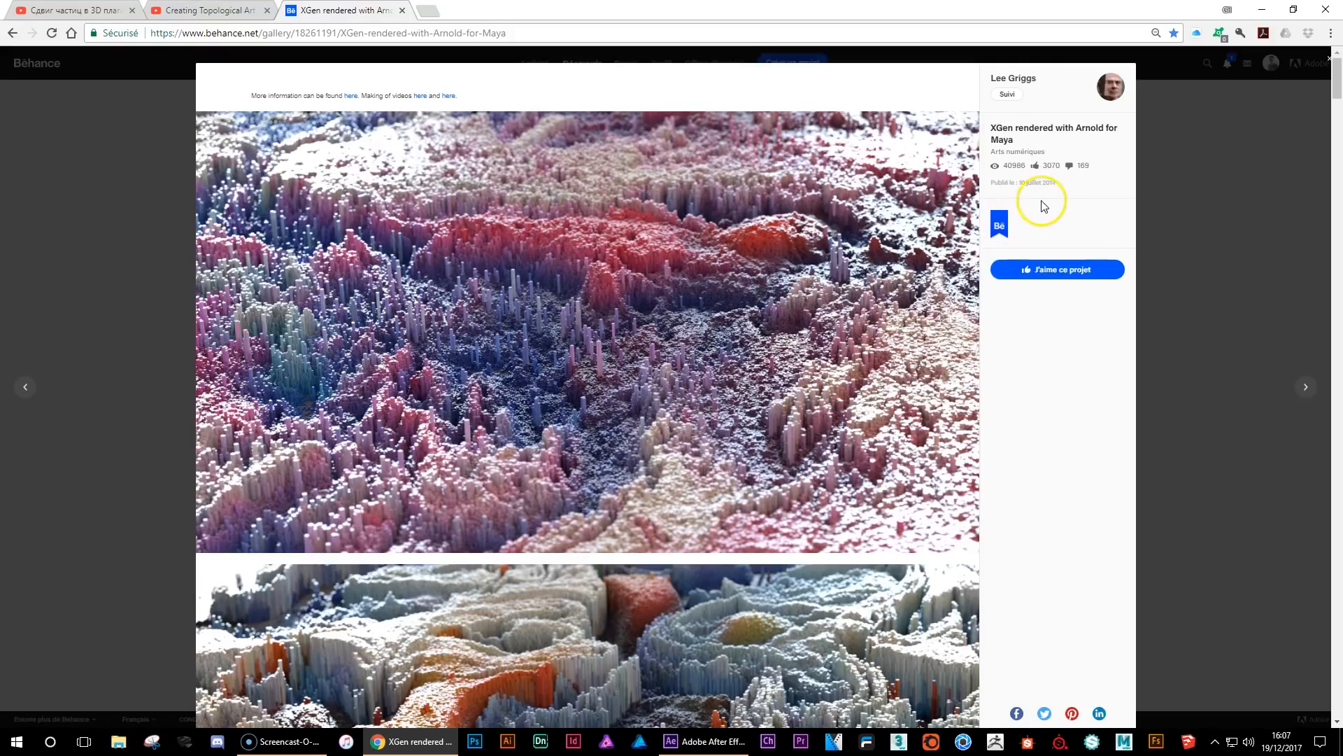
- Browse the rendered images of the Behance project XGen rendered with Arnold for Maya, and close the project
left_click(855, 299)
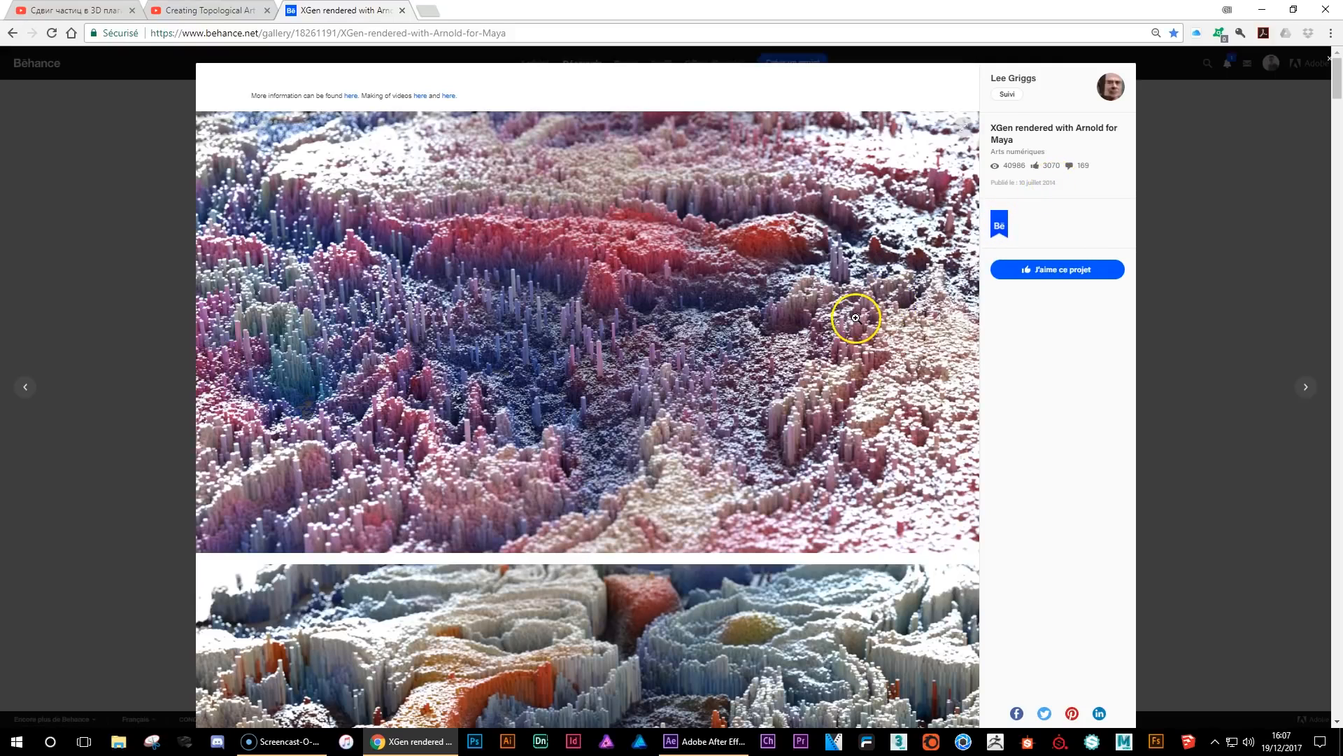
scroll(831, 518, "down", 5)
scroll(831, 517, "down", 20)
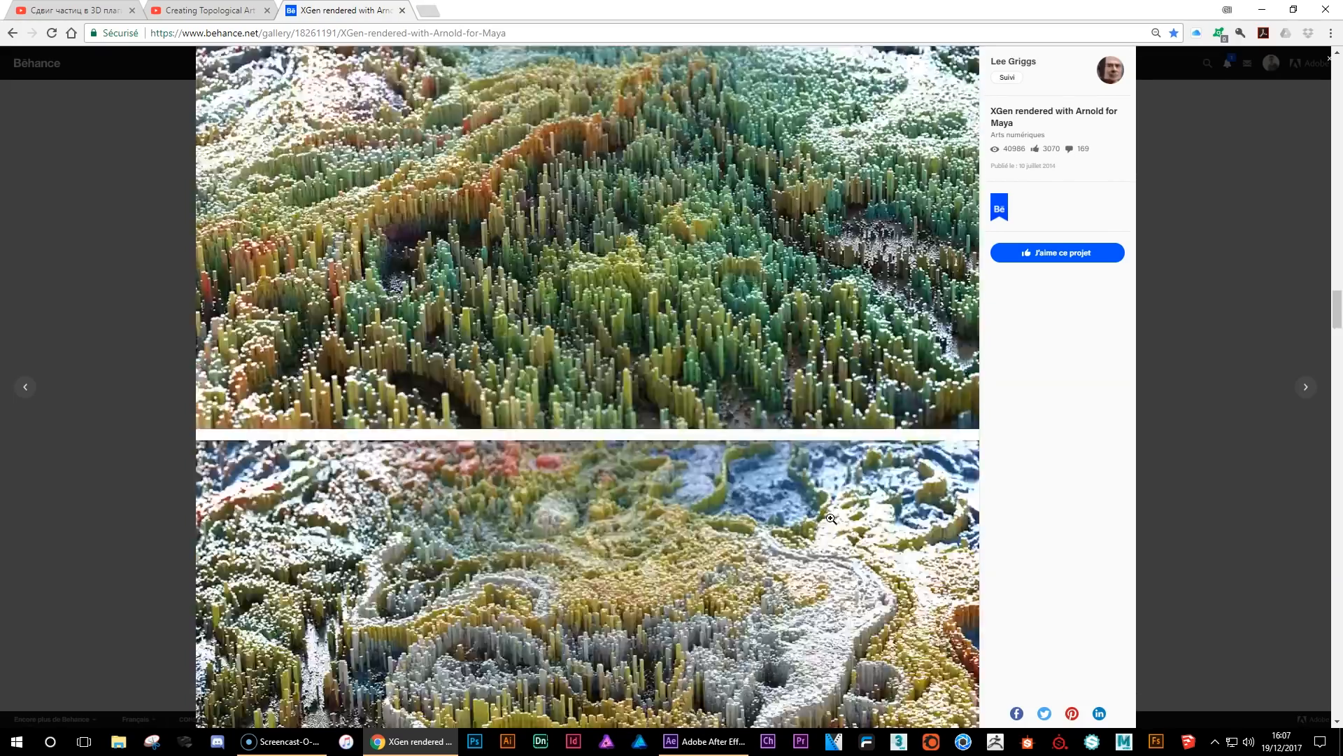
scroll(830, 518, "down", 14)
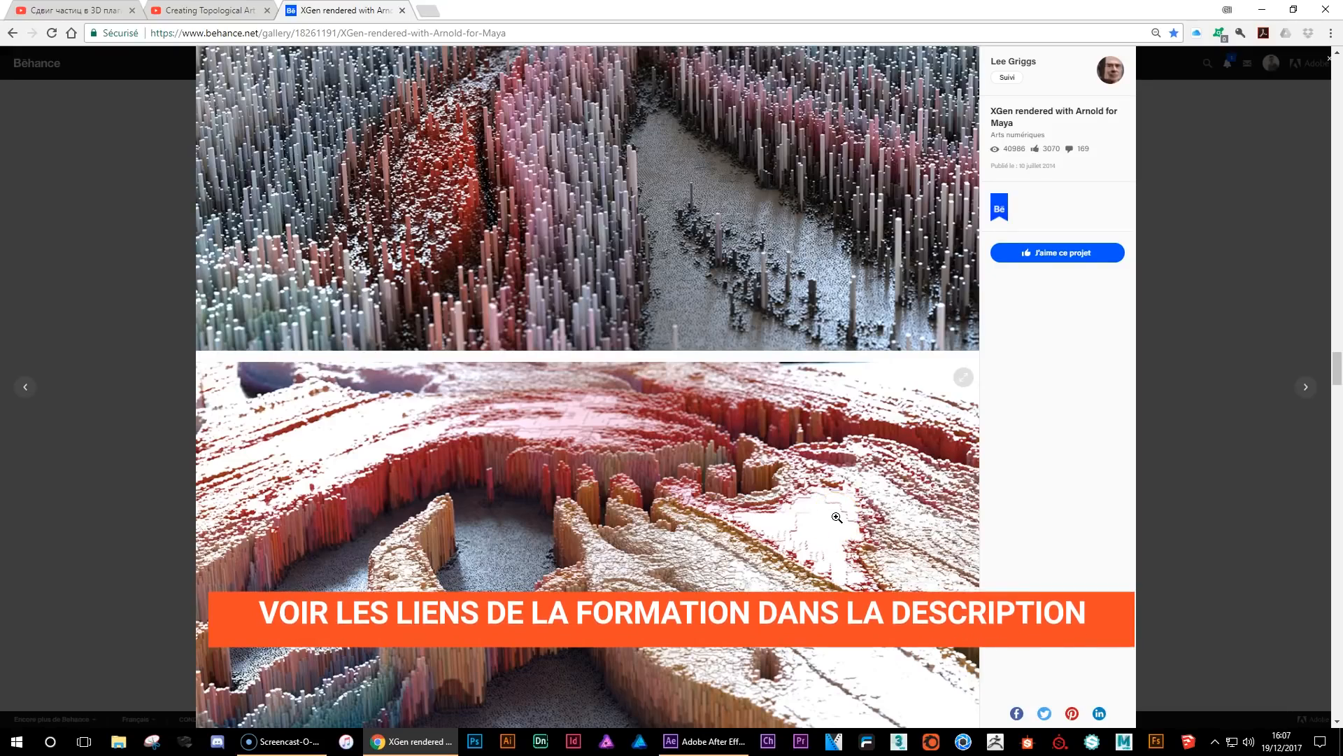
scroll(836, 517, "down", 7)
scroll(837, 517, "down", 8)
left_click(1253, 229)
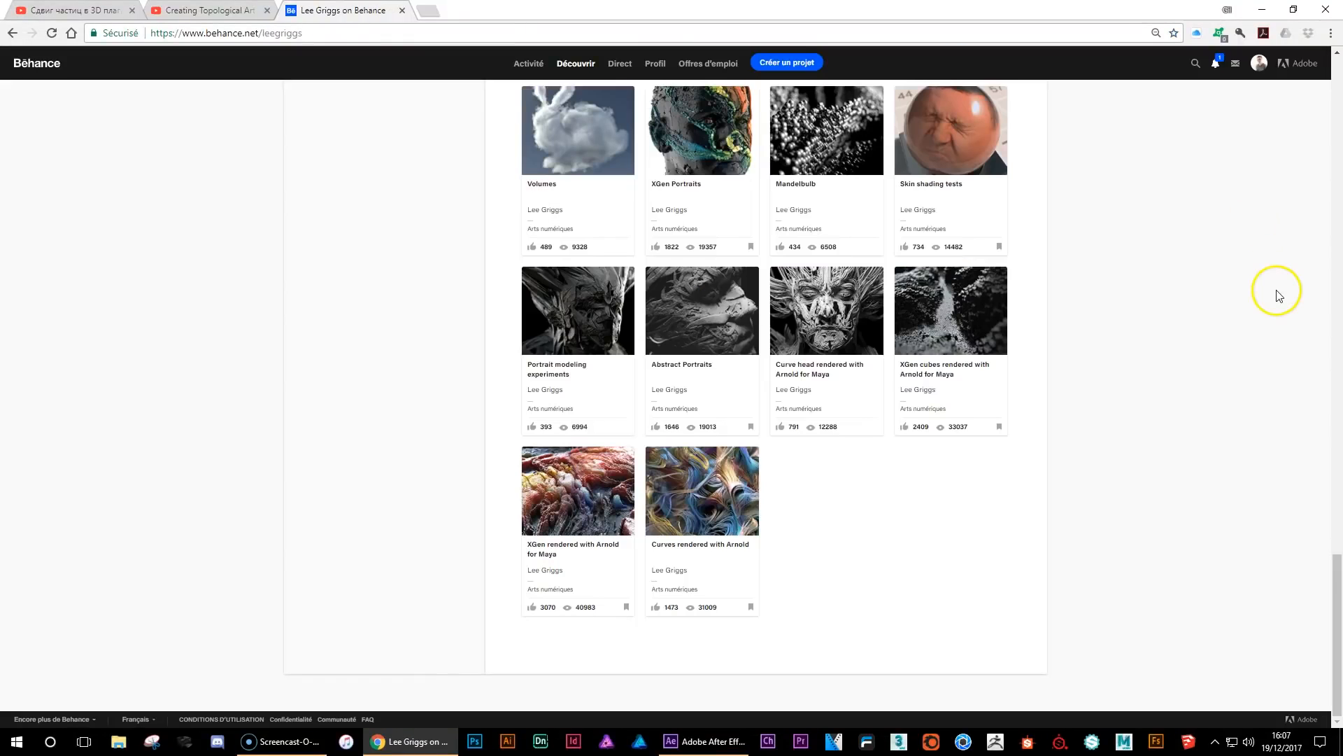
- Skim the Superluminal Stardust 1.1 tutorial on YouTube, viewing the result at points such as 14:38, 16:26 and 18:19
left_click(83, 11)
left_click(696, 613)
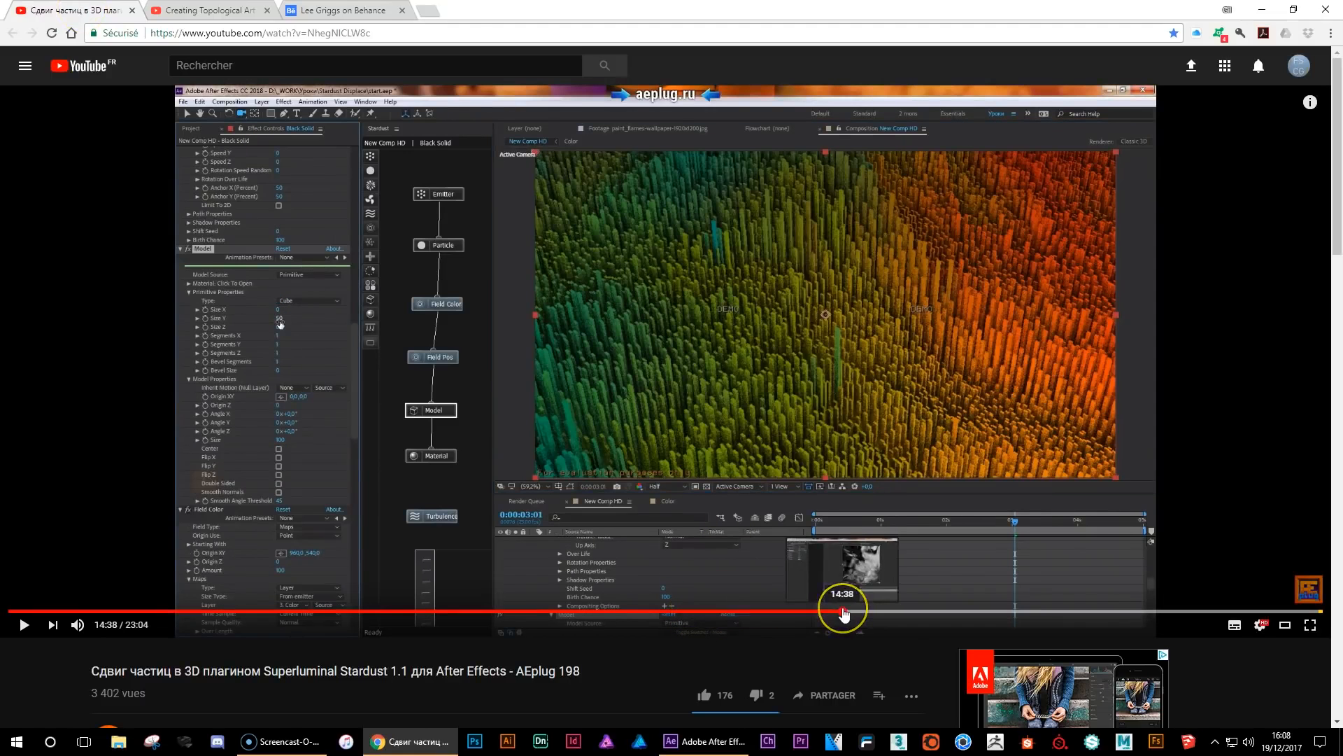
left_click(844, 612)
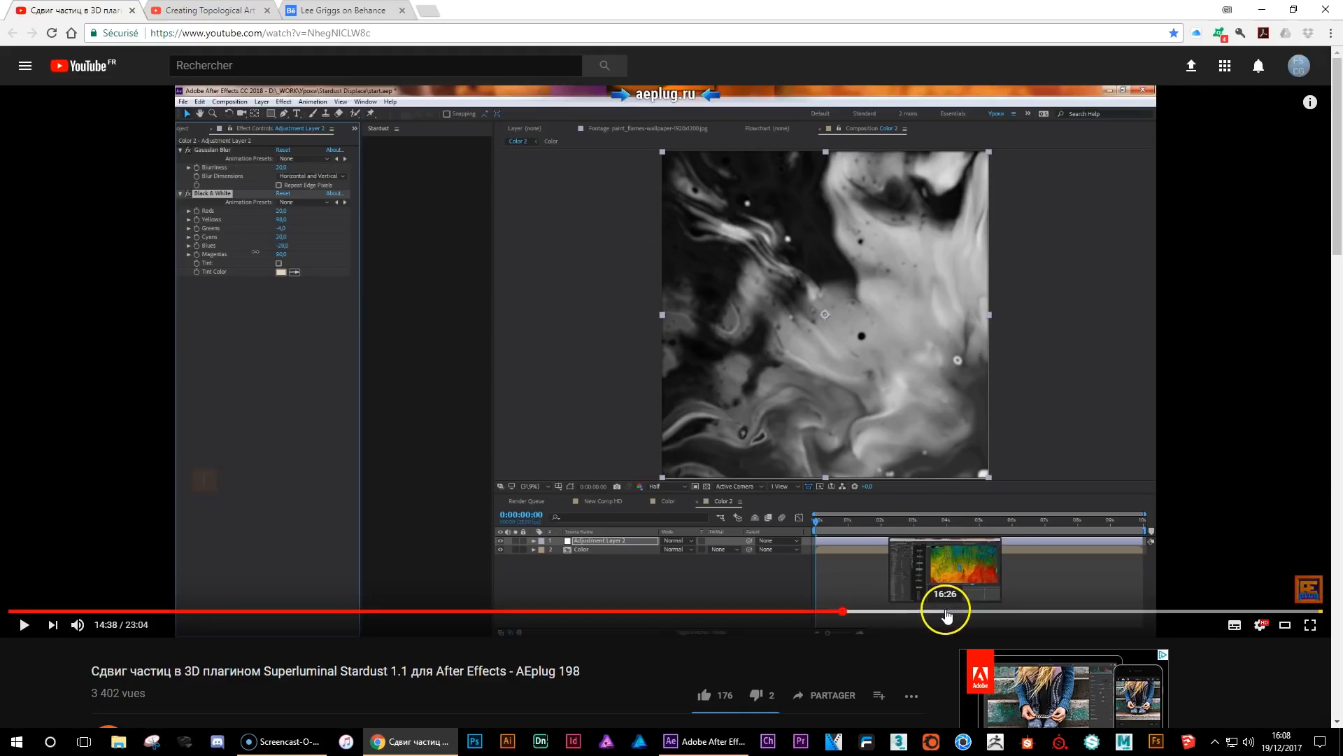
left_click(945, 613)
left_click(1048, 610)
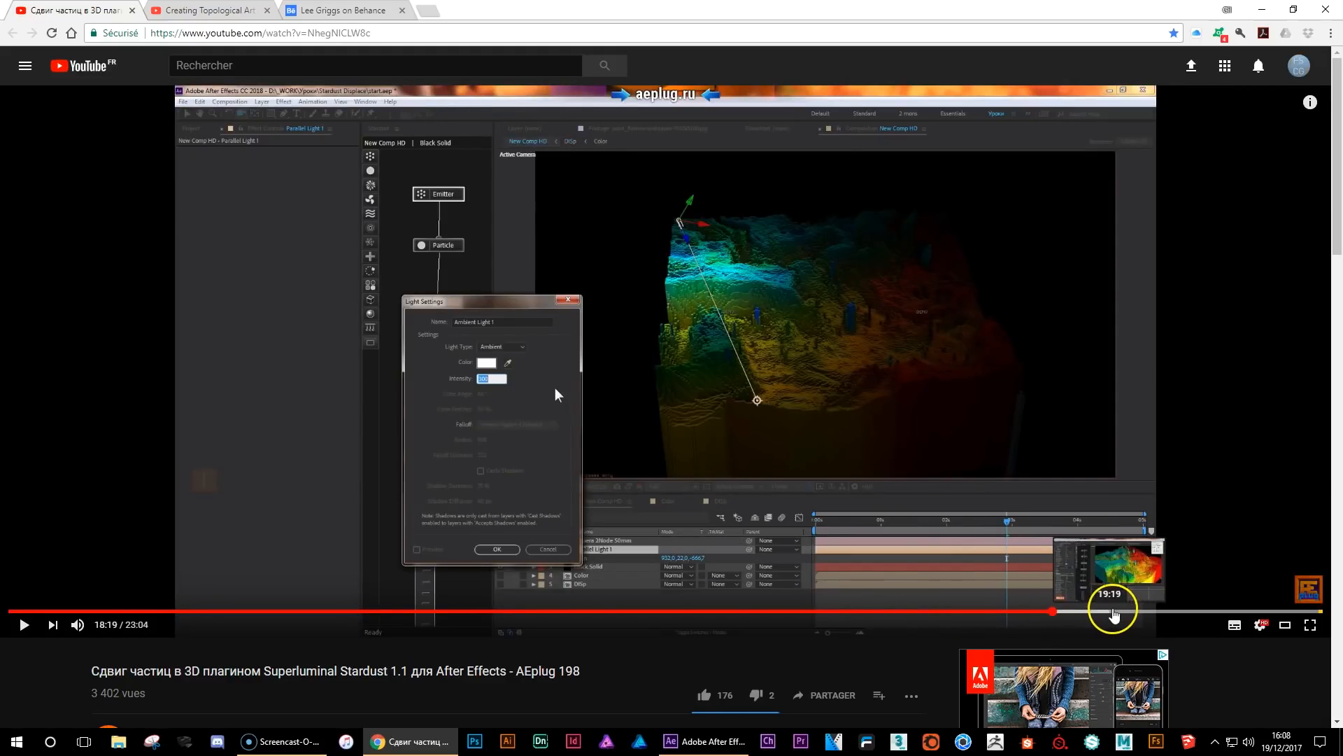
left_click(1118, 612)
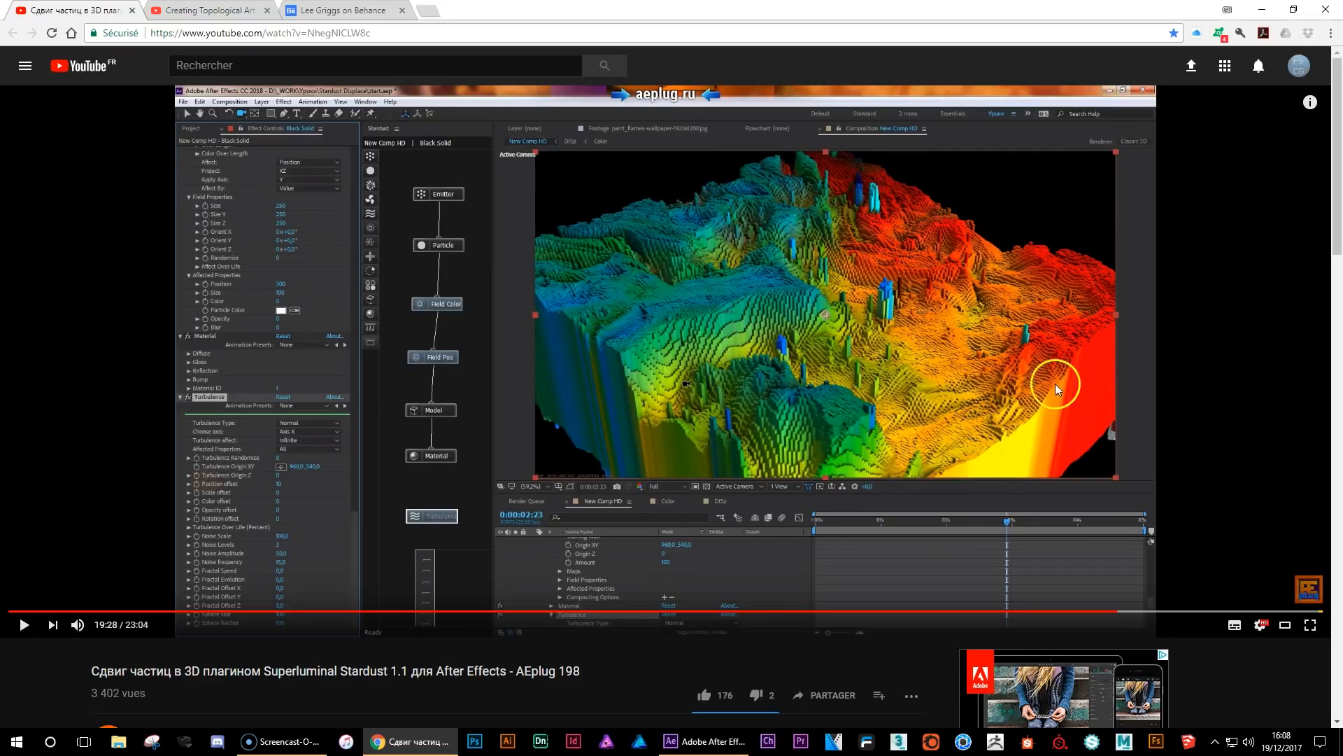
left_click(1226, 611)
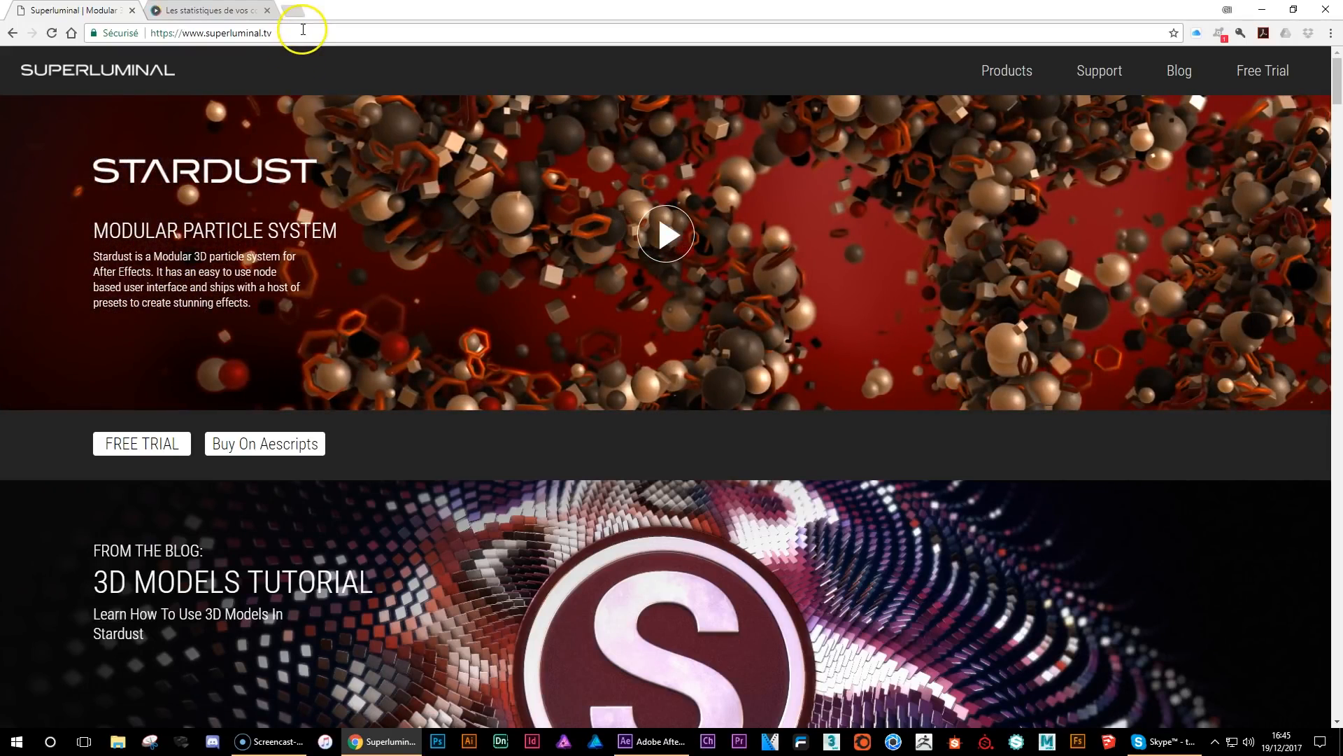
- Open the Stardust free trial download page and check its operating system choices
left_click(157, 448)
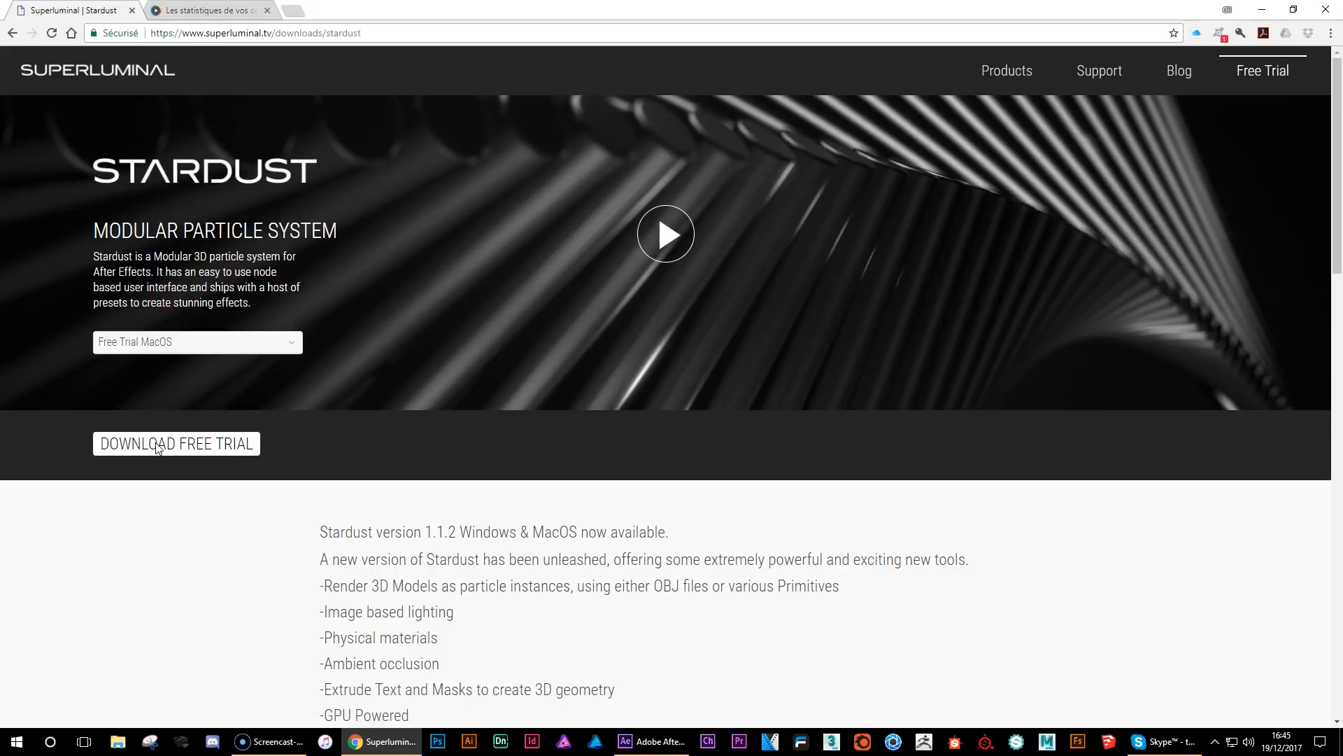
left_click(157, 448)
left_click(170, 343)
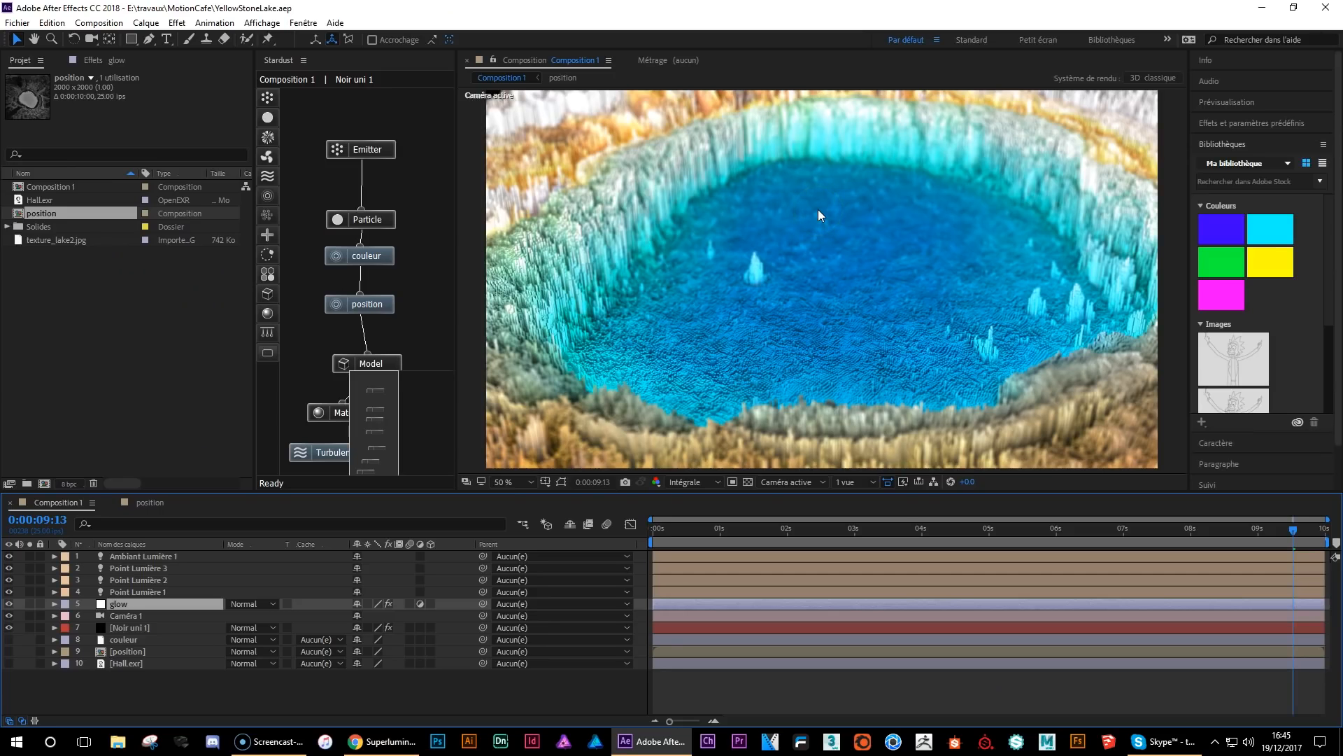
- Show the finished lake composition at 0:00:01:12 and create a new empty project
left_click(753, 534)
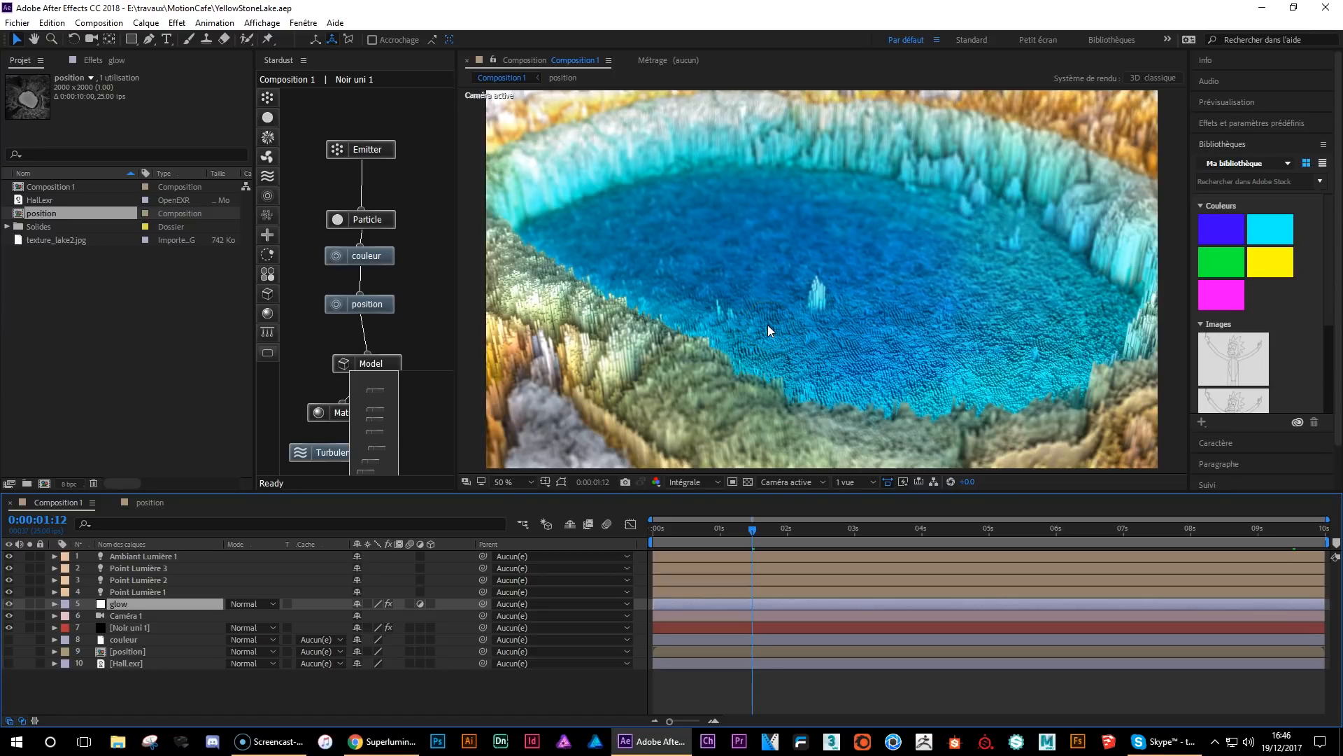
left_click(16, 23)
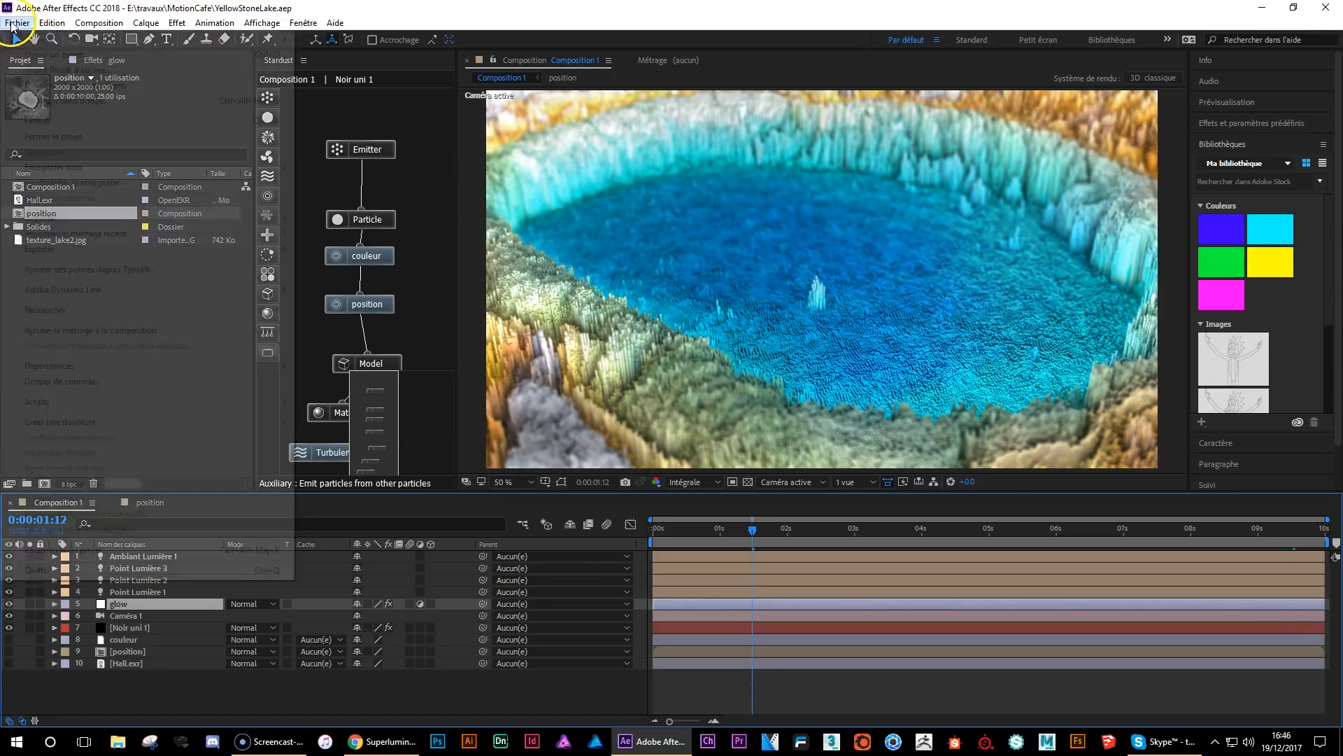
mouse_move(231, 39)
left_click(354, 37)
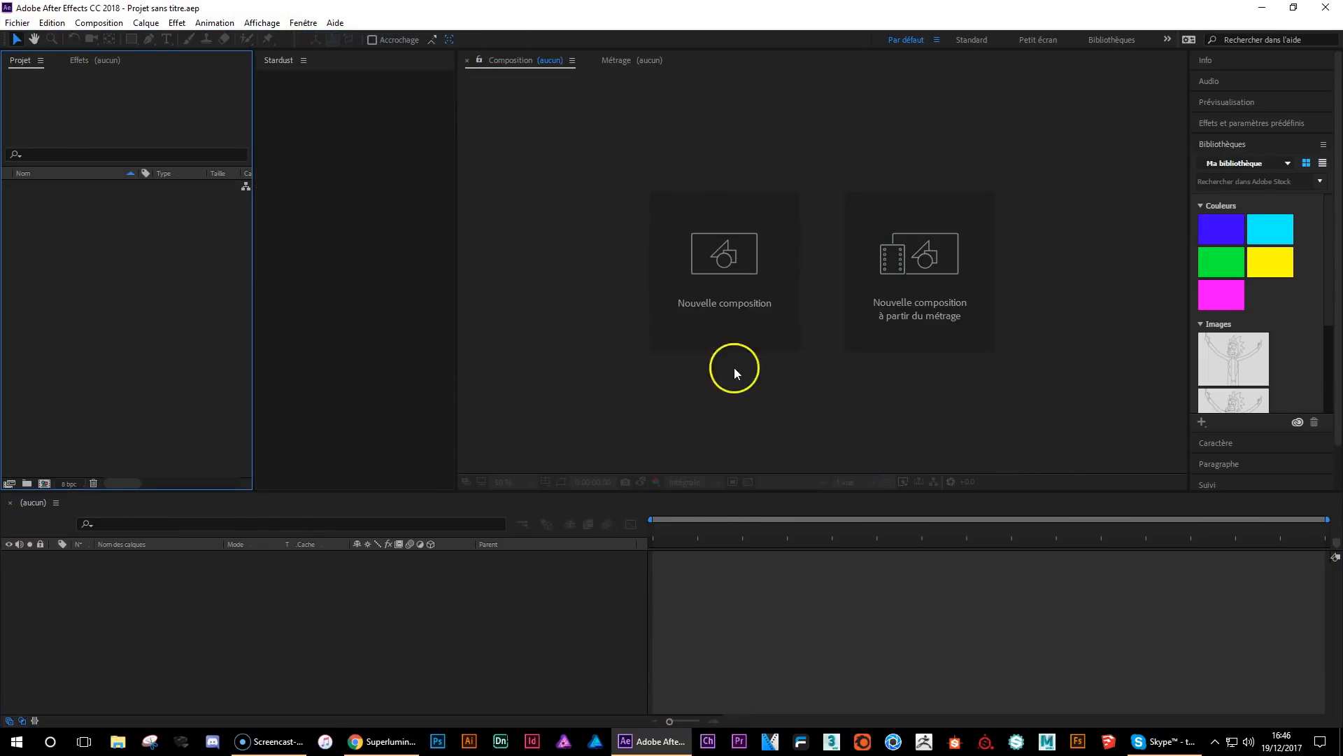
- Create a 1920 × 1080, 25 fps composition lasting 10 seconds and name it LeeGriggs
left_click(724, 257)
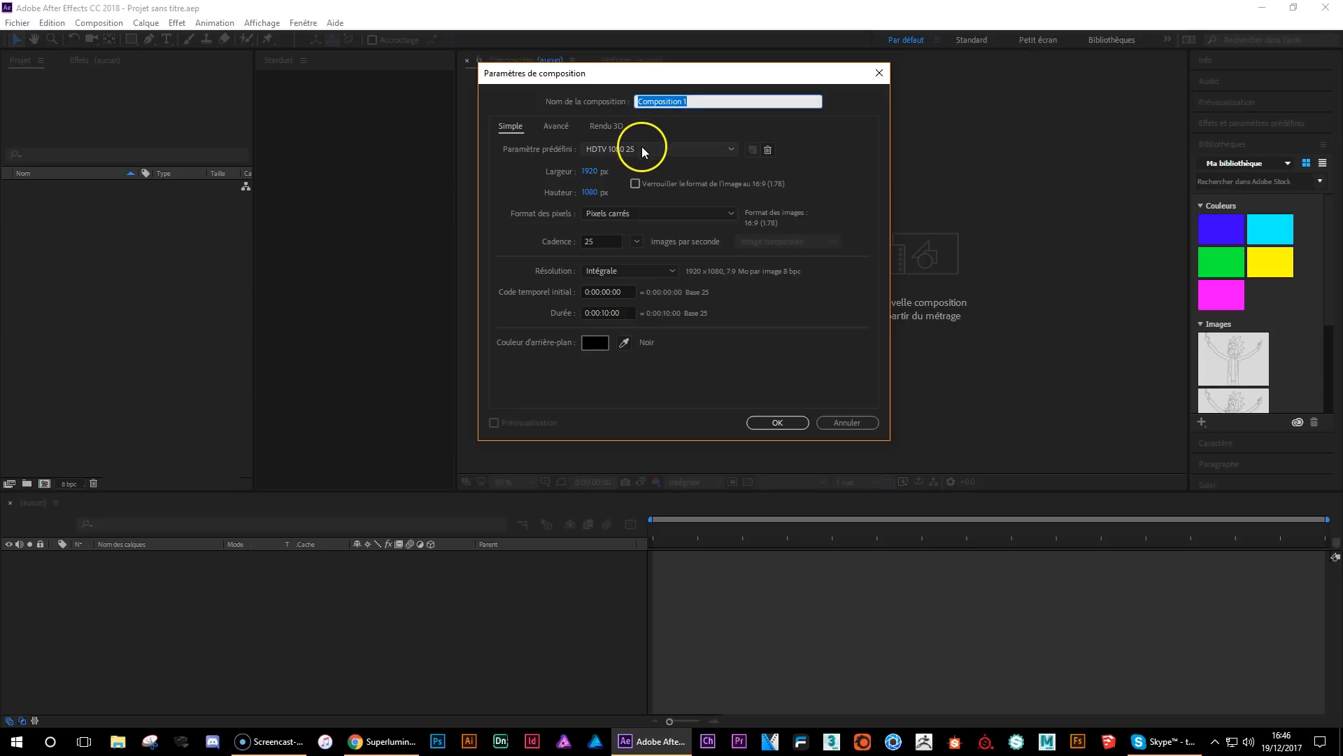
left_click(685, 105)
type("LeeGriggs")
left_click(778, 422)
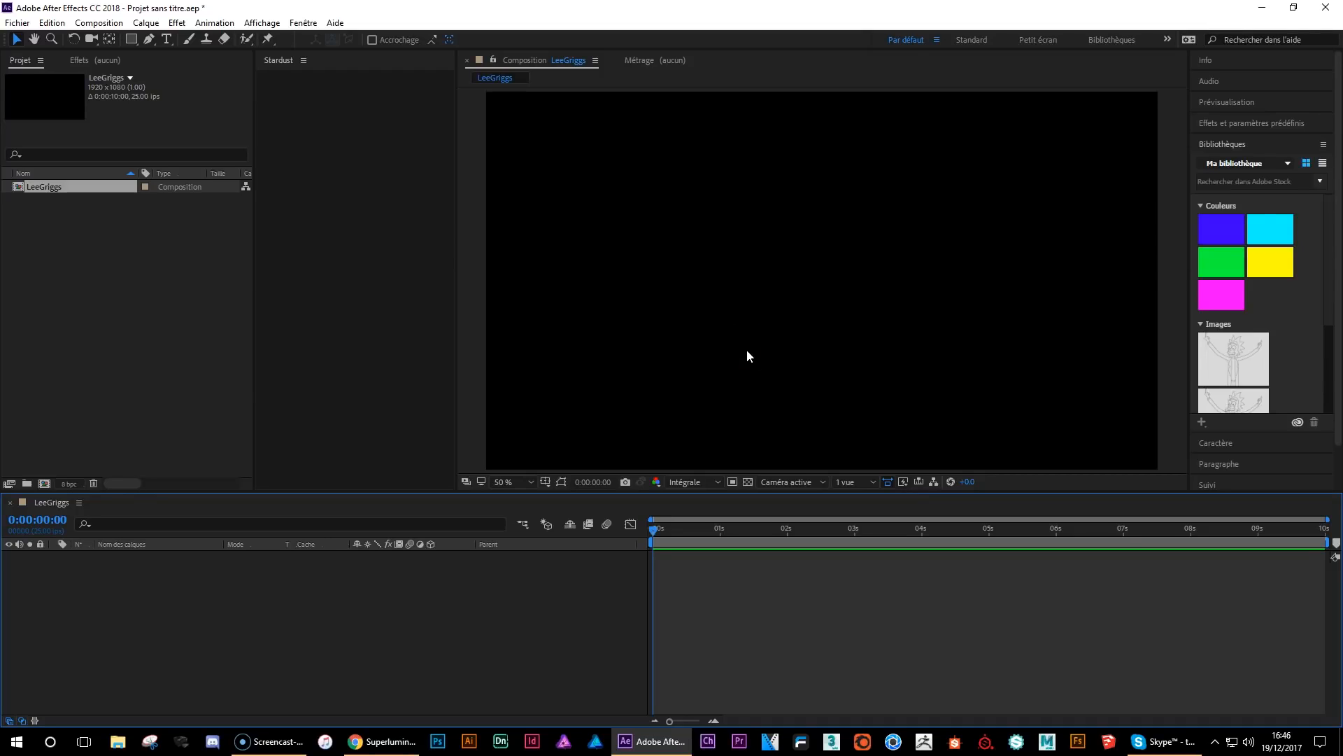
- Add a black solid layer named Stardust at the full size of the composition
left_click(146, 24)
mouse_move(153, 38)
left_click(361, 51)
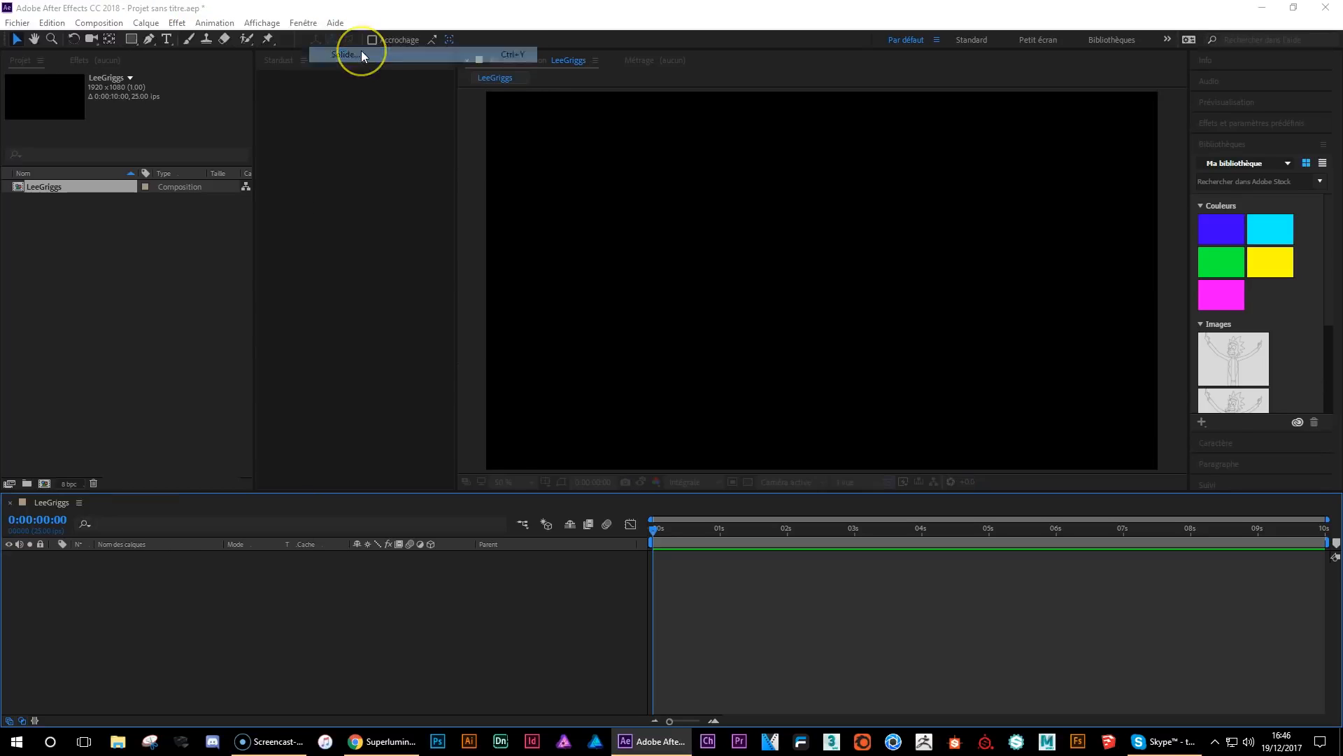
type("Stardust")
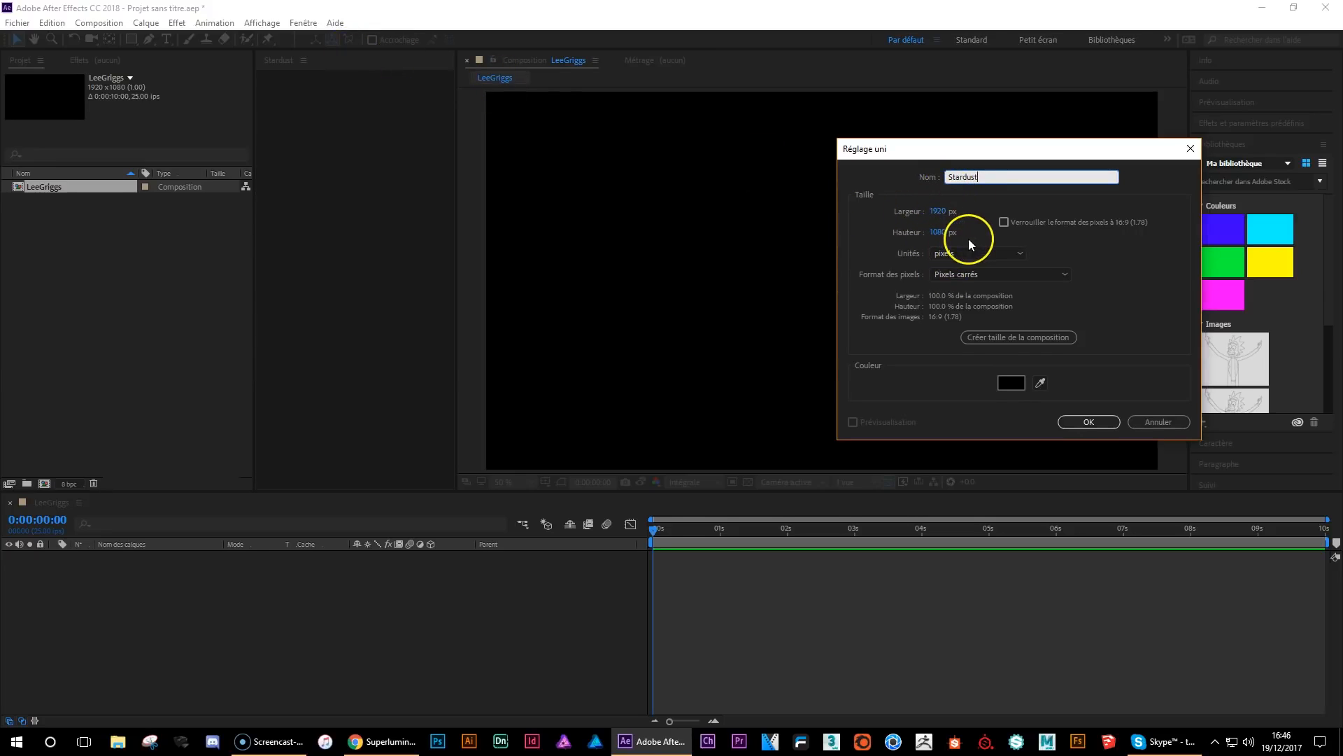
left_click(1018, 338)
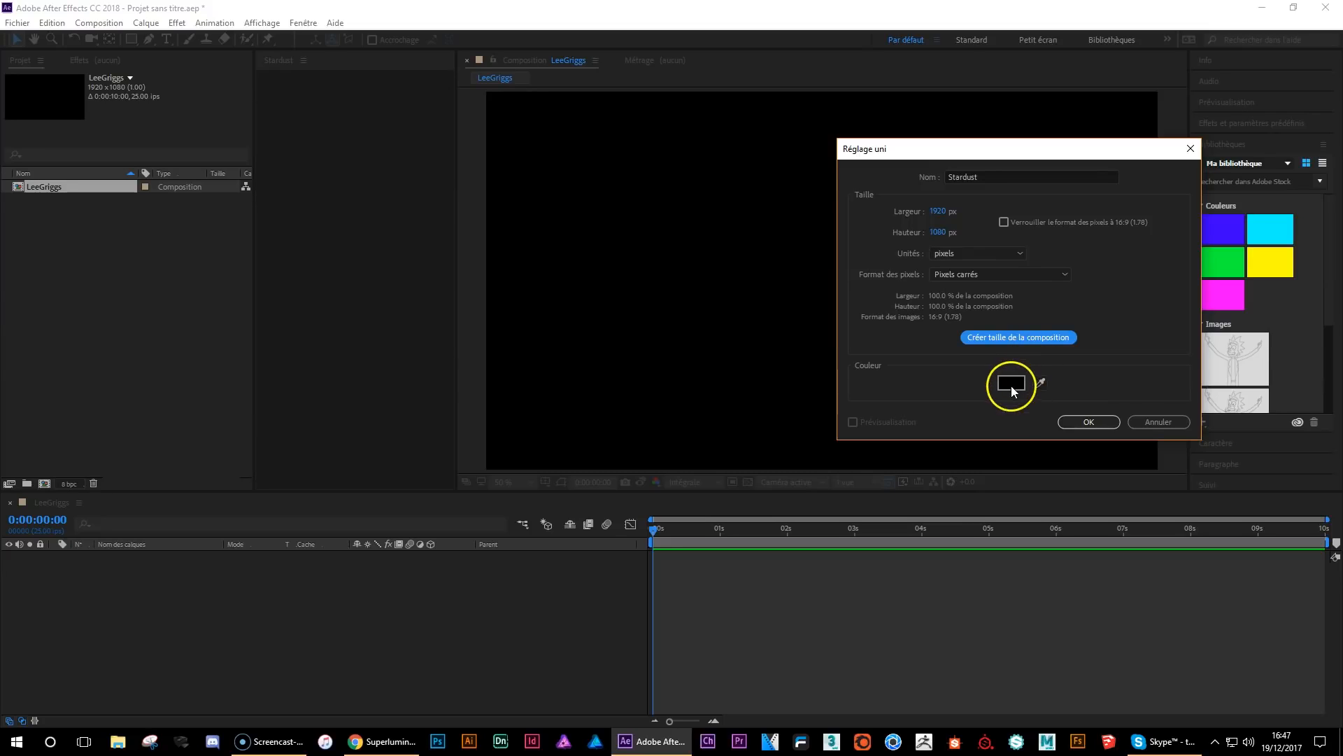
left_click(1092, 419)
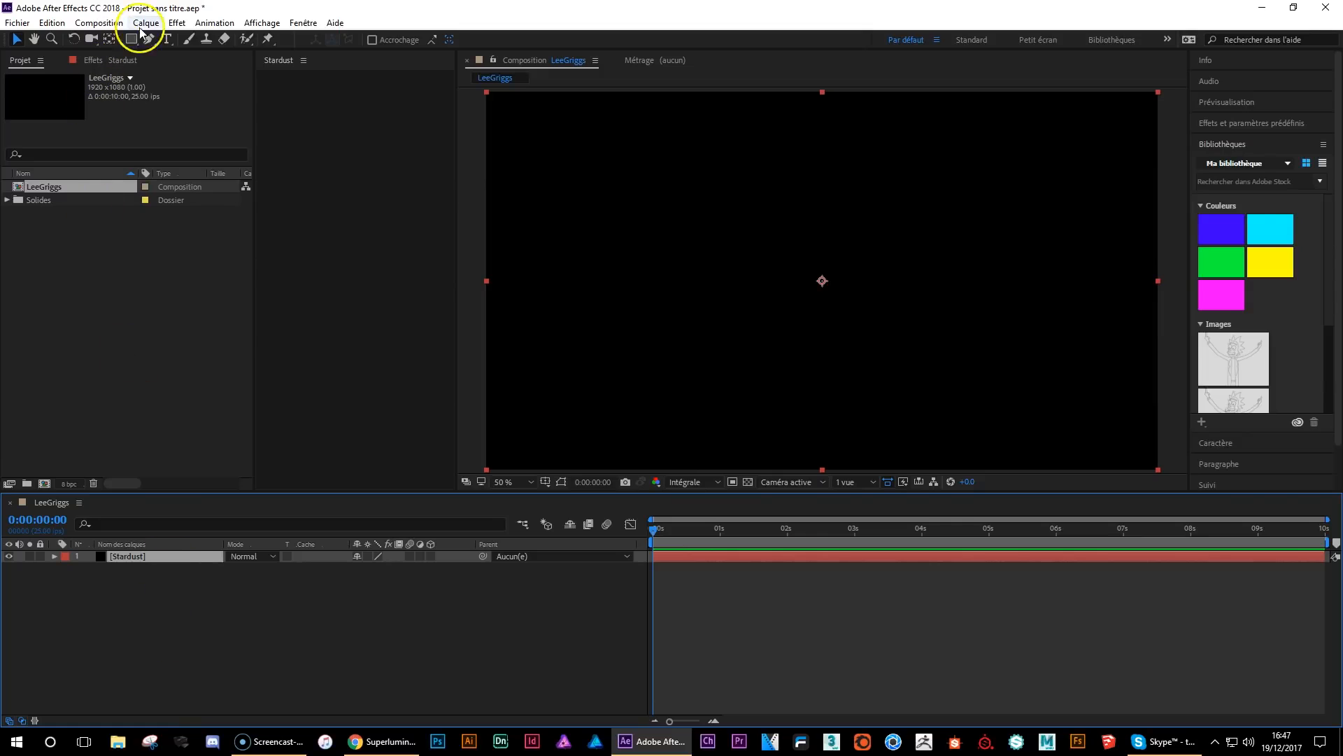
- Apply the Superluminal Stardust effect to the Stardust solid
left_click(176, 26)
mouse_move(149, 386)
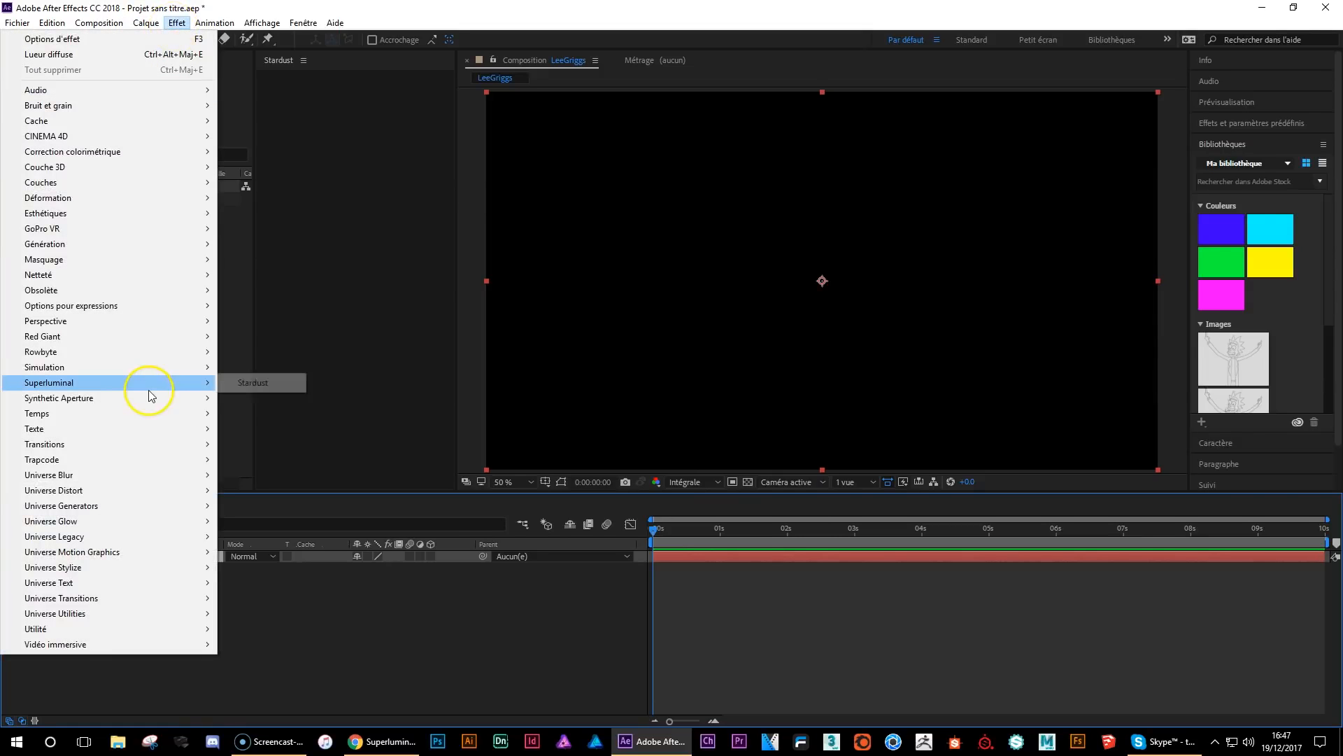
left_click(253, 383)
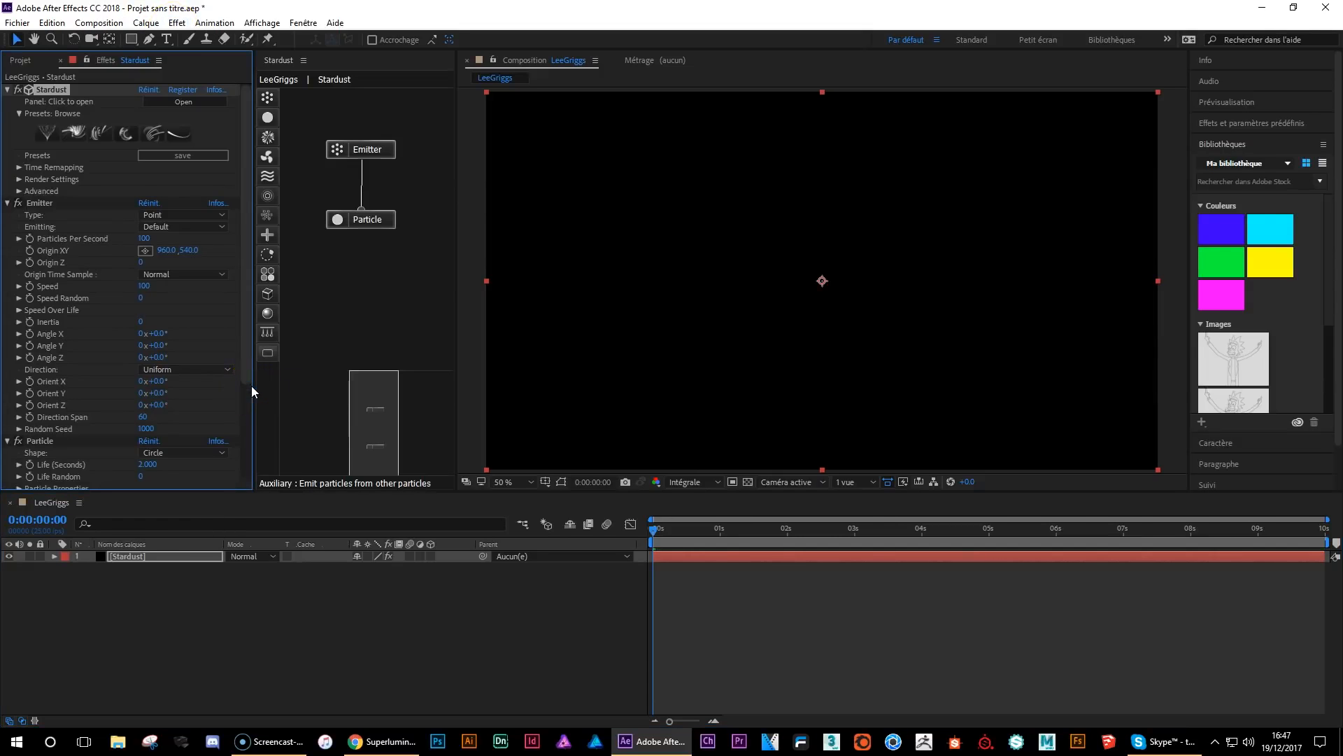
- Undock the Stardust node panel into a floating window and close it
left_click_drag(455, 264, 496, 266)
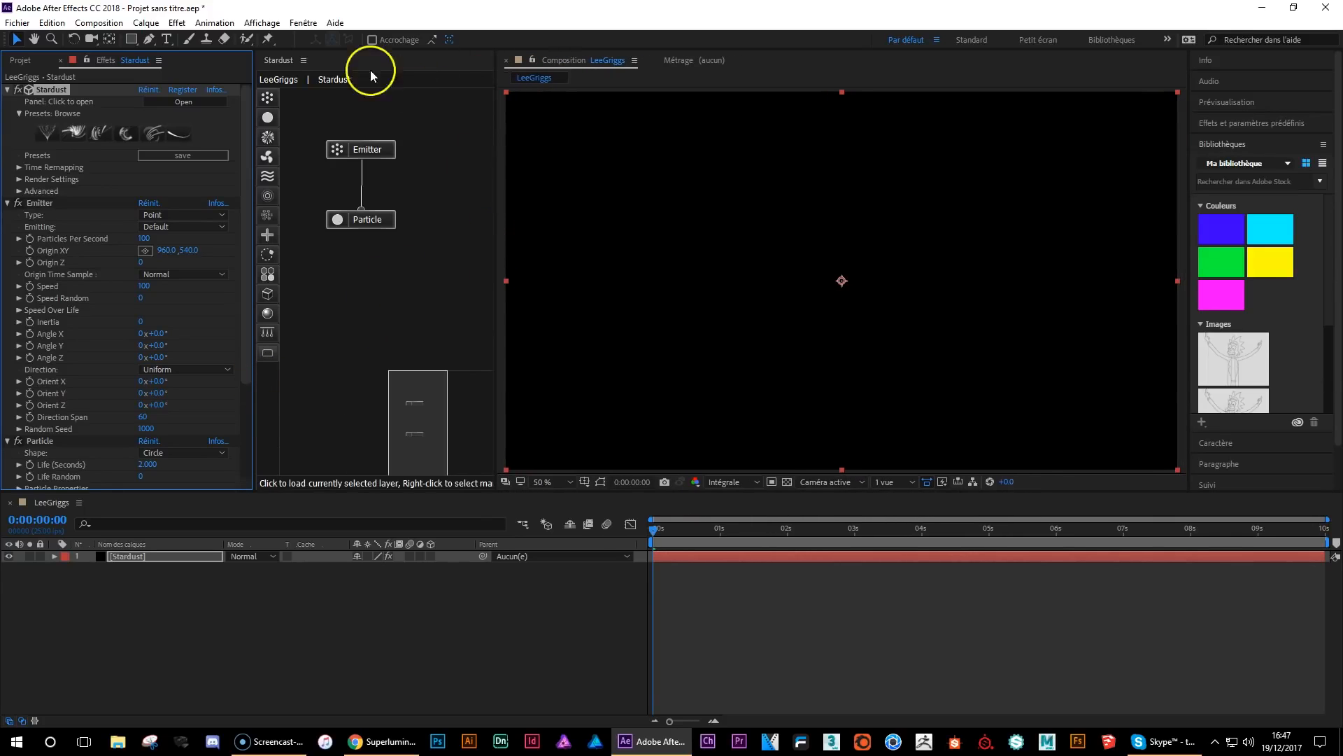
left_click(310, 61)
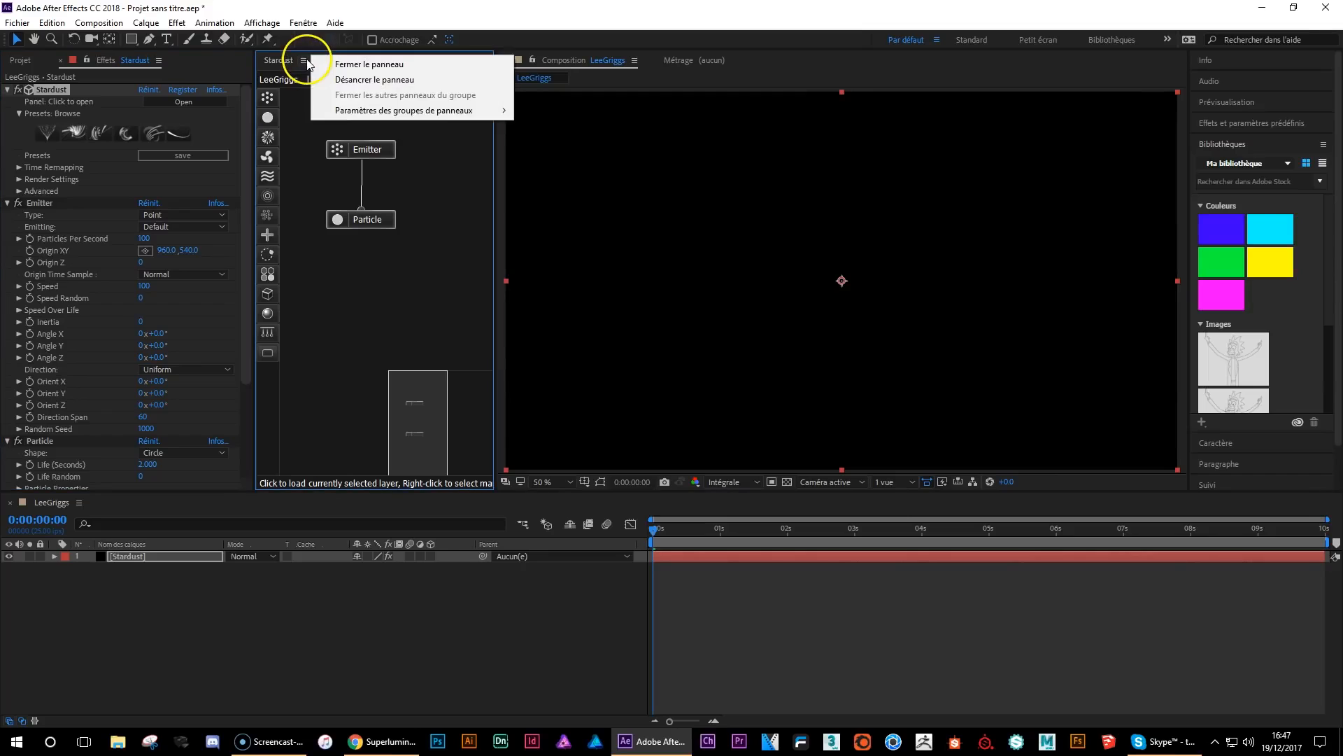
left_click(349, 79)
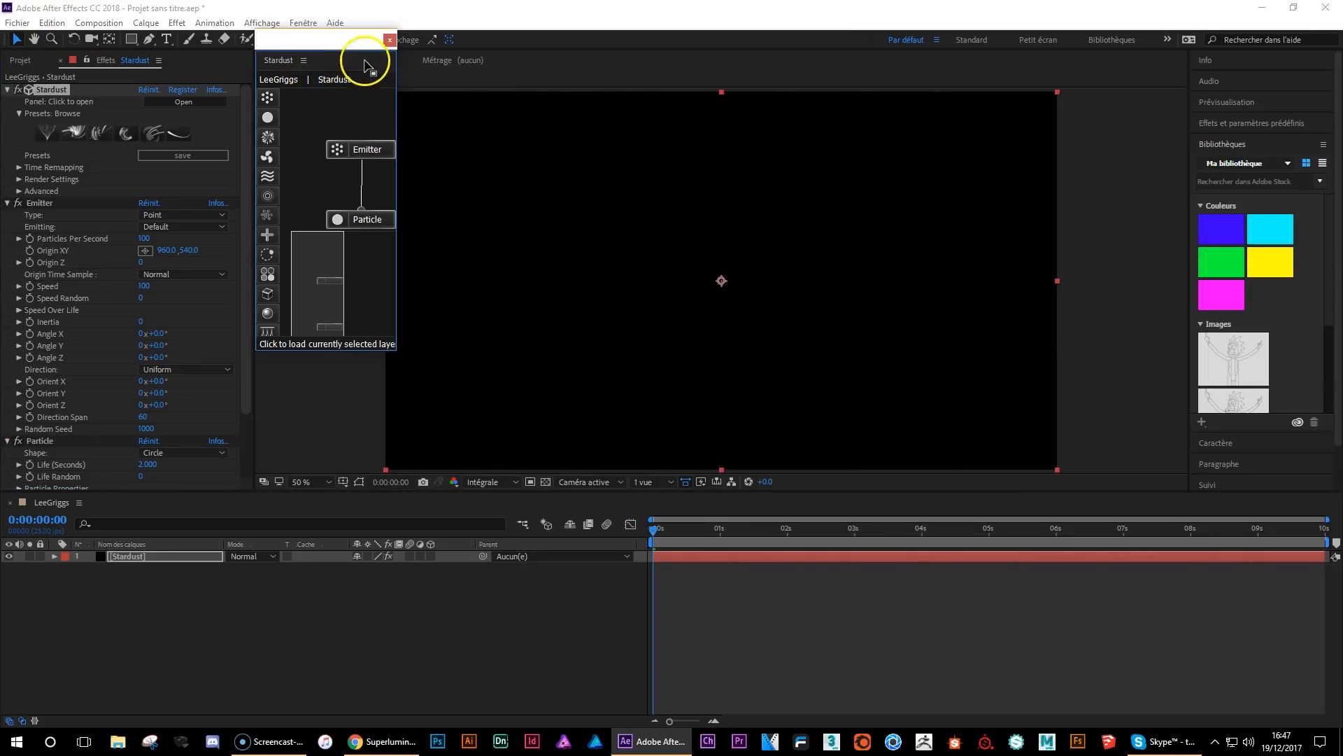
left_click(389, 38)
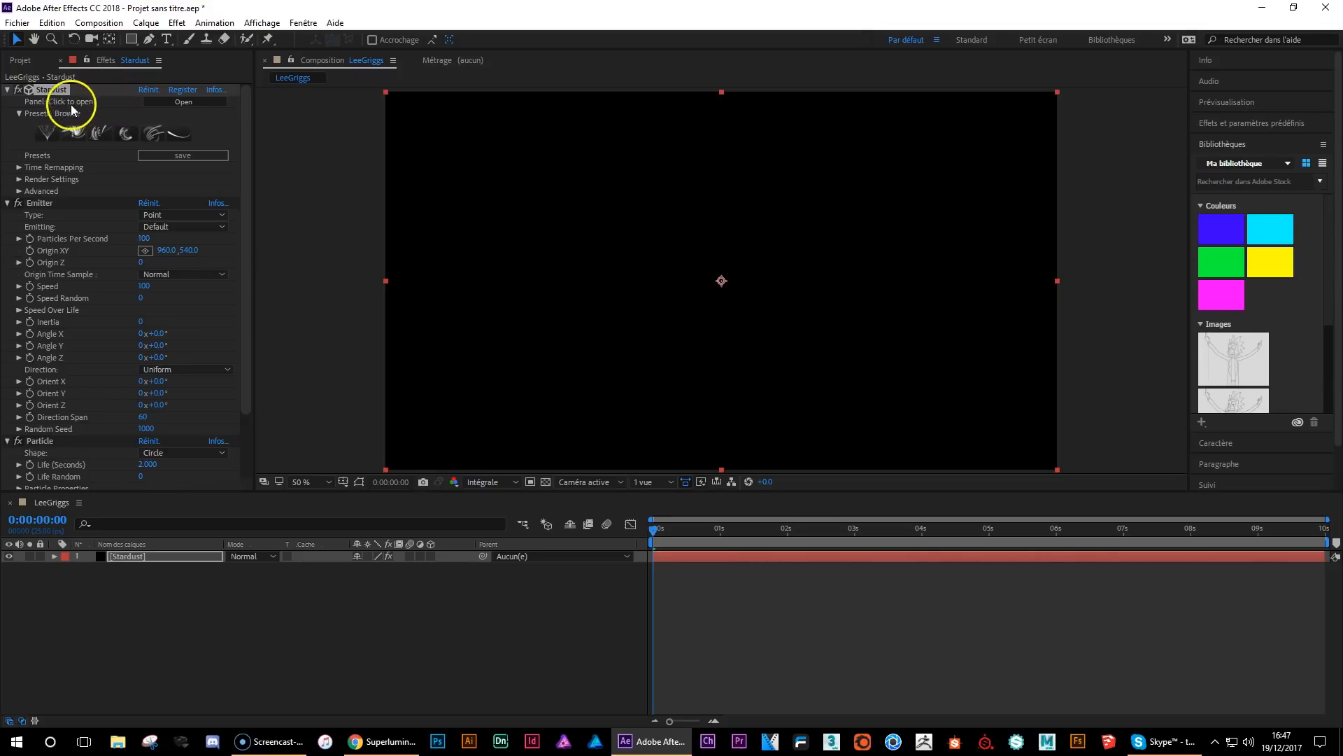
- Reopen the Stardust node panel from the effect and dock it, widened, between the effect settings and the composition view
left_click(187, 105)
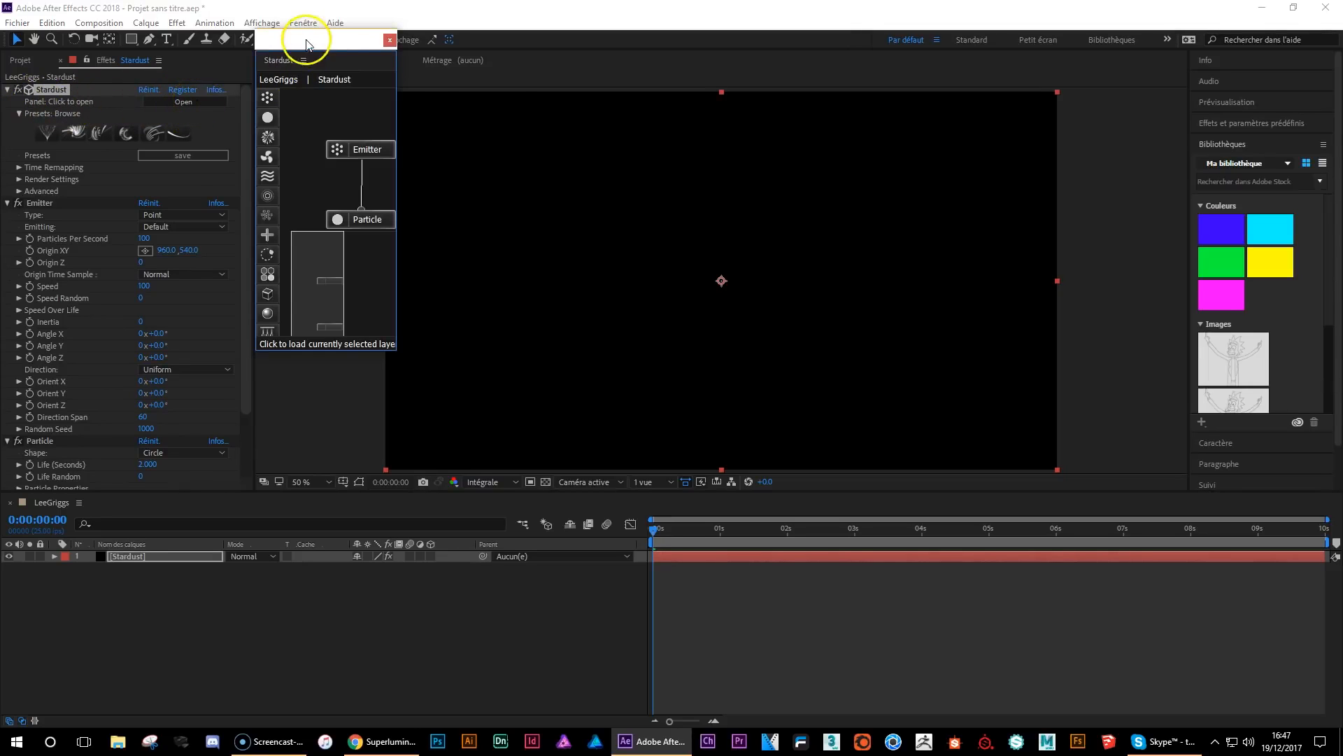
left_click_drag(306, 44, 436, 109)
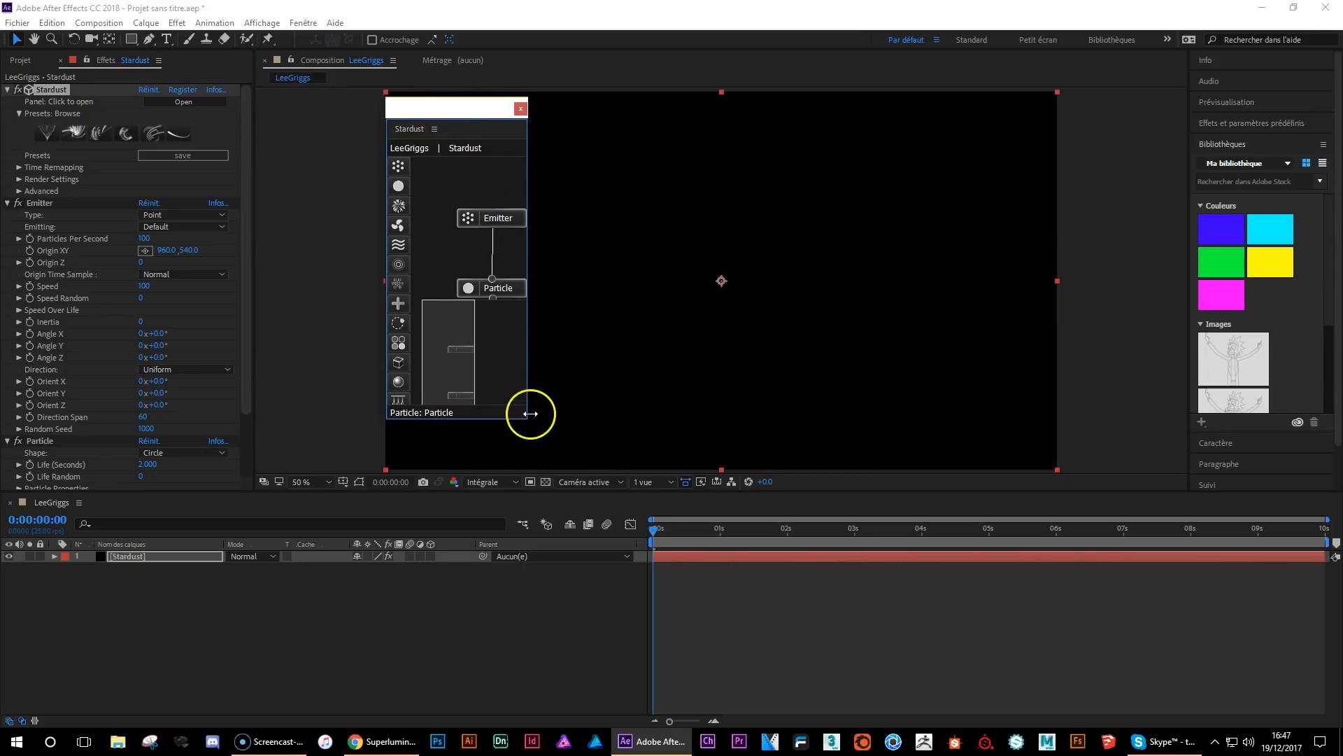
left_click_drag(531, 419, 738, 515)
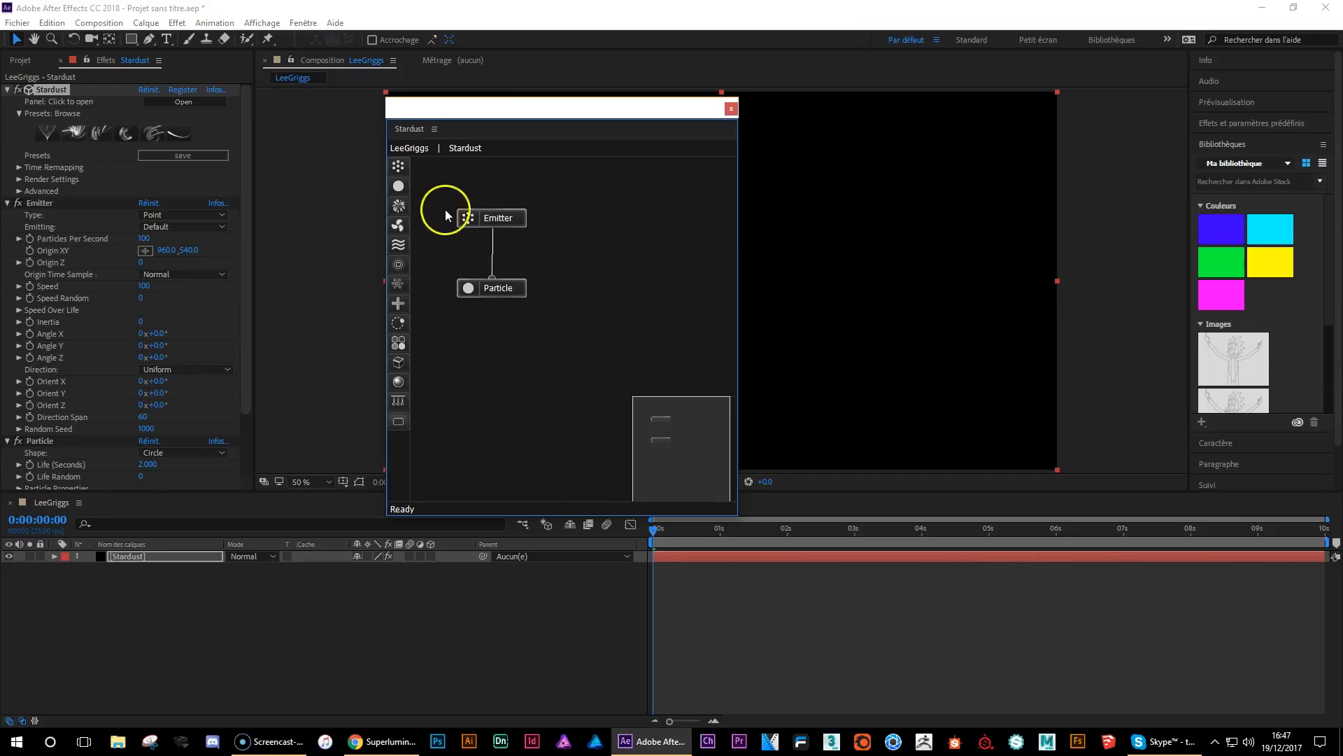
left_click_drag(385, 128, 277, 133)
left_click_drag(400, 219, 484, 249)
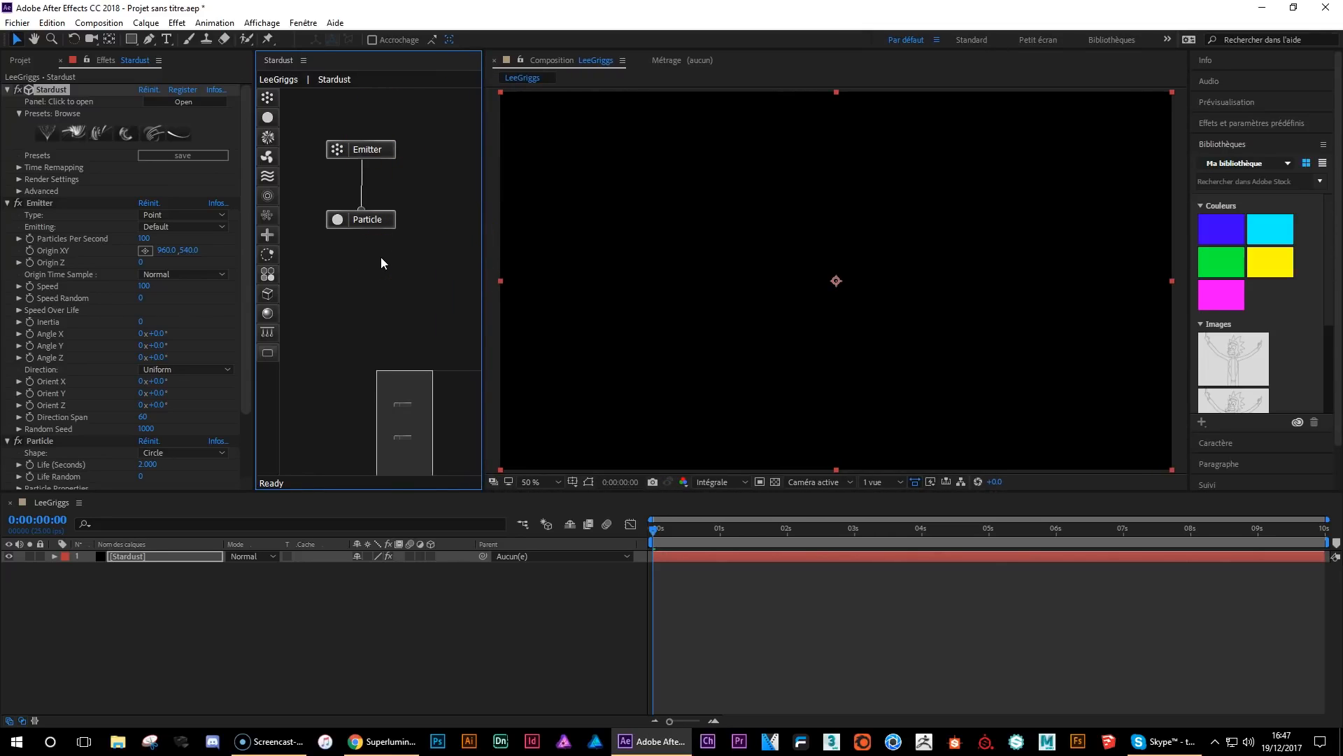
- View the particles at 0:00:01:23 and examine how the Emitter and Particle nodes correspond to their effect settings
left_click_drag(651, 532, 783, 544)
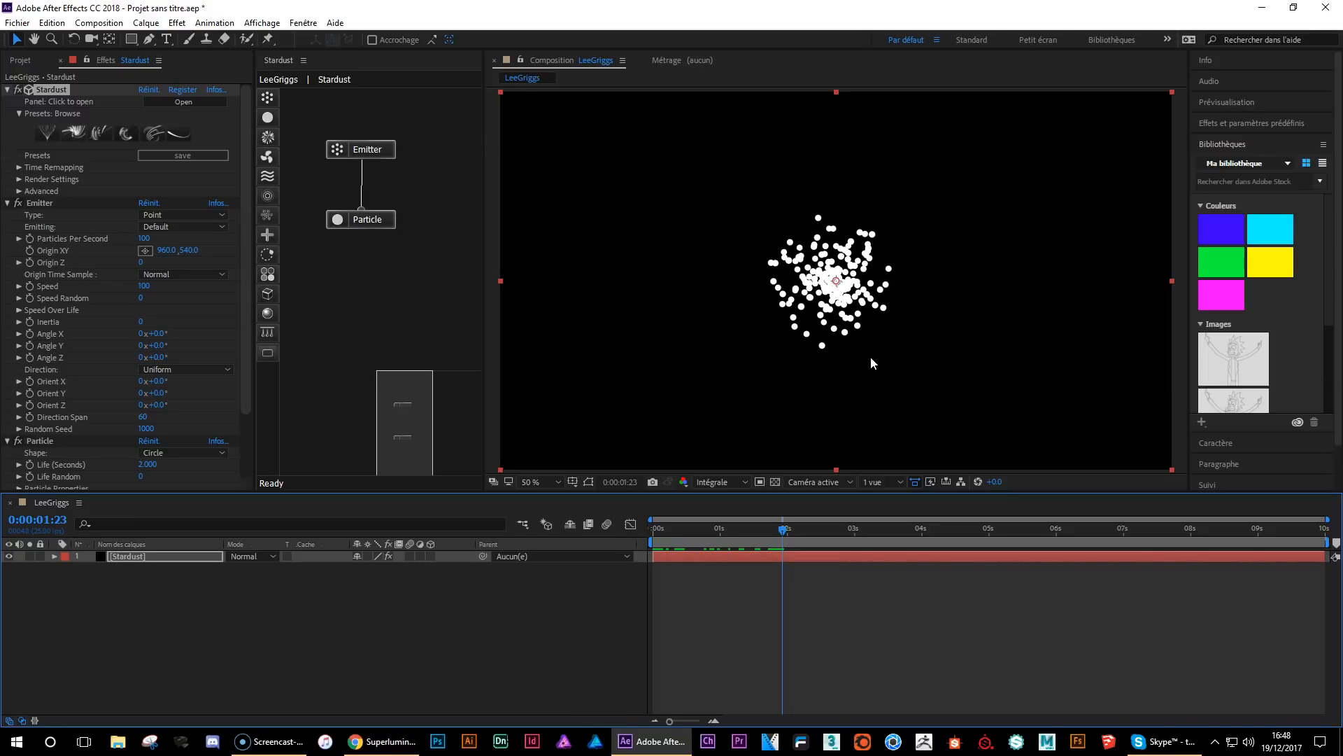
left_click(375, 157)
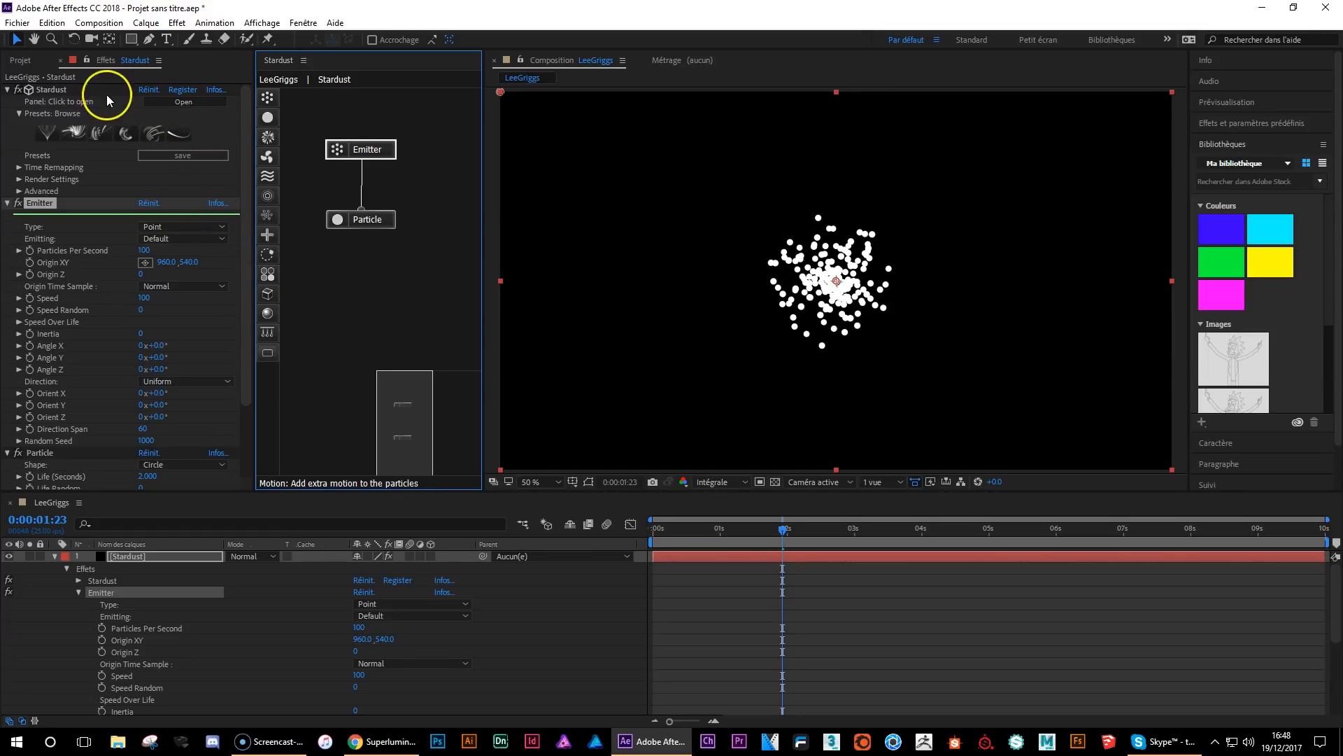
left_click(64, 94)
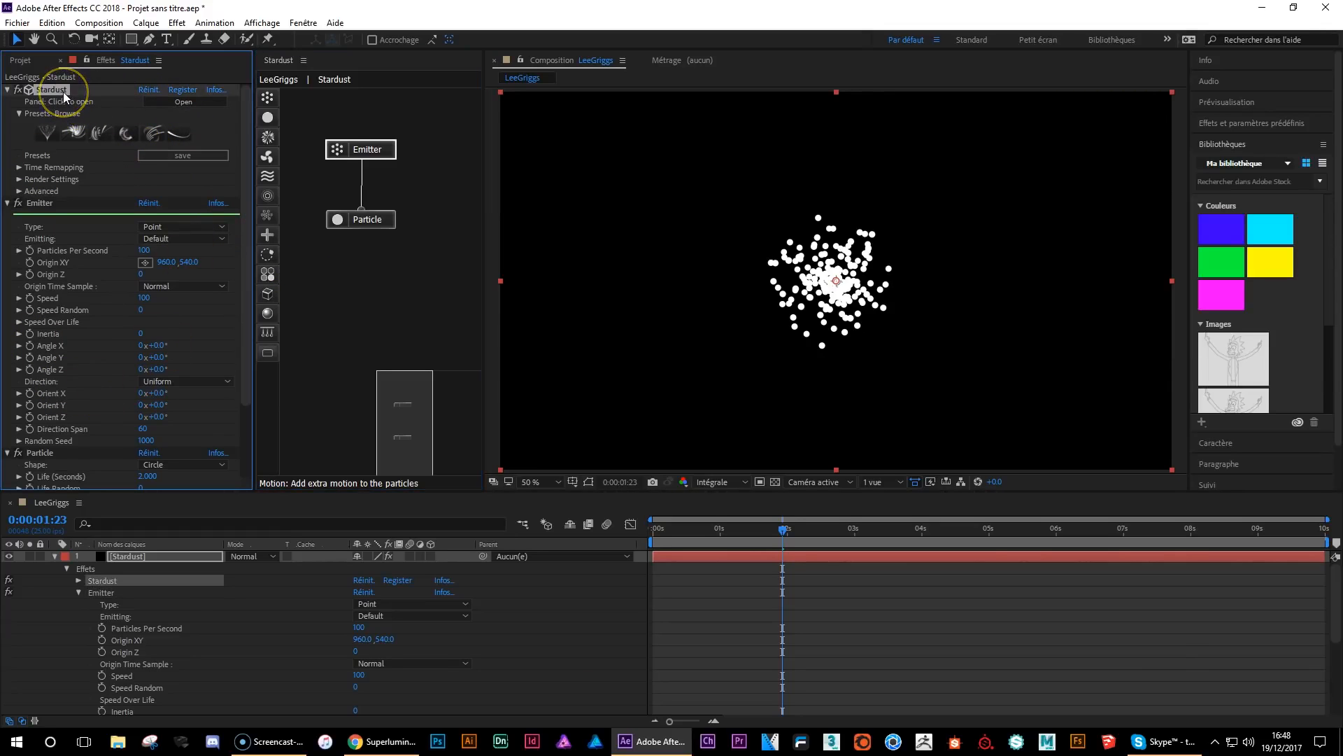
left_click(42, 204)
left_click_drag(244, 196, 238, 291)
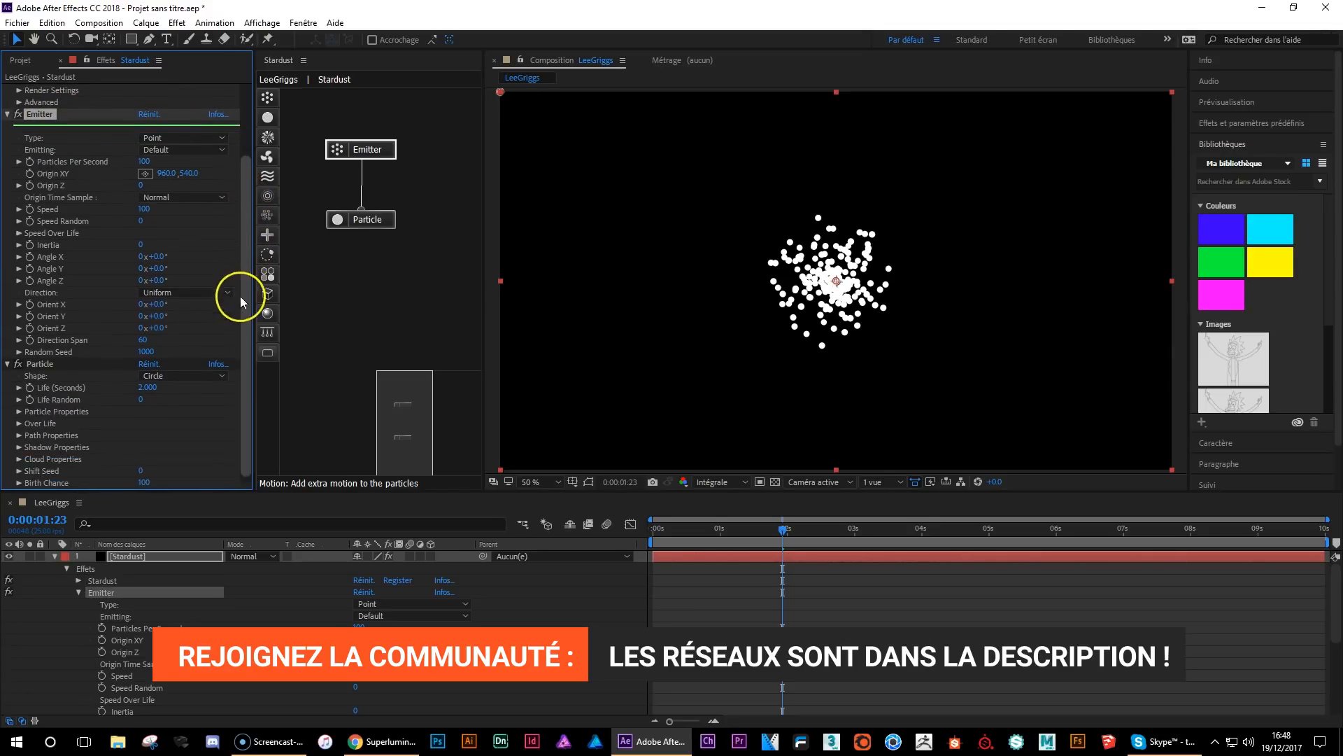
left_click(38, 365)
left_click(375, 150)
left_click(378, 224)
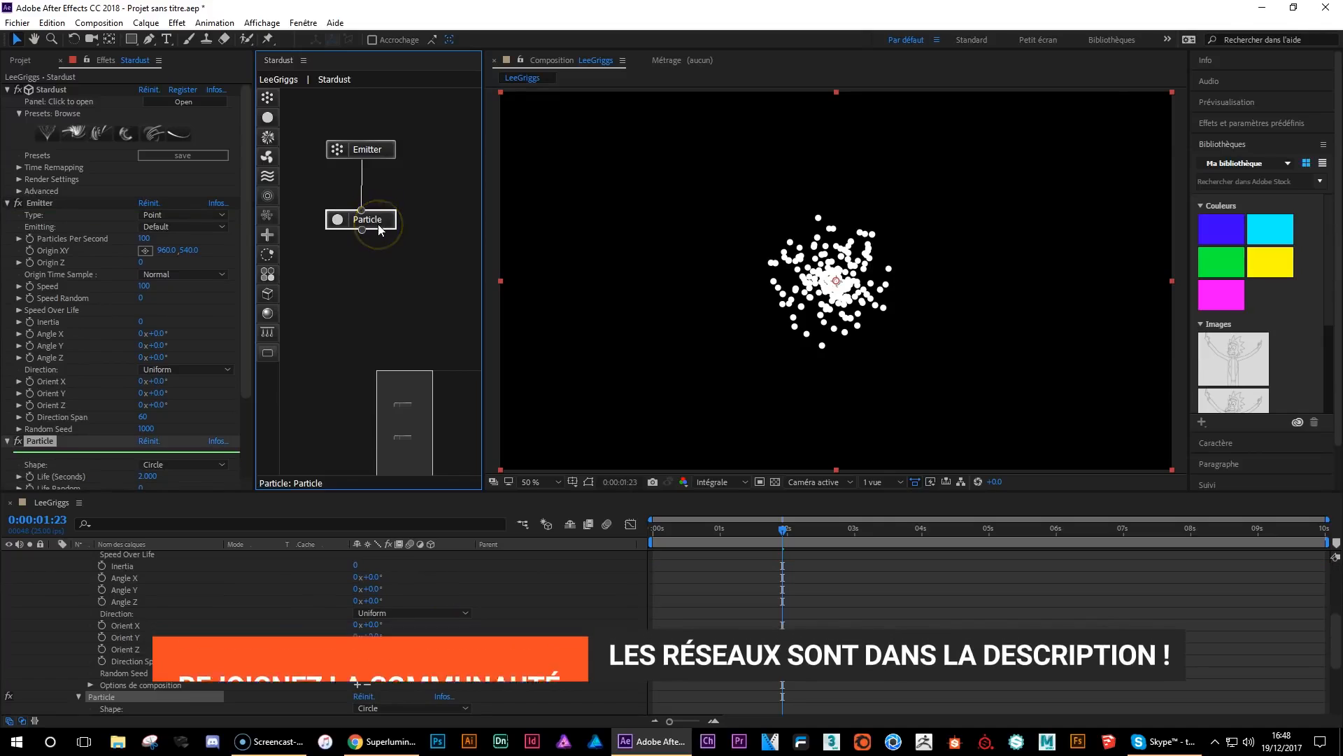
- Set the Emitter node's Type to Grid and its Emitting mode to Once
left_click(377, 150)
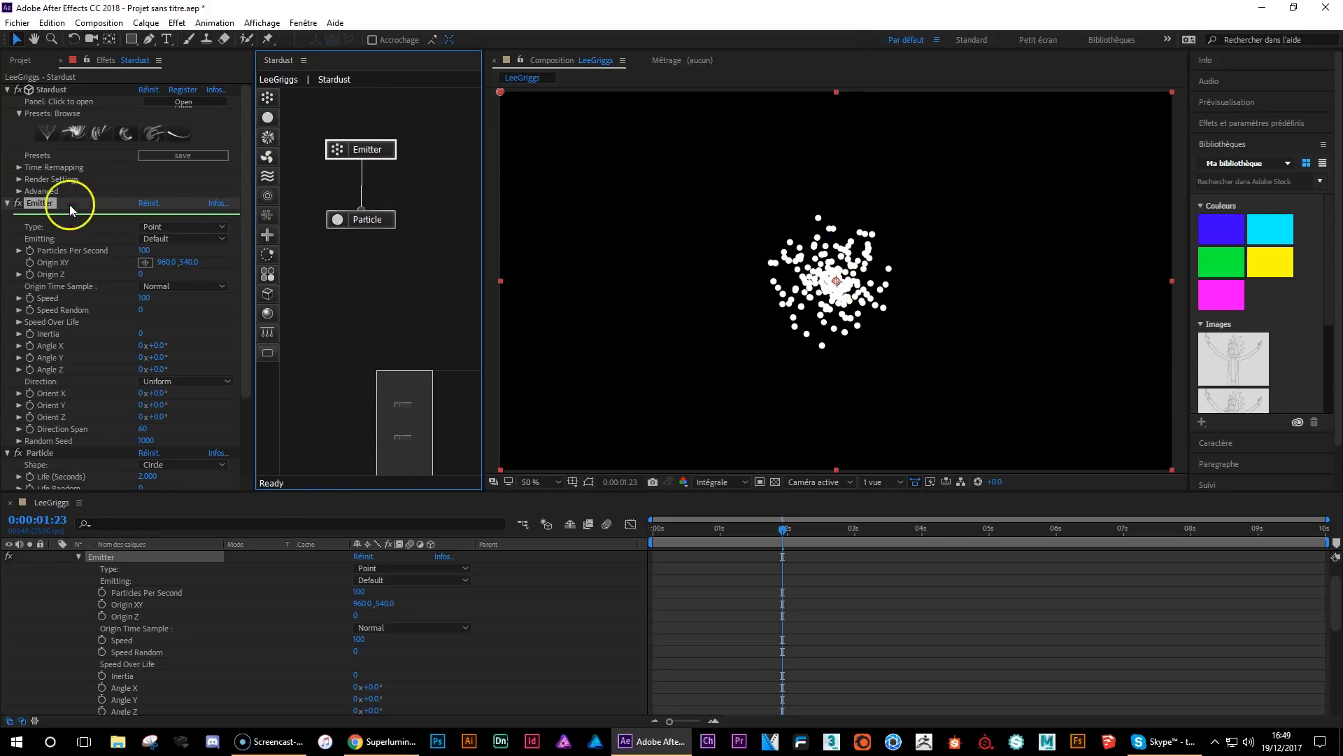
left_click(176, 228)
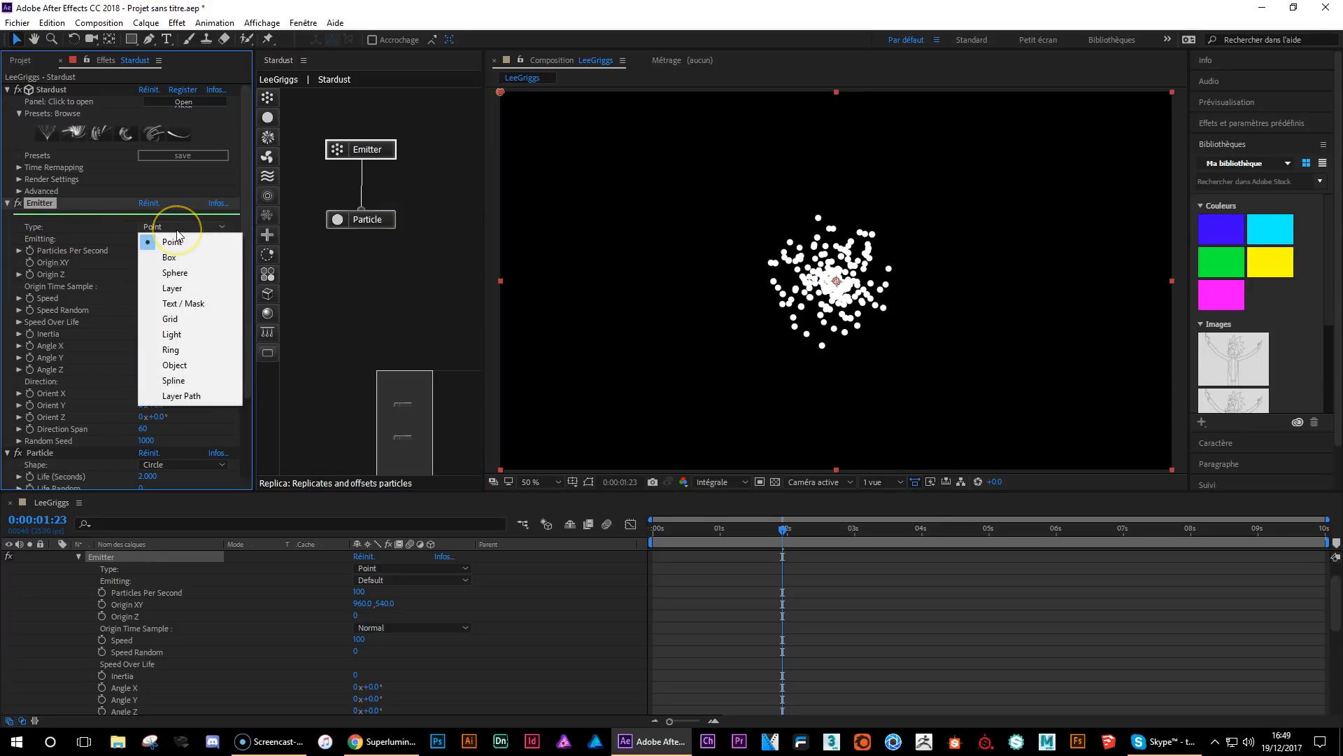
left_click(186, 318)
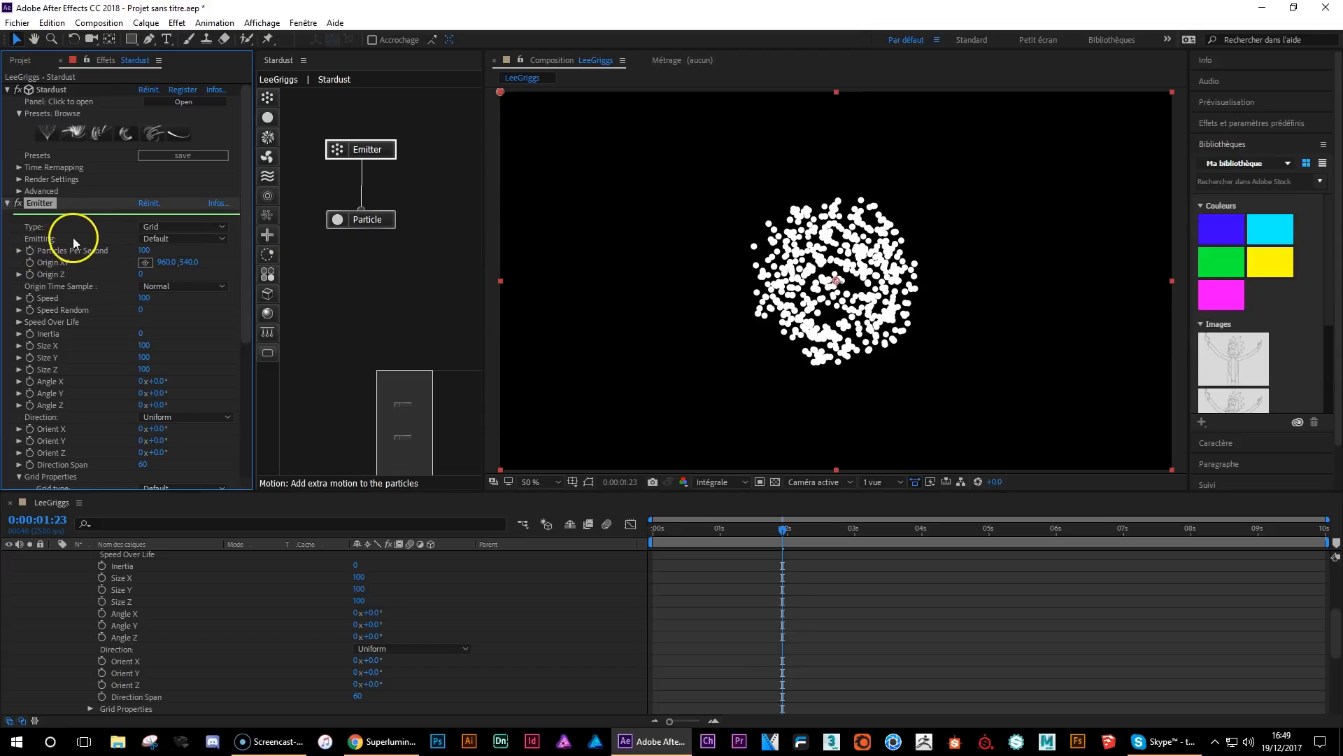
left_click(159, 241)
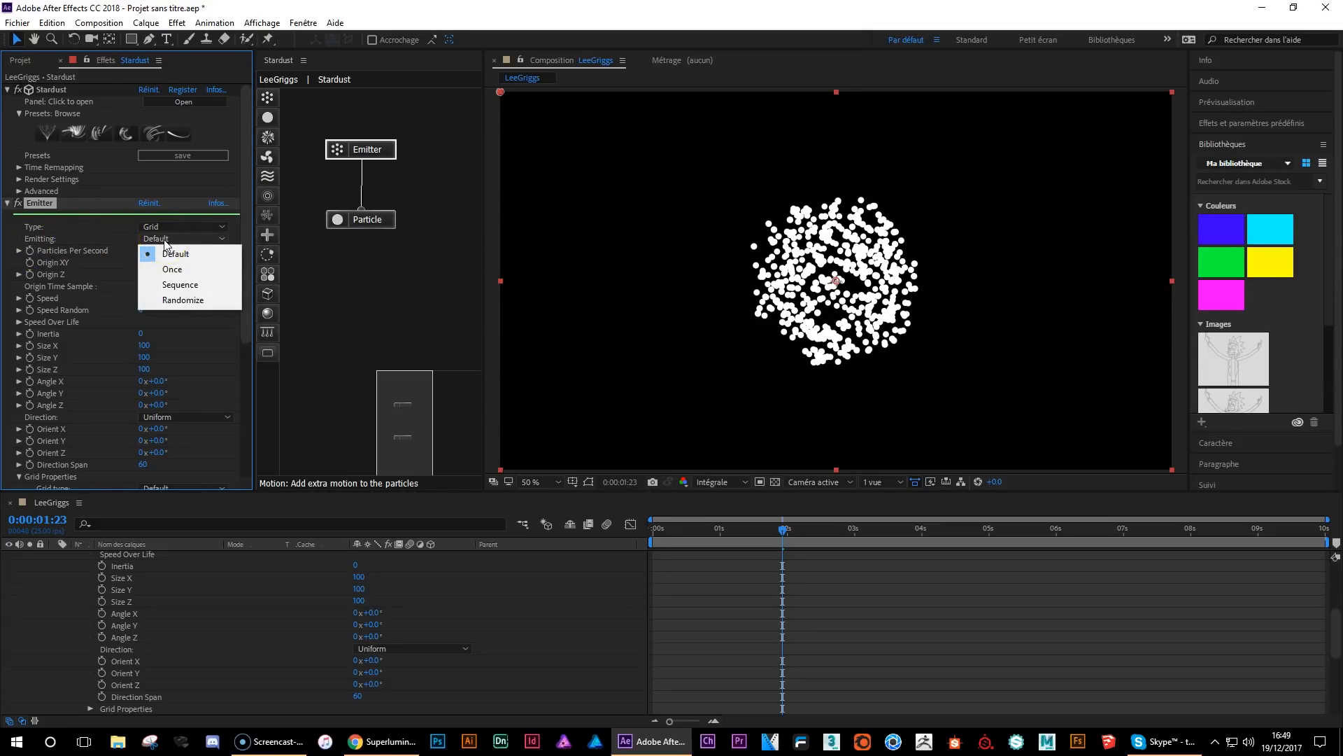
left_click(176, 270)
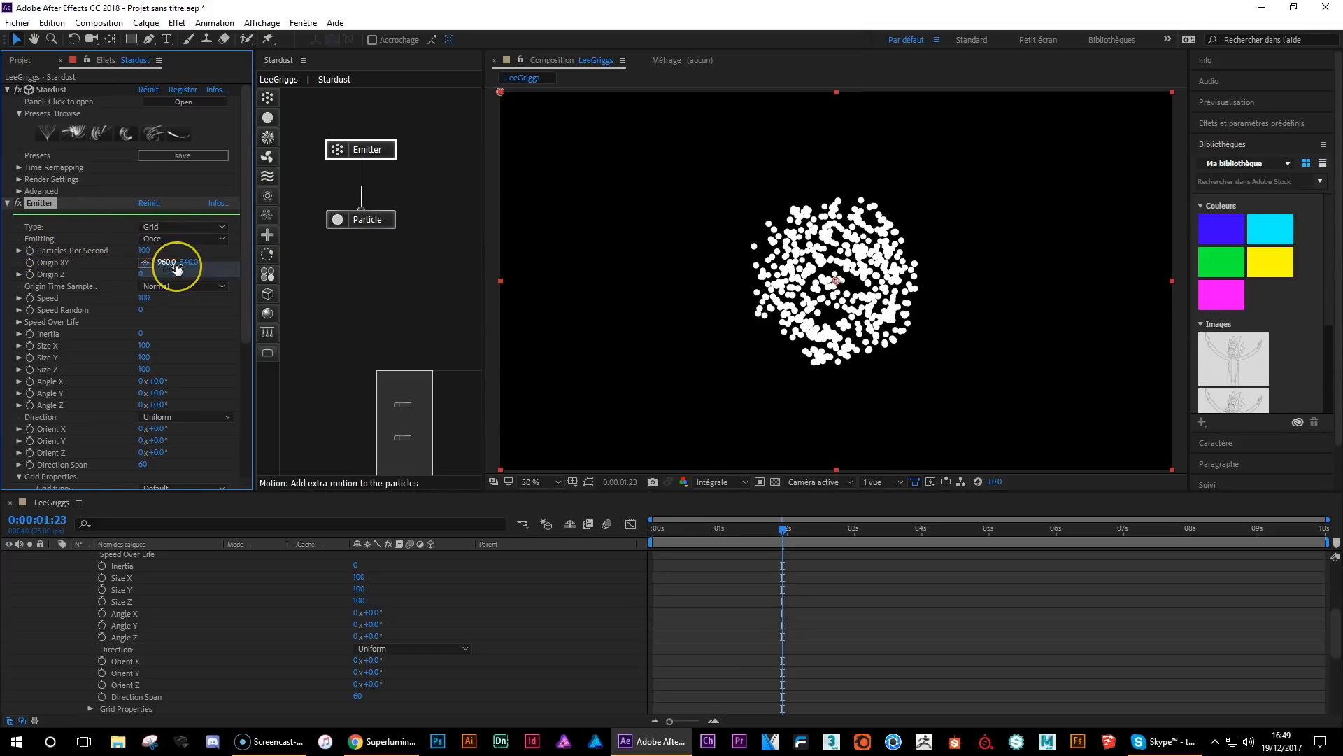
- Set the emitter's Speed to 0, checking the grid particles' motion along the timeline before and after the change
left_click_drag(774, 532, 657, 522)
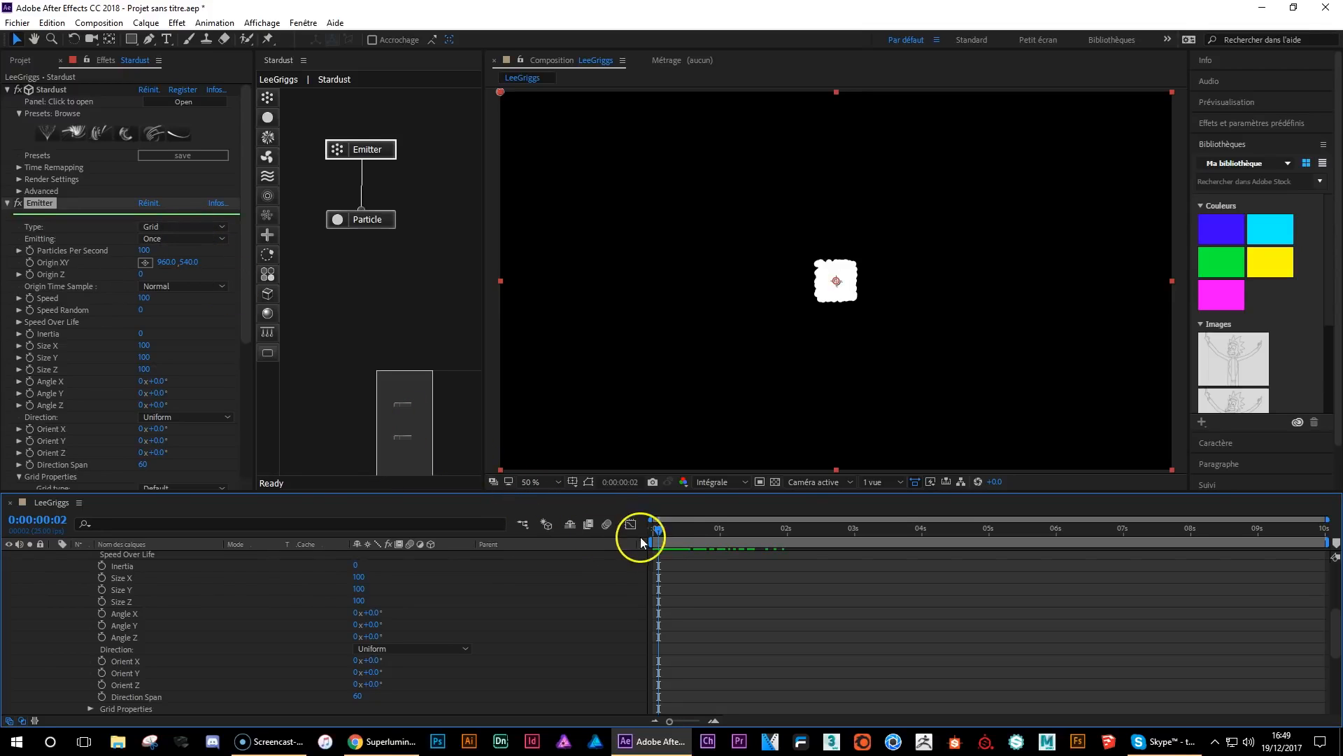
left_click_drag(661, 533, 758, 540)
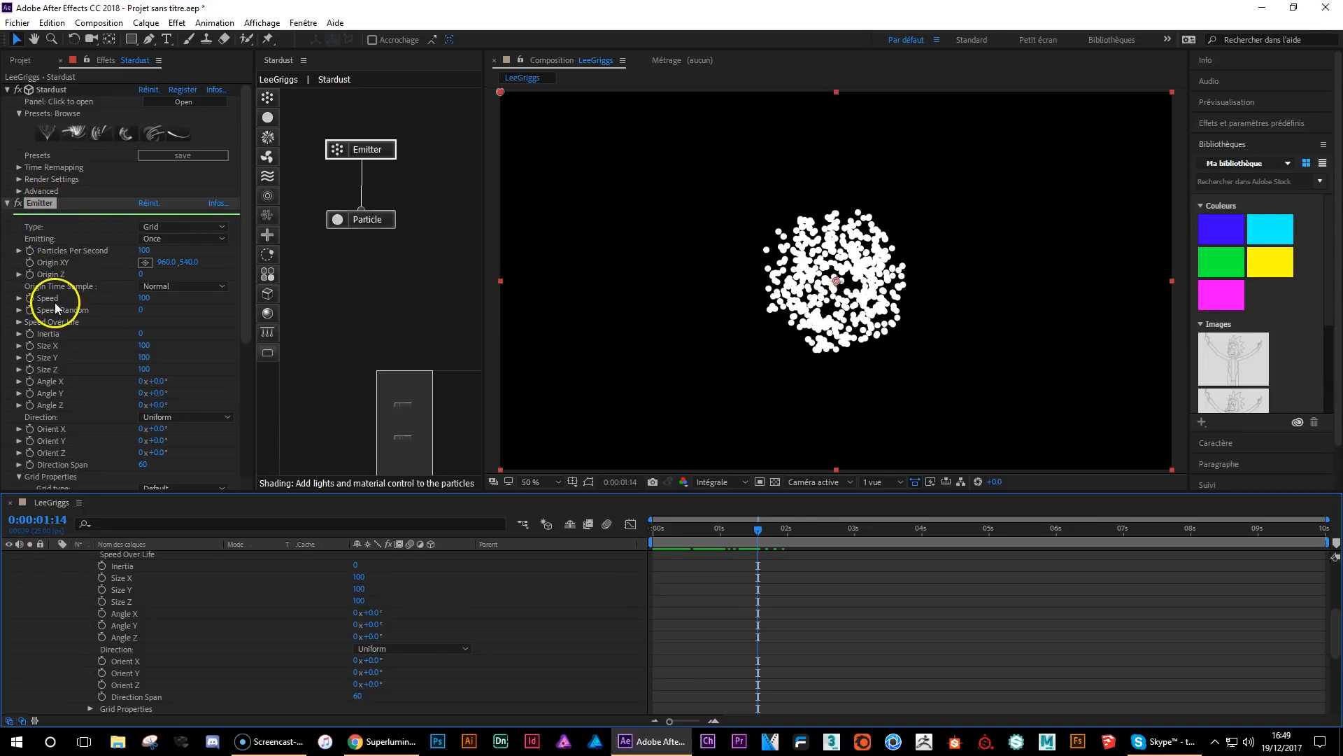
left_click(147, 298)
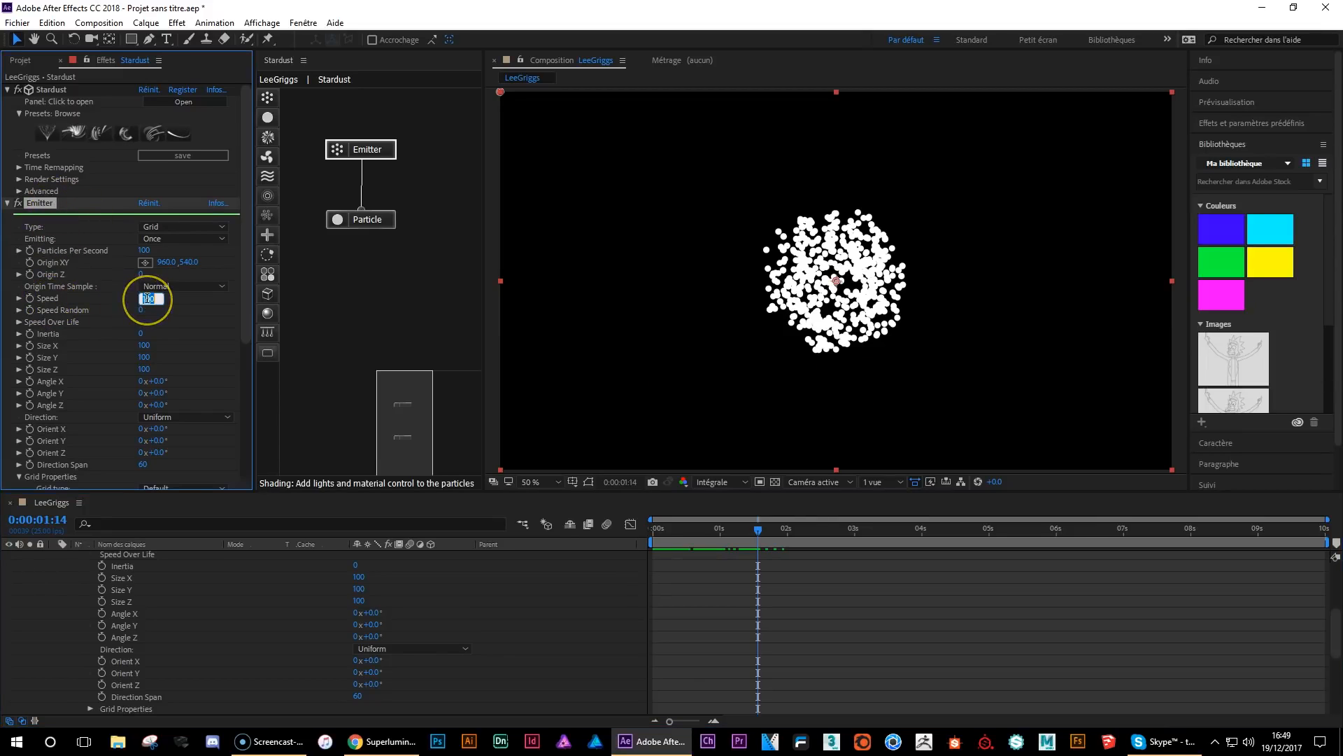
type("0")
key("Return")
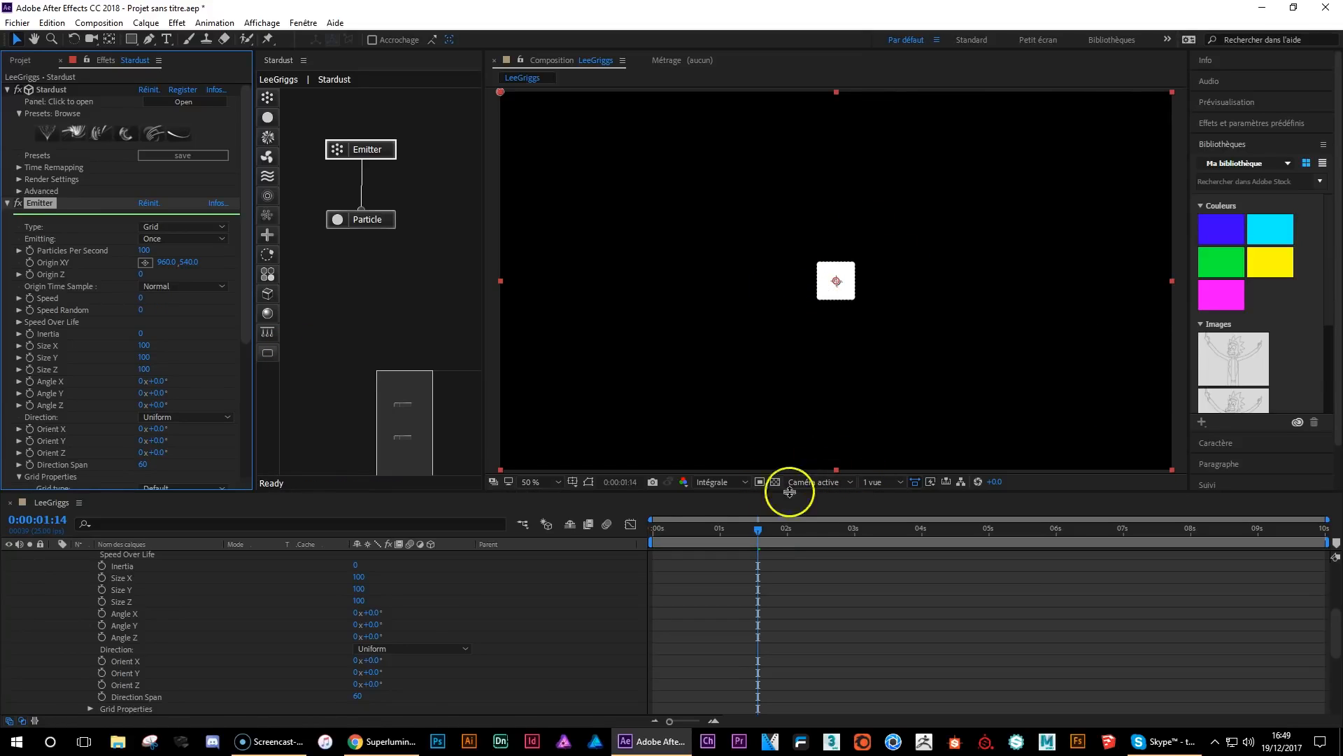
mouse_move(759, 533)
left_mouse_down()
mouse_move(687, 544)
mouse_move(768, 545)
left_mouse_up()
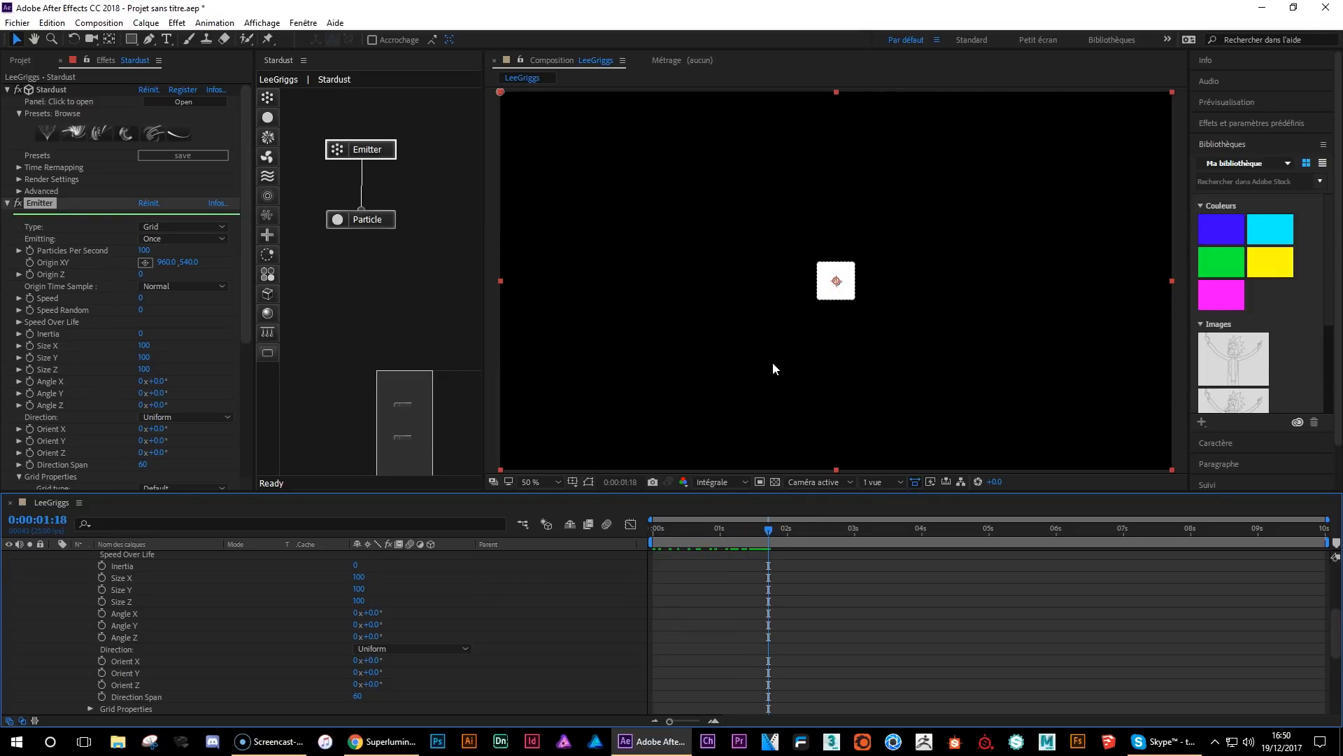
mouse_move(769, 534)
left_mouse_down()
mouse_move(888, 566)
mouse_move(1107, 590)
mouse_move(1270, 578)
mouse_move(757, 547)
left_mouse_up()
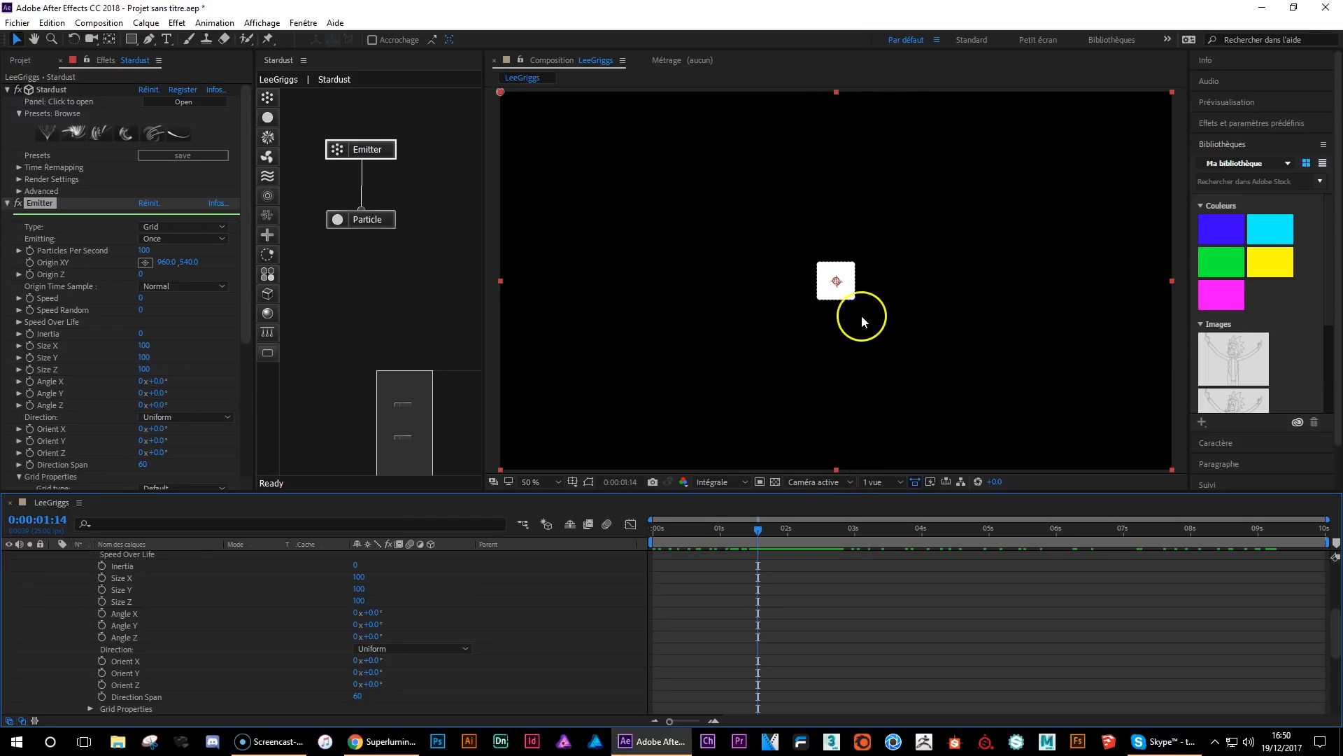
left_click(825, 150)
left_click(924, 299)
- Set the Particle node's Life (Seconds) to 10 and check the particles at 0:00:03:19
left_click(384, 222)
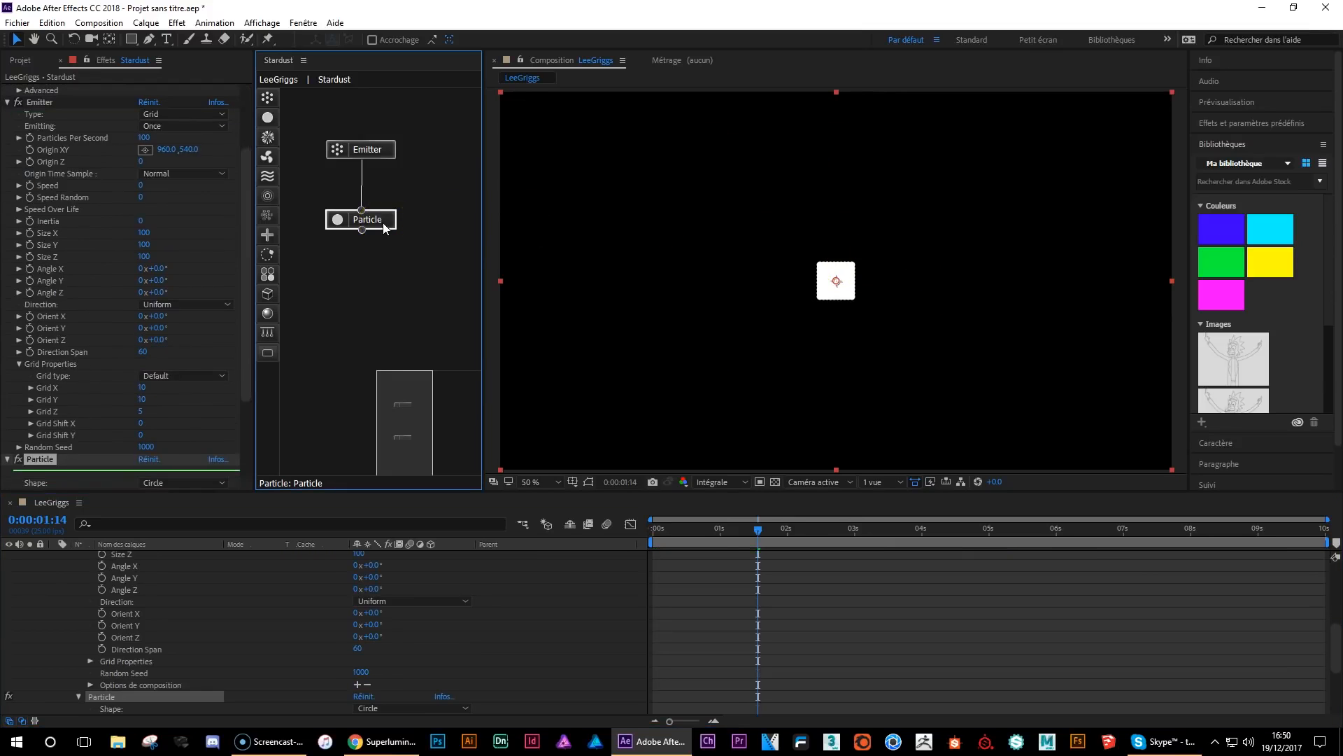
left_click_drag(244, 271, 165, 359)
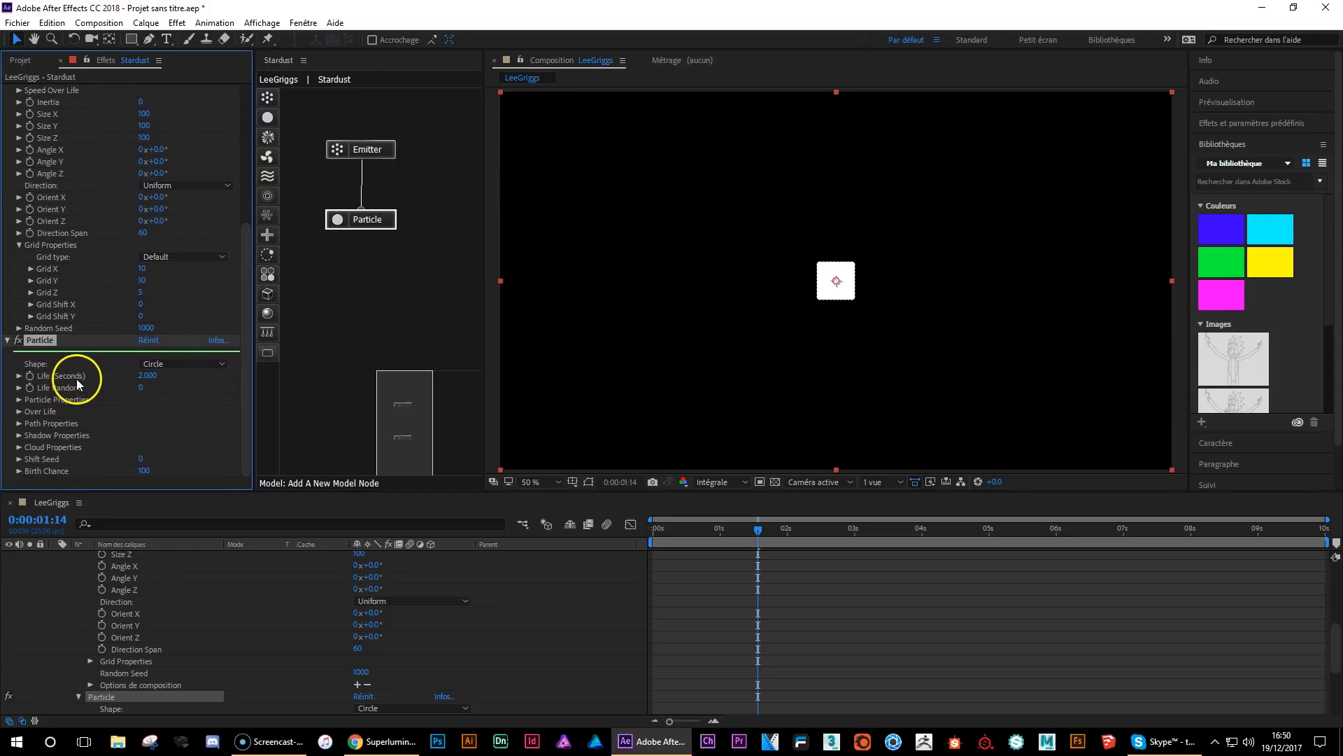
left_click(145, 376)
type("30")
key("Return")
left_click_drag(760, 532, 904, 552)
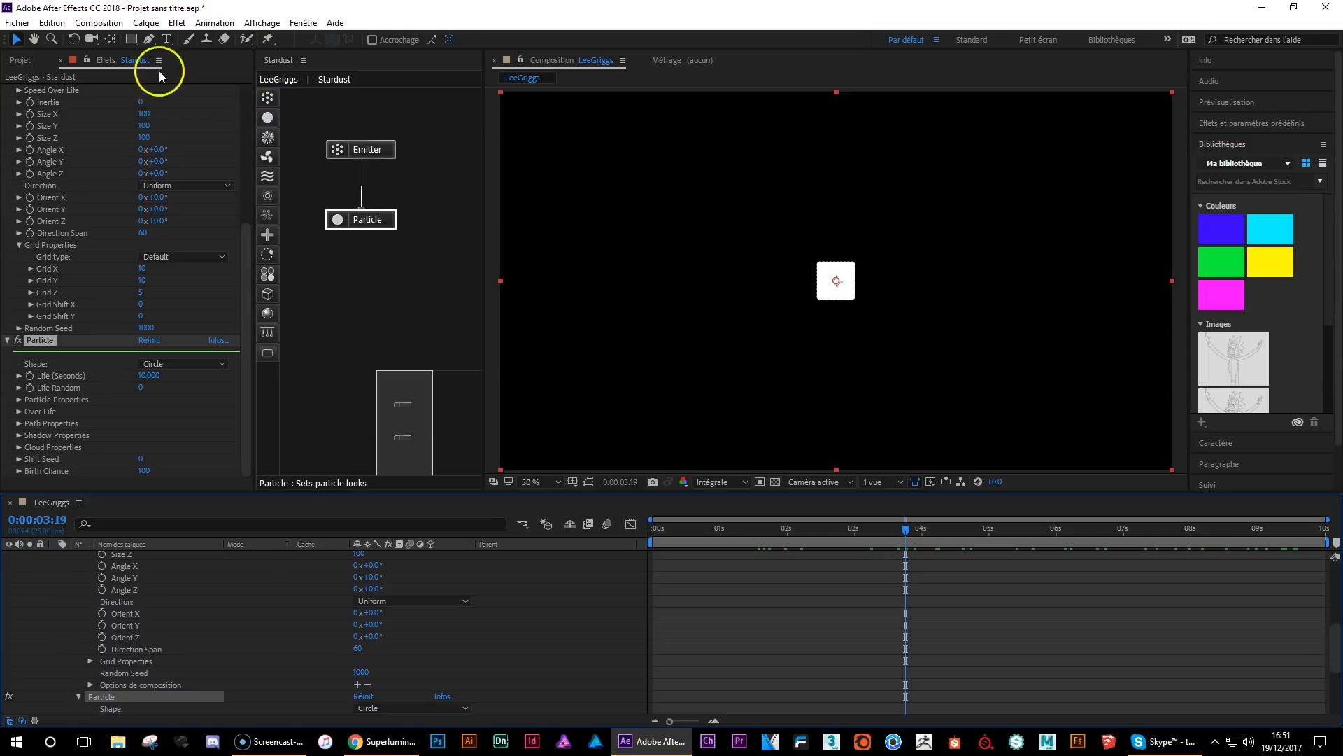
- Save the project as Leegriggs.aep in the MotionCafe folder
left_click(17, 22)
mouse_move(238, 167)
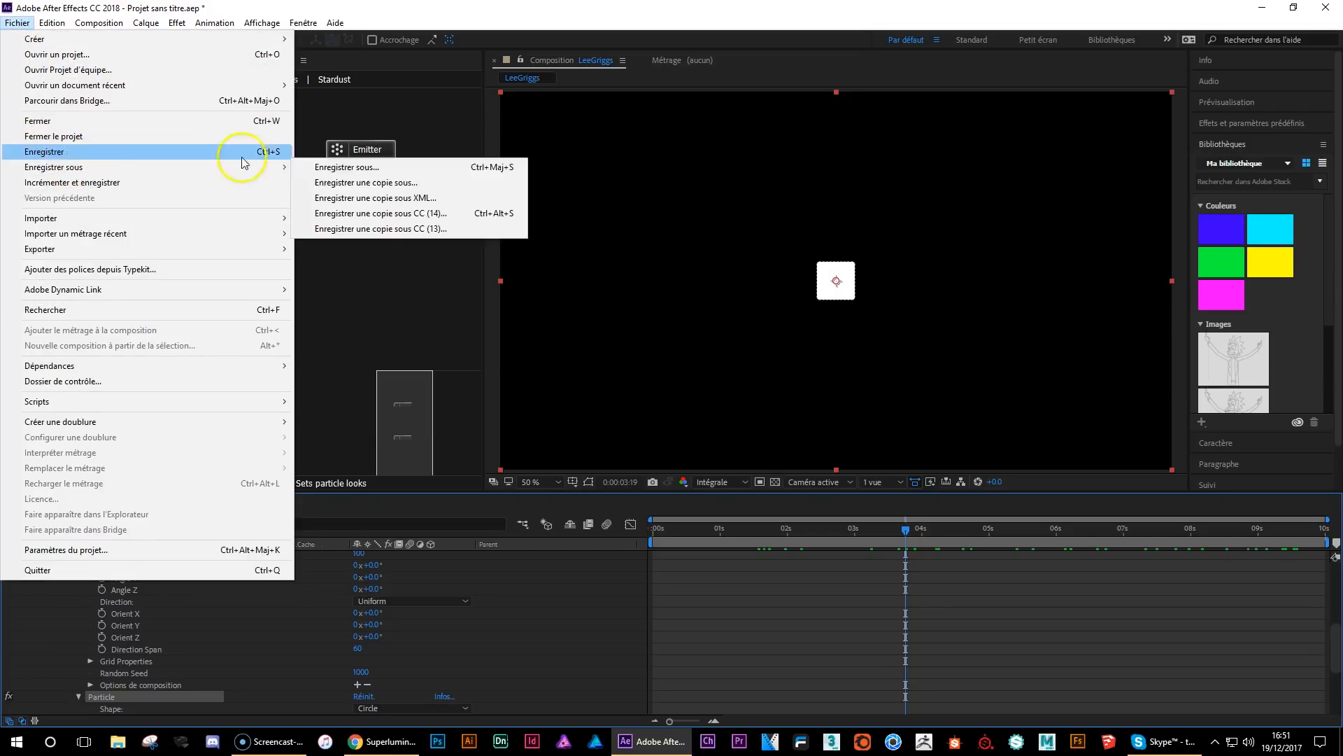
left_click(347, 168)
left_click(784, 655)
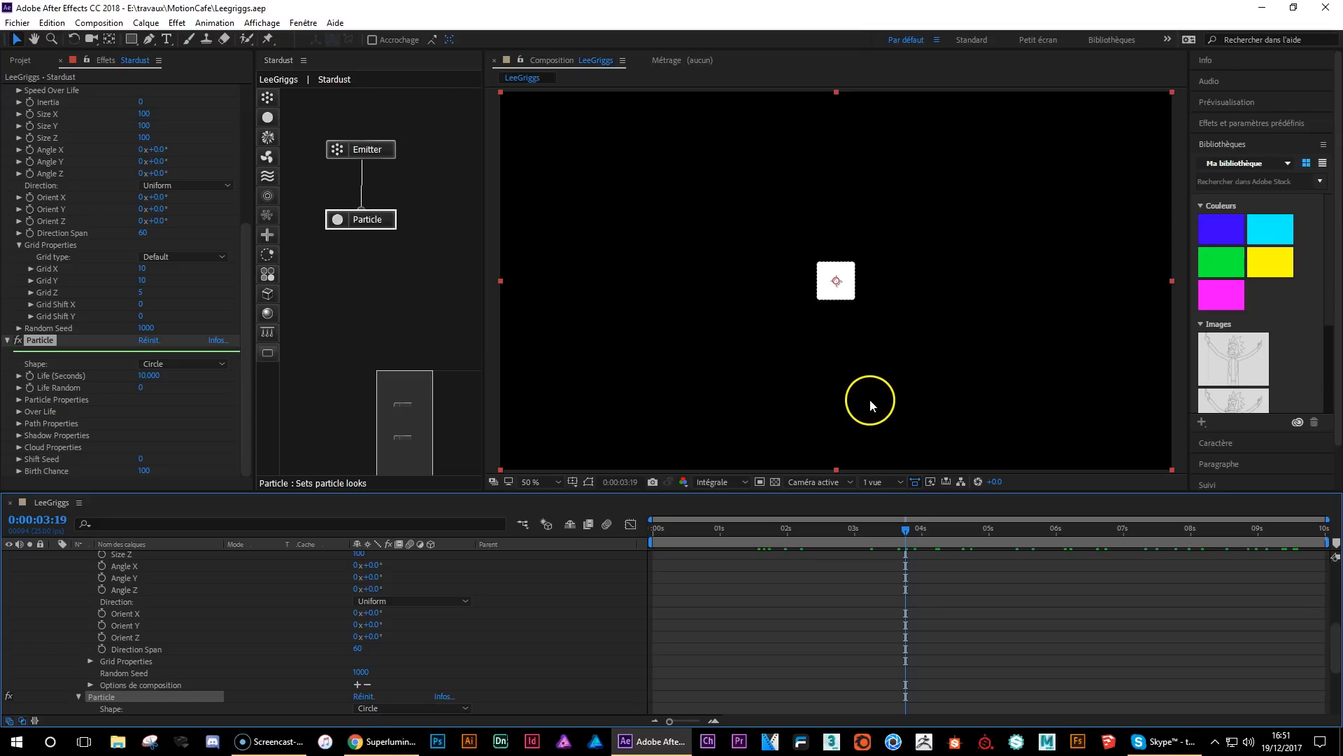
- Create a two-node camera with the 50 mm preset and depth of field disabled
left_click(146, 23)
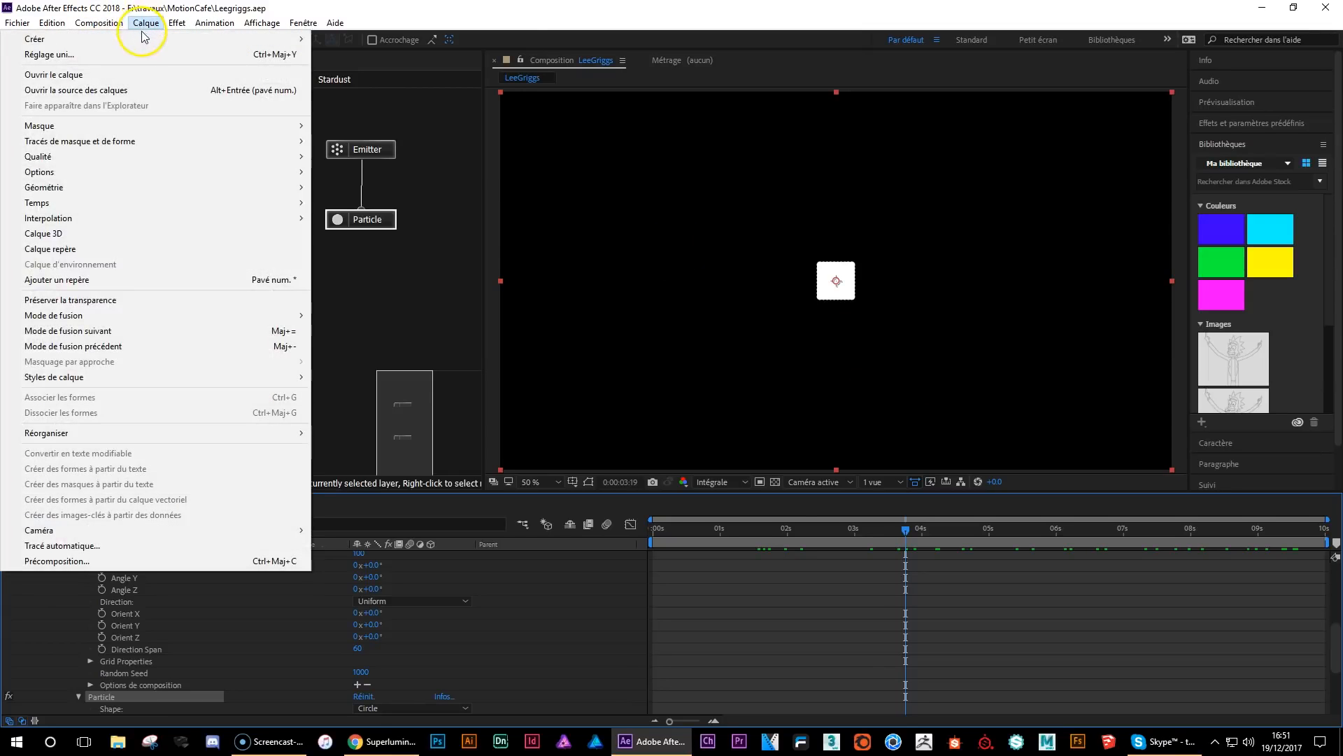
mouse_move(168, 41)
left_click(371, 86)
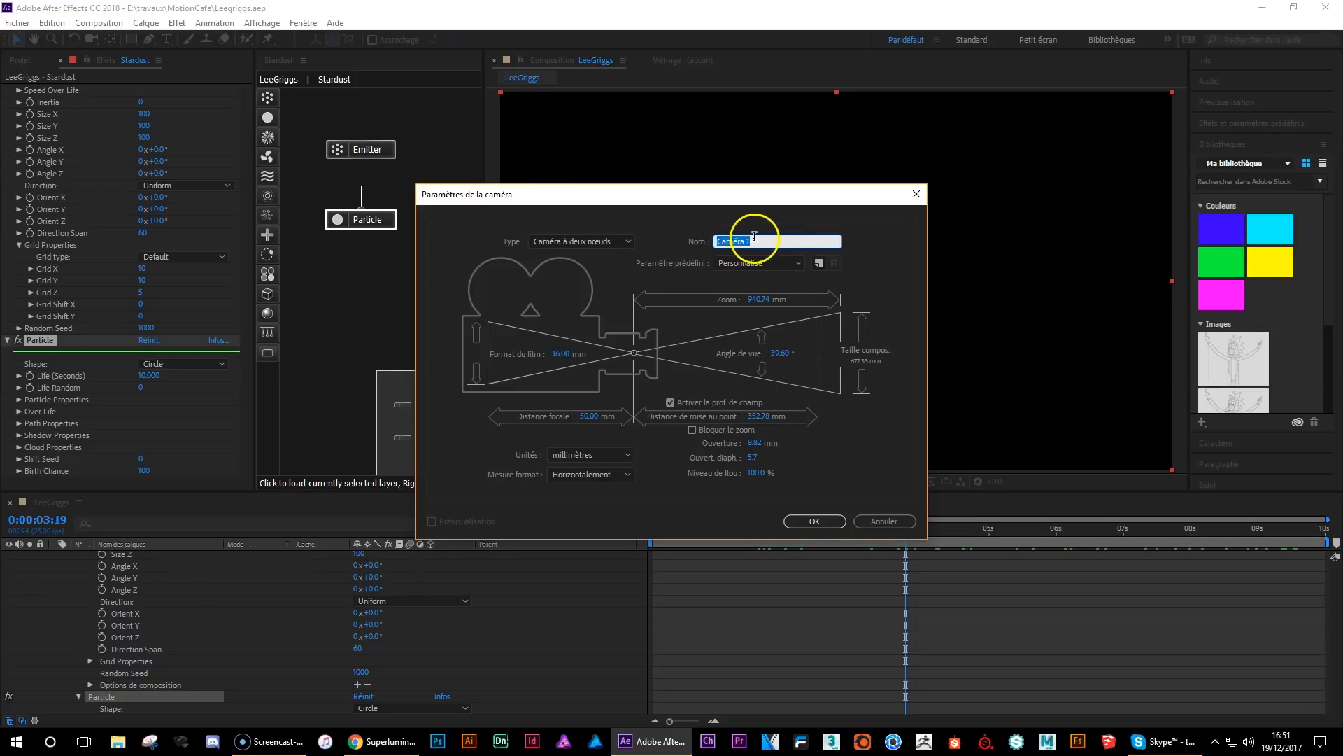
left_click(750, 264)
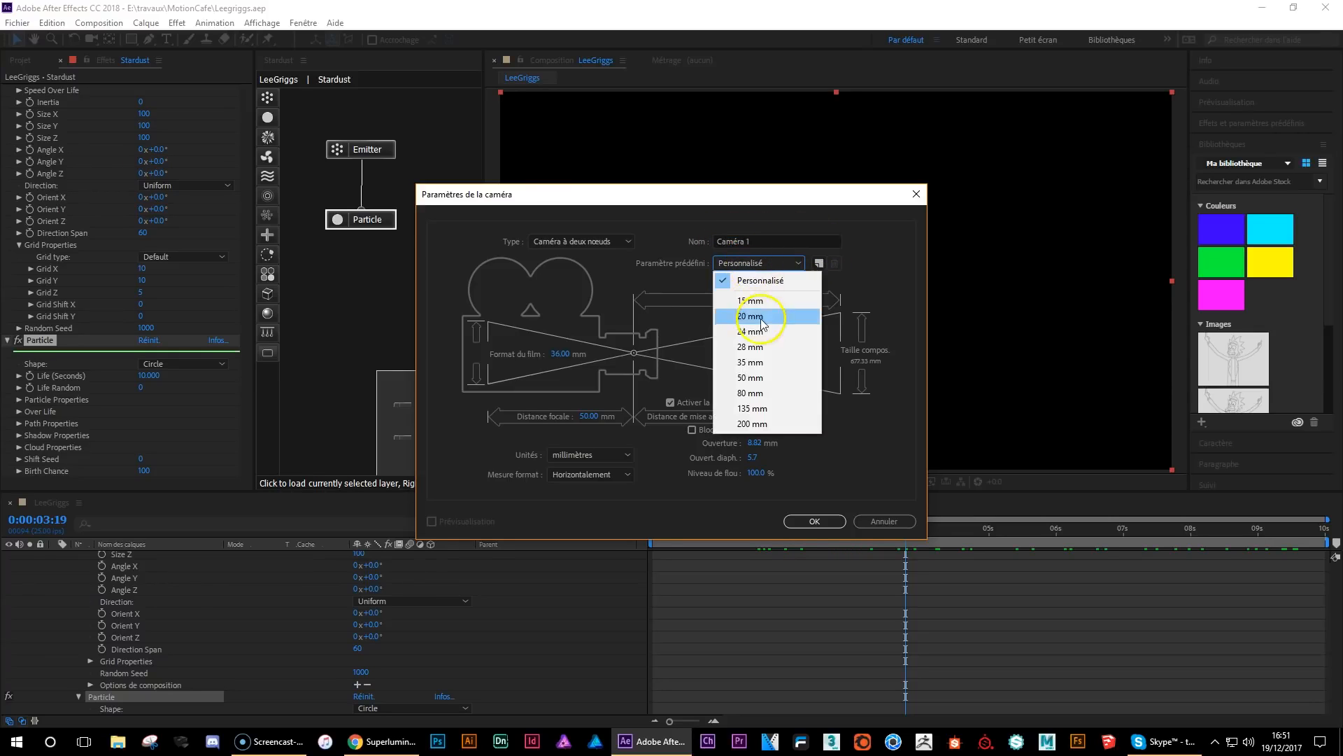
left_click(753, 378)
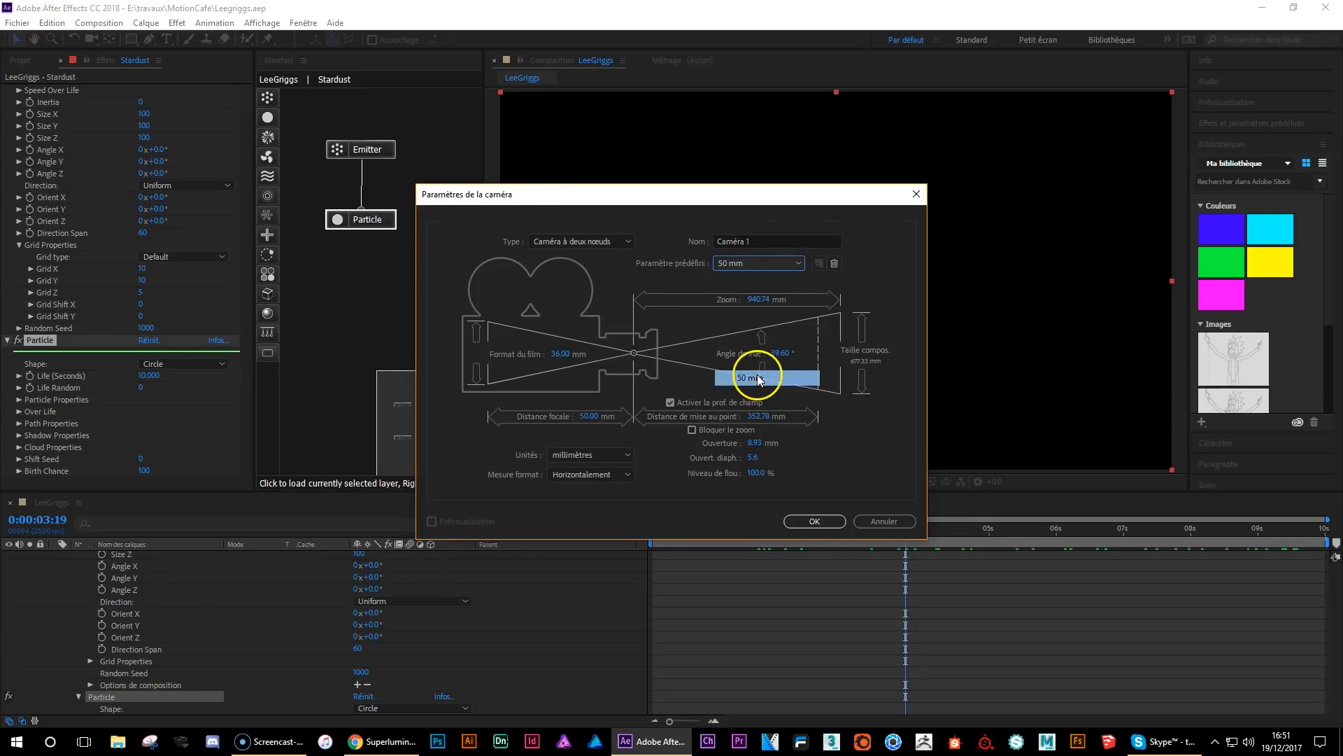
left_click(669, 403)
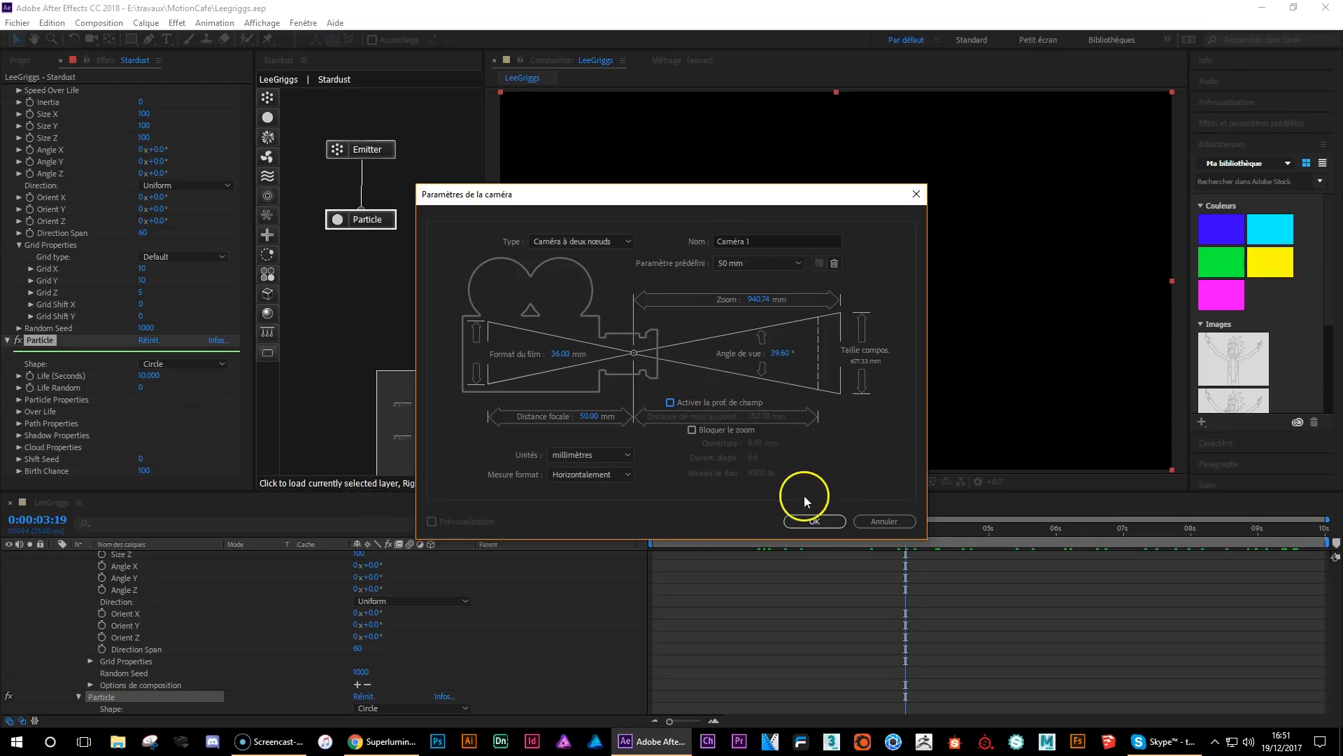
left_click(816, 522)
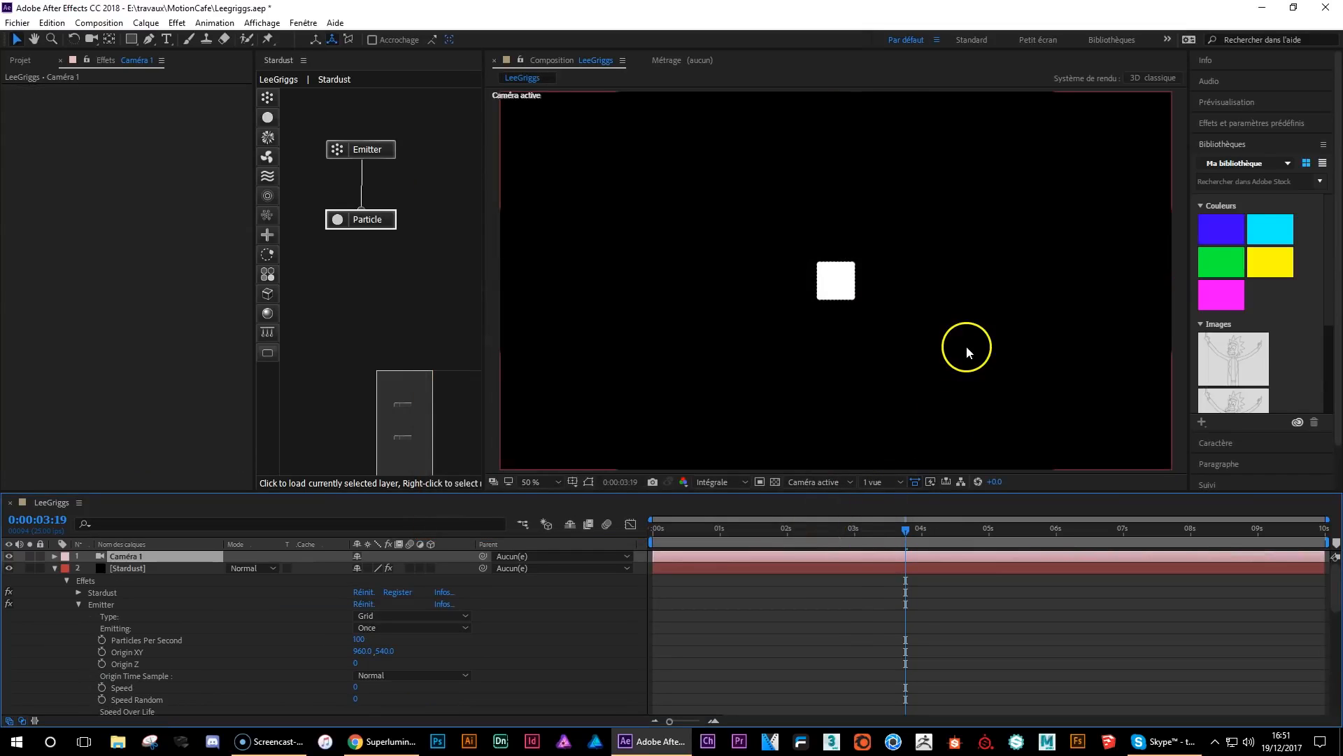
- Orbit the camera to an angled view of the particle grid and set the emitter's Size X to 2000
left_click(91, 40)
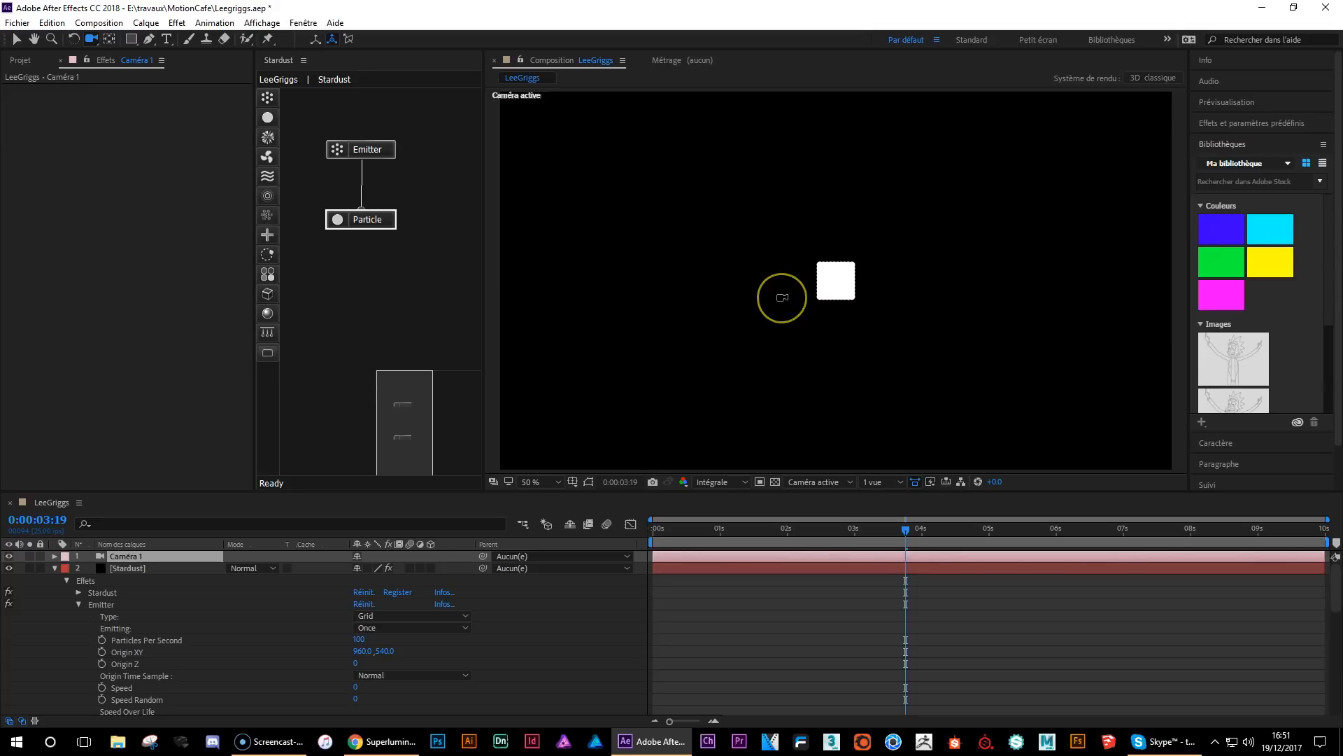
left_click_drag(811, 287, 847, 237)
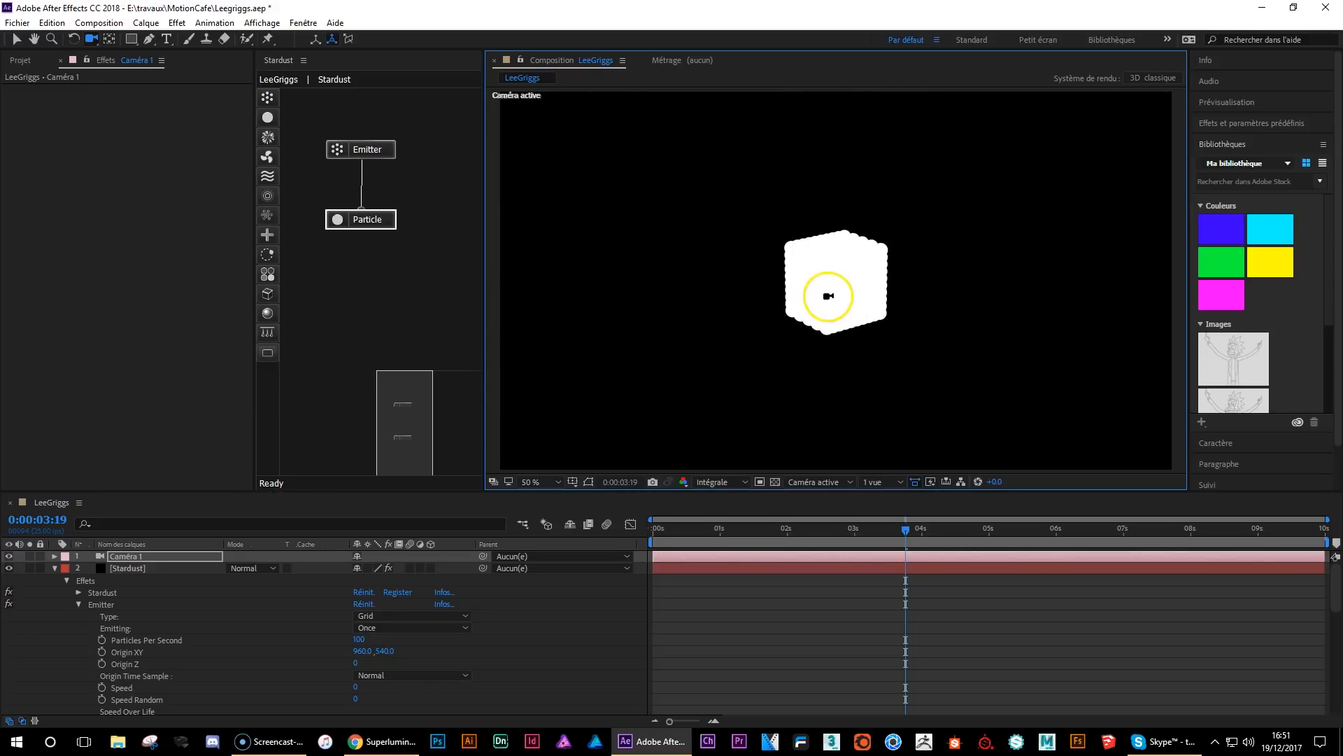
left_click(376, 149)
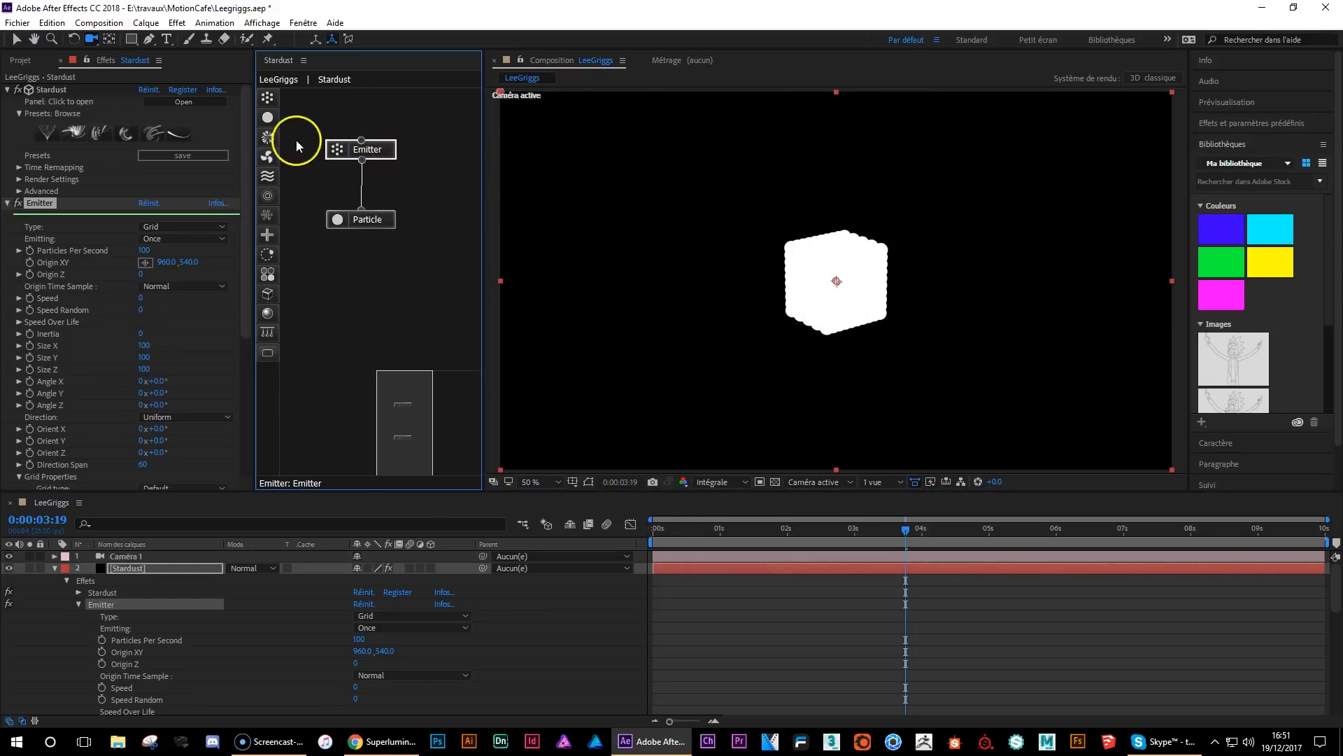
scroll(240, 266, "down", 3)
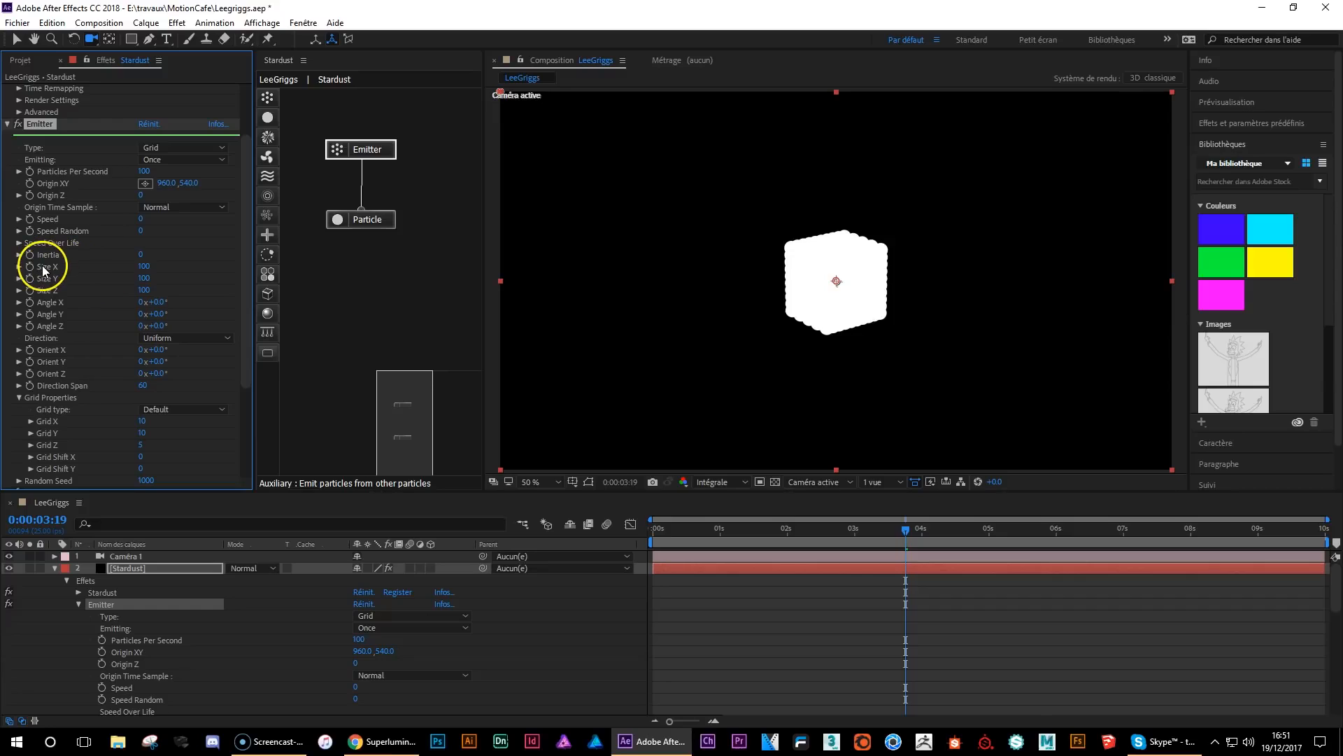
left_click(144, 268)
key("Tab")
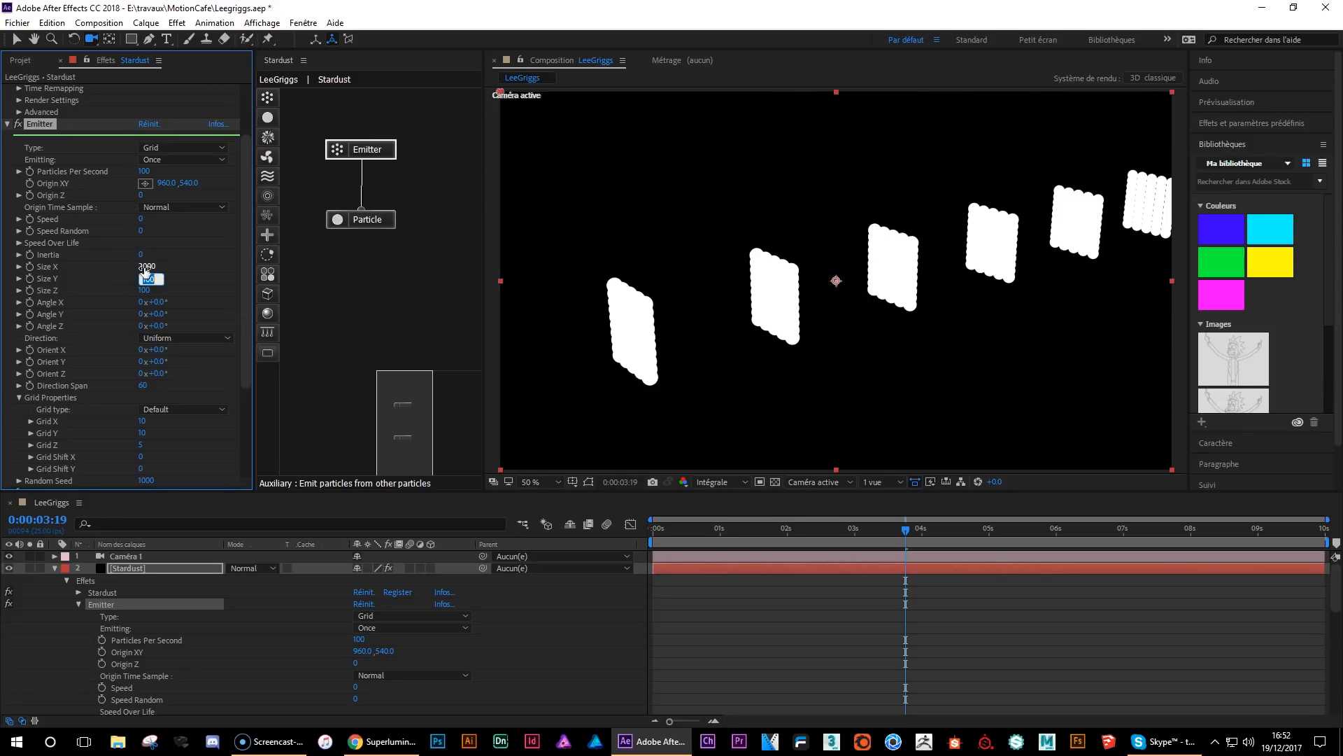
- Pull the camera back to frame the full width of the particle grid
left_click_drag(786, 284, 936, 318)
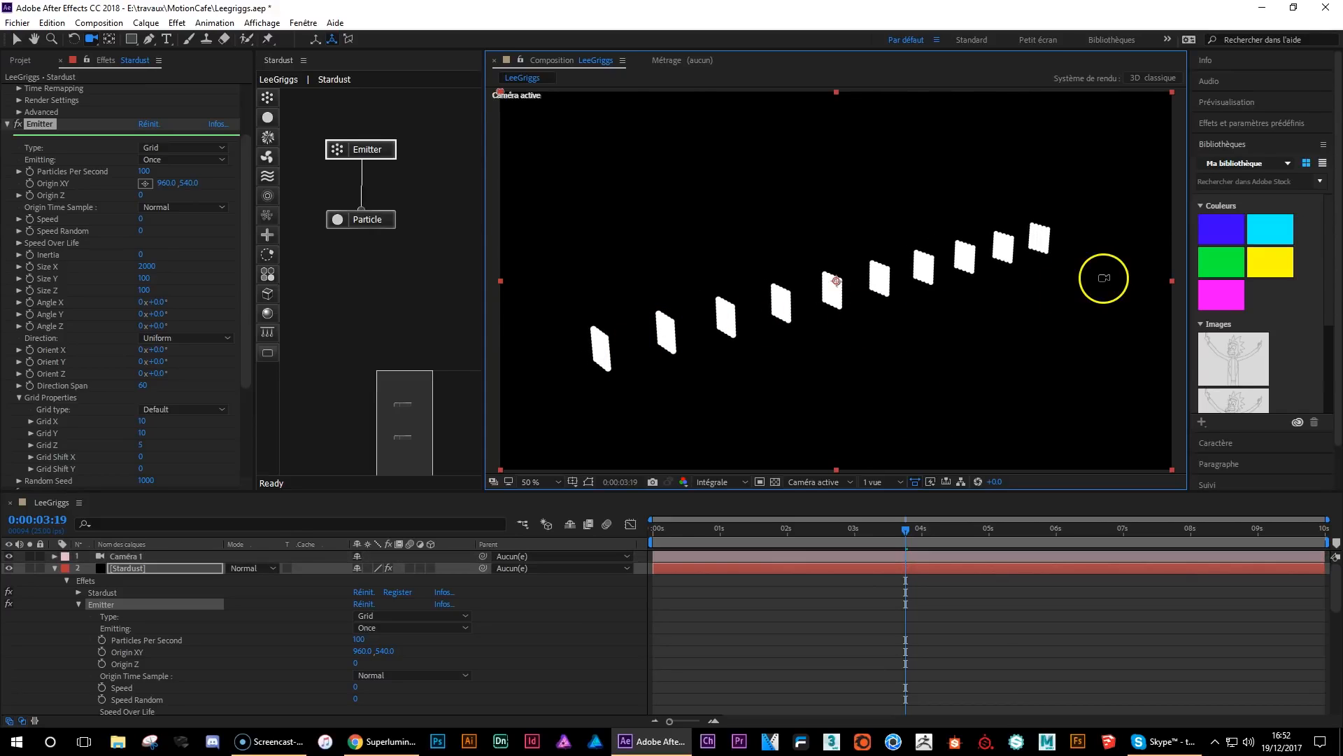
left_click_drag(943, 272, 588, 177)
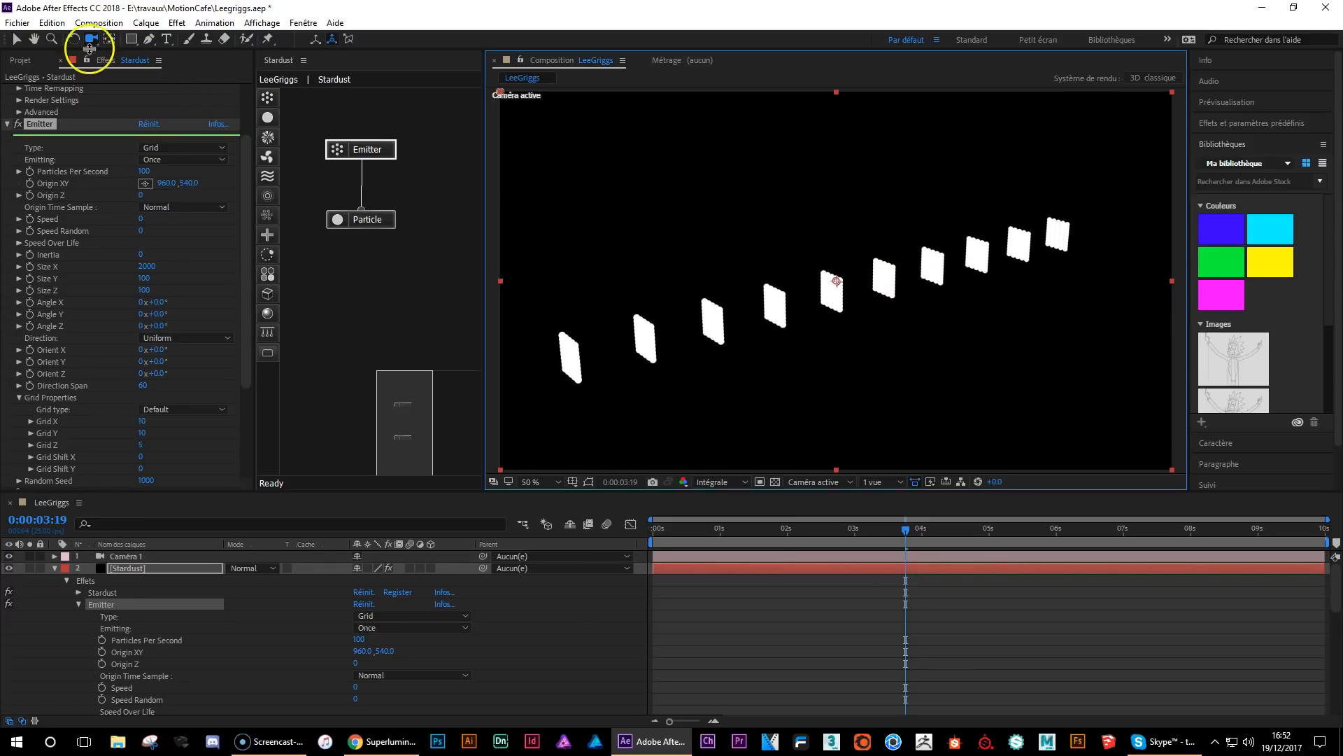
left_click_drag(852, 282, 890, 289)
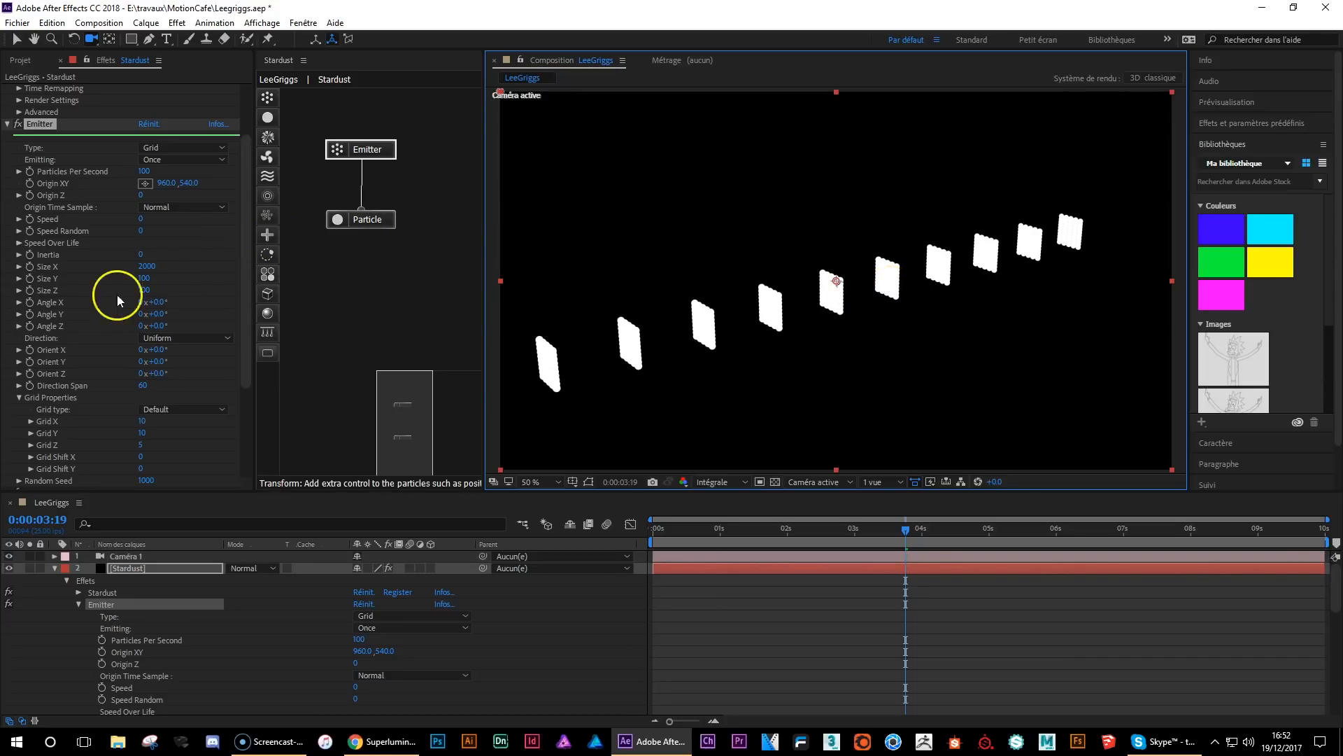
- Set the emitter's Size Y to 1 and Size Z to 2000, and adjust the camera to frame the flat grid
left_click(144, 278)
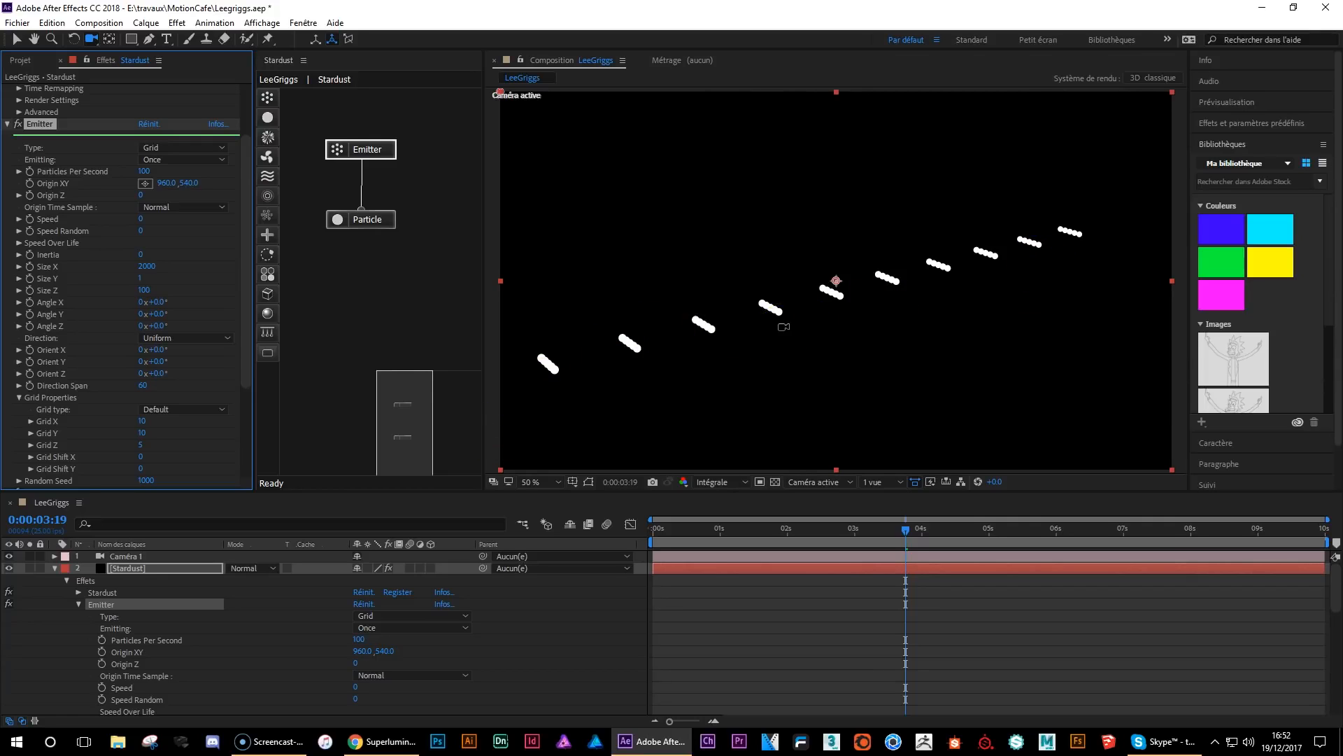
left_click(142, 290)
type("2000")
key("Return")
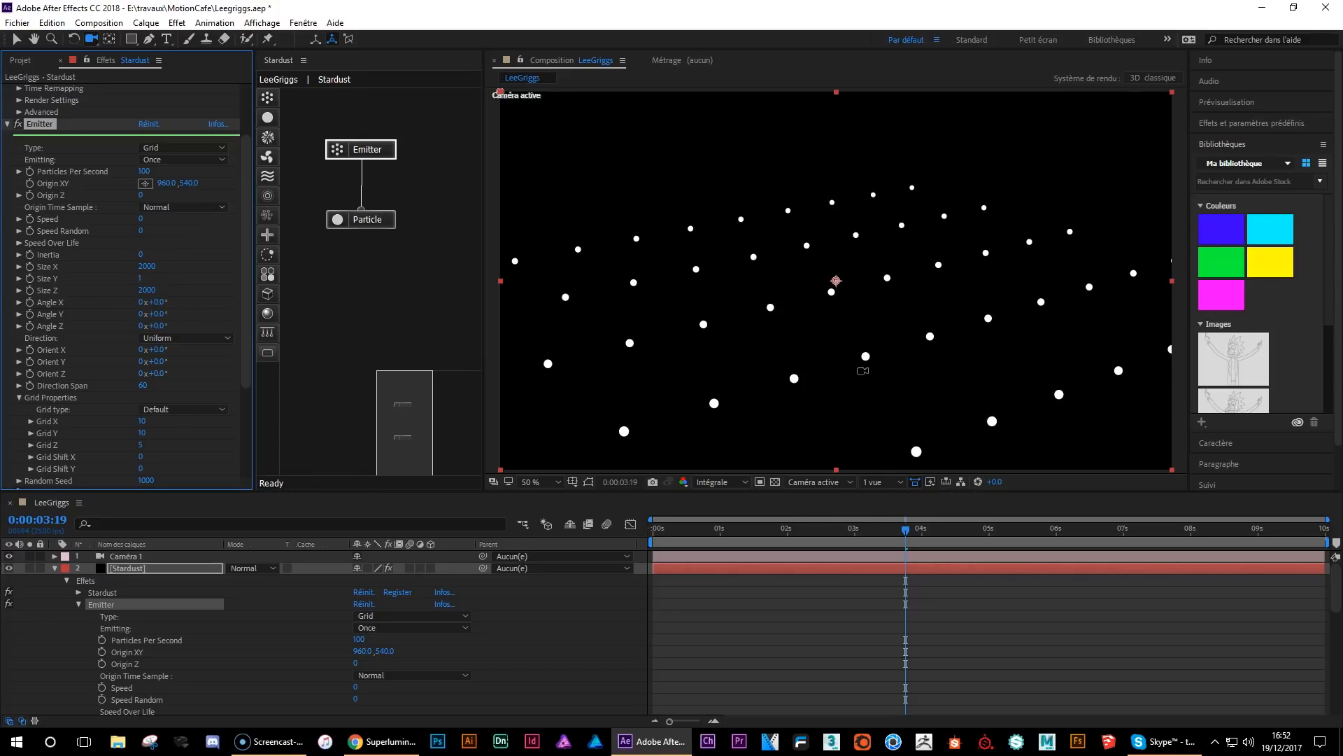
left_click_drag(956, 363, 955, 358)
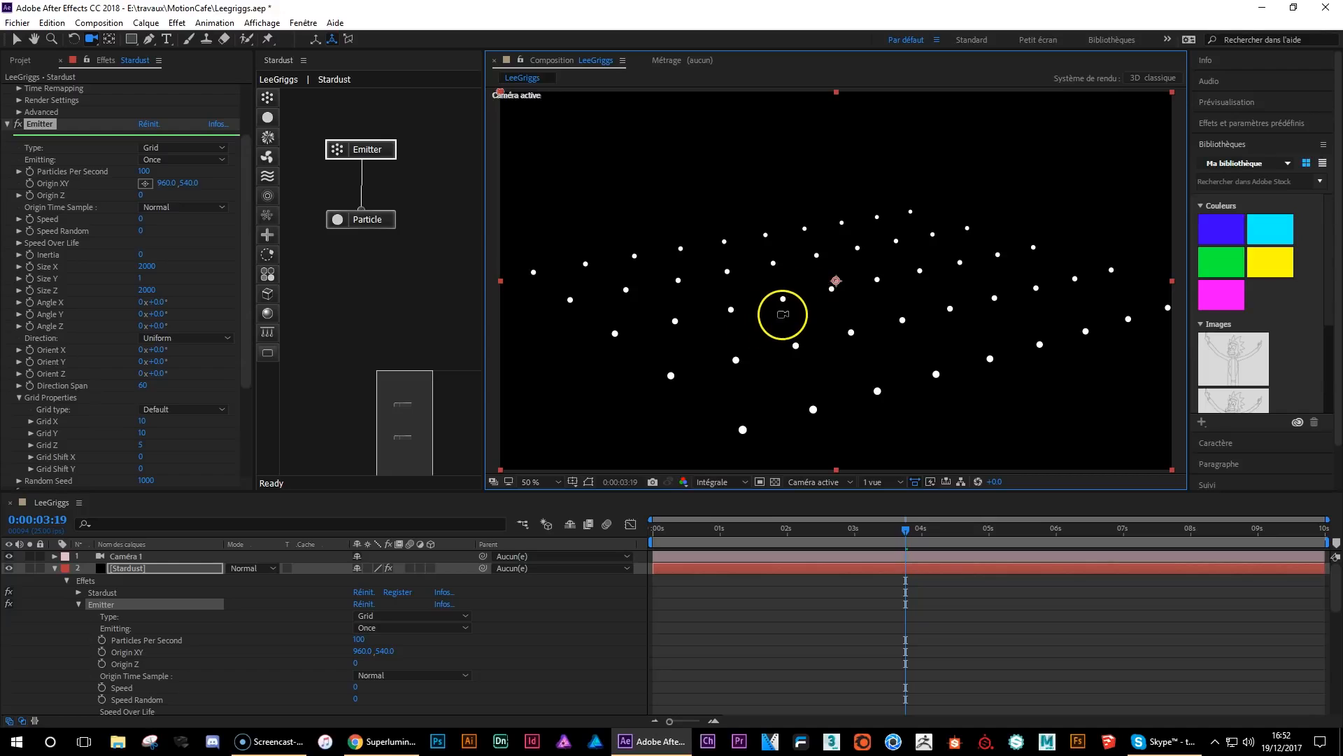
- Set the Particle node's shape to Model
left_click(384, 225)
left_click_drag(248, 216, 243, 326)
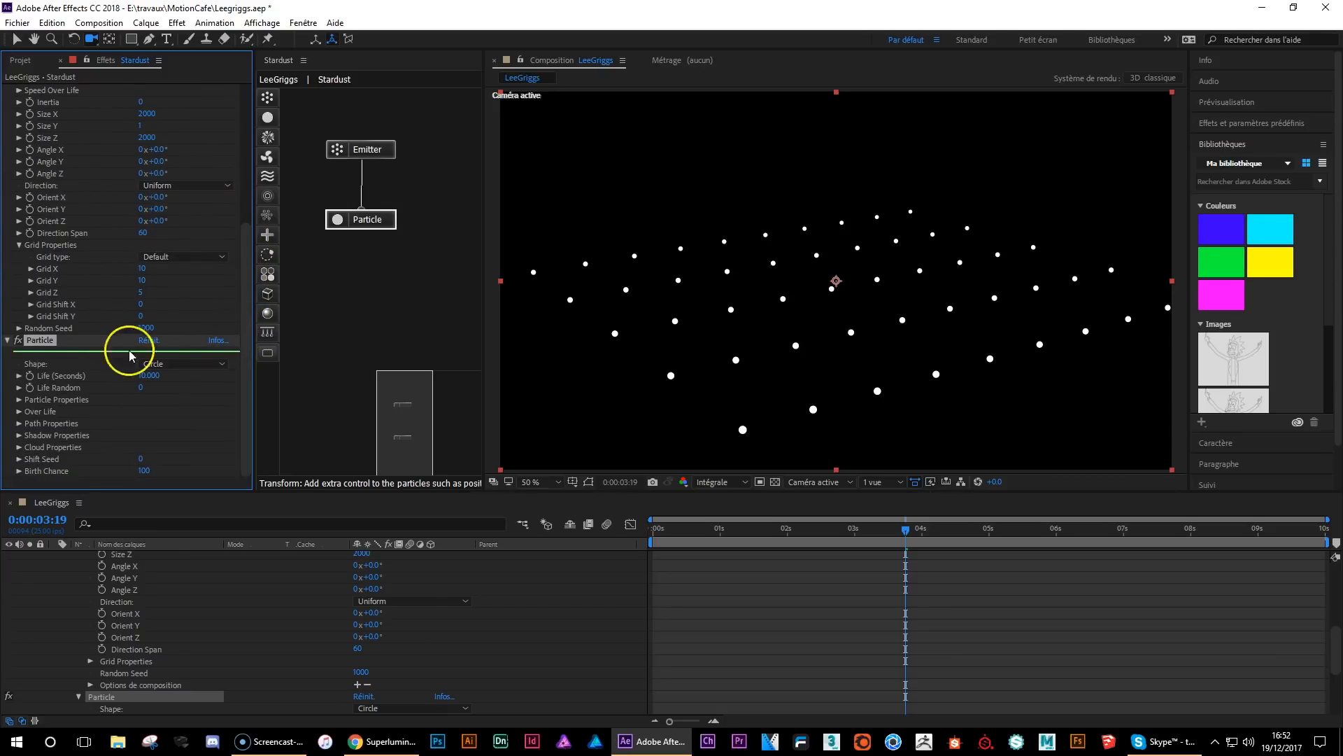
left_click(204, 370)
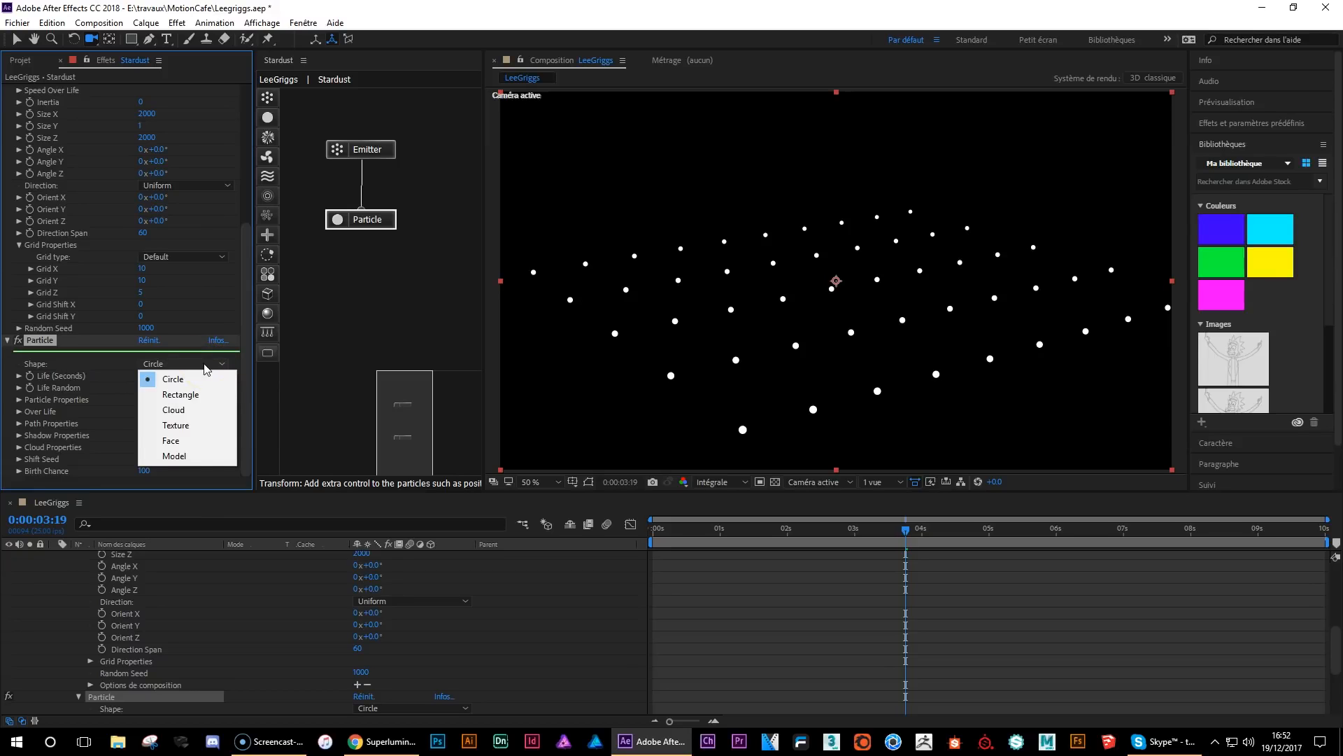
left_click(205, 456)
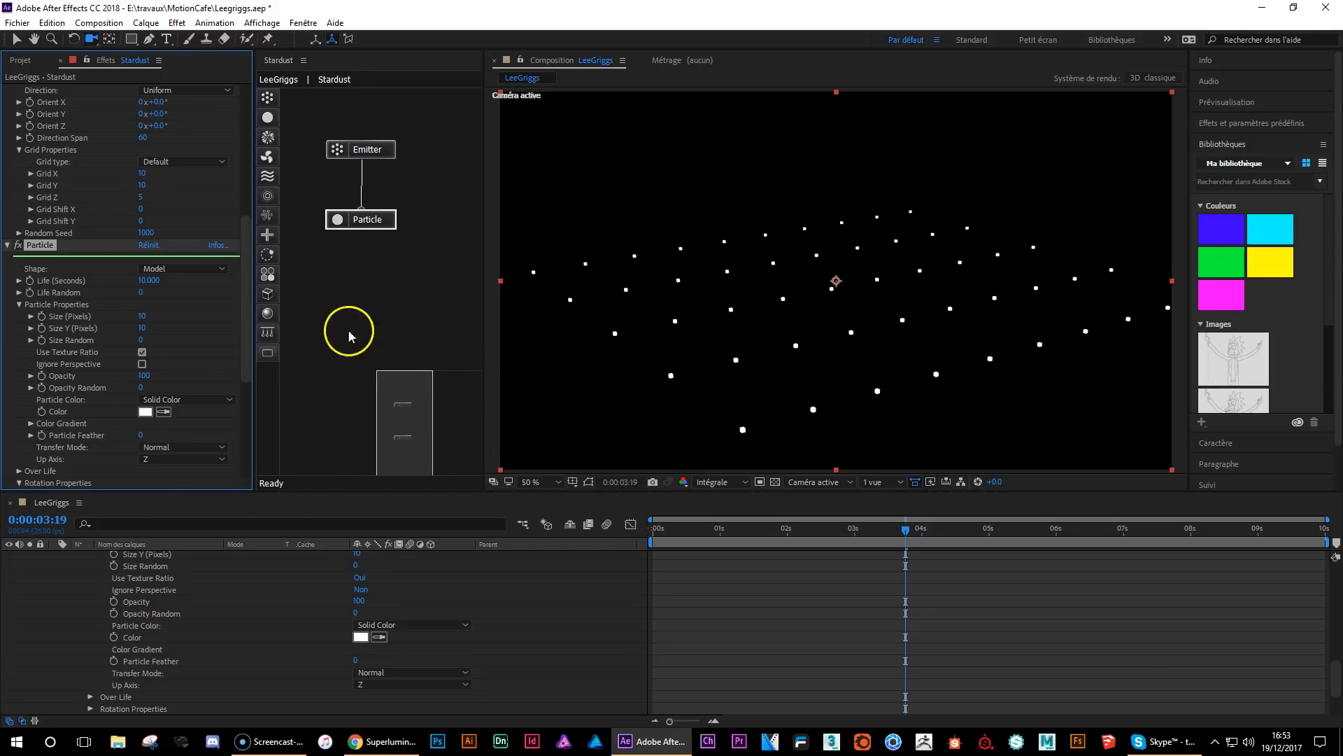
left_click_drag(858, 411, 900, 198)
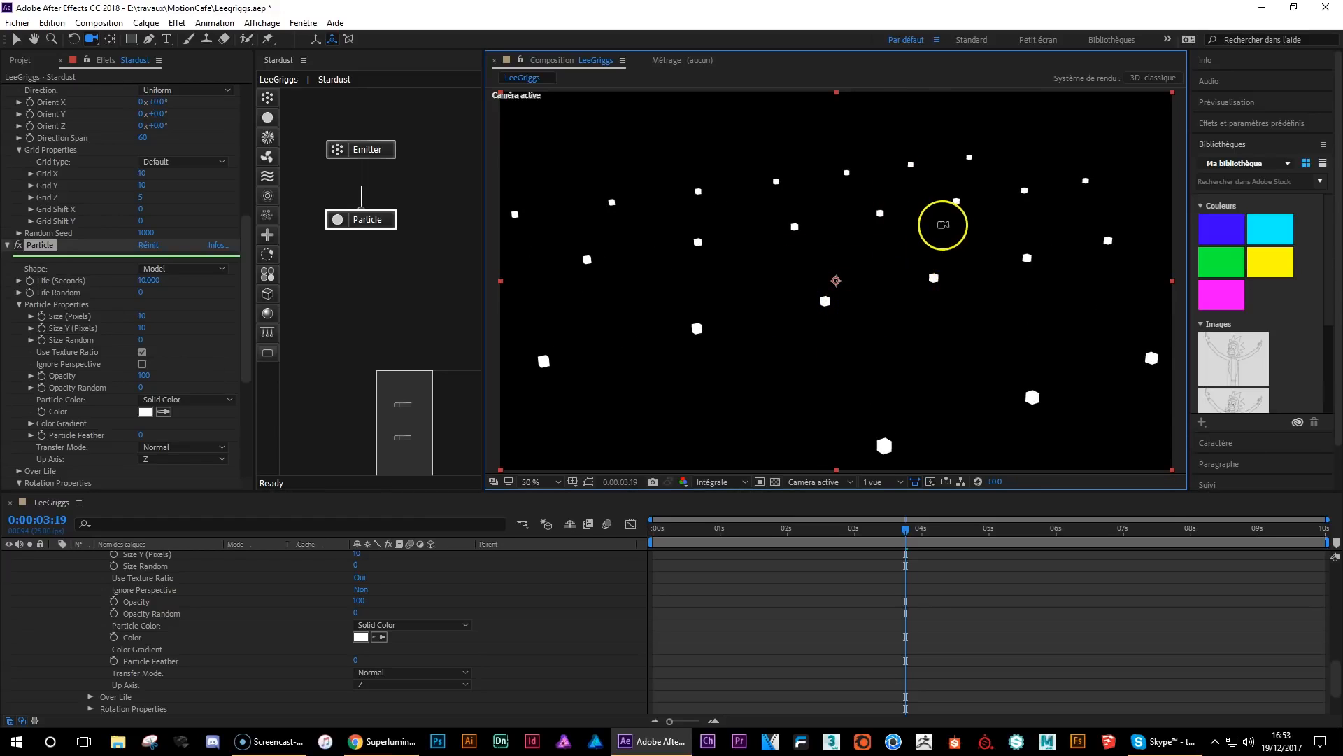
left_click_drag(944, 219, 942, 371)
left_click_drag(918, 275, 975, 447)
left_click_drag(909, 356, 905, 390)
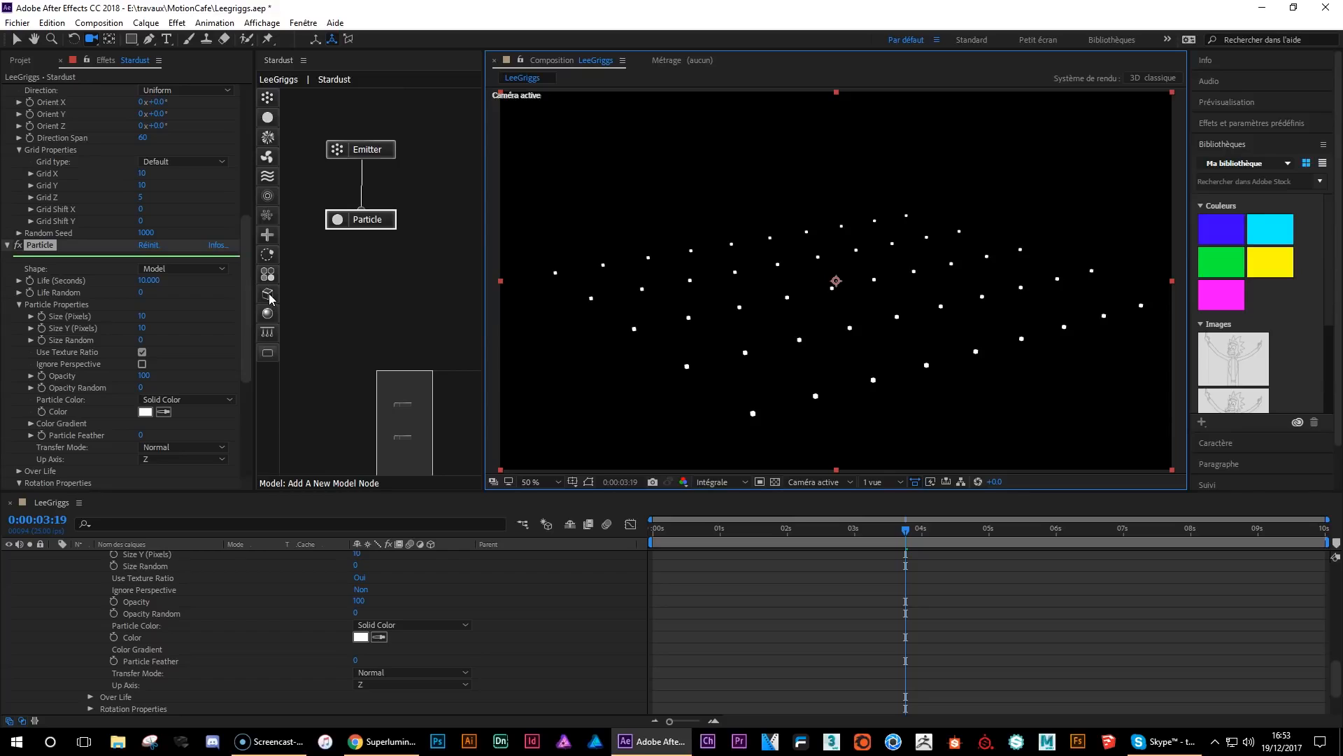
- Add a Model node below the Particle node and connect the Particle node's output to it
left_click_drag(268, 297, 376, 290)
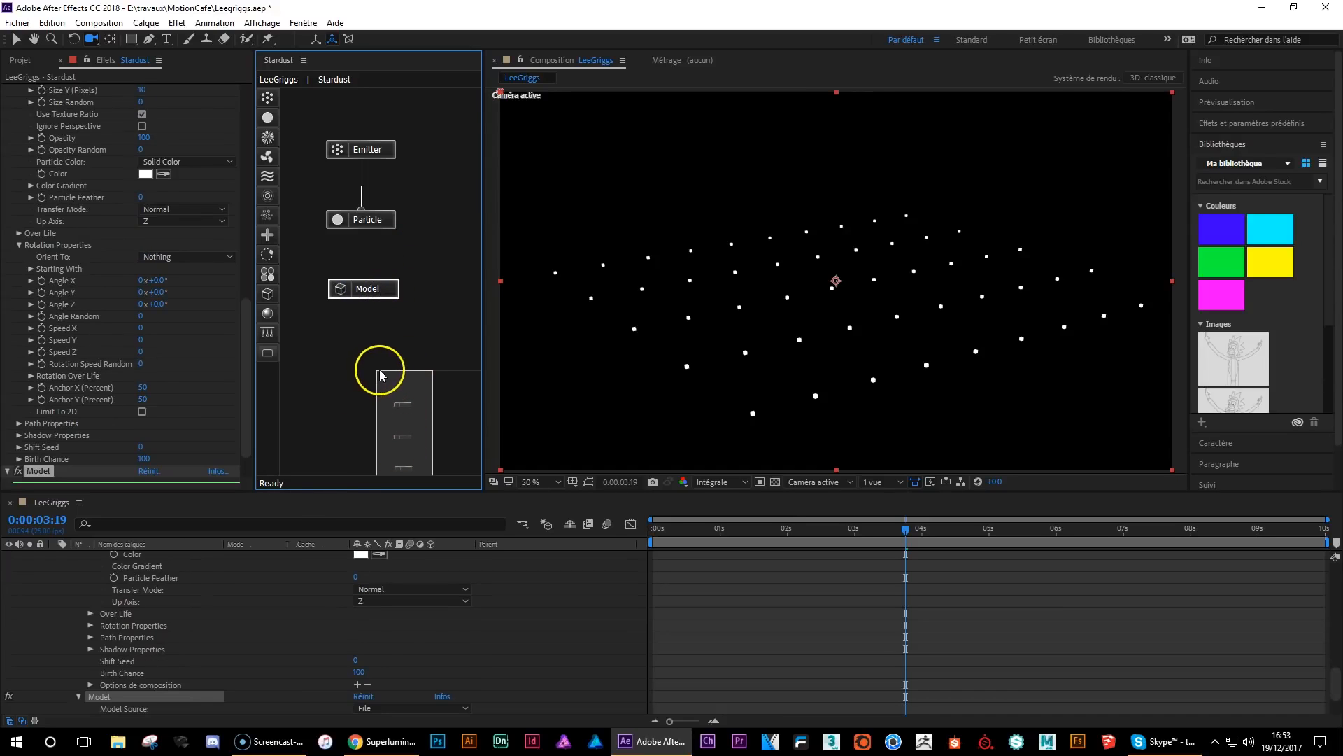
left_click_drag(380, 373, 414, 442)
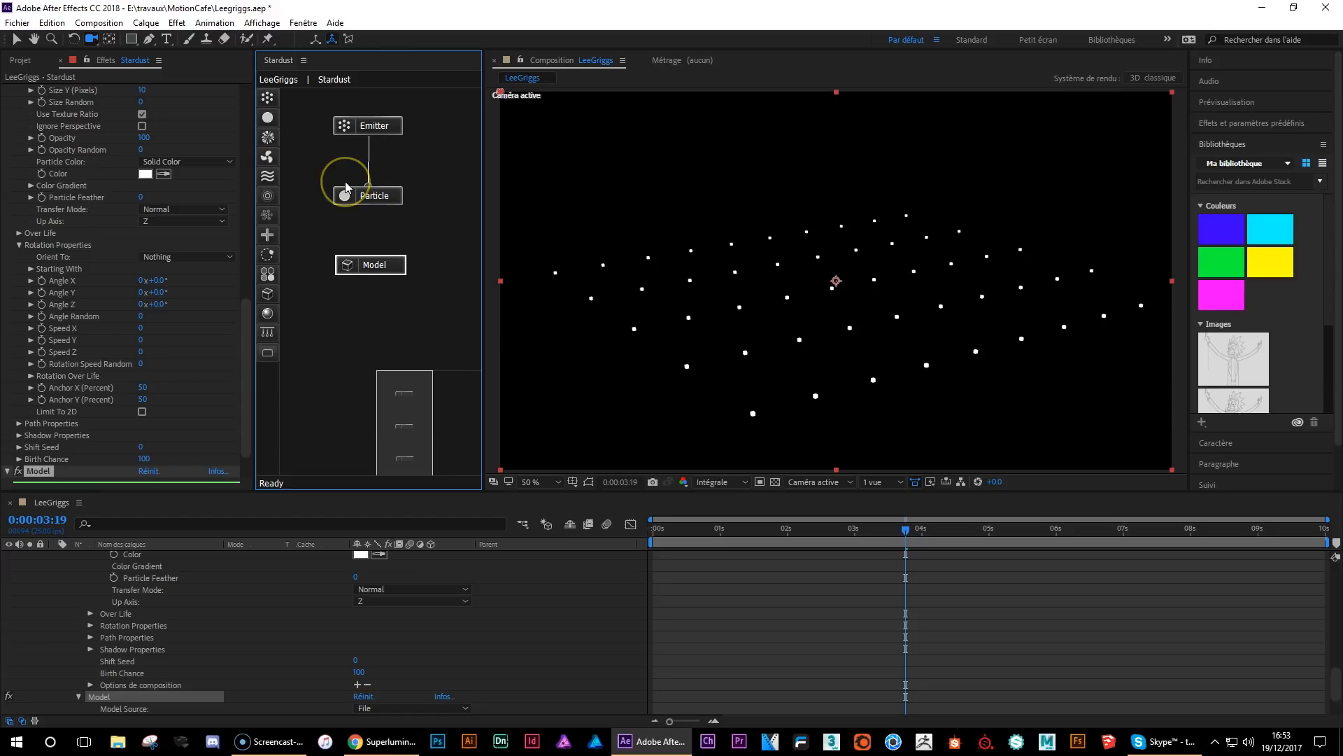
mouse_move(383, 266)
left_mouse_down()
mouse_move(375, 284)
mouse_move(385, 268)
left_mouse_up()
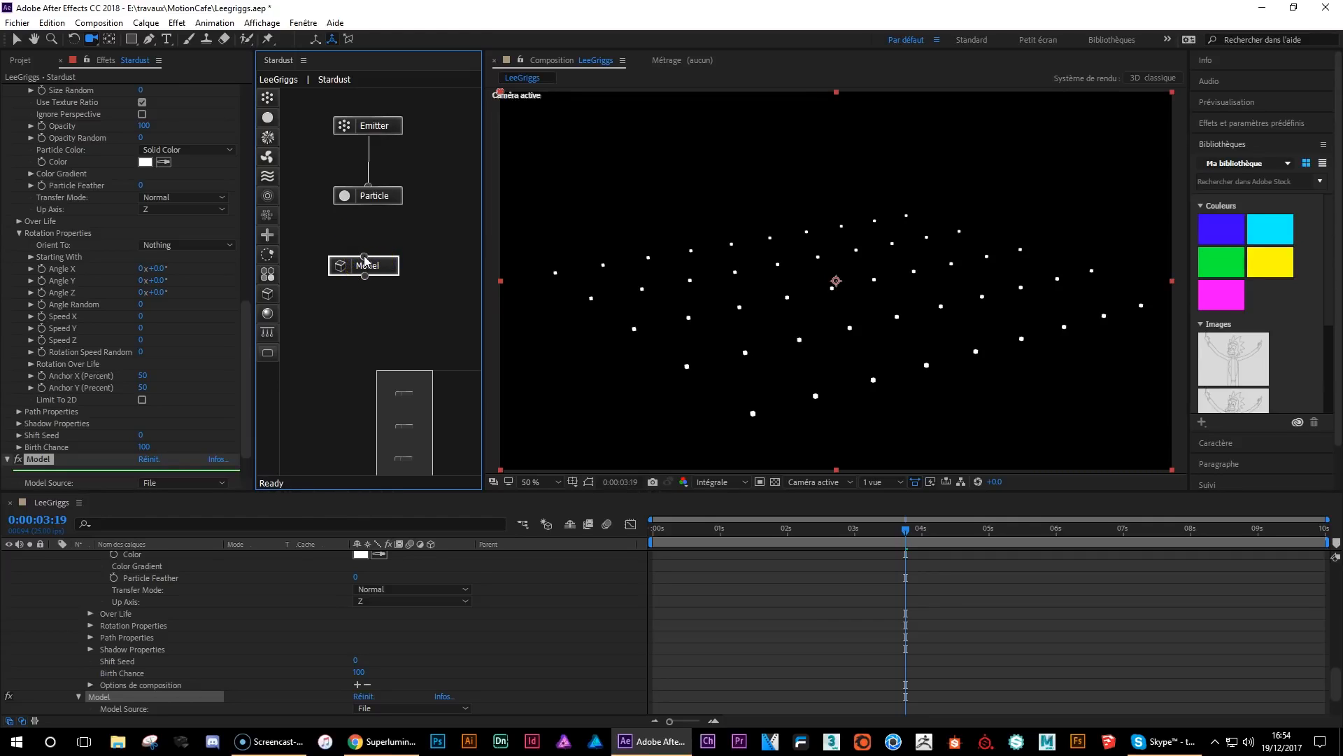
mouse_move(373, 218)
left_mouse_down()
mouse_move(414, 235)
mouse_move(371, 196)
left_mouse_up()
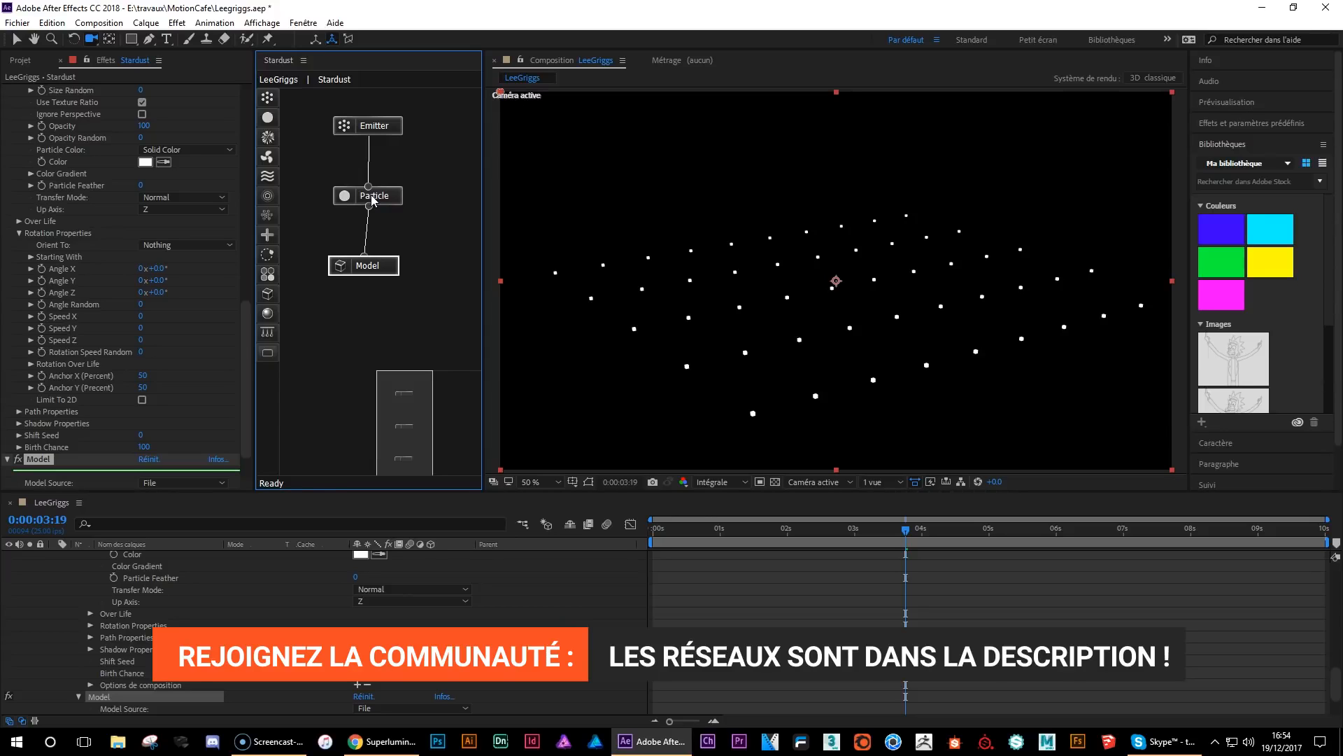
left_click_drag(378, 266, 401, 276)
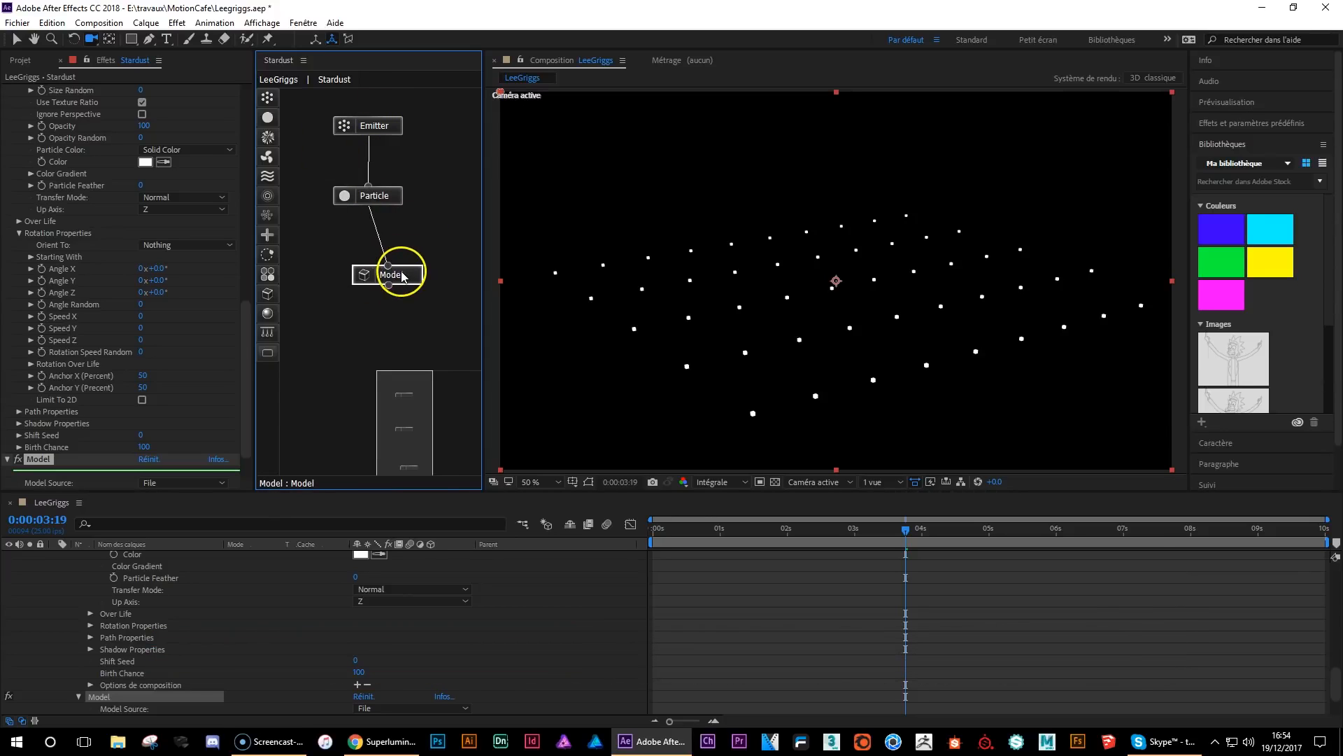
- Change the Model node's Model Source to Primitive
scroll(246, 342, "down", 2)
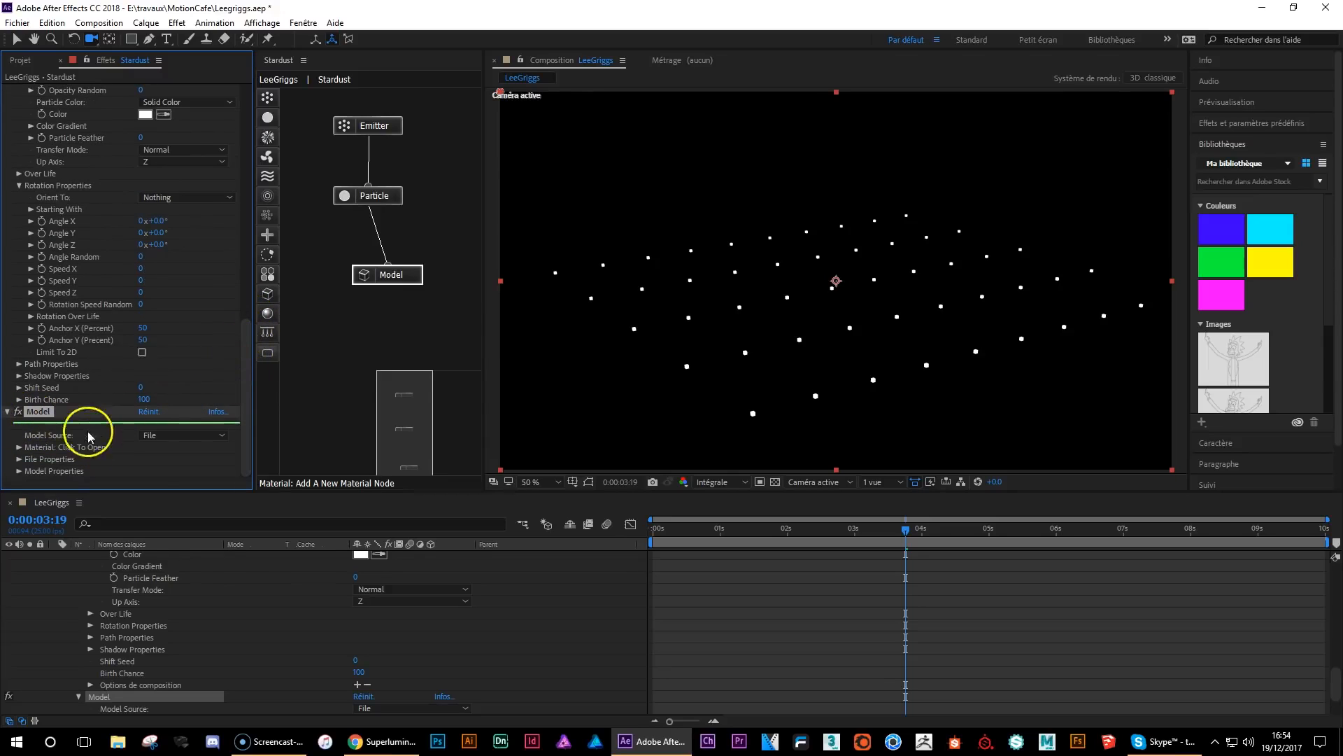
left_click(175, 441)
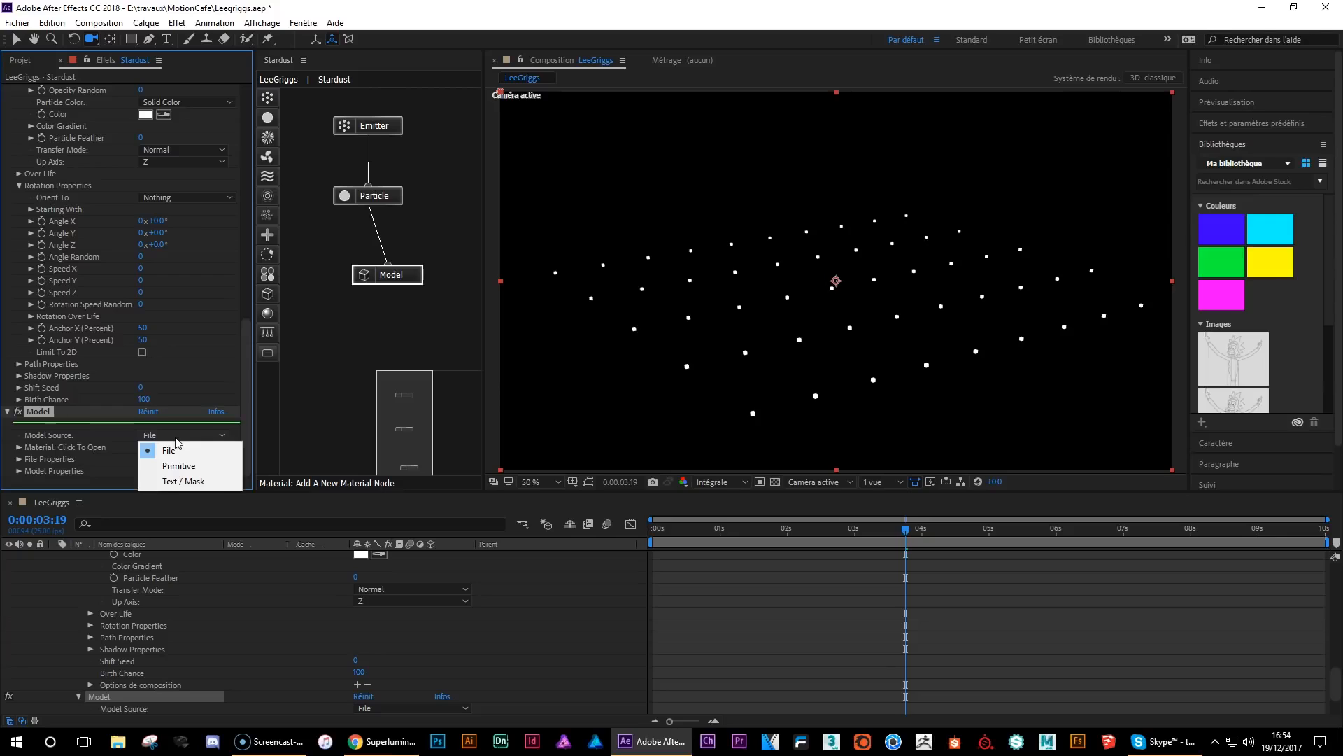
left_click(178, 473)
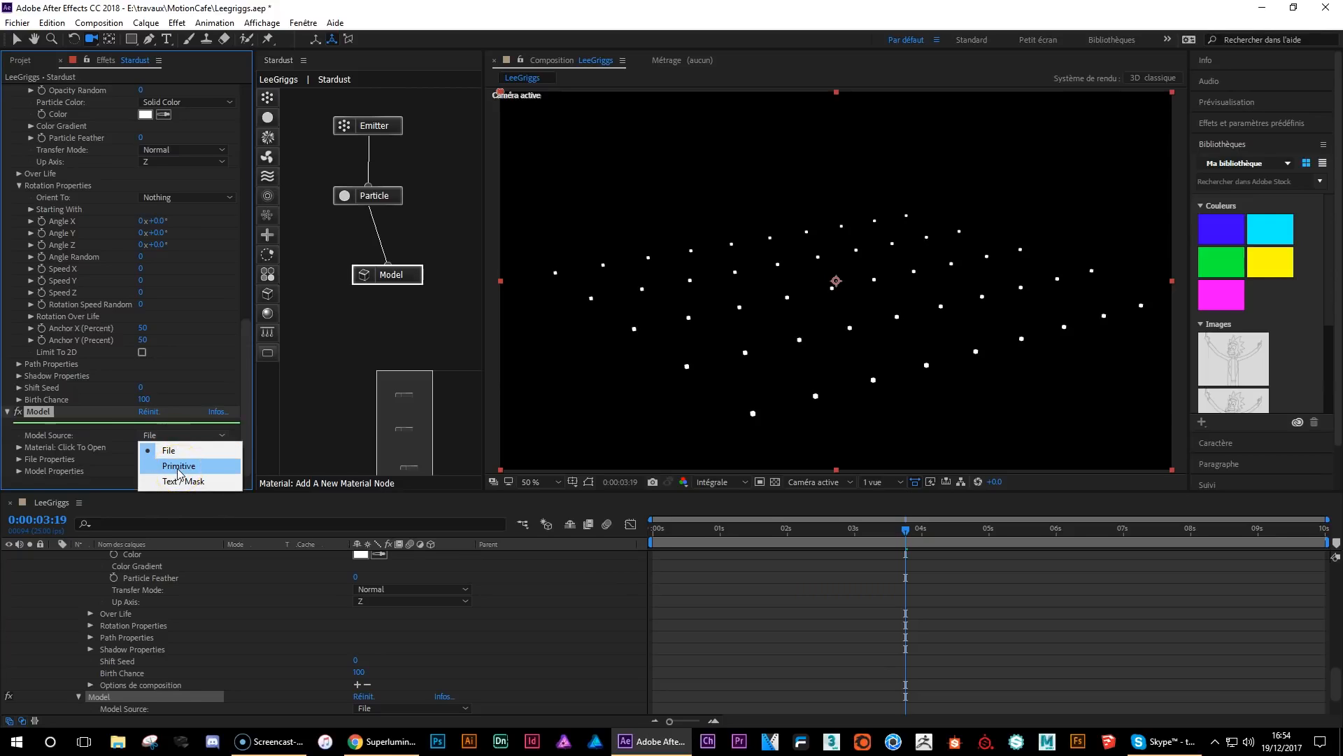
left_click(180, 466)
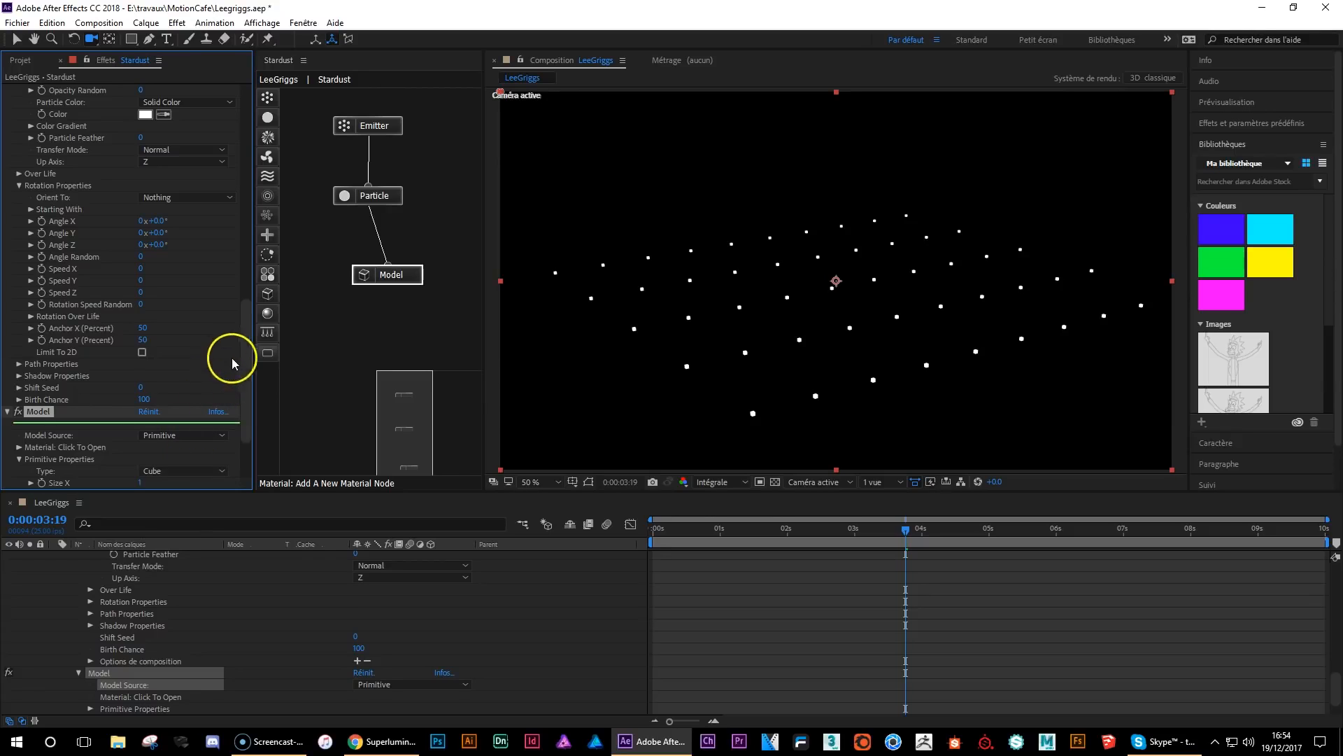
- Stretch the cube primitive vertically by trying a Size Y of 20 and settling on 40
left_click_drag(246, 354, 249, 414)
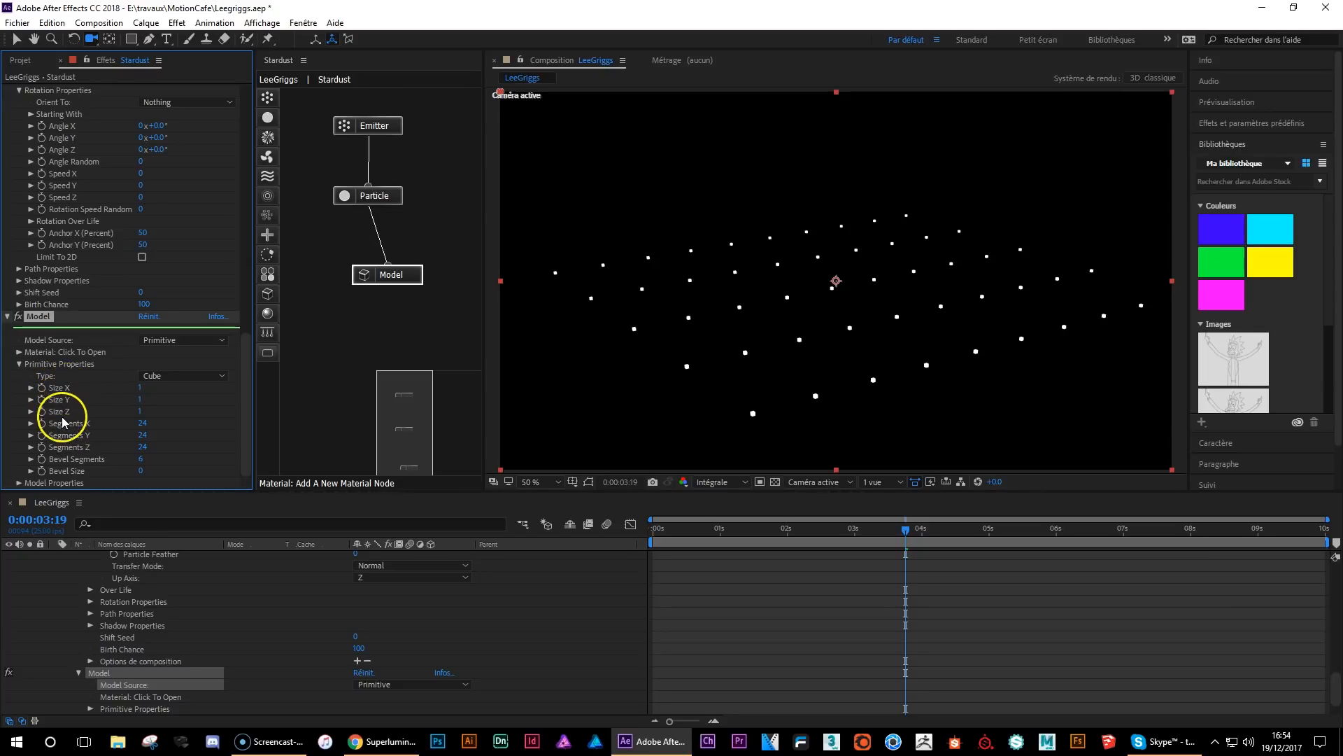
left_click(139, 401)
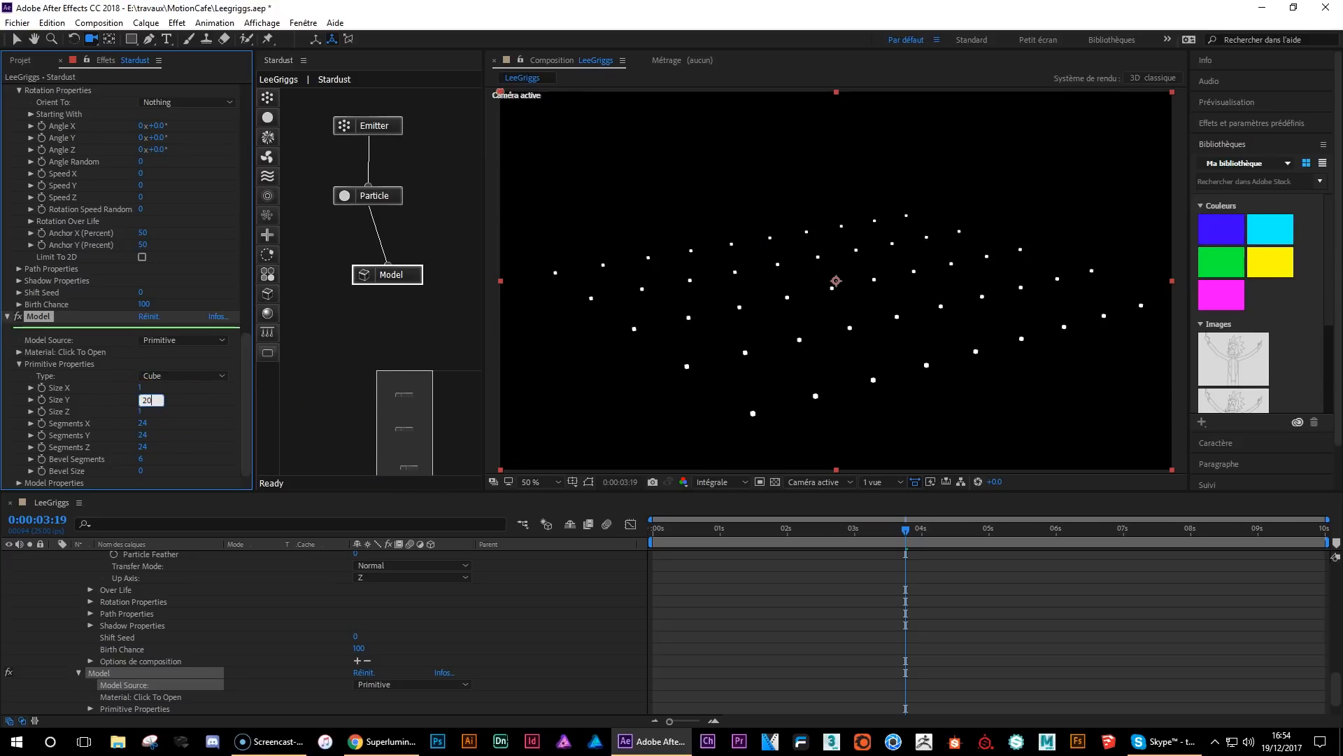
type("20")
key("Return")
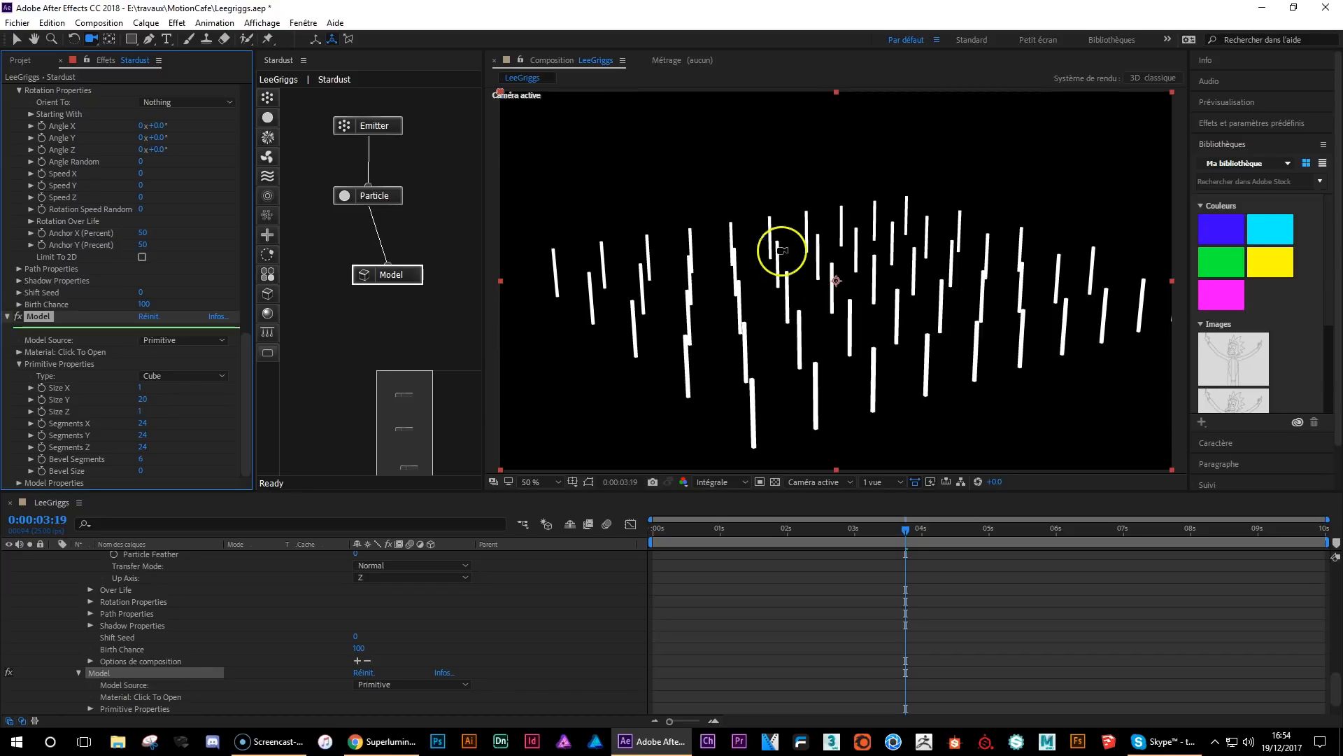
left_click(142, 399)
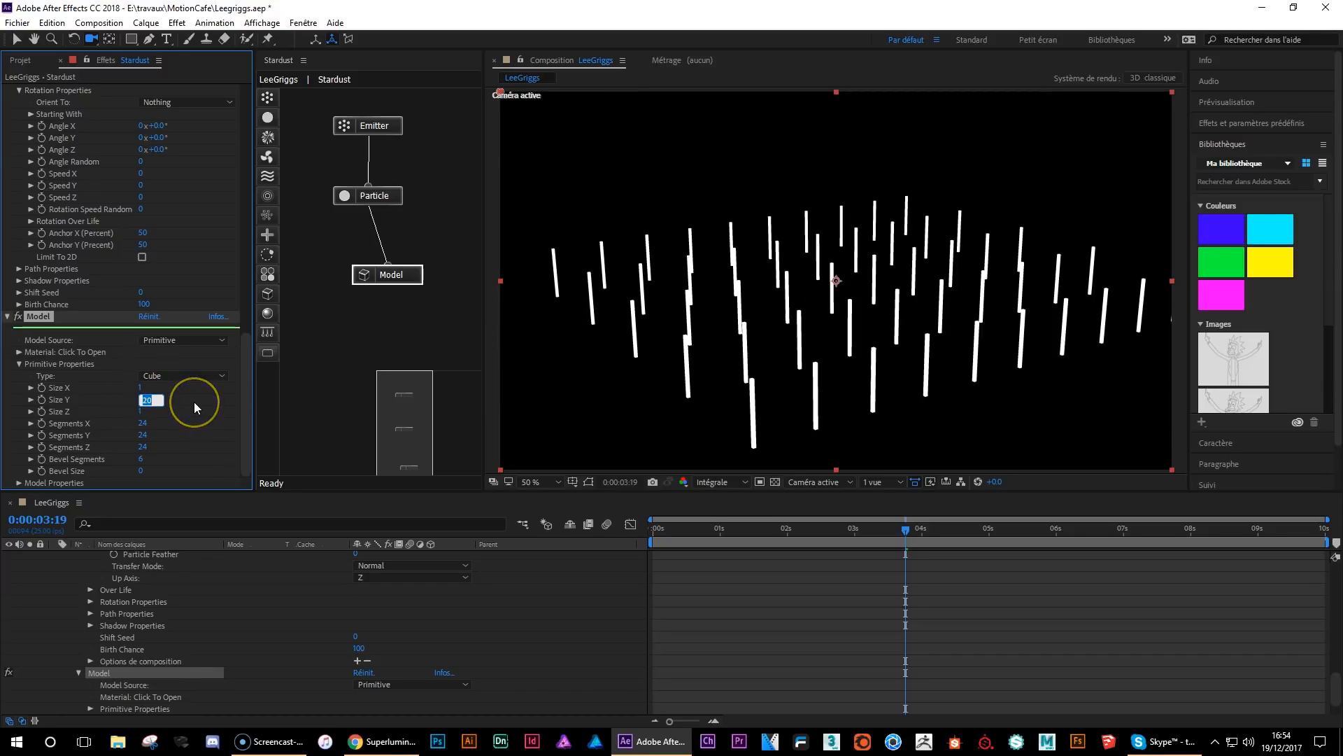
type("40")
key("Return")
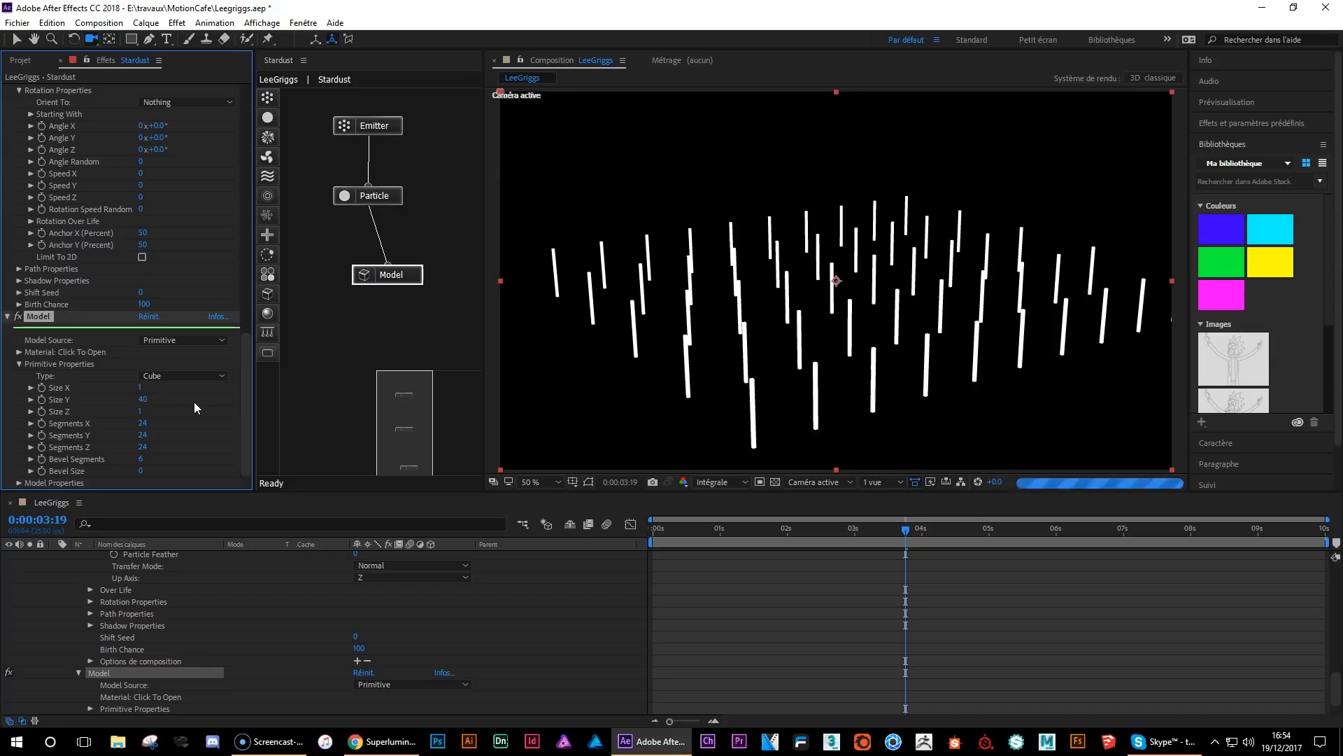
left_click_drag(818, 288, 826, 287)
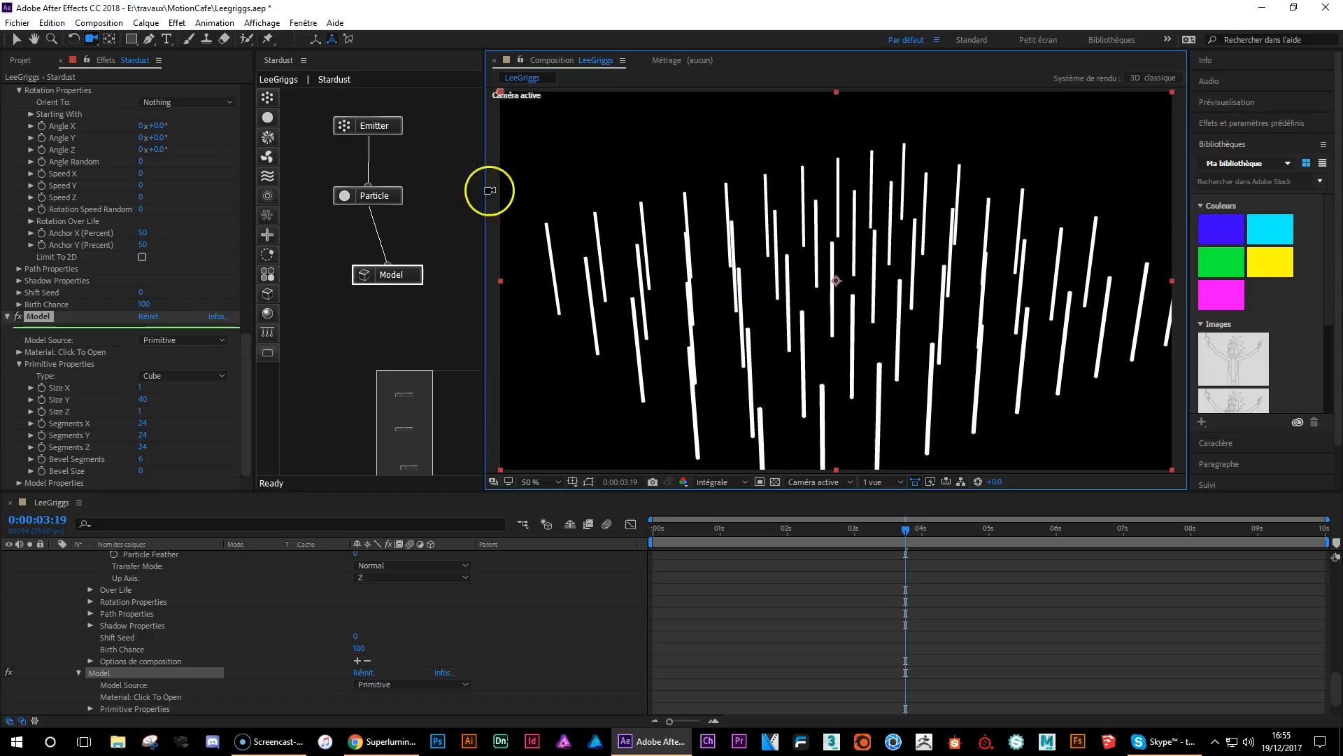
- Set the emitter's grid properties to Grid X 150, Grid Y 1 and Grid Z 150
left_click(388, 133)
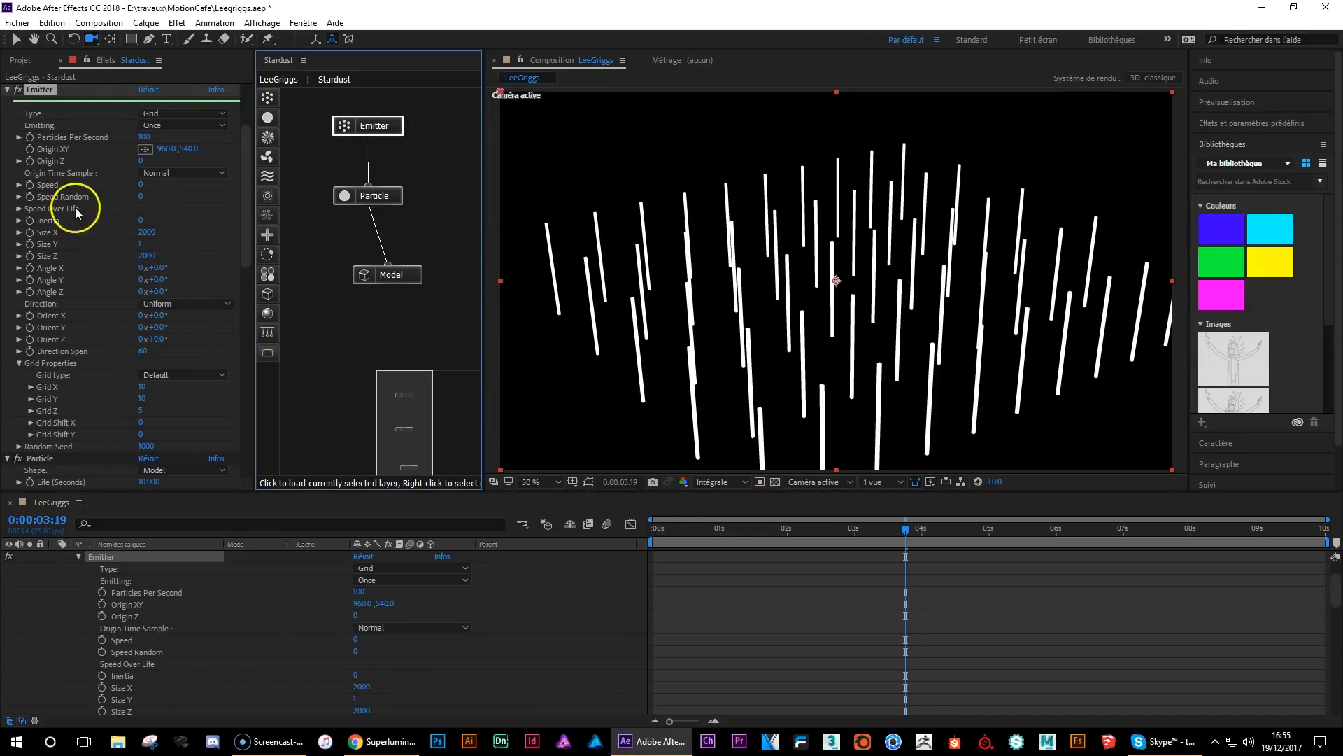
left_click(20, 363)
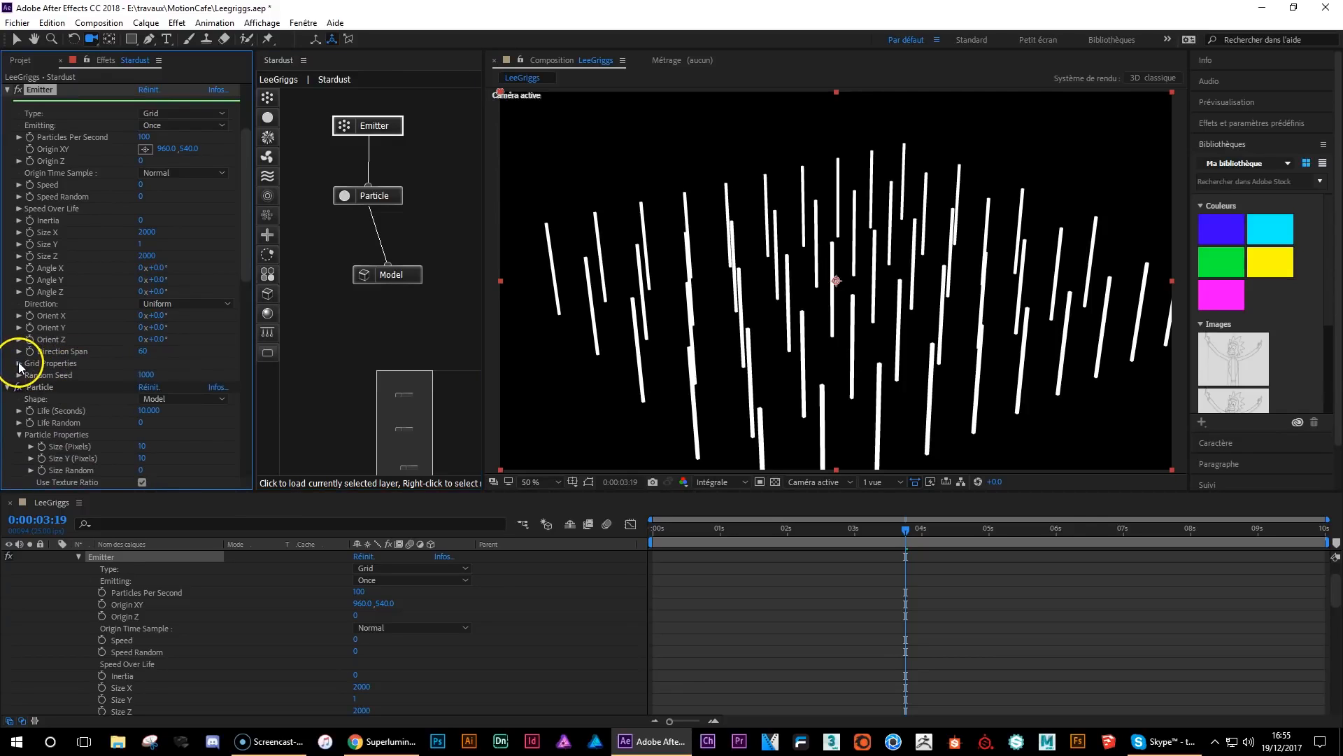
left_click(19, 363)
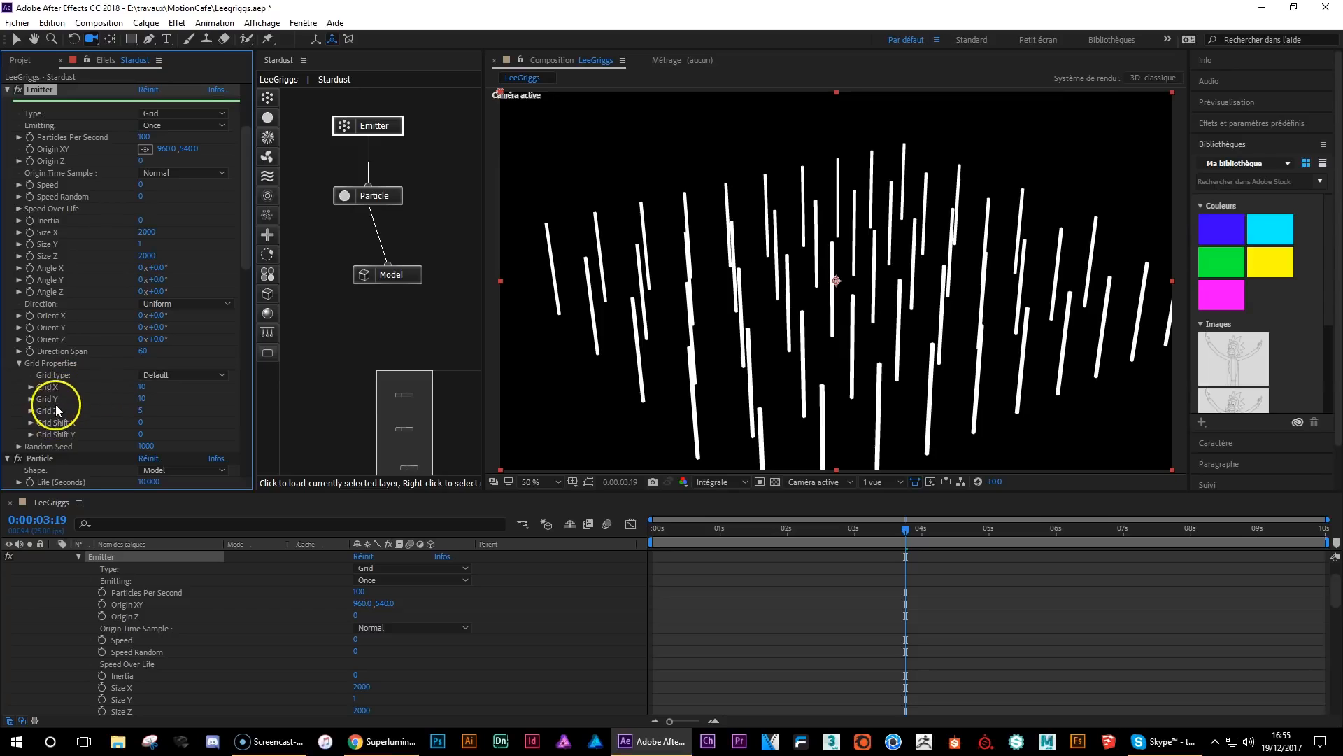
left_click(141, 386)
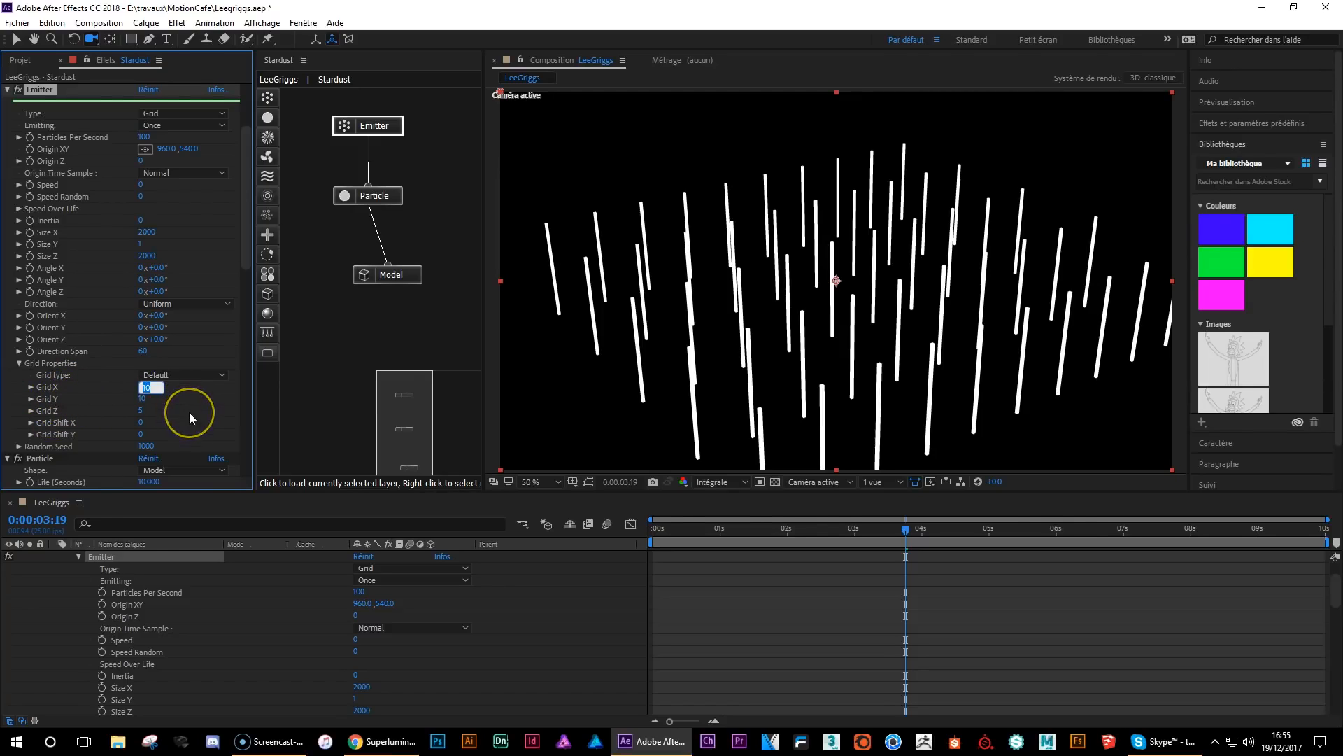
type("150")
key("Tab")
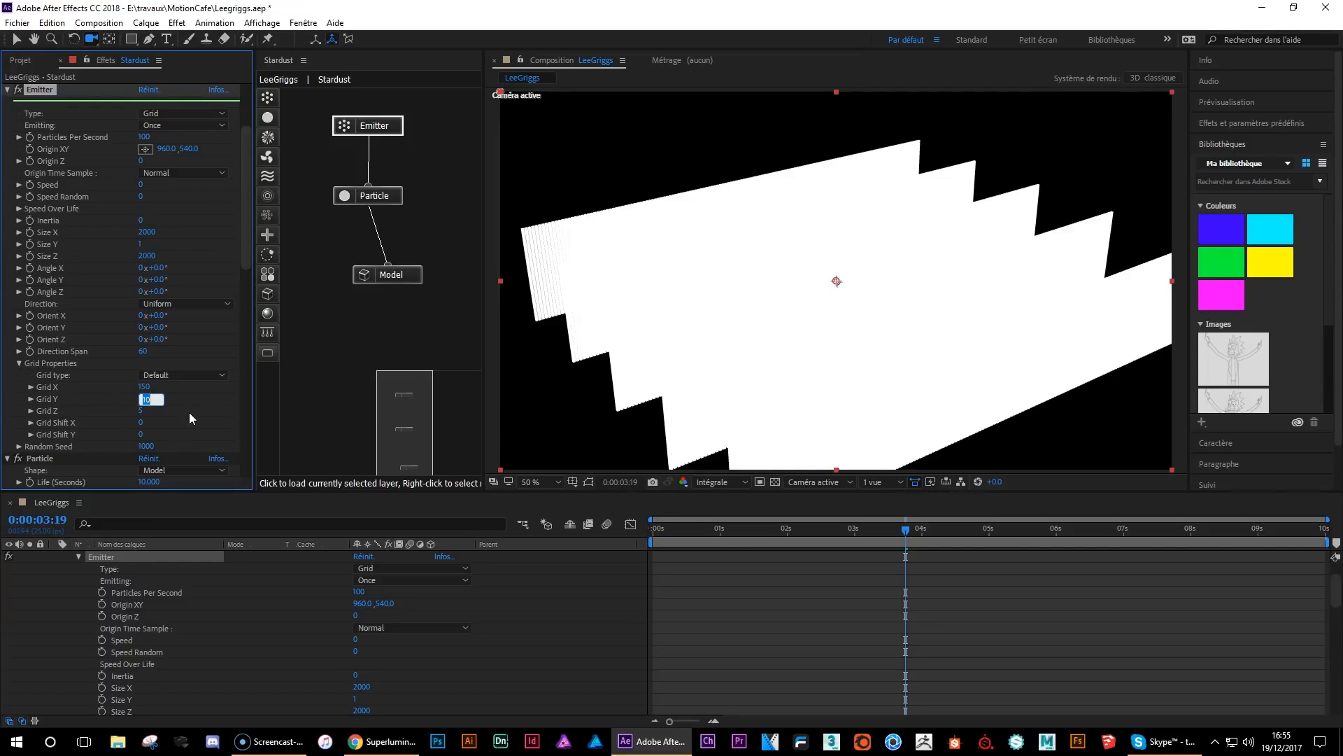
type("1")
key("Tab")
type("150")
key("Return")
left_click(207, 412)
left_click(725, 173)
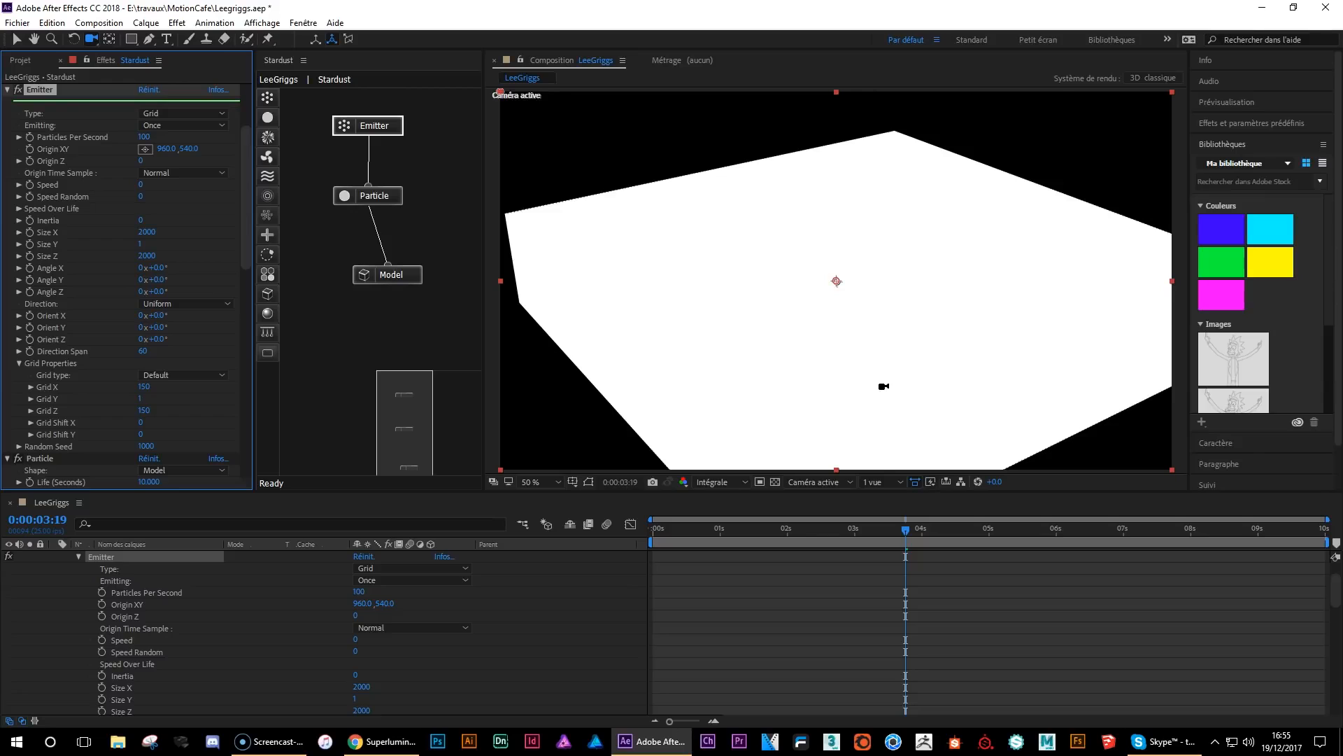
left_click_drag(880, 256, 890, 425)
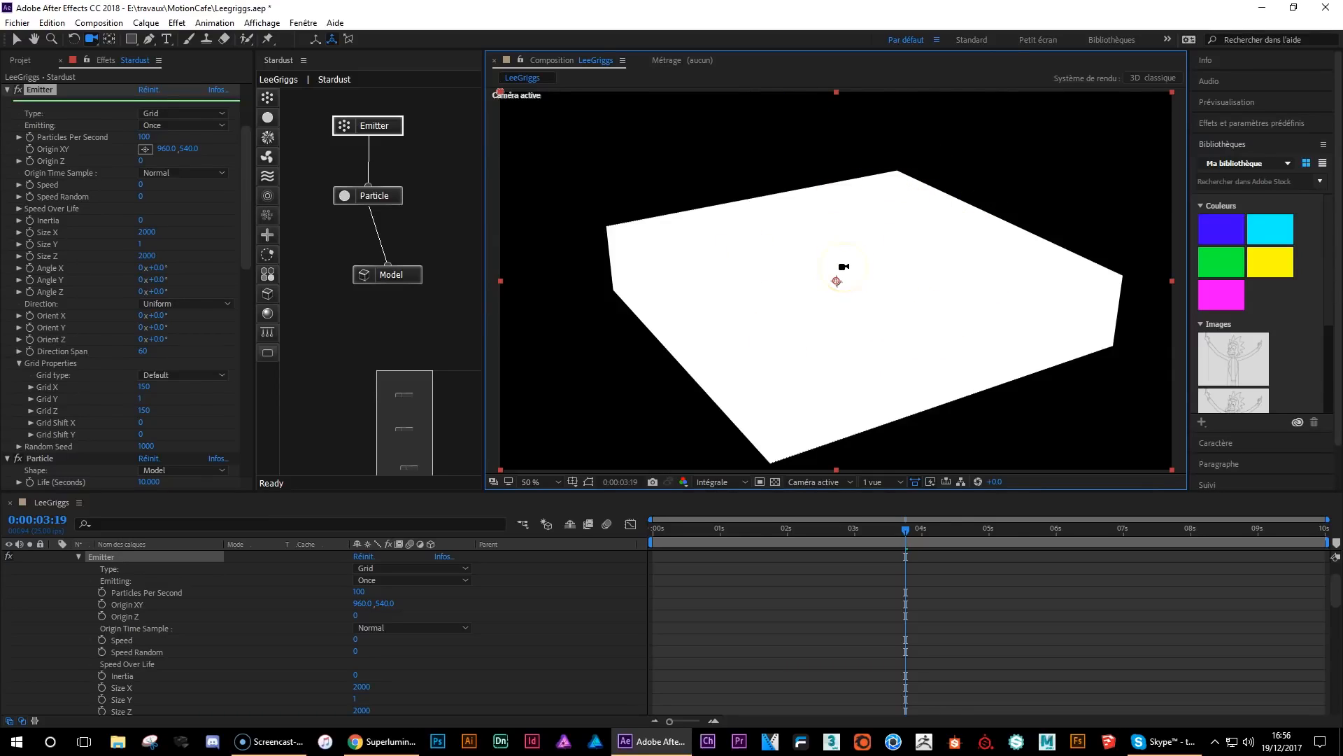
- Turn on ambient occlusion in the Stardust effect's render settings
left_click_drag(246, 196, 253, 132)
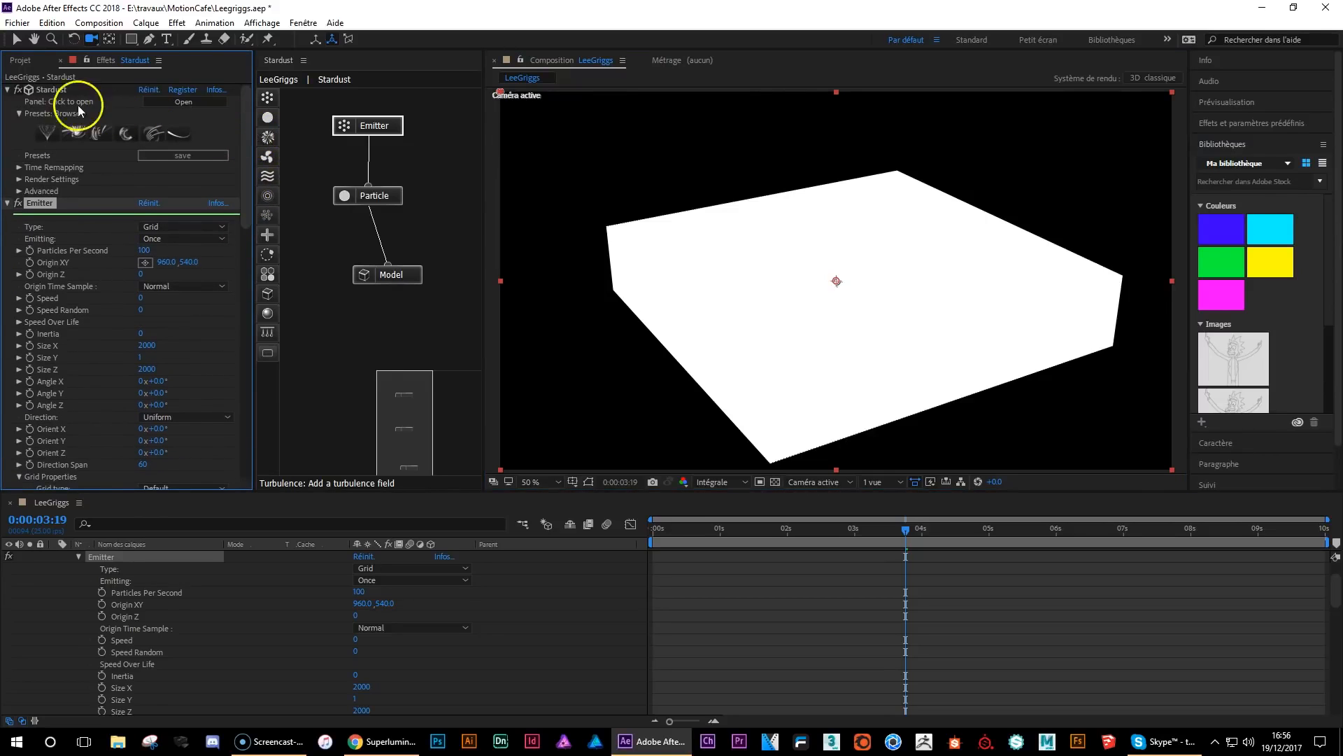
left_click(61, 90)
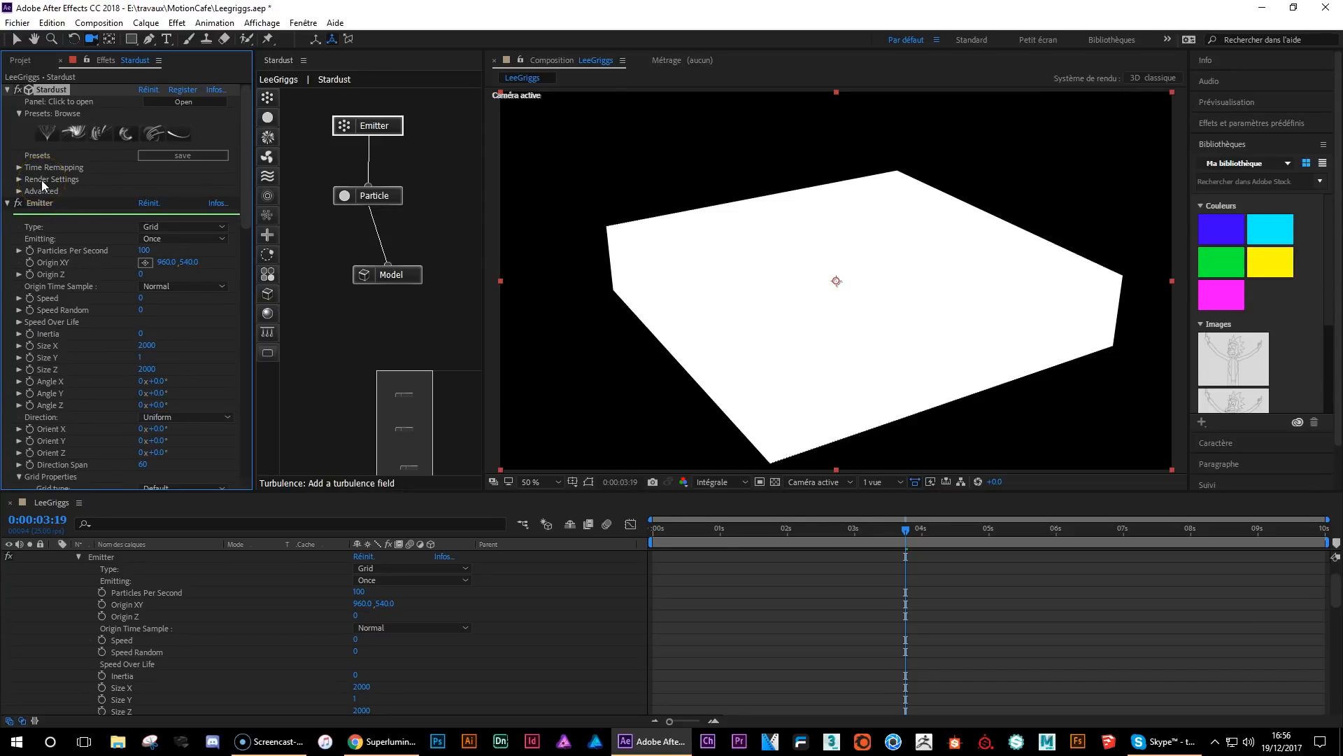
left_click(19, 180)
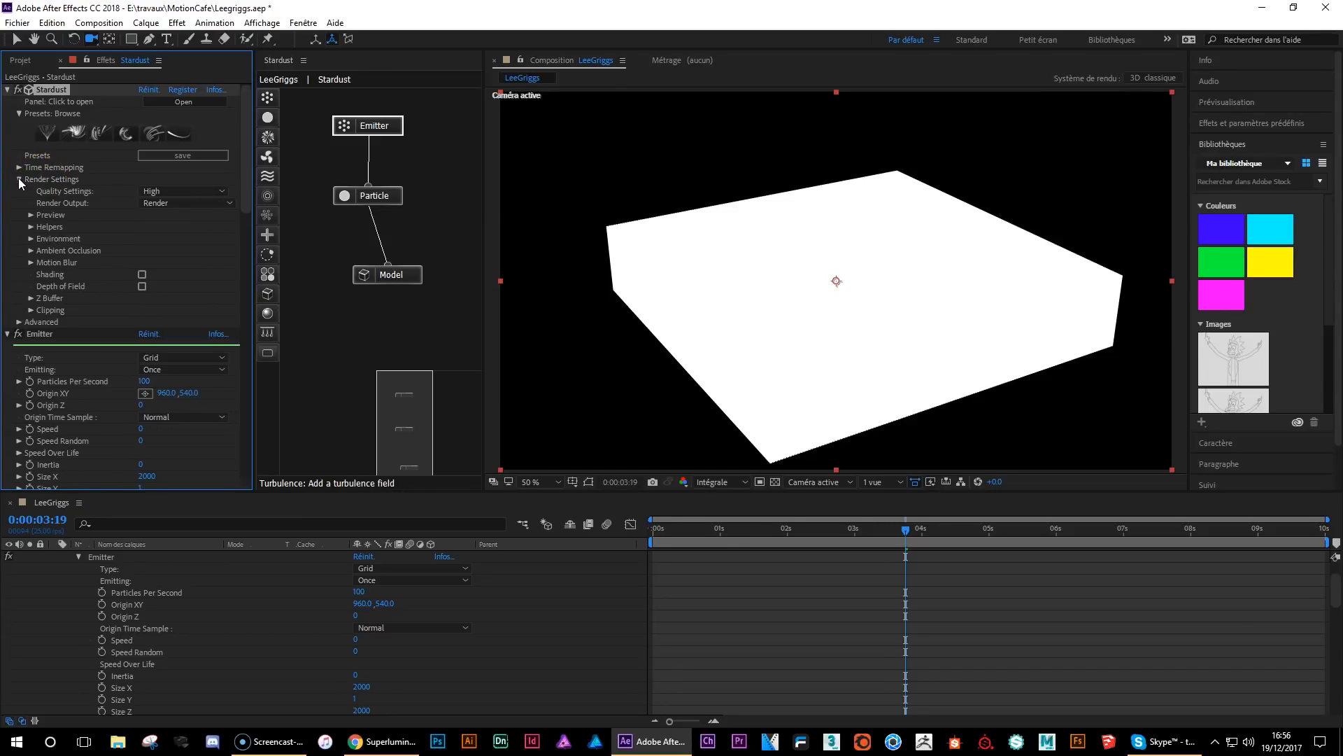
left_click(30, 250)
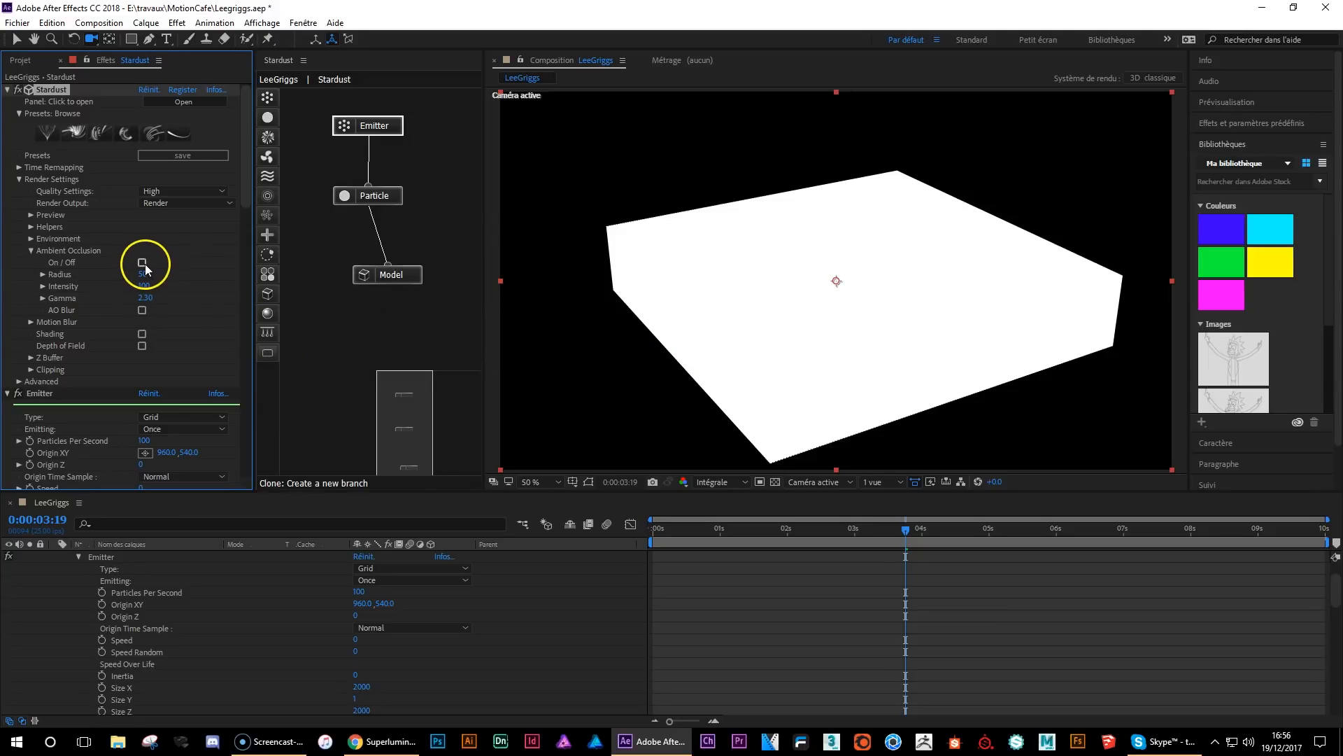
left_click_drag(795, 364, 804, 196)
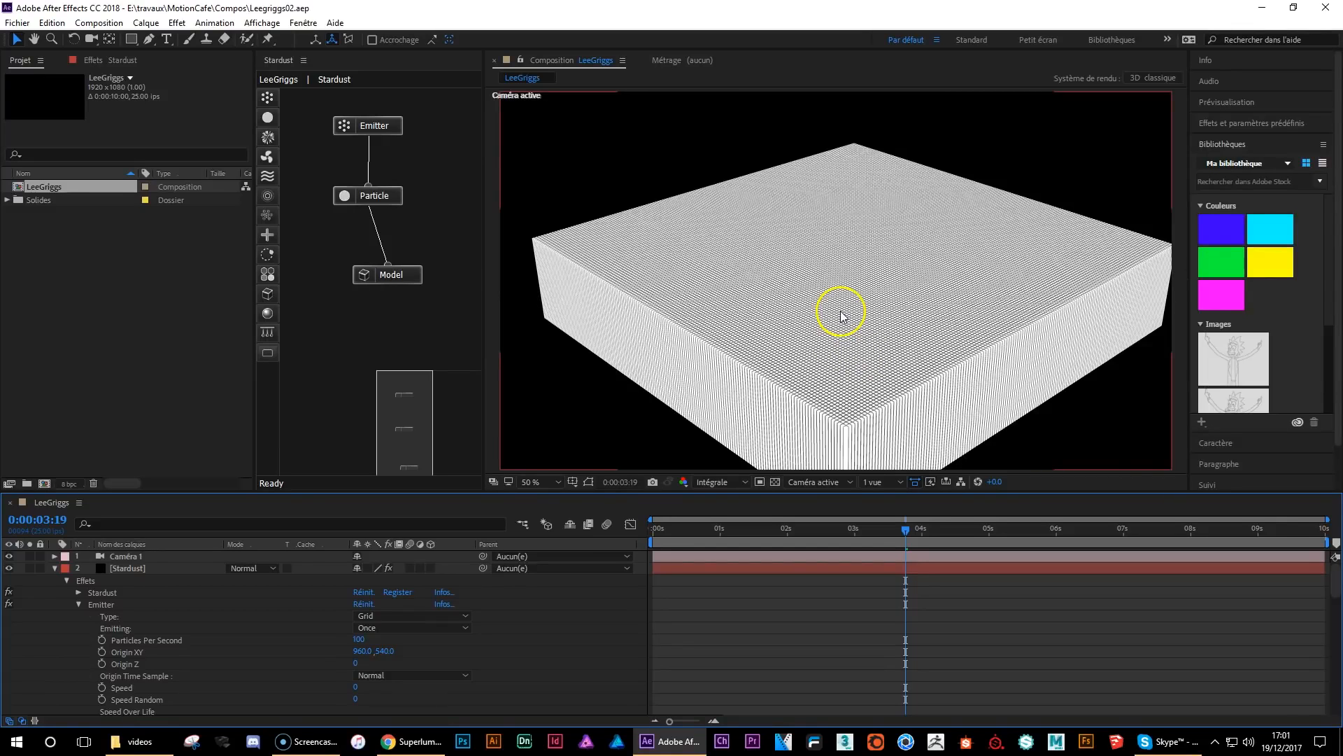
- Try a pure red (FF0000) as the solid color of the Particle node
left_click(387, 197)
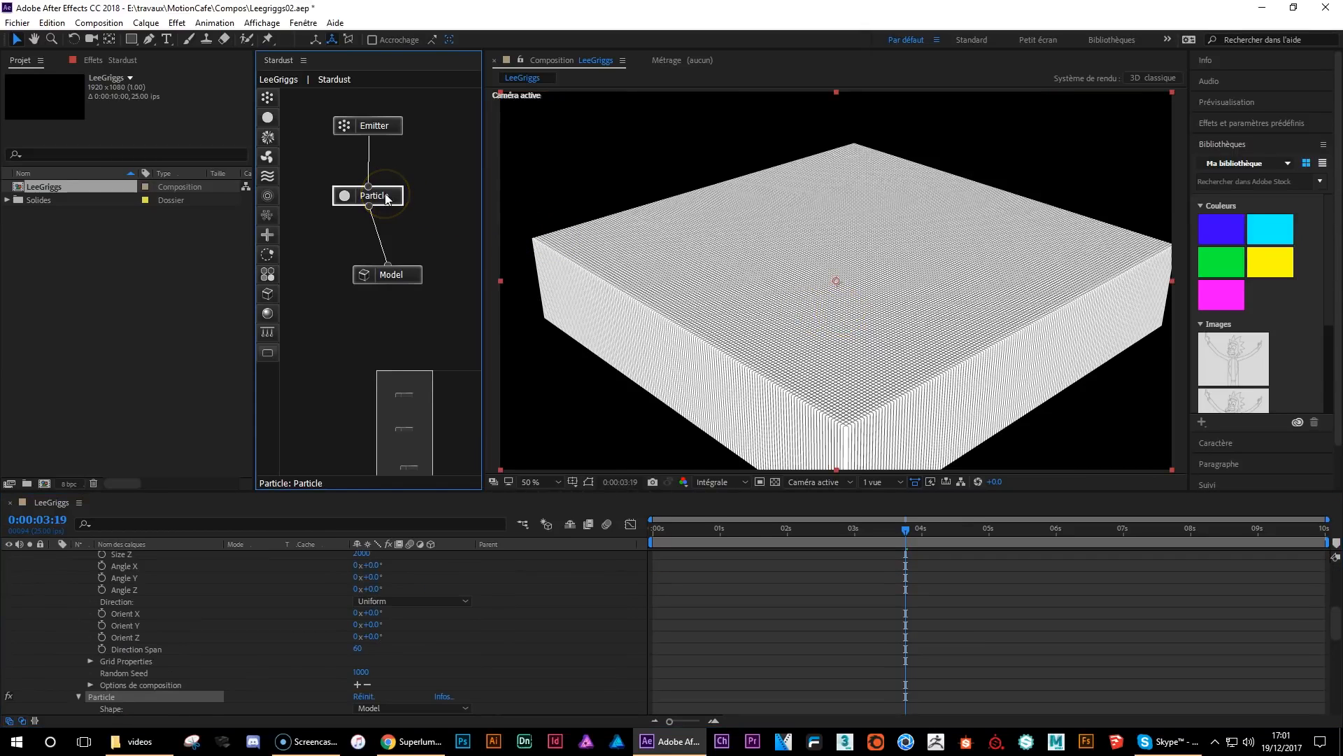
left_click(107, 62)
left_click_drag(248, 221, 258, 322)
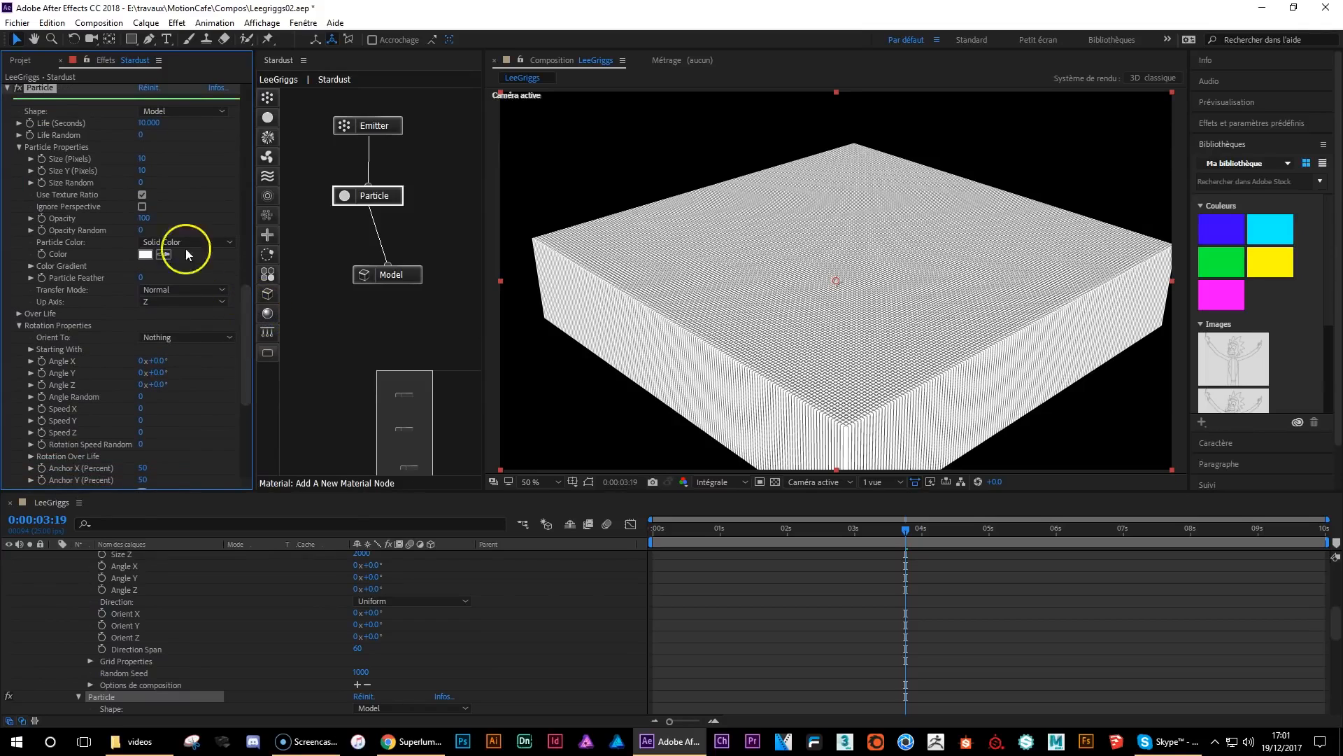
left_click(145, 254)
left_click(537, 190)
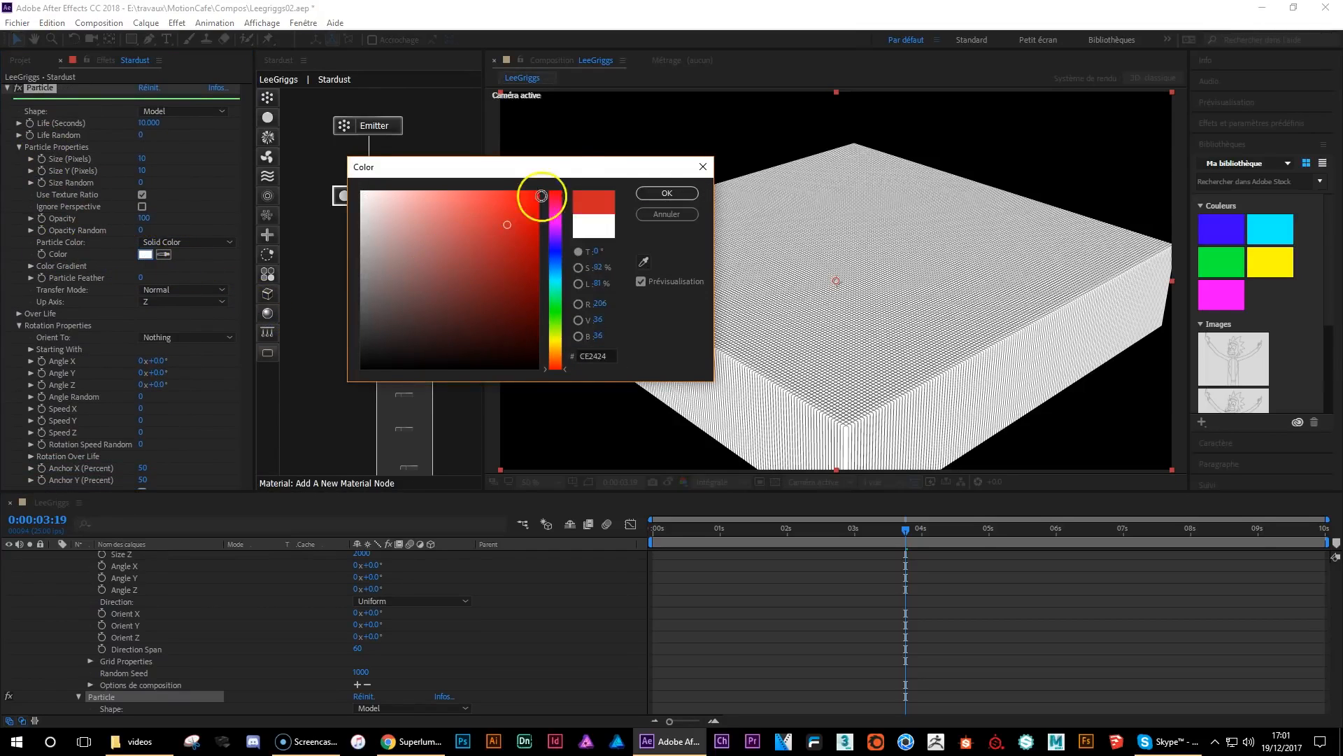
left_click(665, 193)
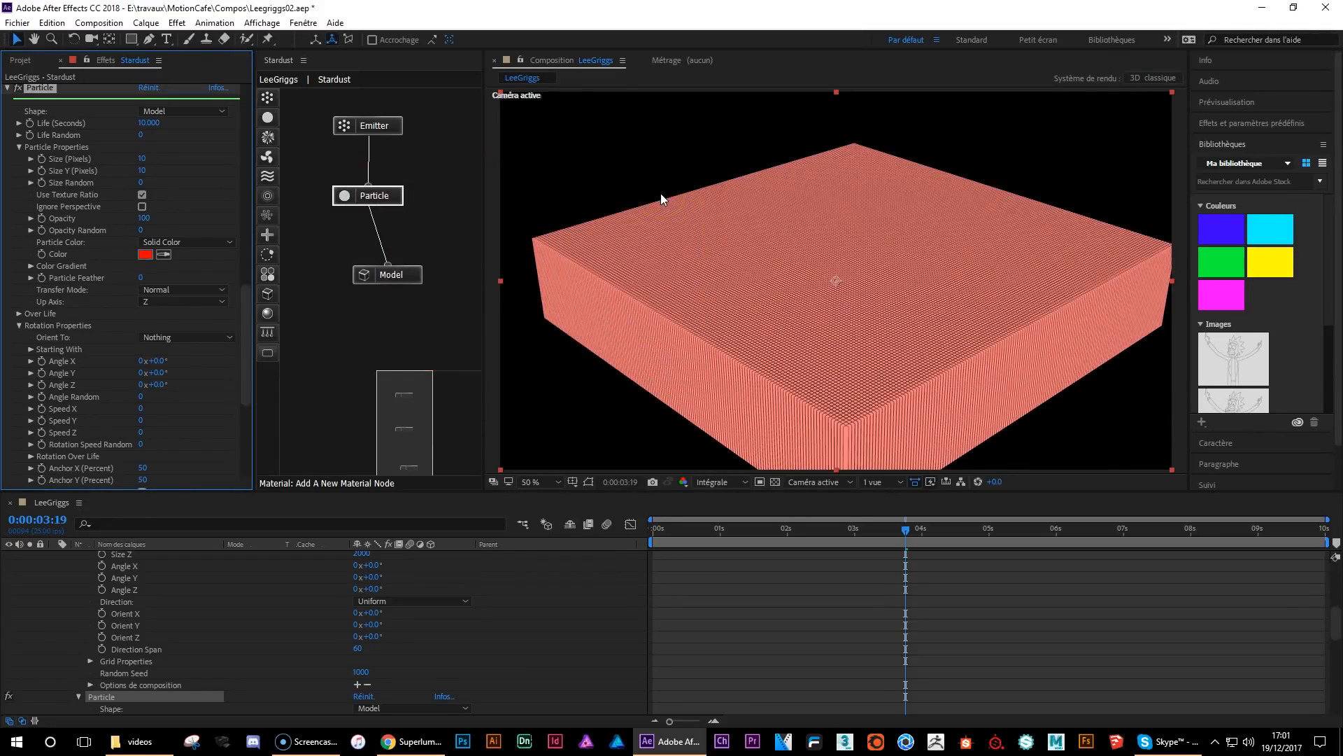
- Return the Particle node's solid color to white
left_click(149, 256)
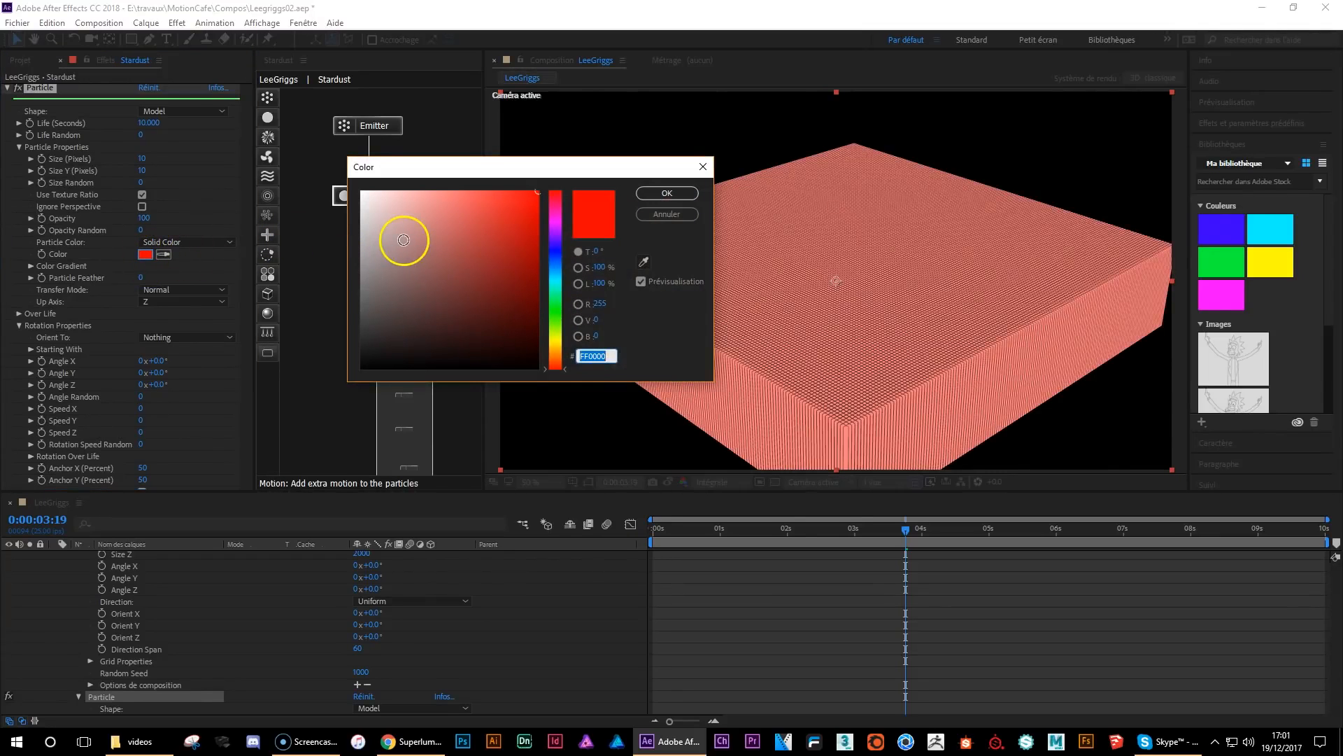
left_click_drag(399, 233, 324, 186)
left_click(665, 194)
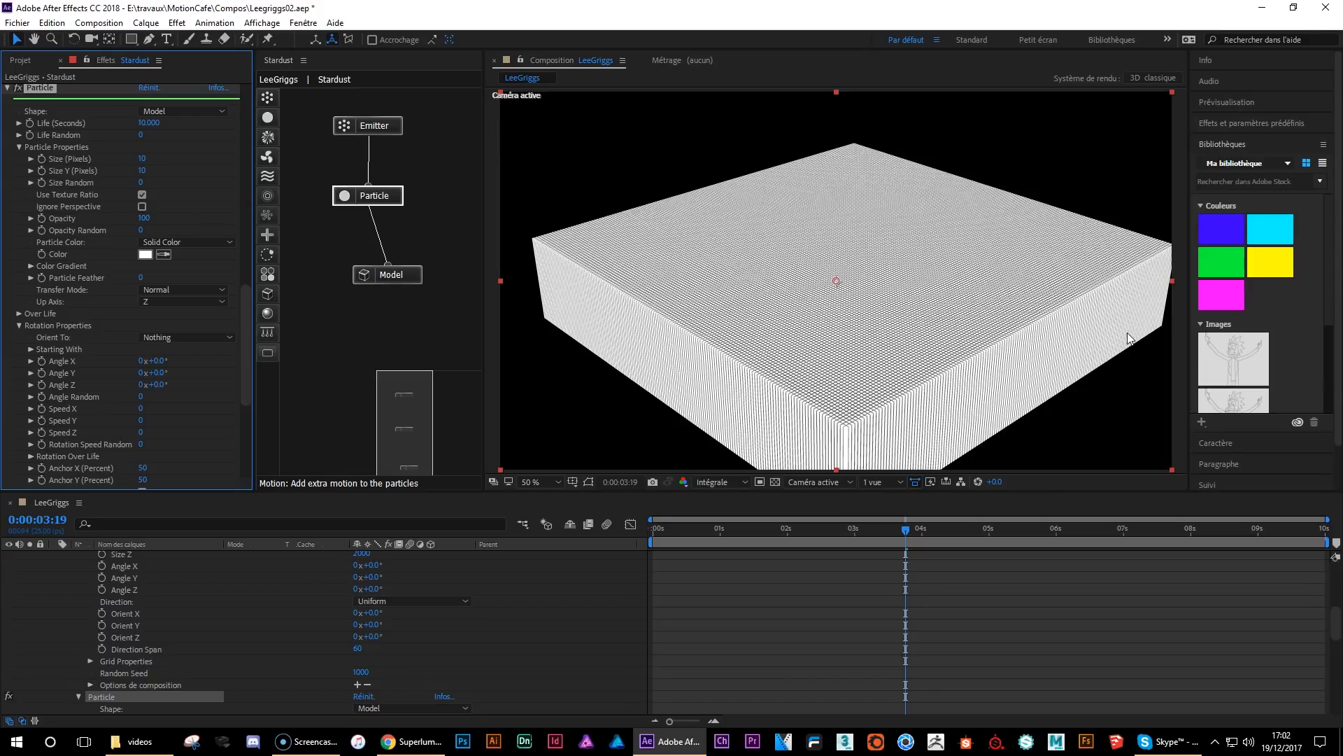
- Collapse the Stardust layer's properties in the timeline and import texture_lake2.jpg into the project from the MotionCafe Images folder
left_click_drag(1334, 637, 1327, 575)
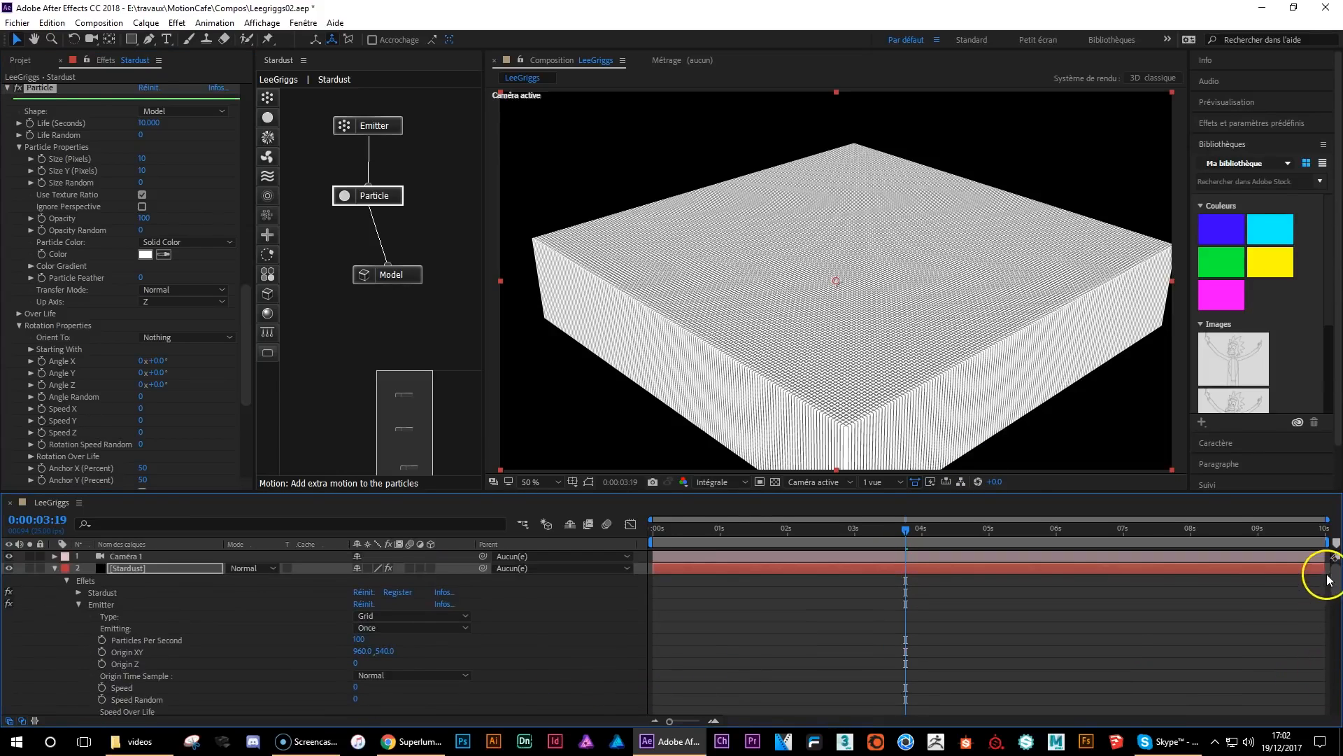
left_click(55, 569)
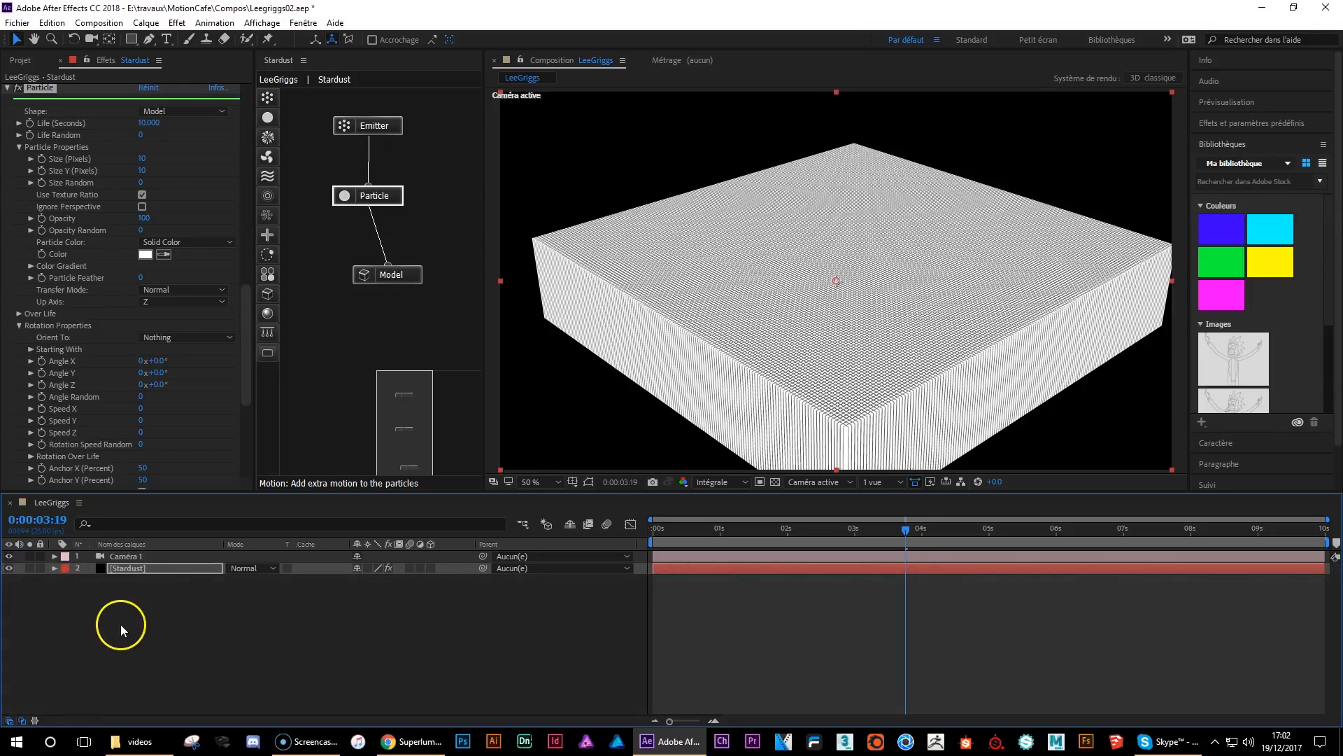
left_click(27, 63)
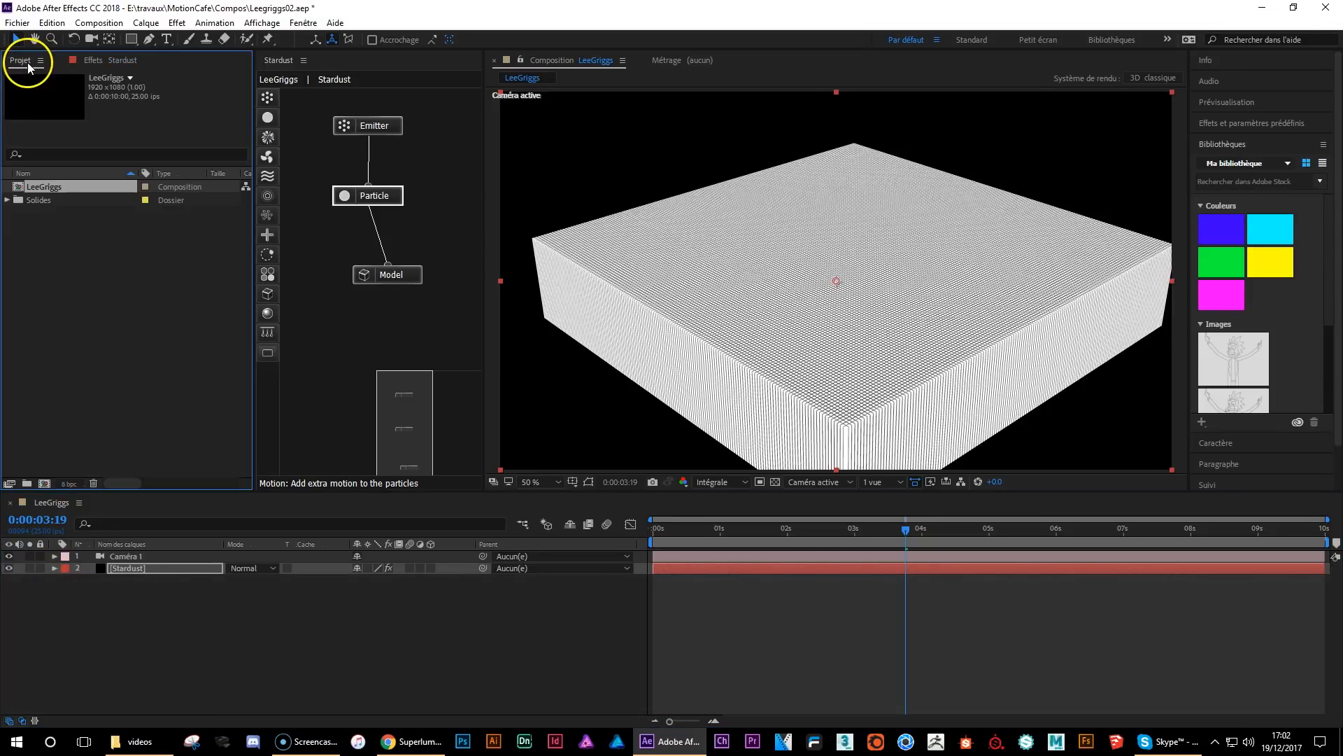
double_click(84, 275)
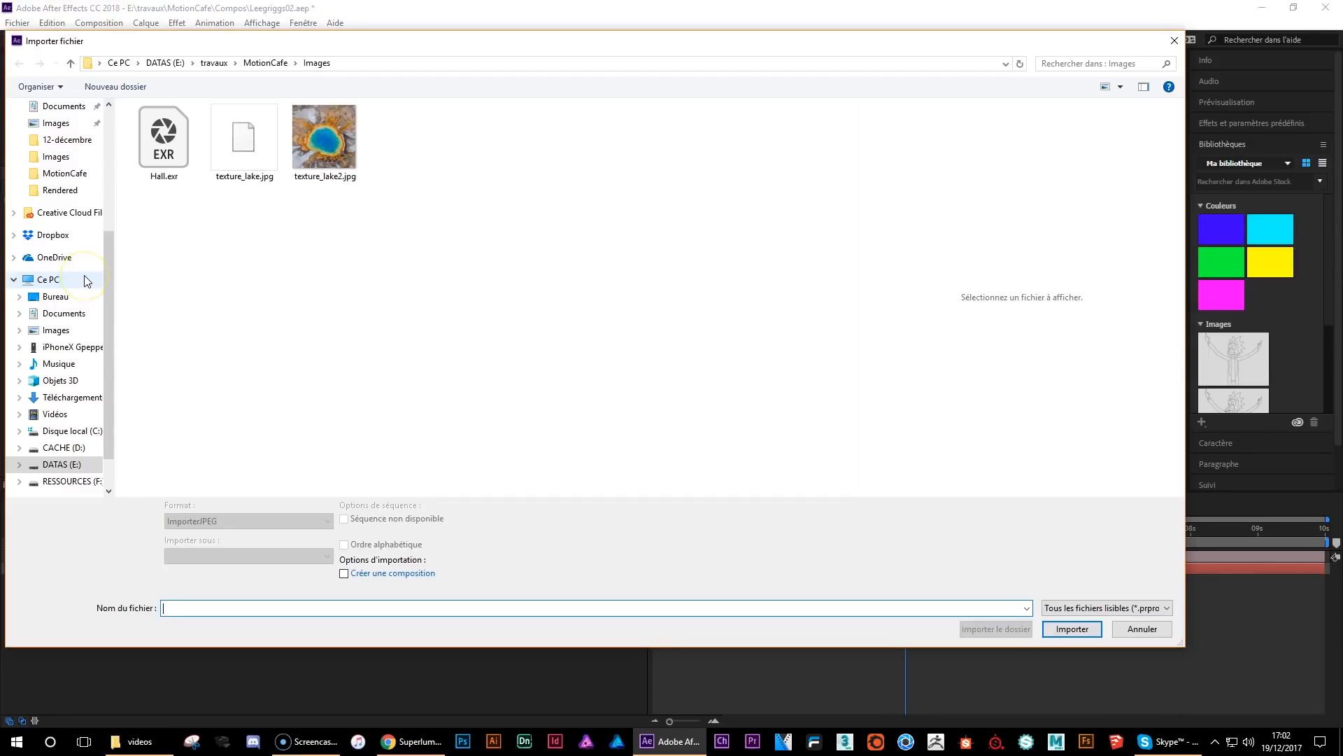
left_click_drag(273, 39, 425, 55)
left_click(353, 269)
left_click(476, 170)
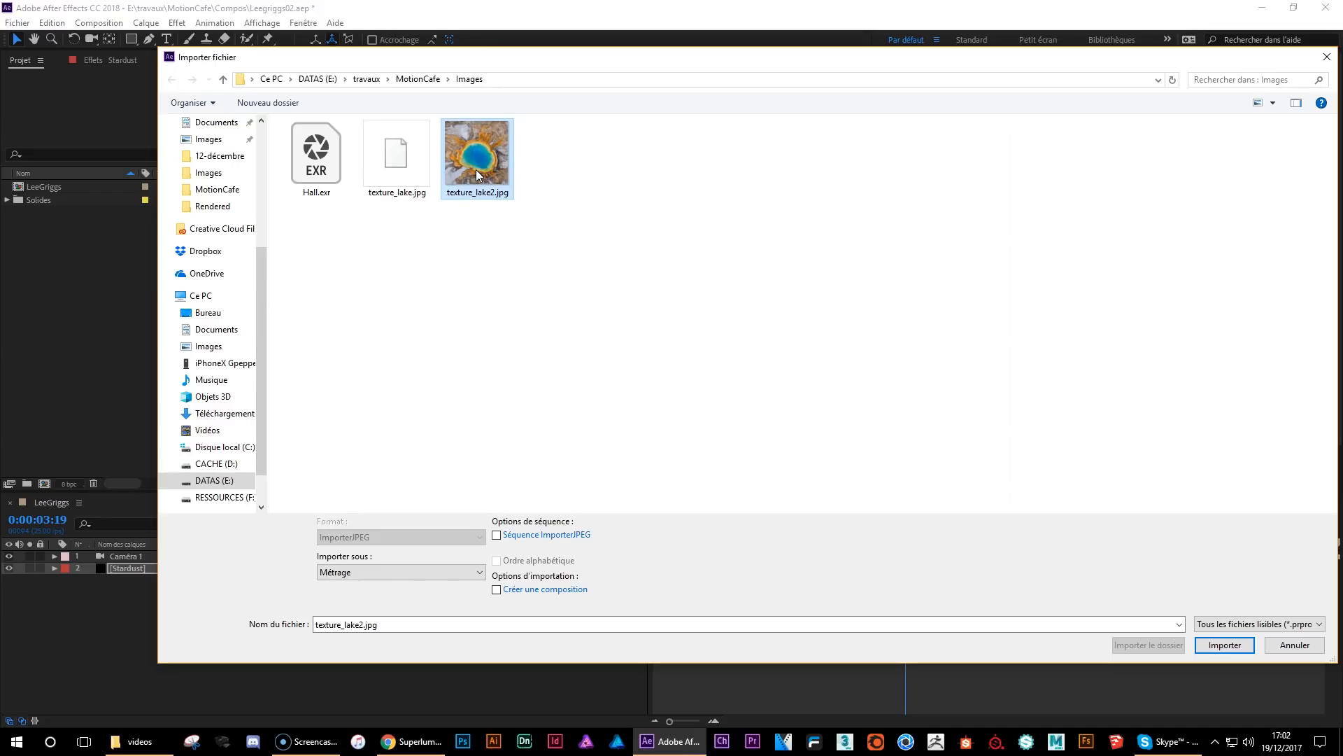
left_click(473, 150)
double_click(473, 152)
- Place texture_lake2.jpg below the Stardust layer in the LeeGriggs composition and hide it
left_click_drag(43, 216, 128, 665)
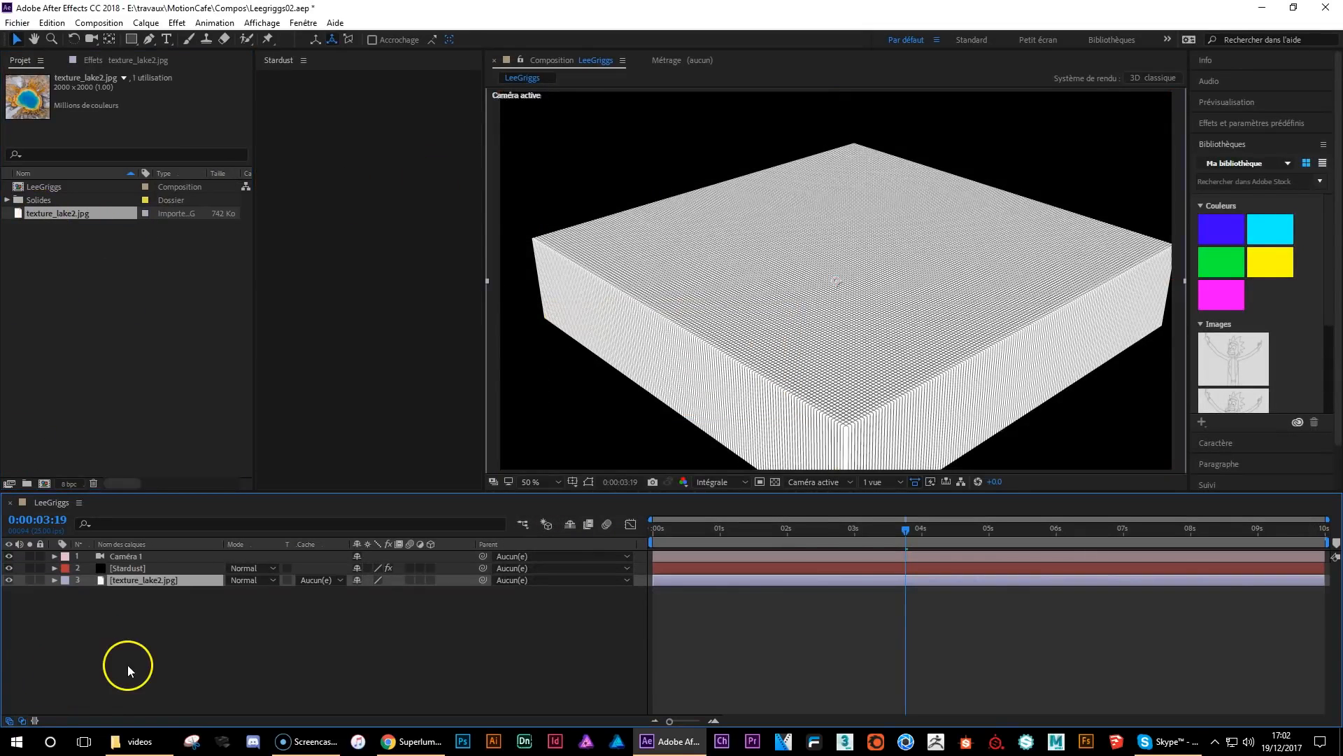
left_click(7, 581)
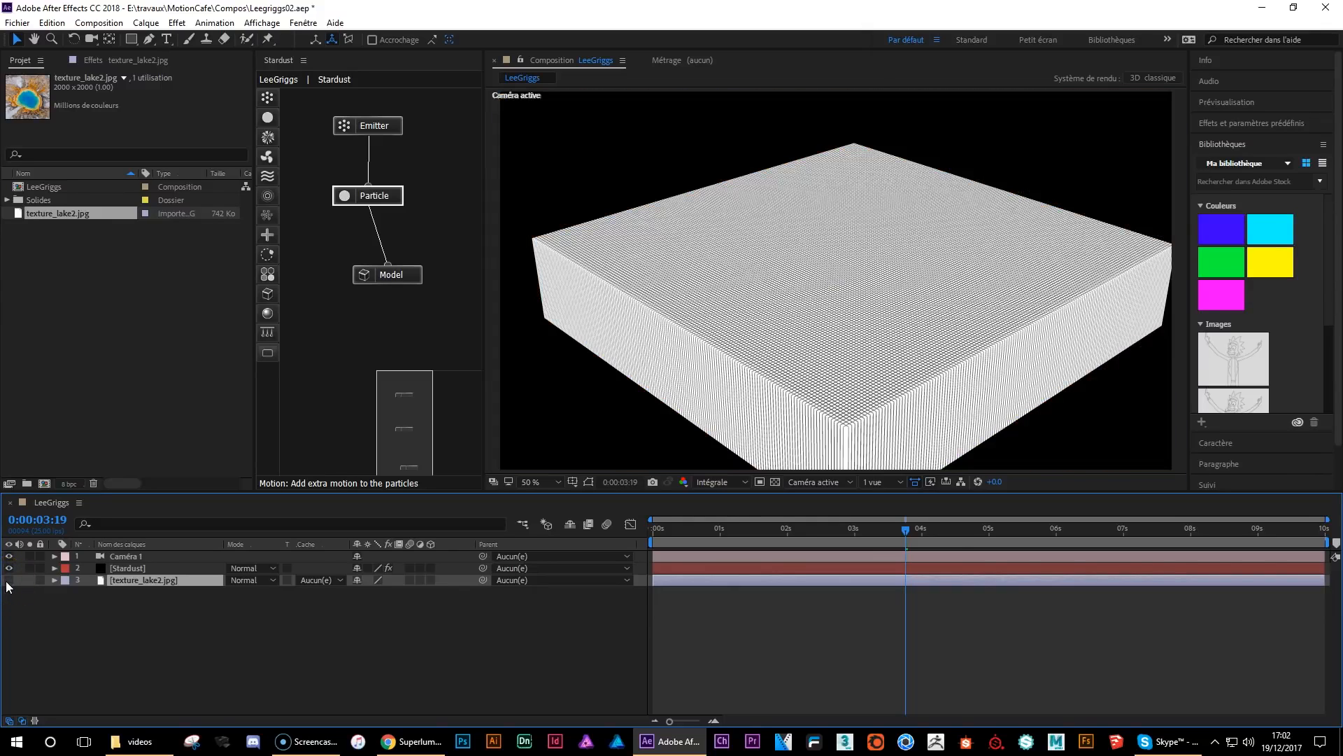
- Move the Stardust layer's Model node lower, directly beneath Particle, and add a Field node beside the link between them
left_click(128, 568)
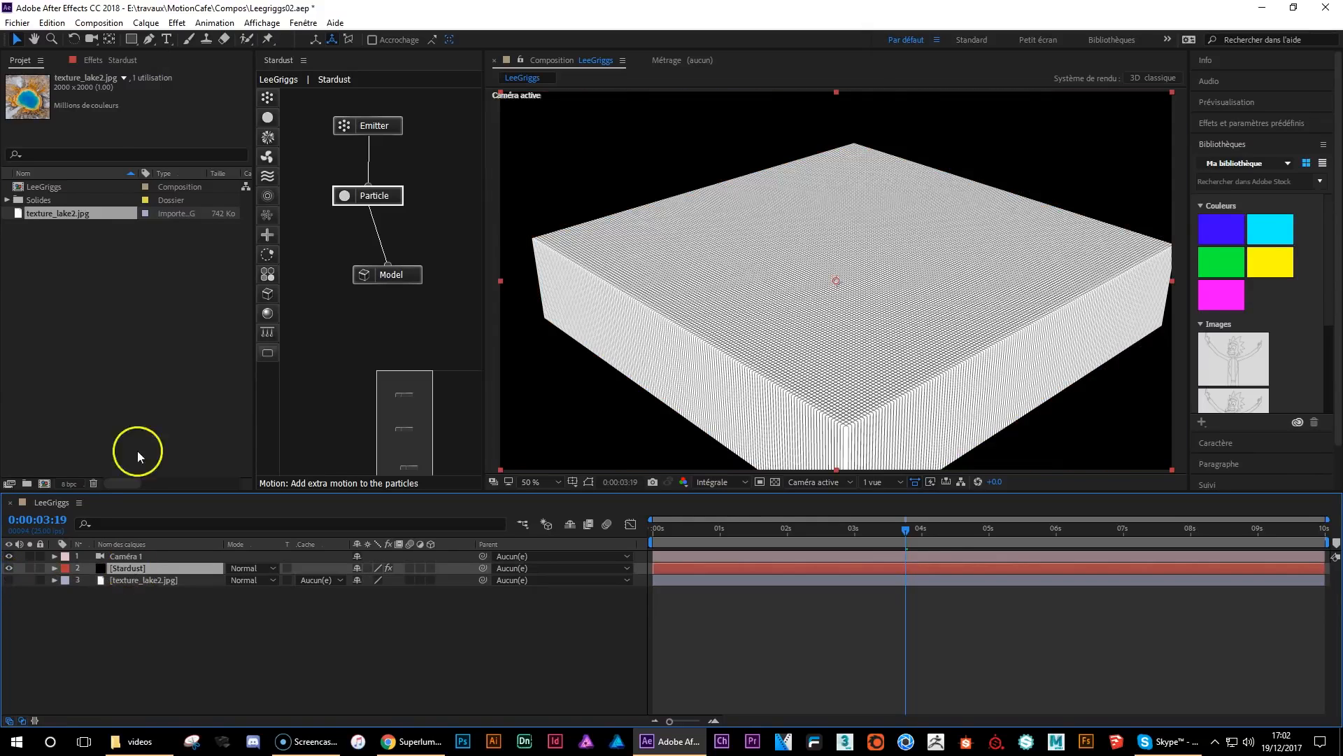
left_click(115, 61)
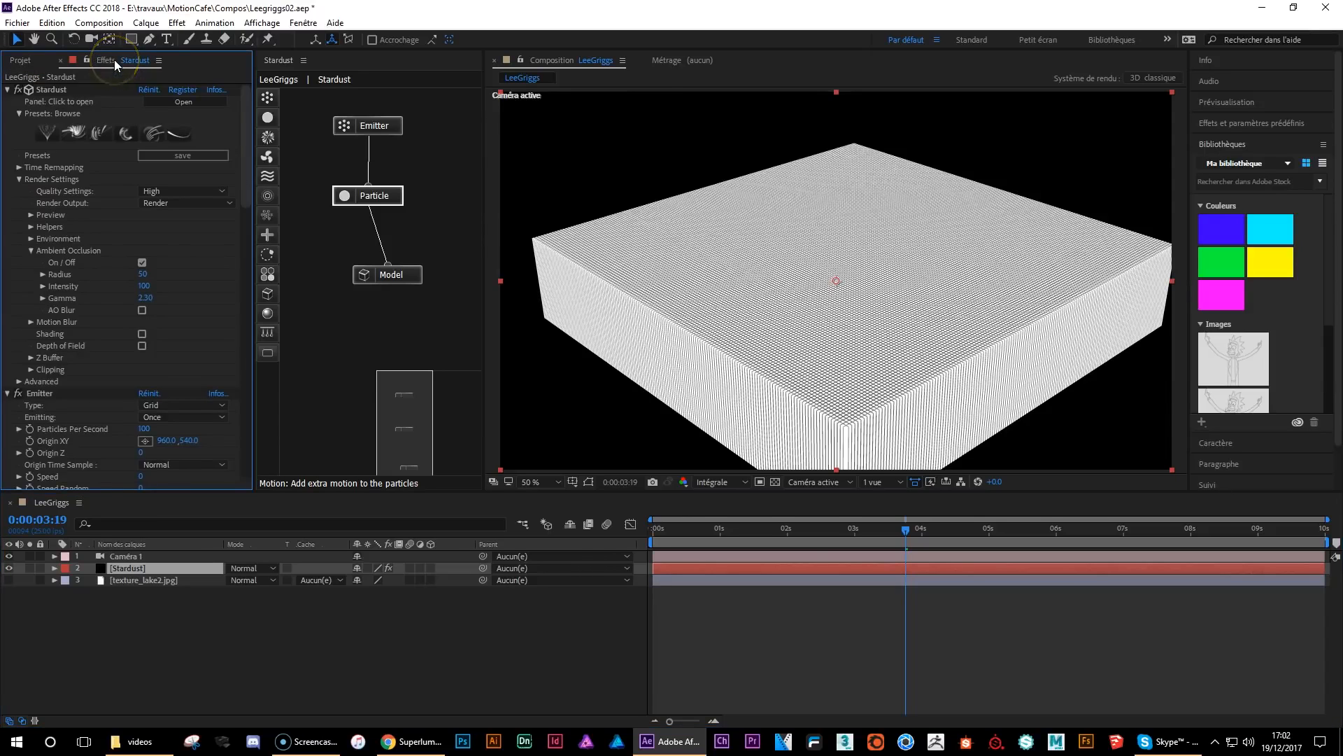
left_click_drag(242, 144, 252, 253)
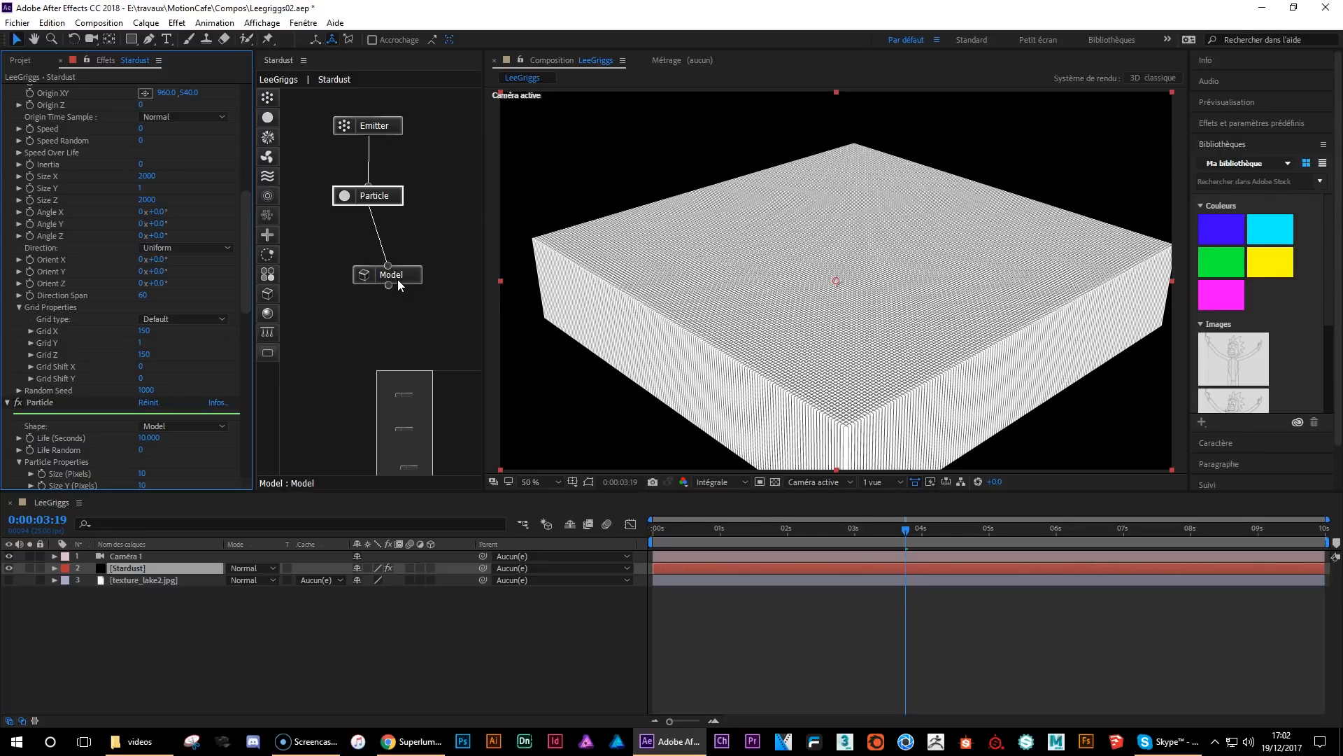
left_click_drag(397, 280, 394, 321)
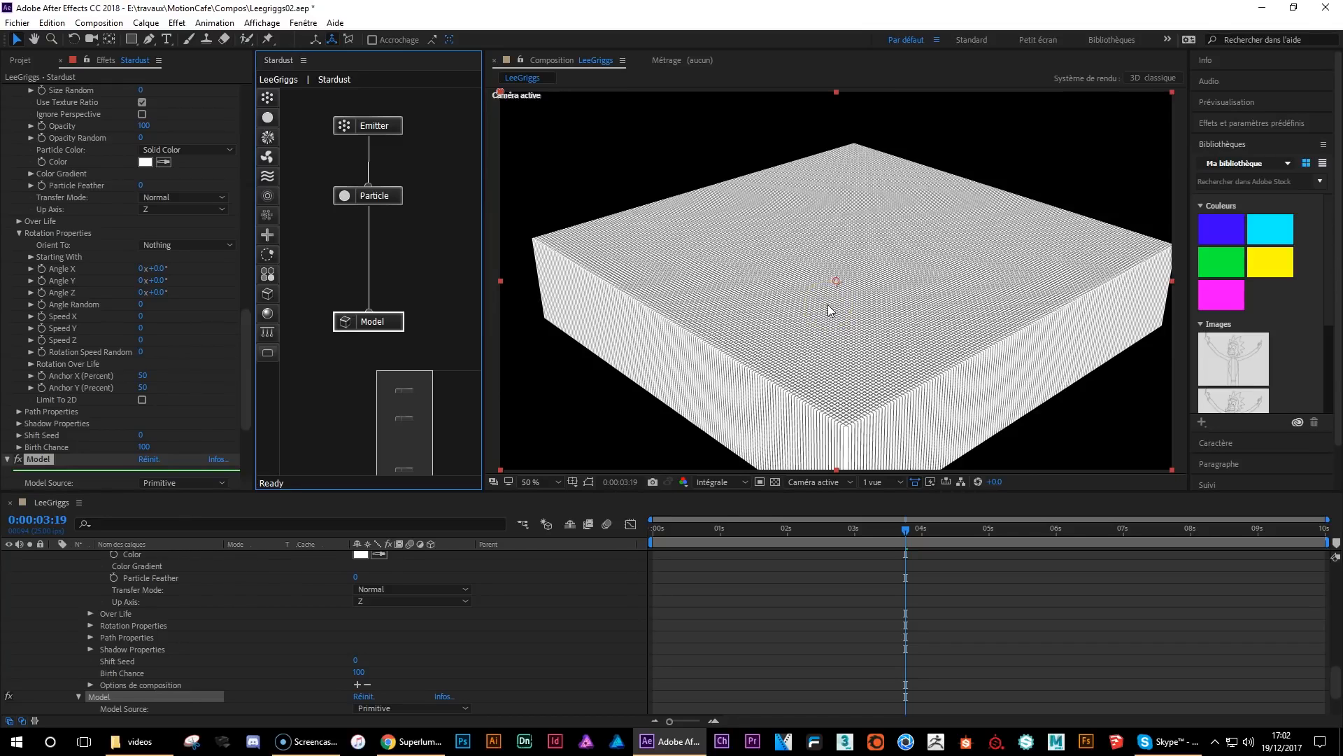
left_click_drag(269, 196, 416, 260)
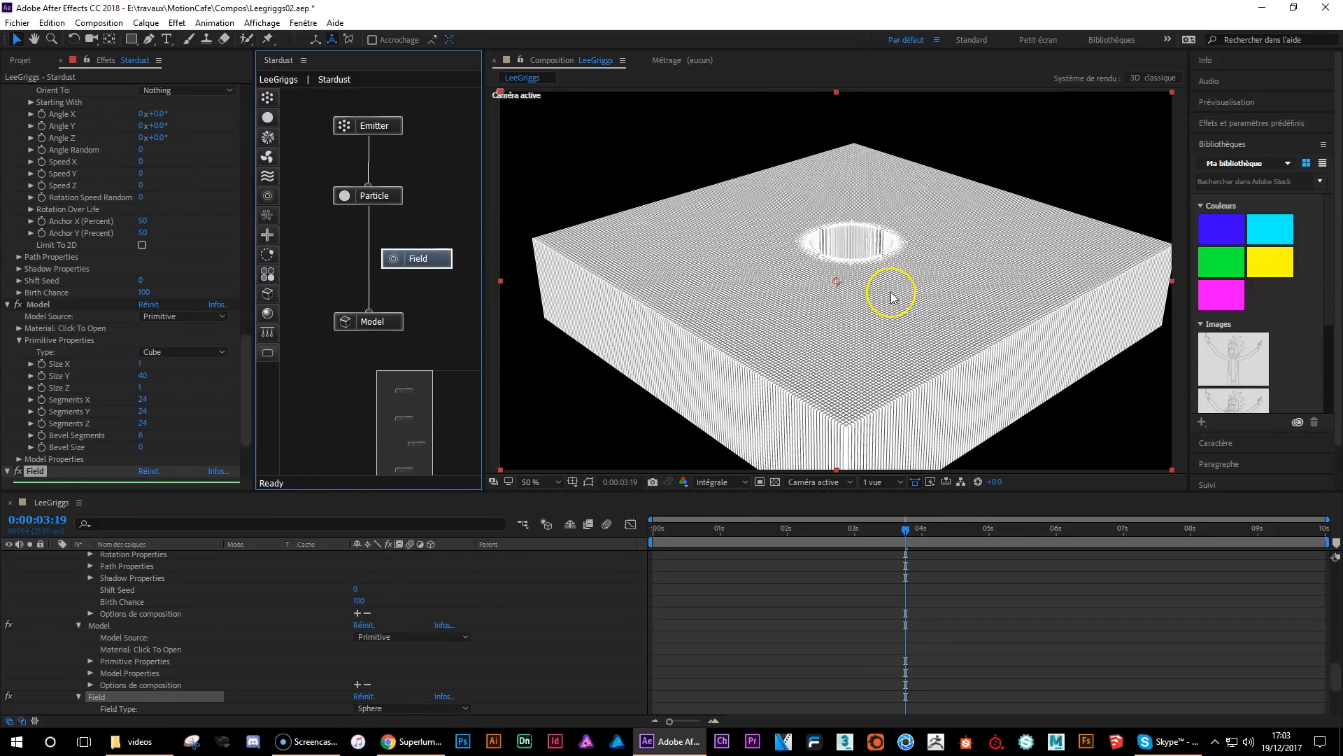
- Insert the Field node into the link between the Particle and Model nodes
key("c")
mouse_move(904, 289)
left_mouse_down()
mouse_move(930, 258)
mouse_move(912, 281)
left_mouse_up()
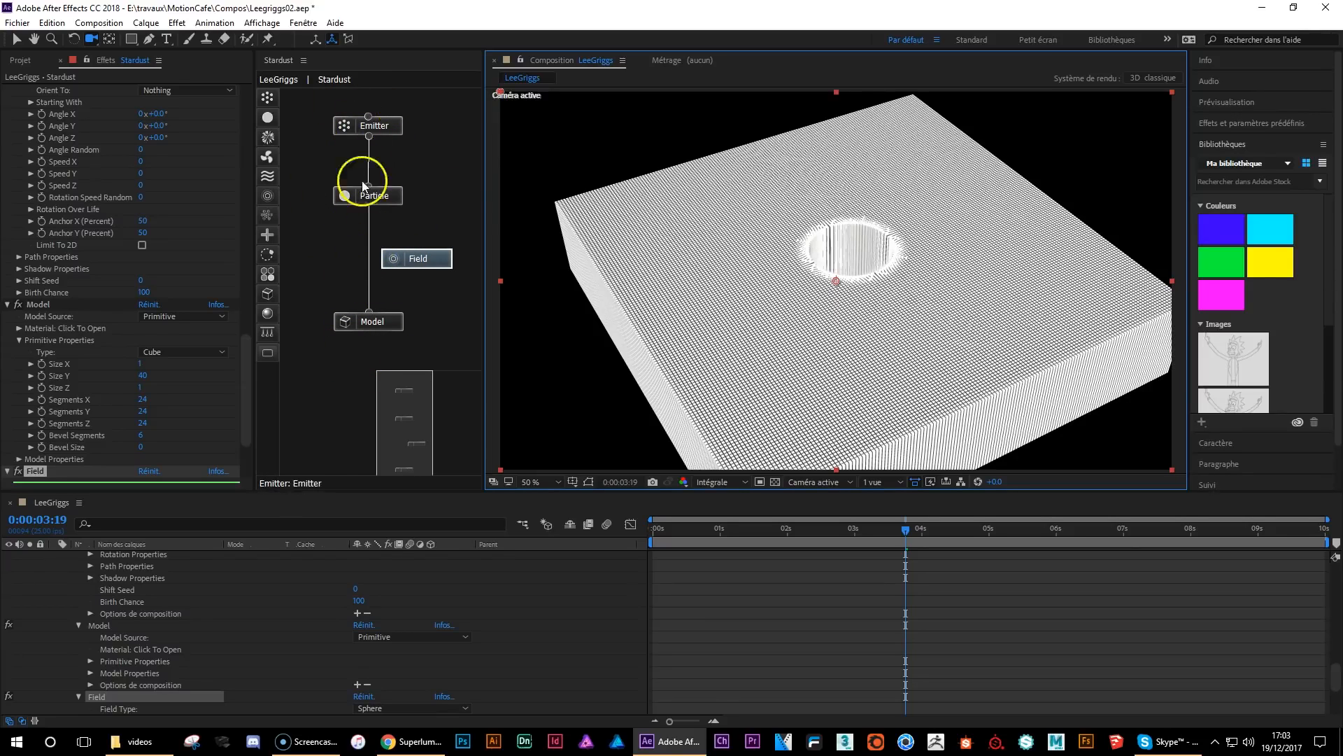
left_click_drag(428, 264, 432, 252)
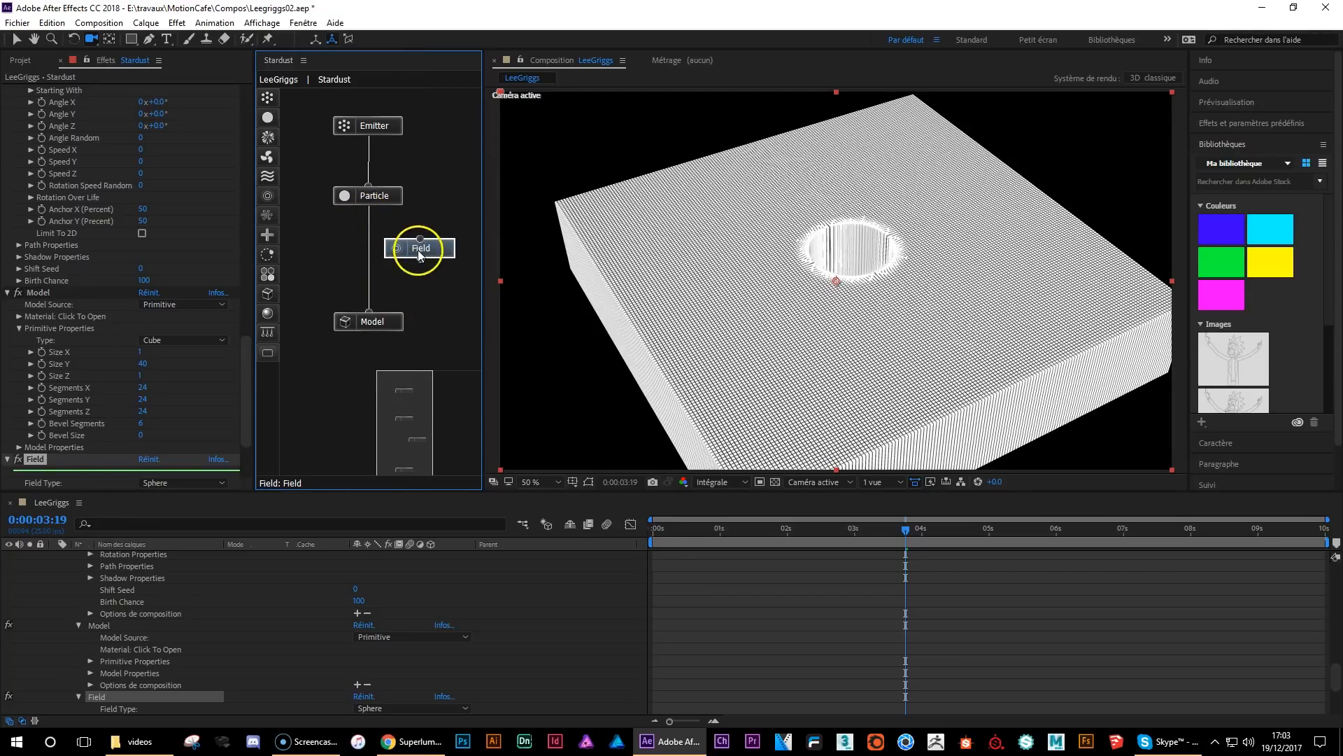
left_click_drag(431, 250, 439, 262)
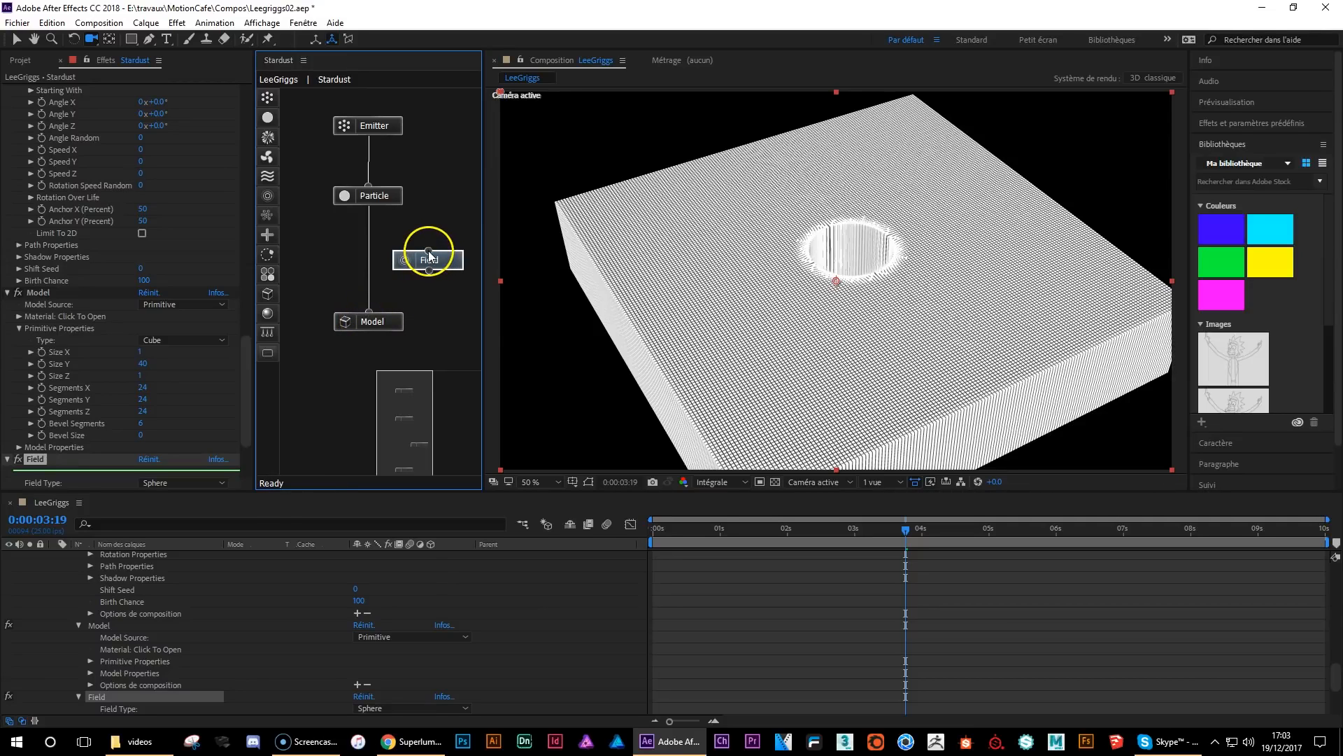
left_click_drag(444, 262, 436, 260)
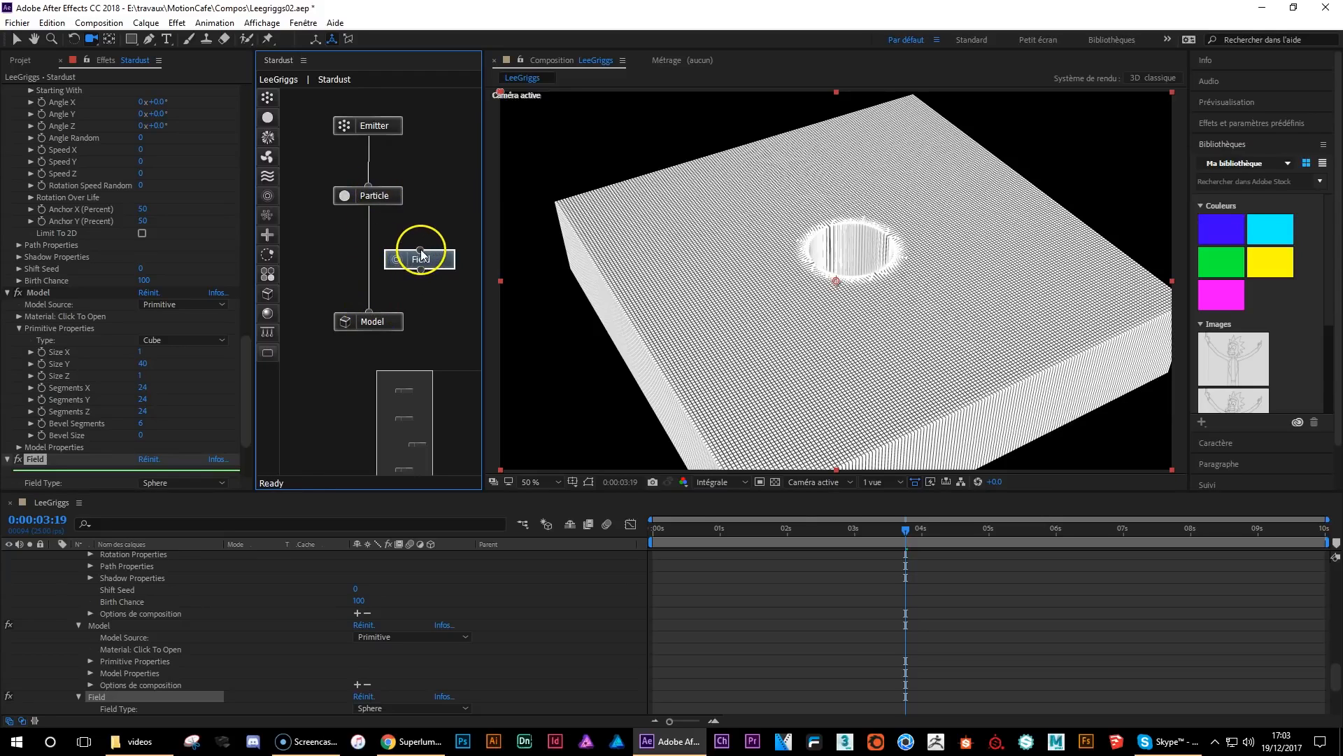
left_click_drag(375, 193, 375, 192)
left_click_drag(379, 323, 379, 323)
mouse_move(405, 257)
left_mouse_down()
mouse_move(441, 264)
mouse_move(395, 263)
left_mouse_up()
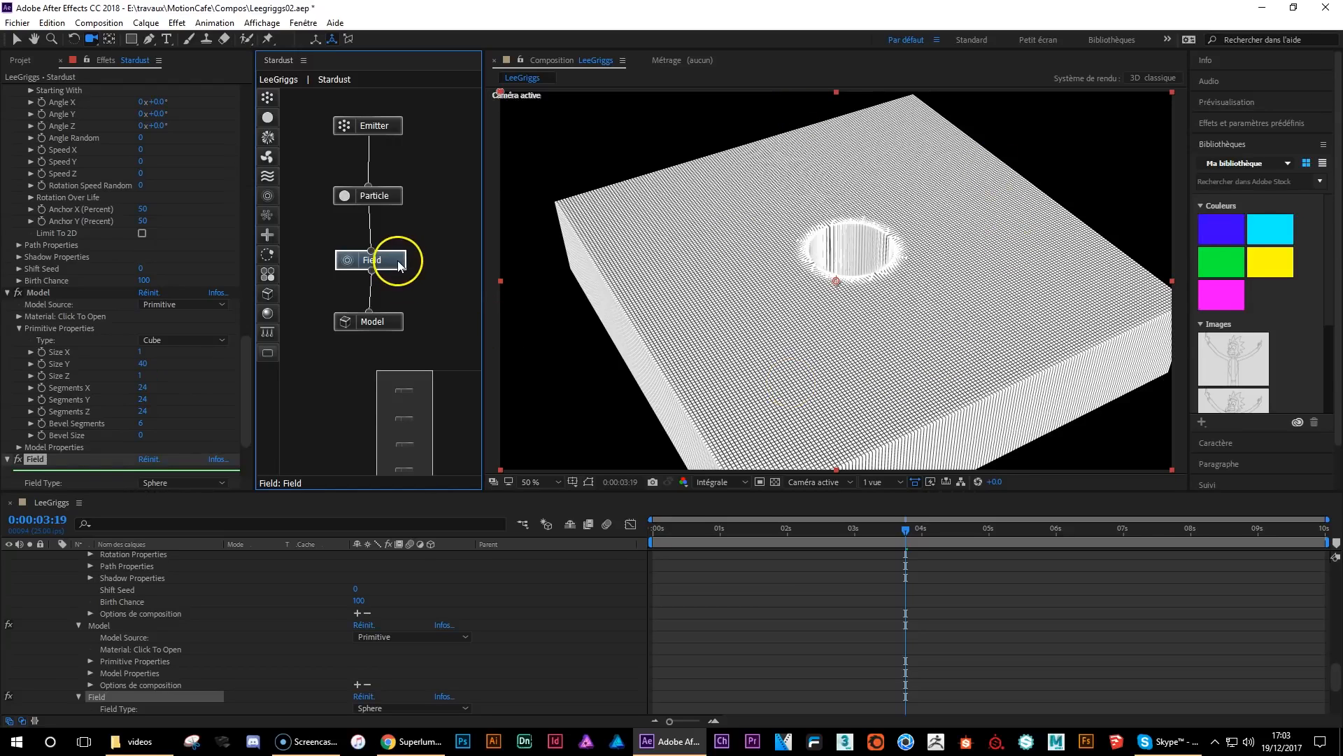
- Change the Field node's Field Type to Maps
left_click_drag(246, 352, 259, 418)
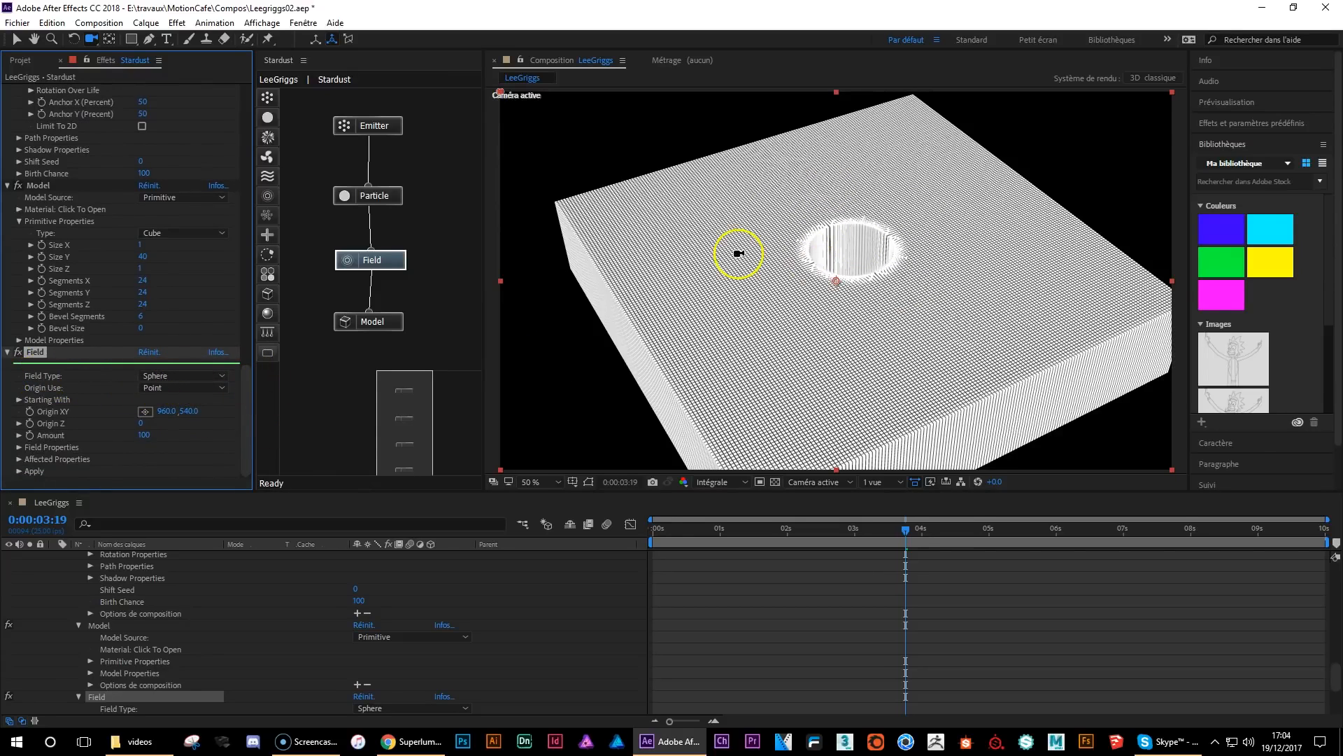
left_click(178, 380)
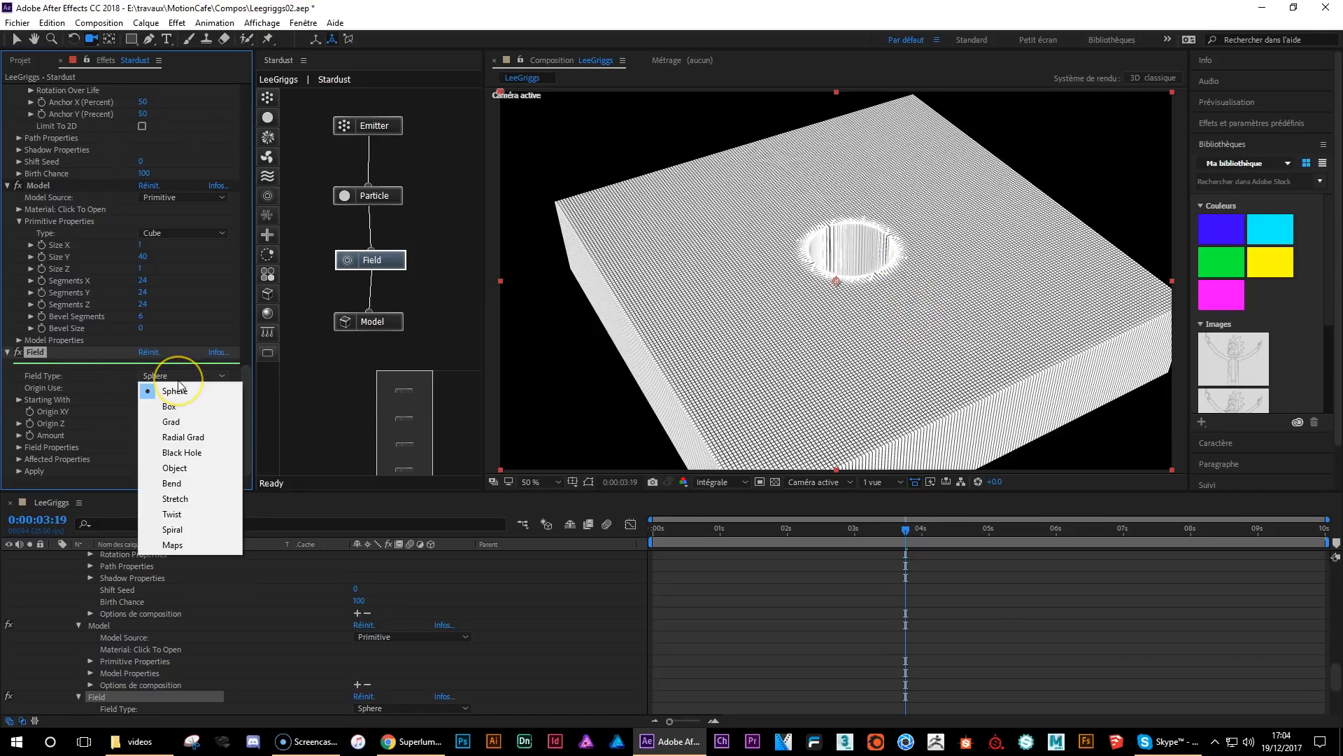
left_click(204, 545)
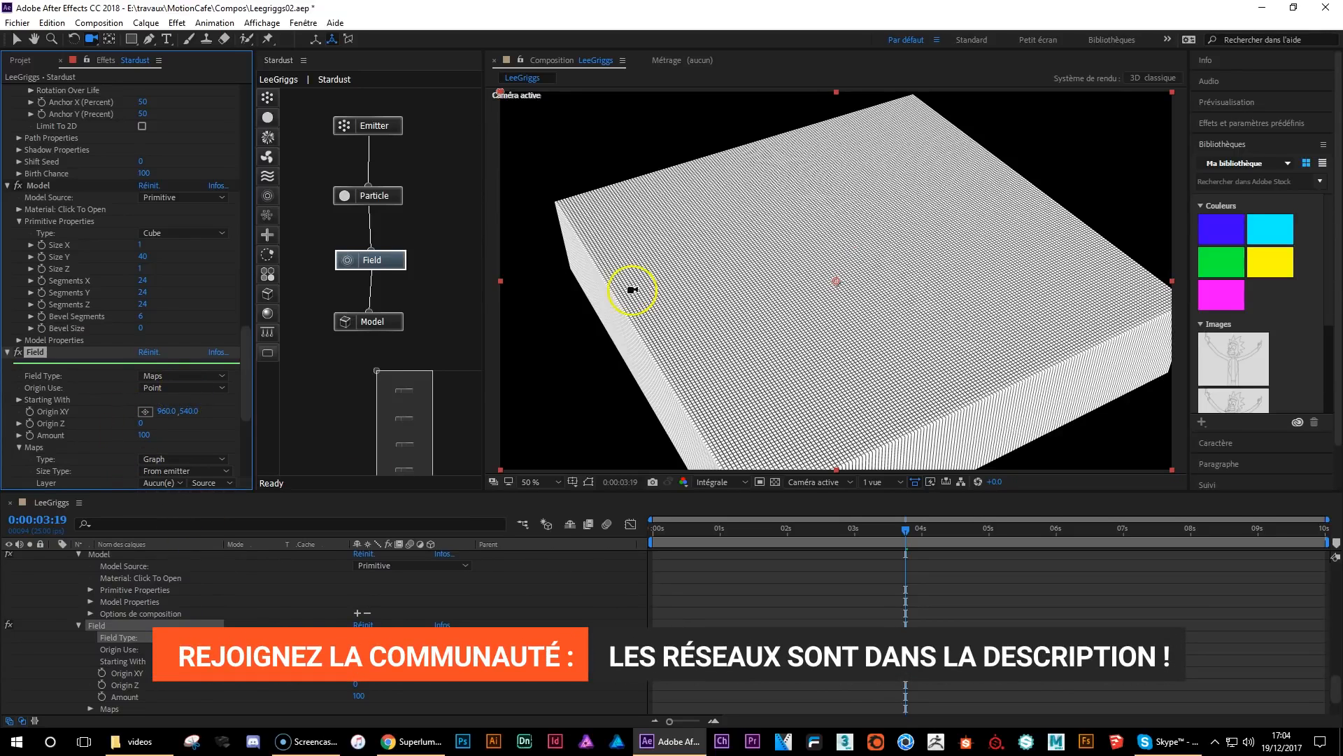
- Set the field's map Type to Layer and use texture_lake2.jpg as its source layer
left_click_drag(246, 335, 233, 404)
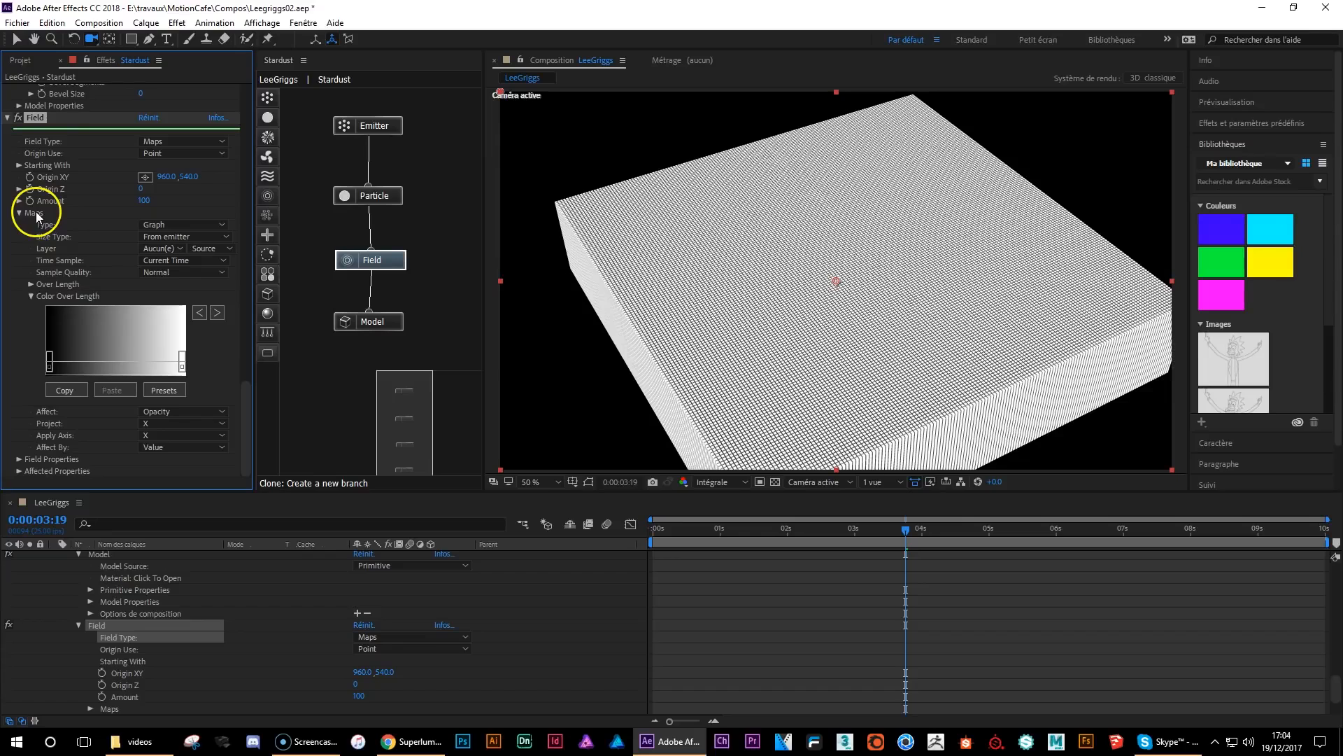
left_click(169, 226)
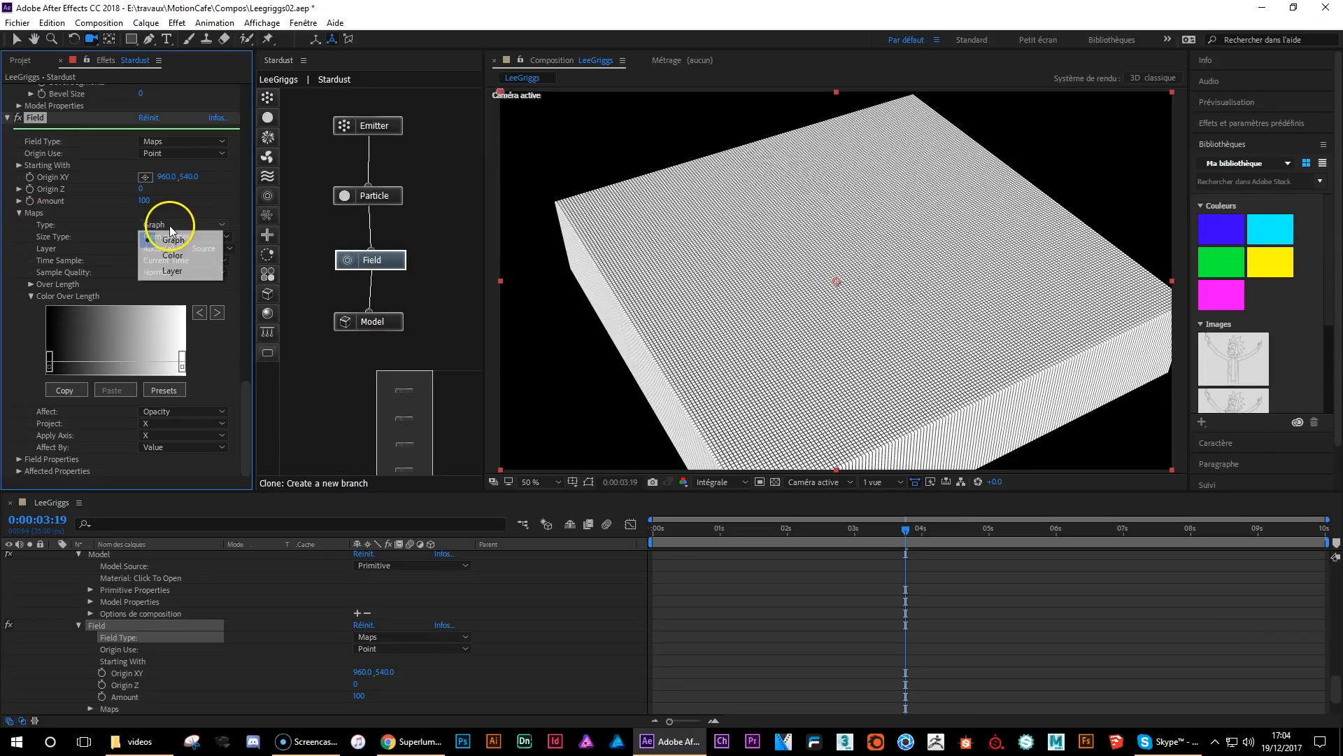
left_click(175, 271)
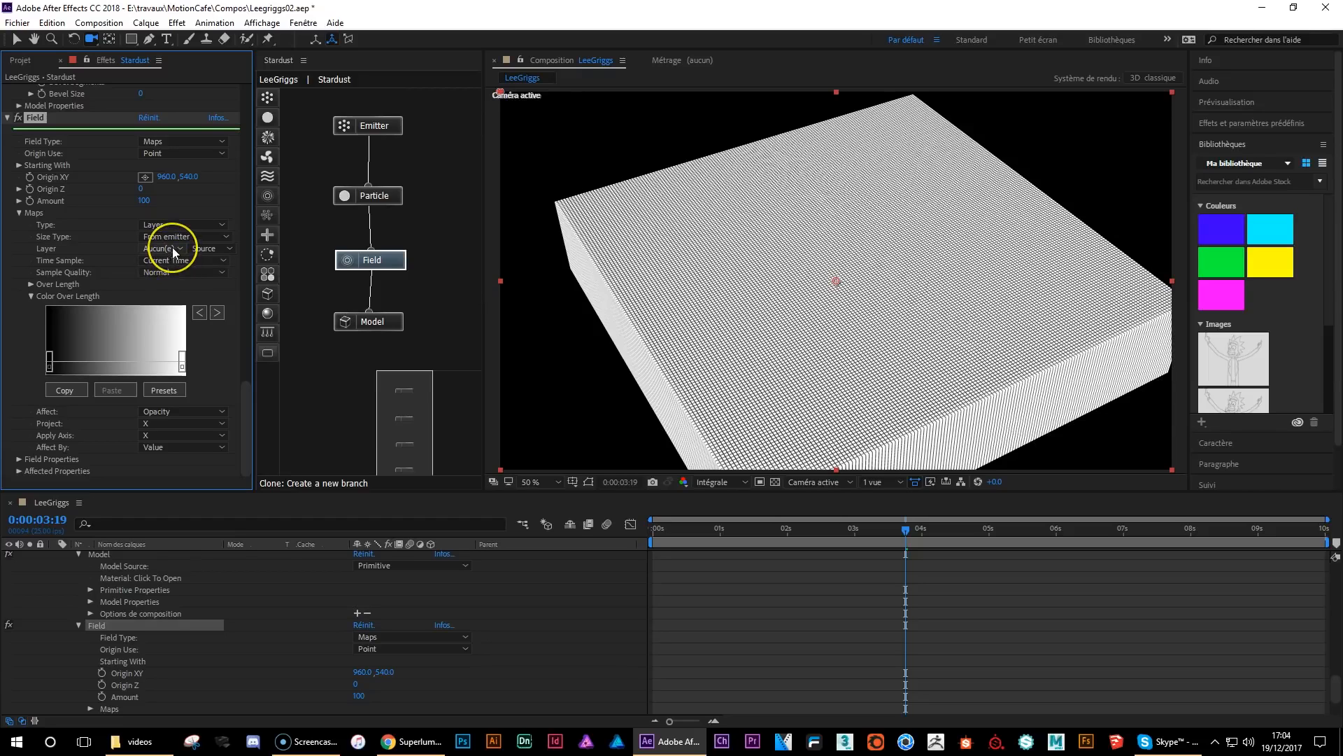
left_click(163, 248)
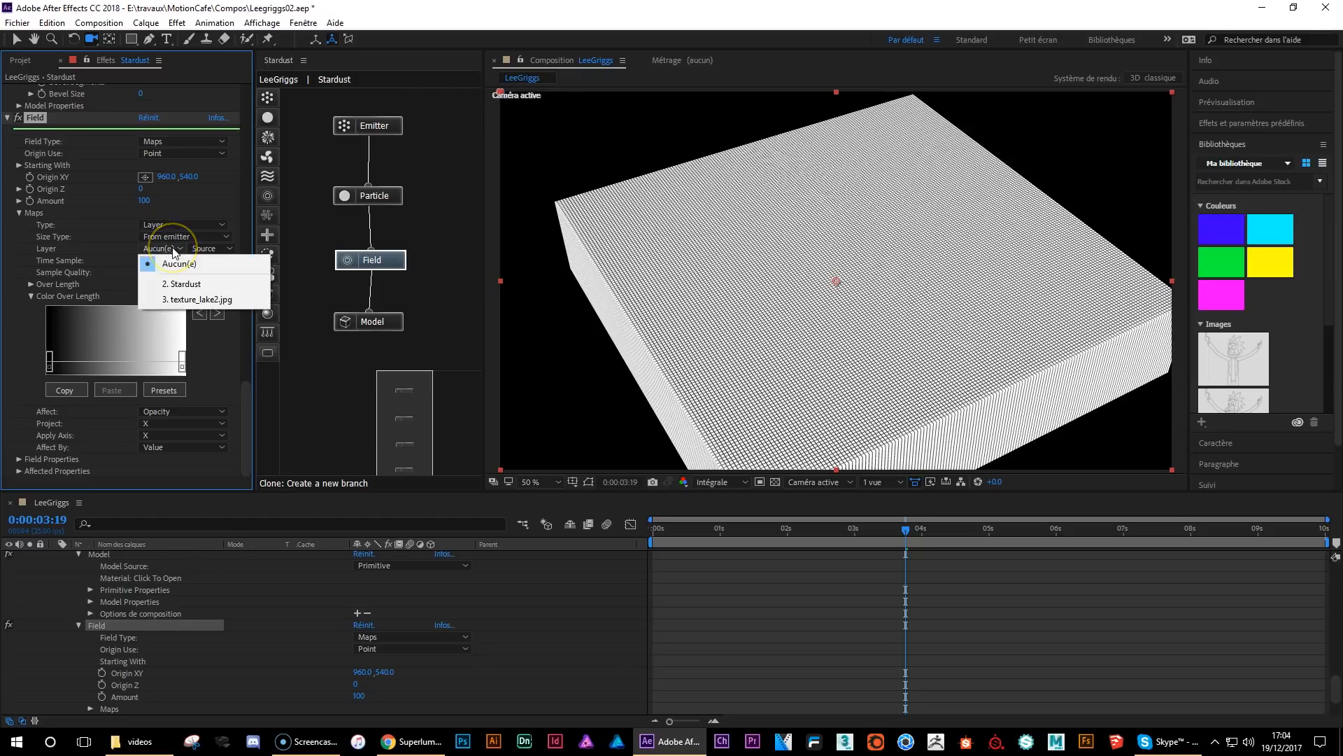
left_click(200, 299)
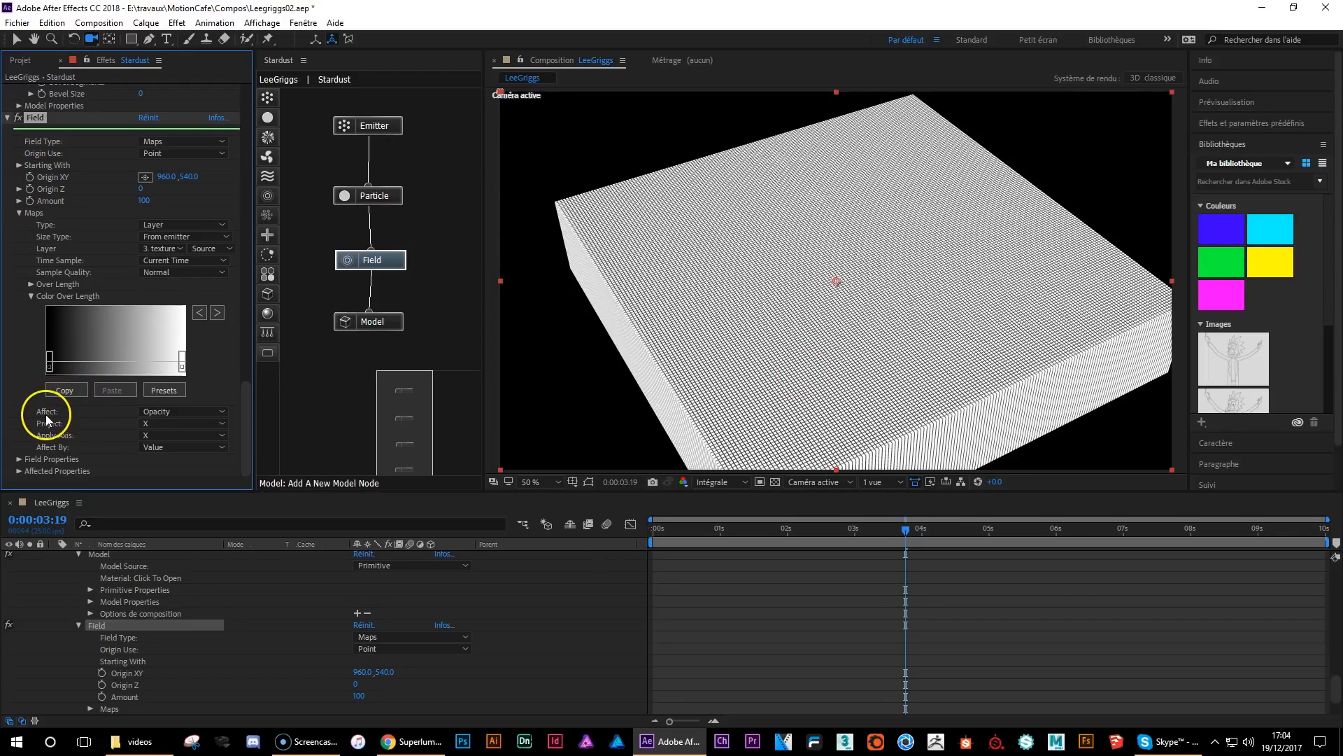
- Make the texture map affect Color and set its projection to XY
left_click(207, 413)
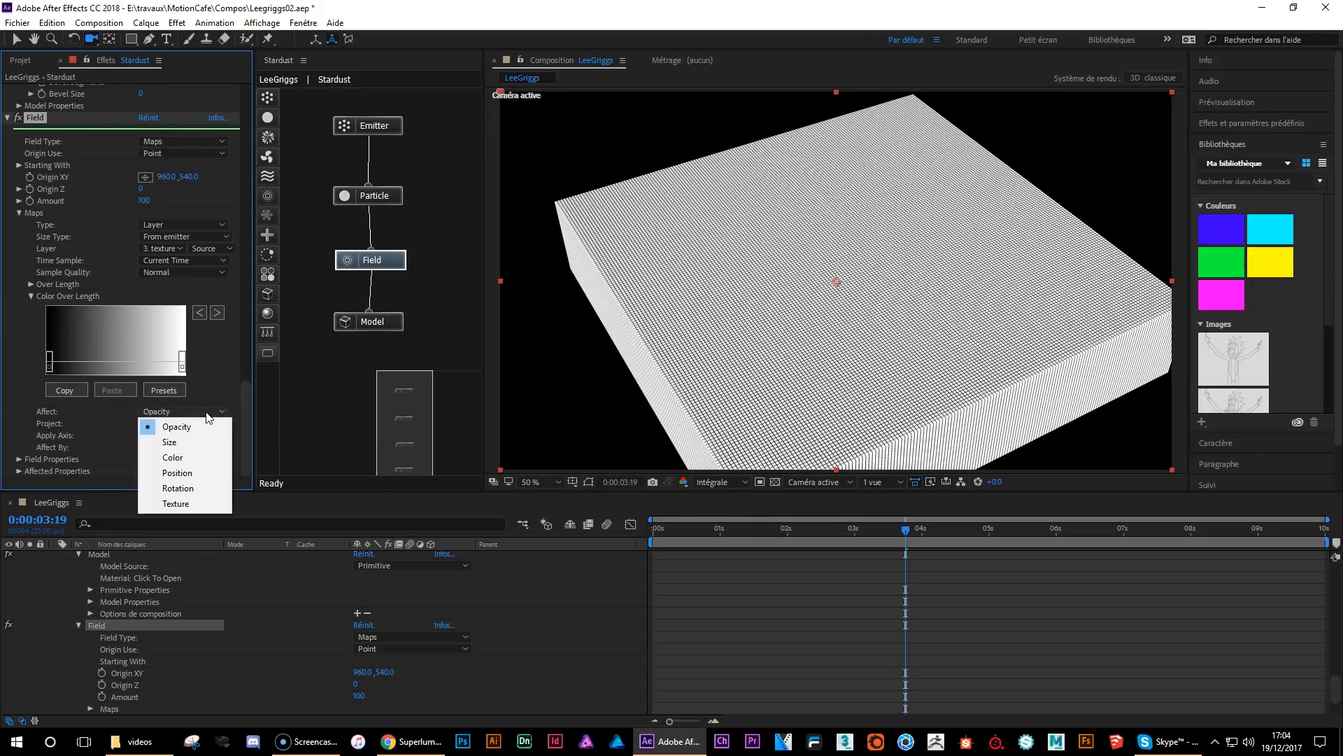
left_click(191, 459)
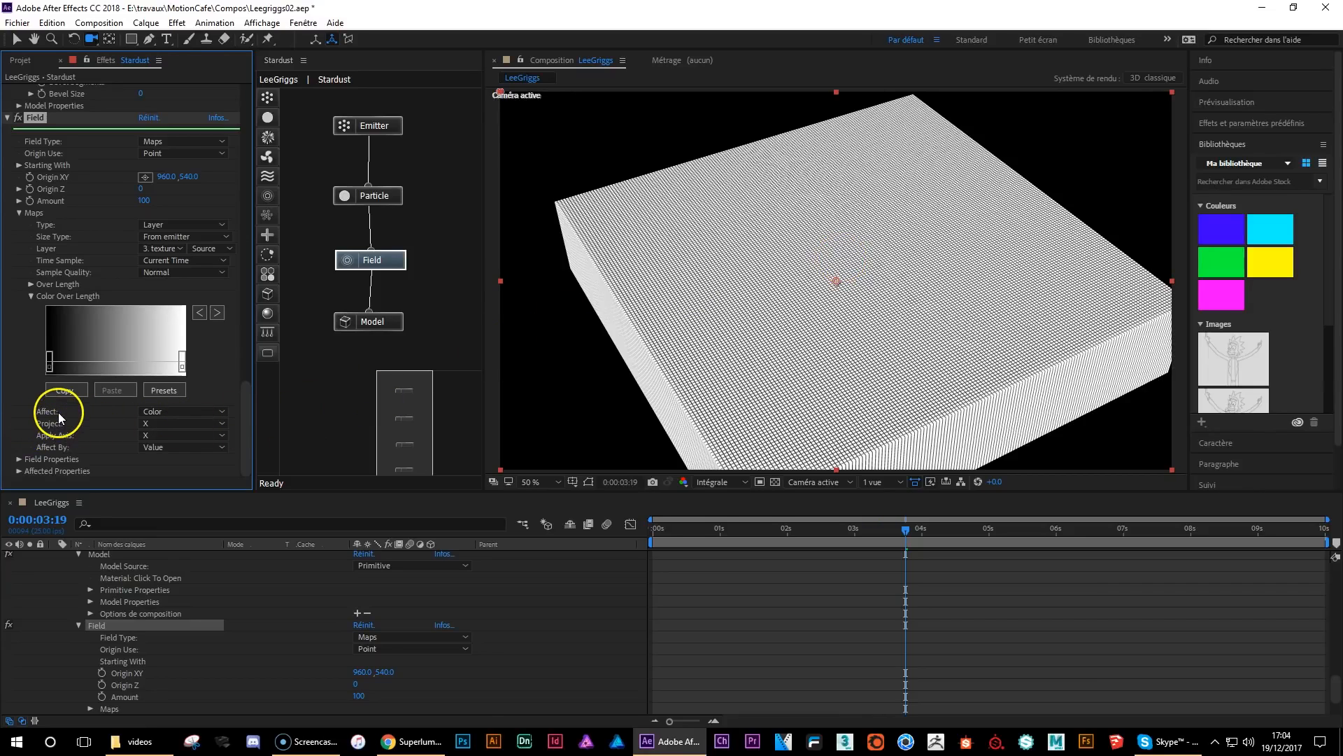
left_click(160, 423)
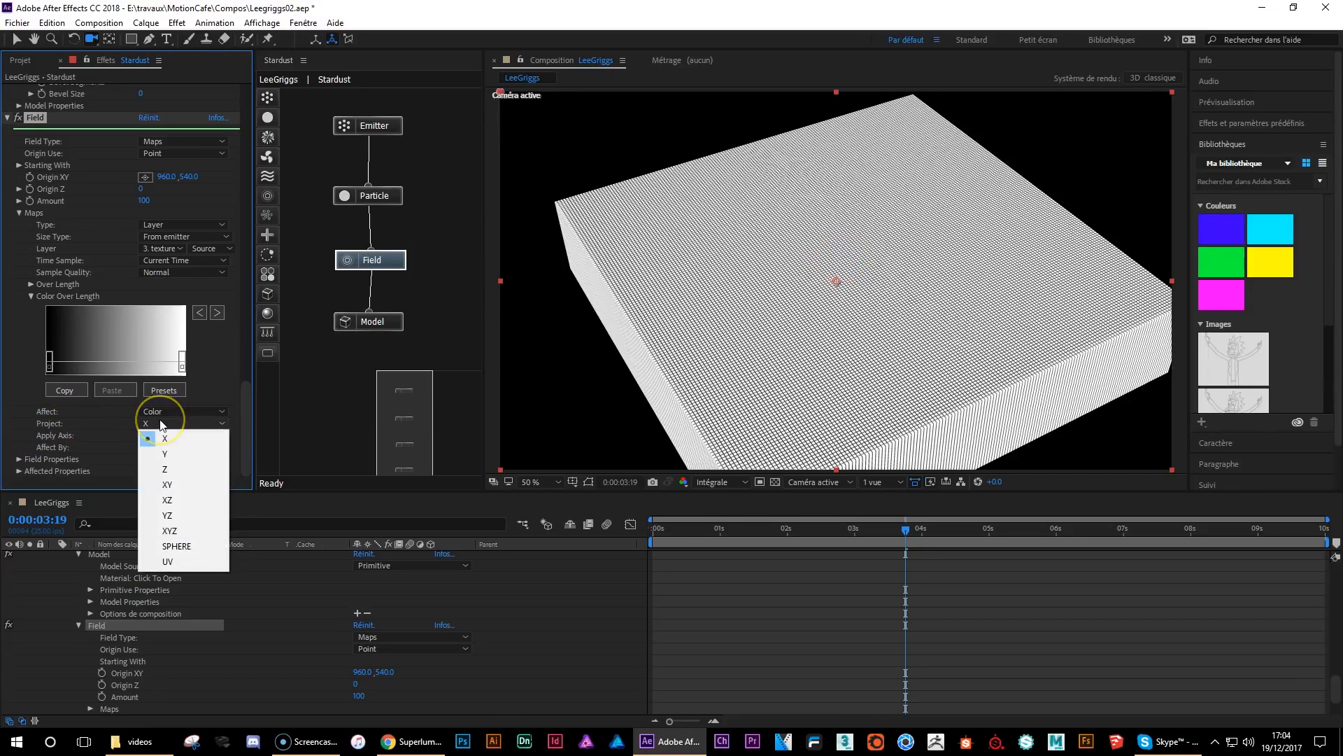
left_click(186, 485)
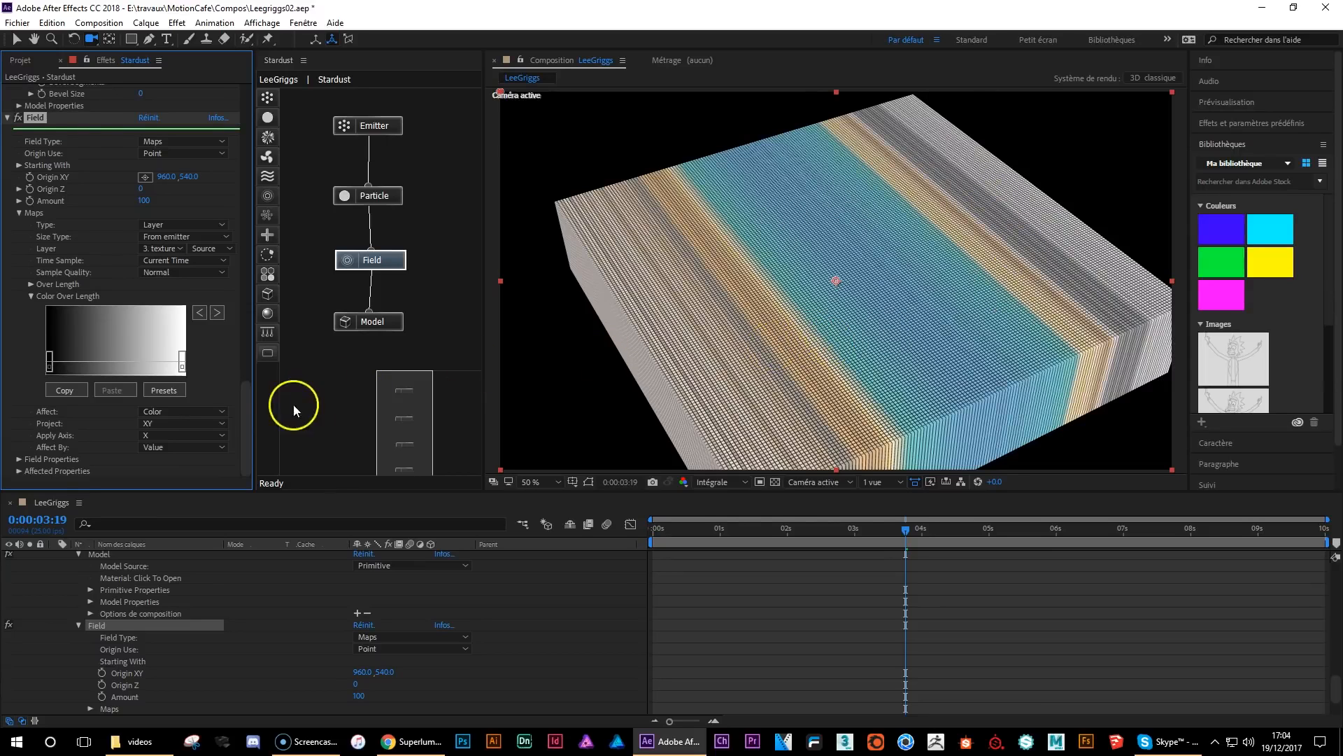
- Set the Field node's texture map projection to XZ so the lake image lies flat across the grid's top
left_click(190, 426)
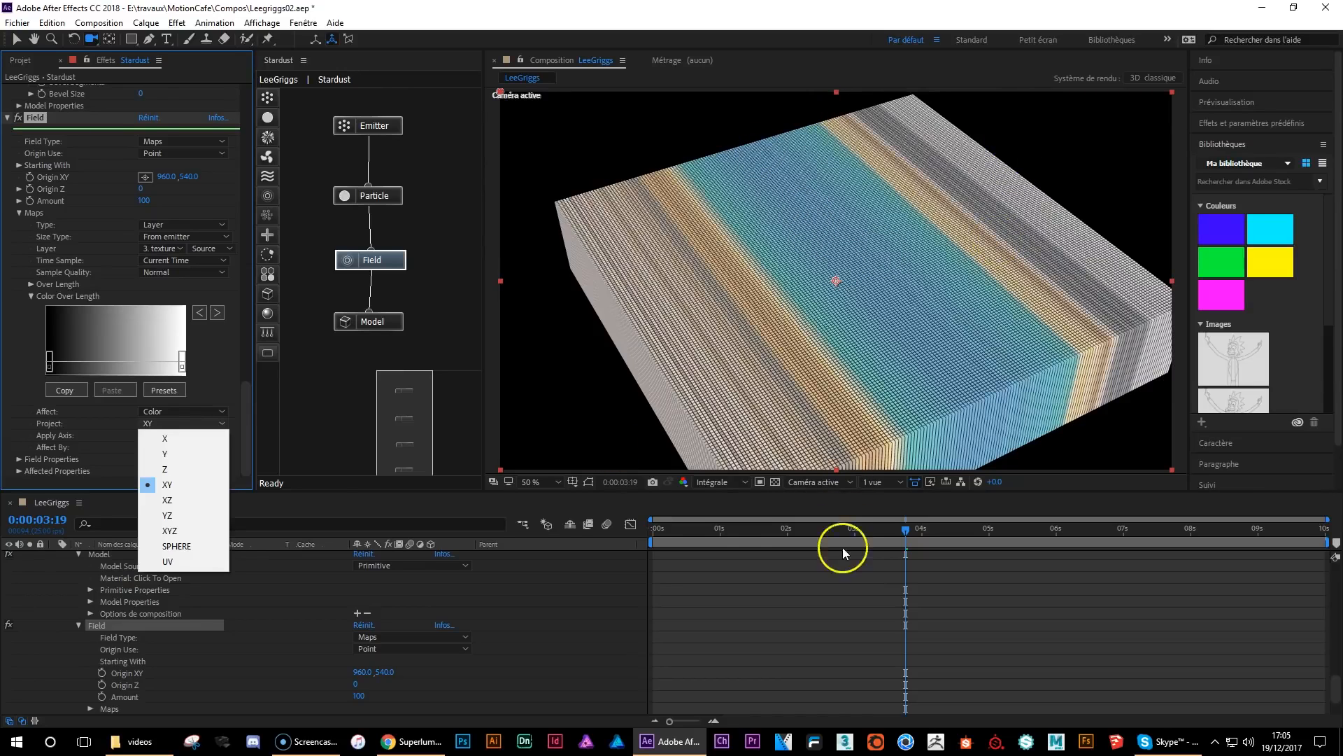
left_click(195, 498)
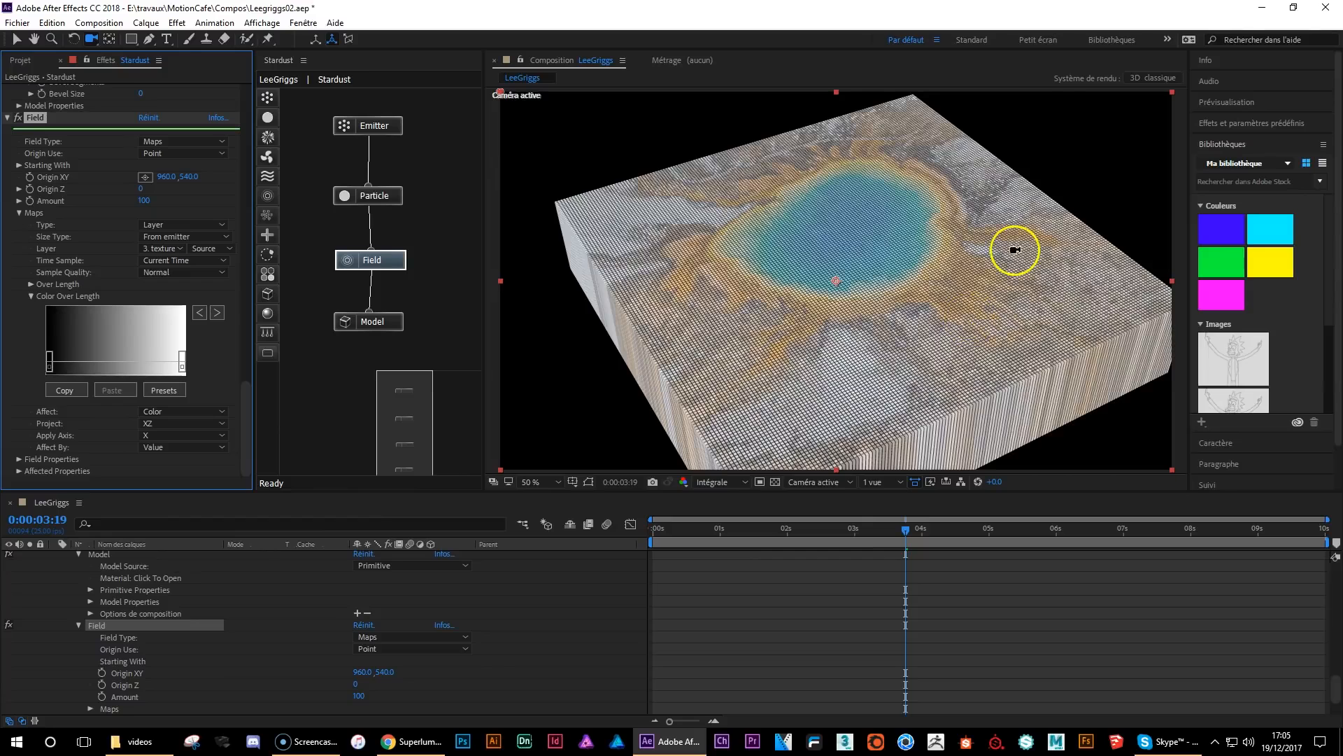
left_click(959, 271)
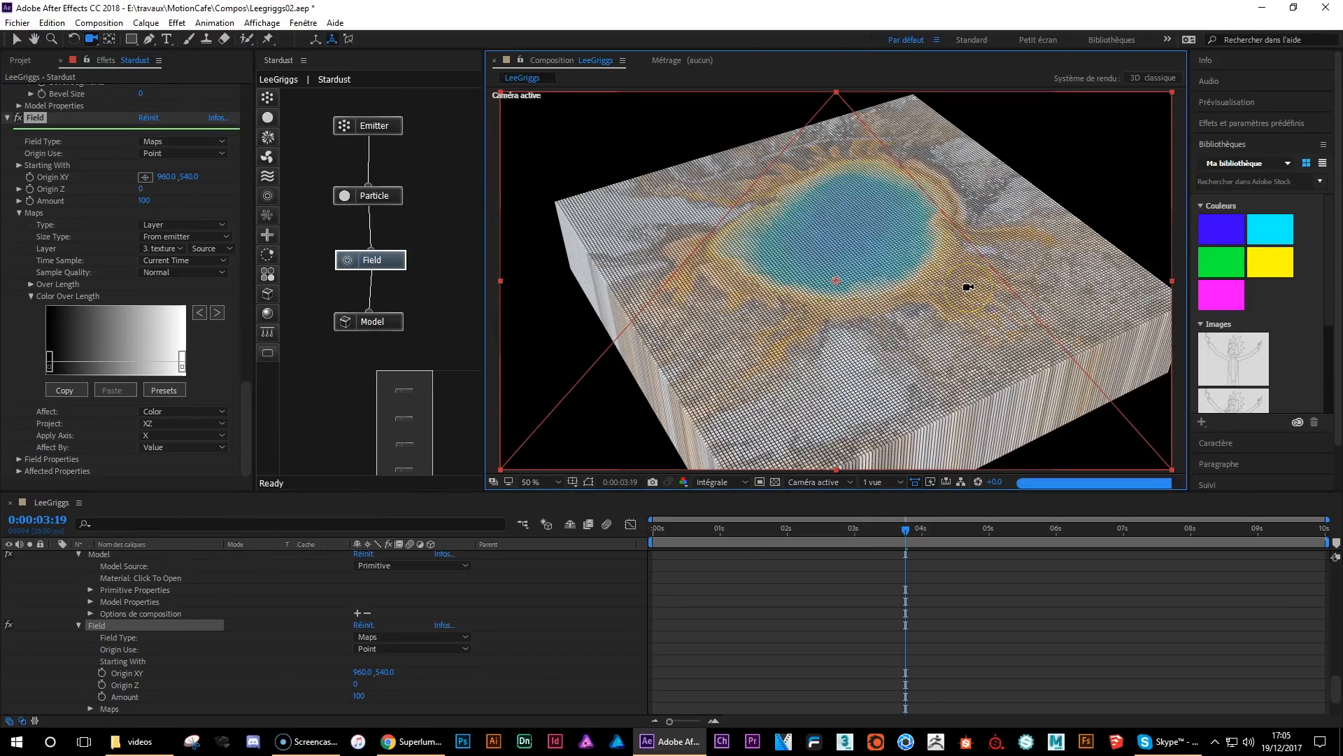
left_click_drag(968, 287, 789, 279)
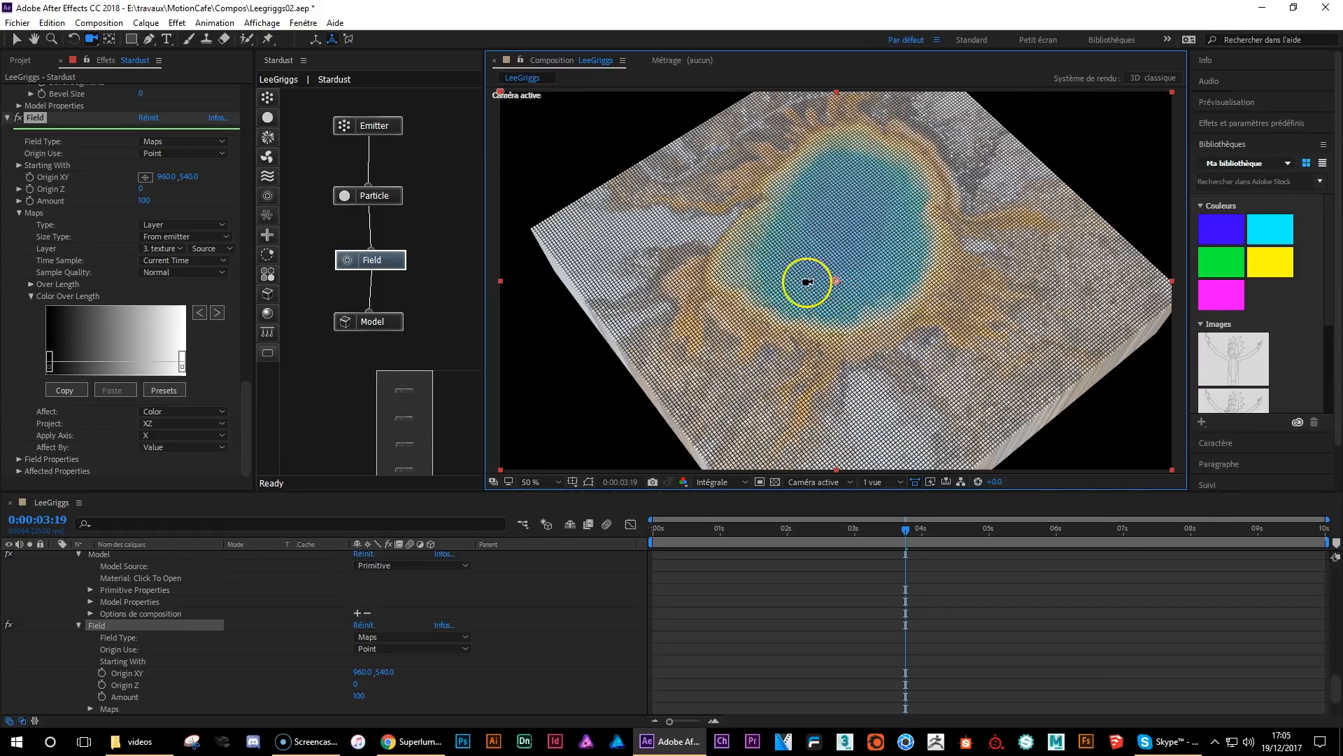
left_click_drag(828, 326, 825, 200)
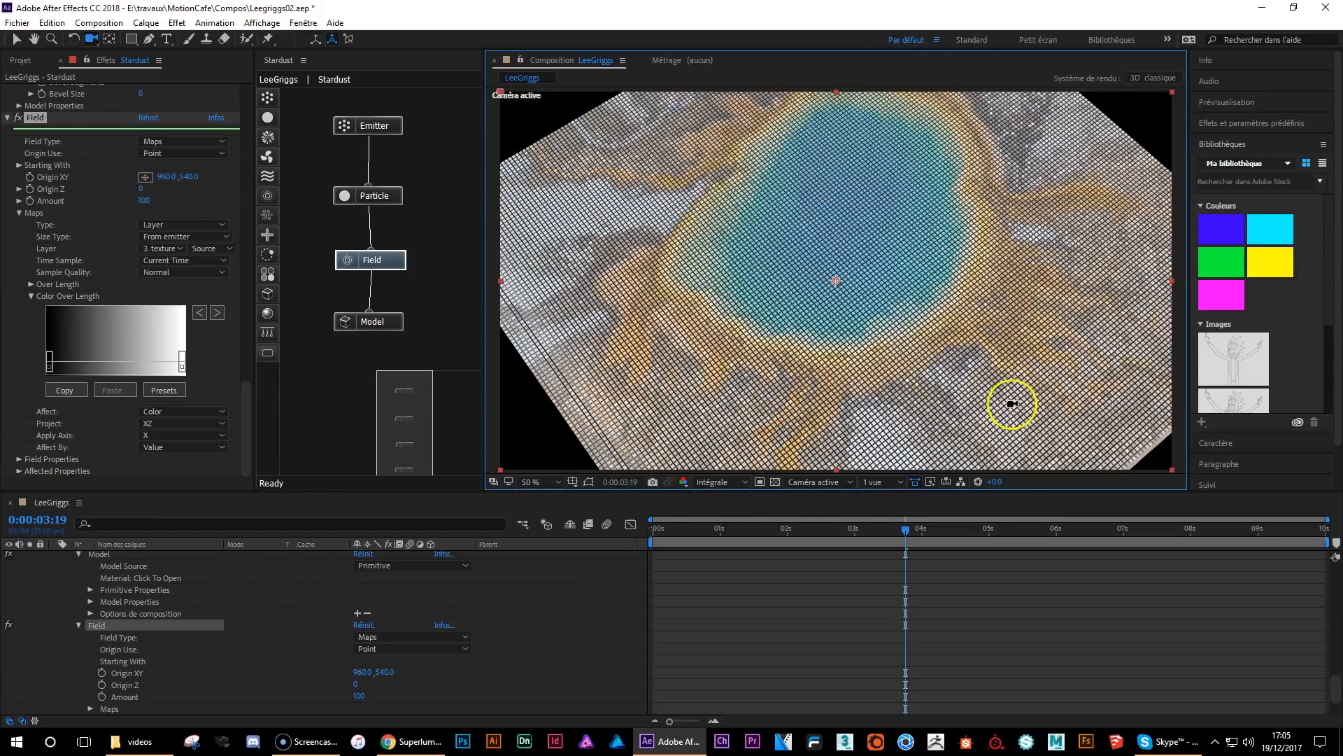
key("ctrl+z")
left_click_drag(837, 301, 888, 302)
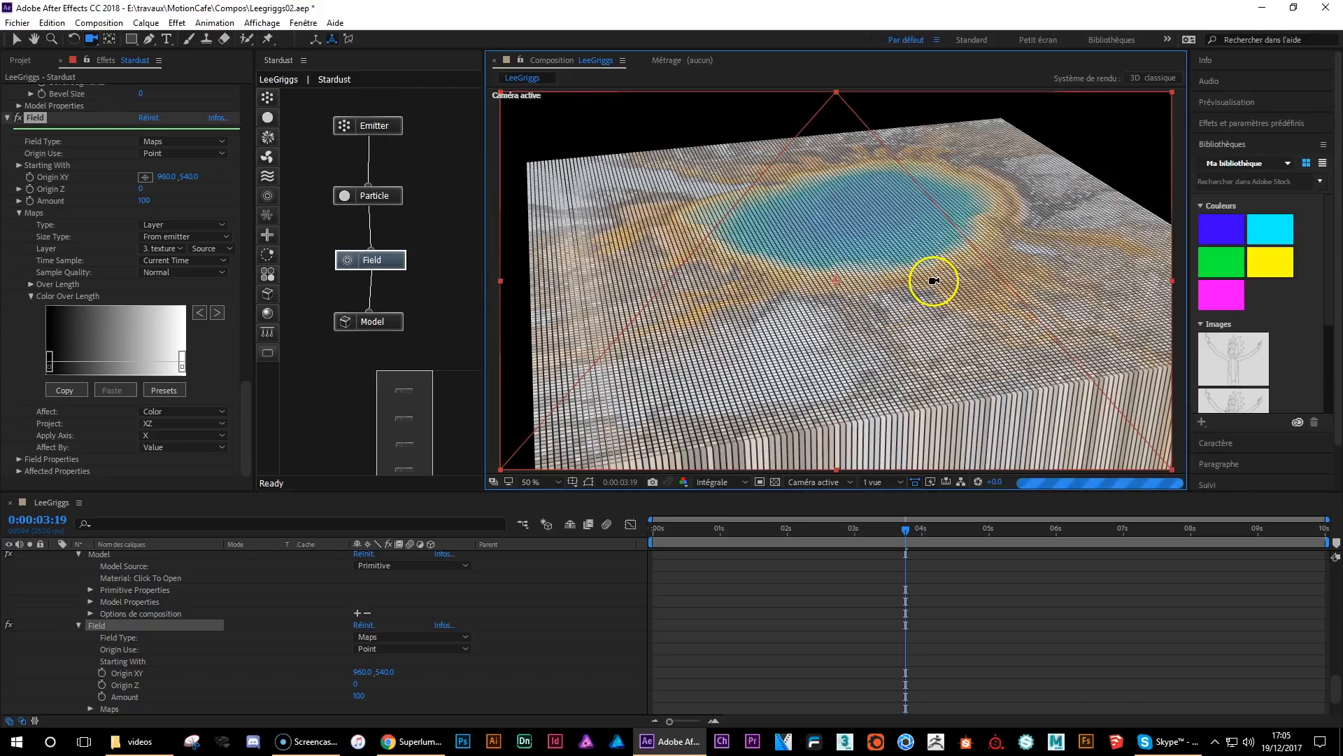
left_click_drag(950, 371, 951, 387)
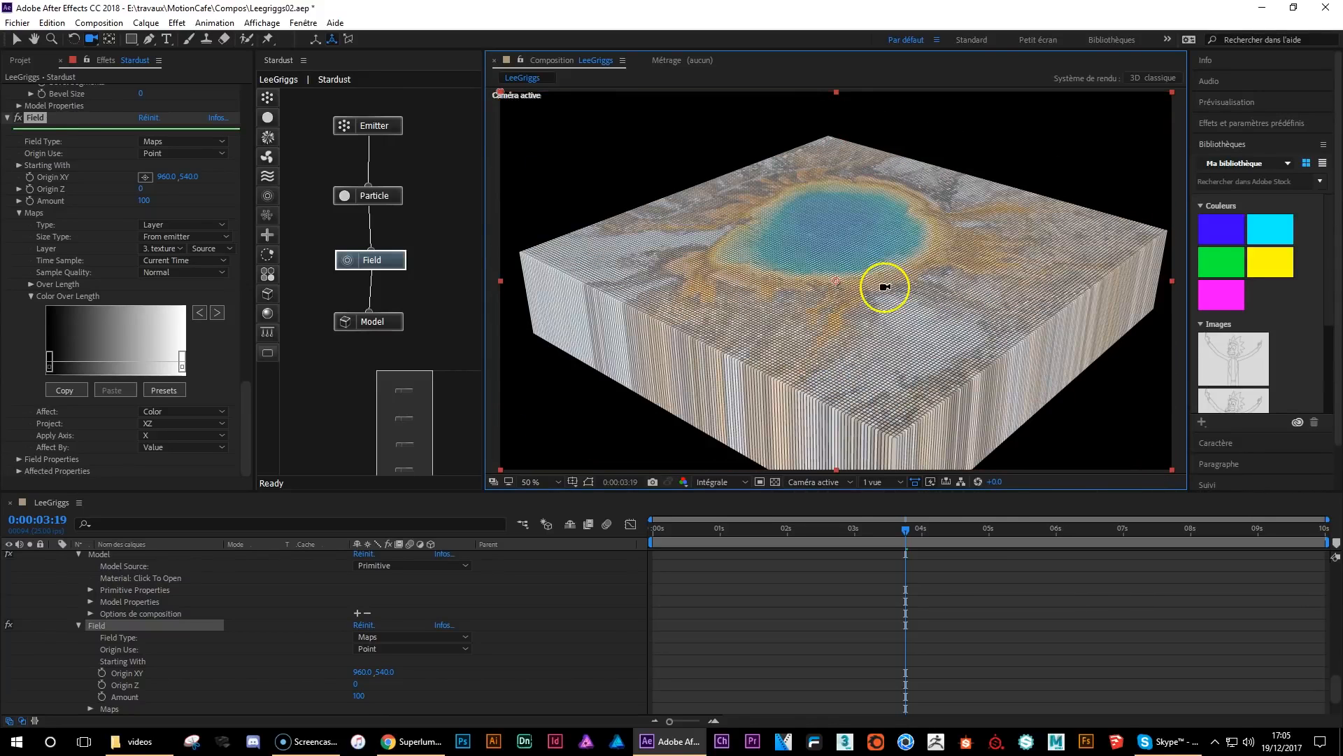
- View the original texture_lake2.jpg footage and compare it with the coloured particle grid in the composition
left_click(21, 60)
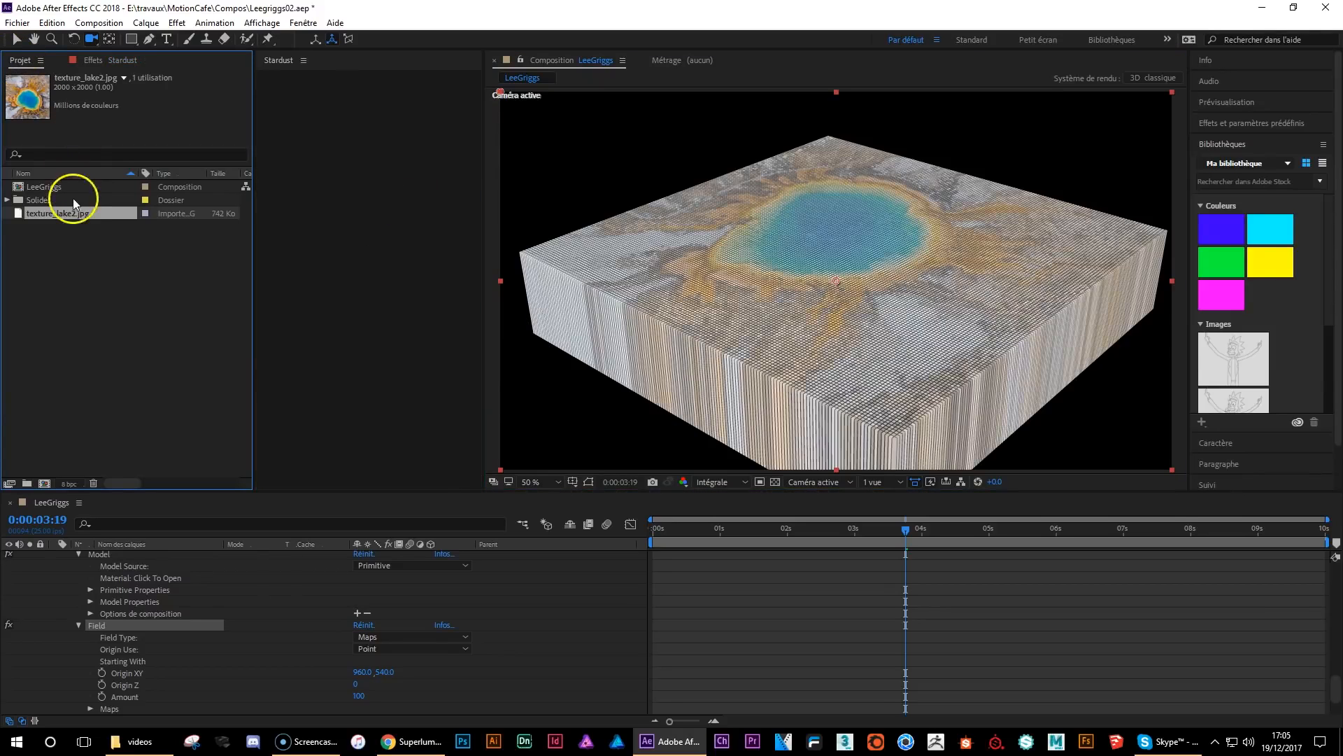
double_click(31, 213)
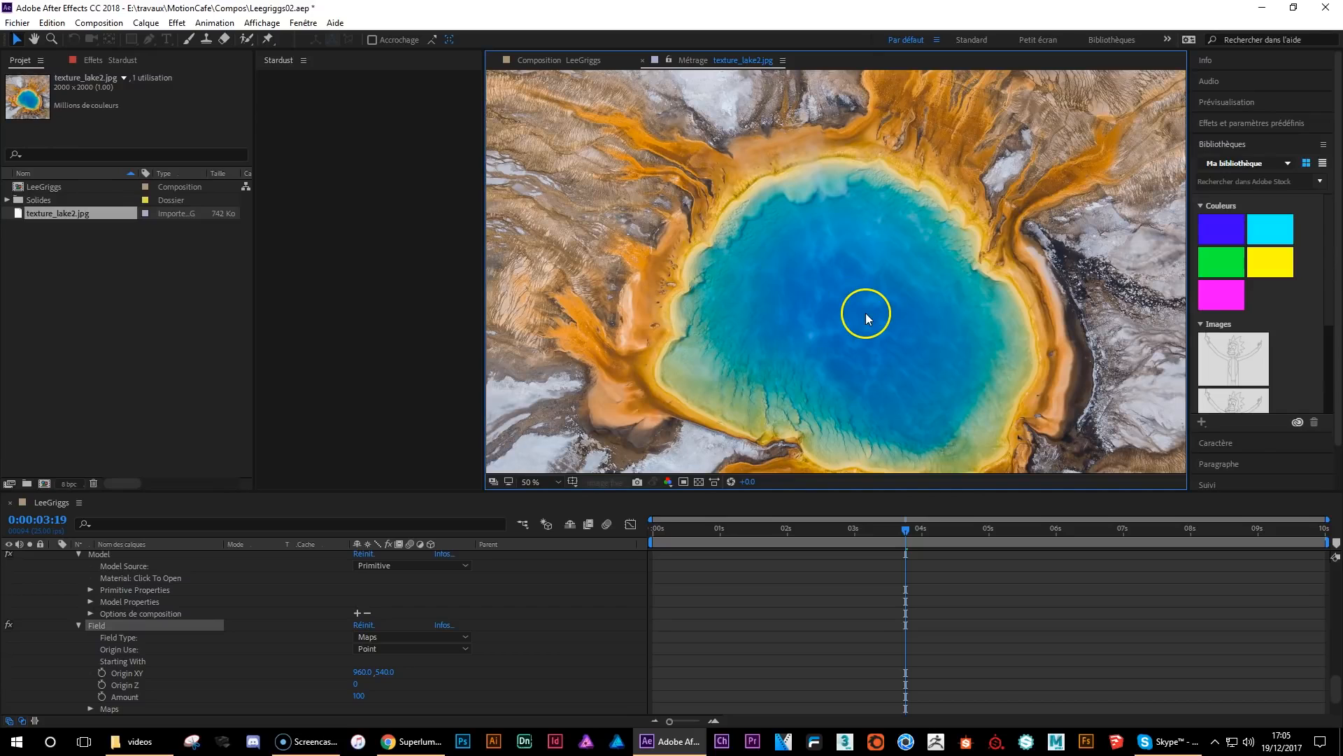
left_click(643, 60)
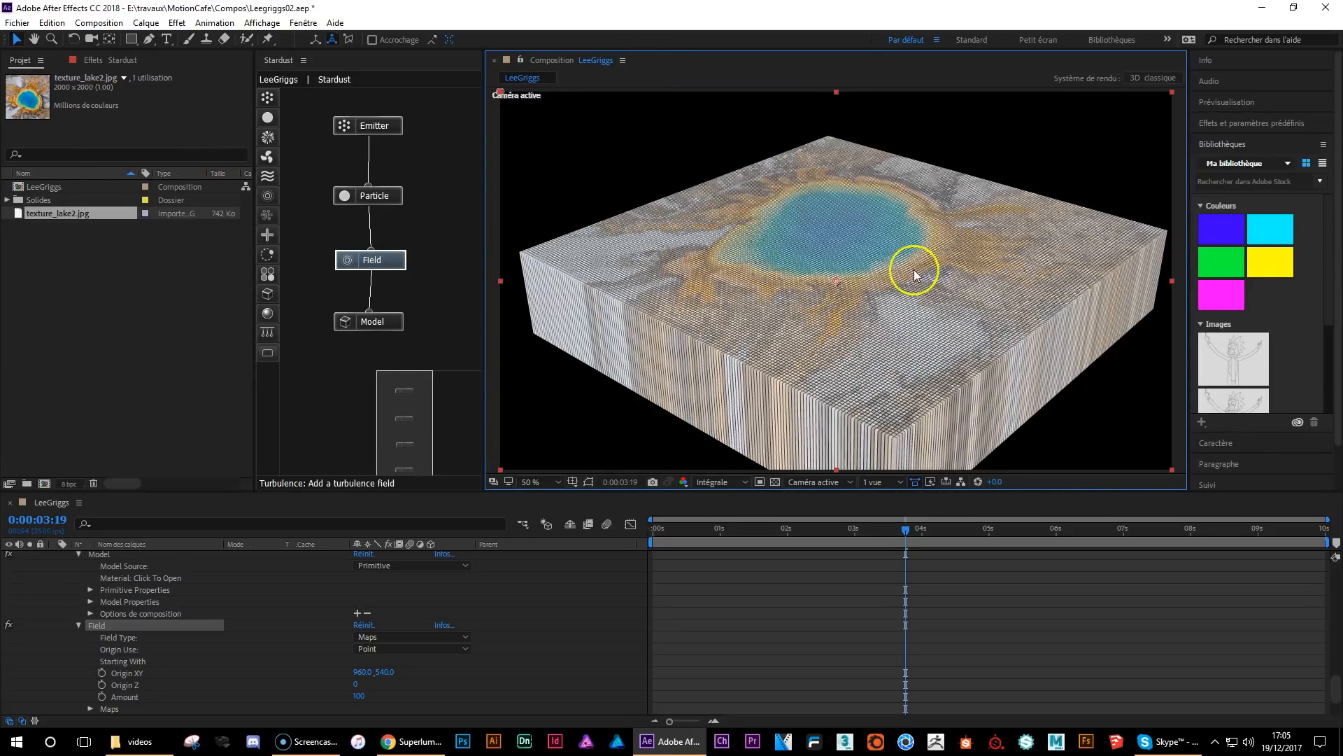
left_click(93, 39)
left_click_drag(953, 284, 865, 348)
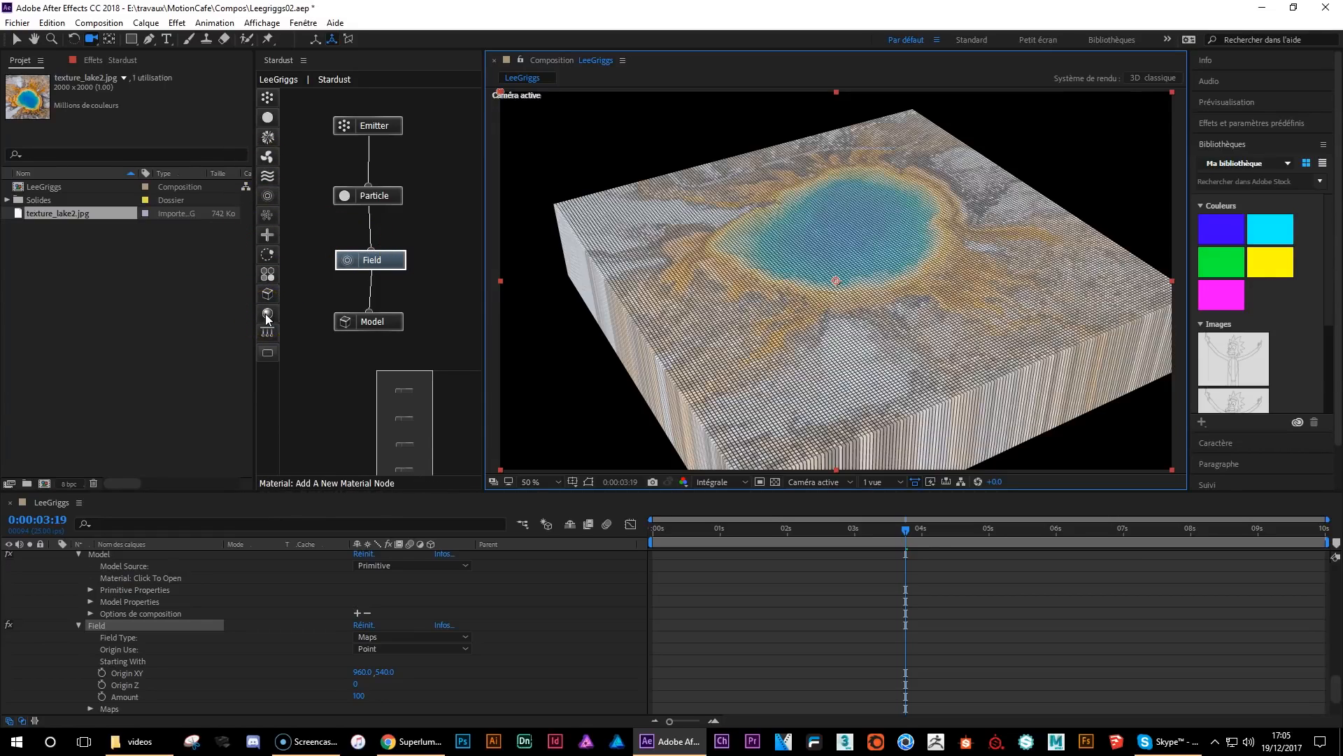
- Add a Material node linked below the Model node and save the project incrementally as Leegriggs03.aep
left_click_drag(267, 318, 339, 376)
left_click_drag(368, 320, 368, 320)
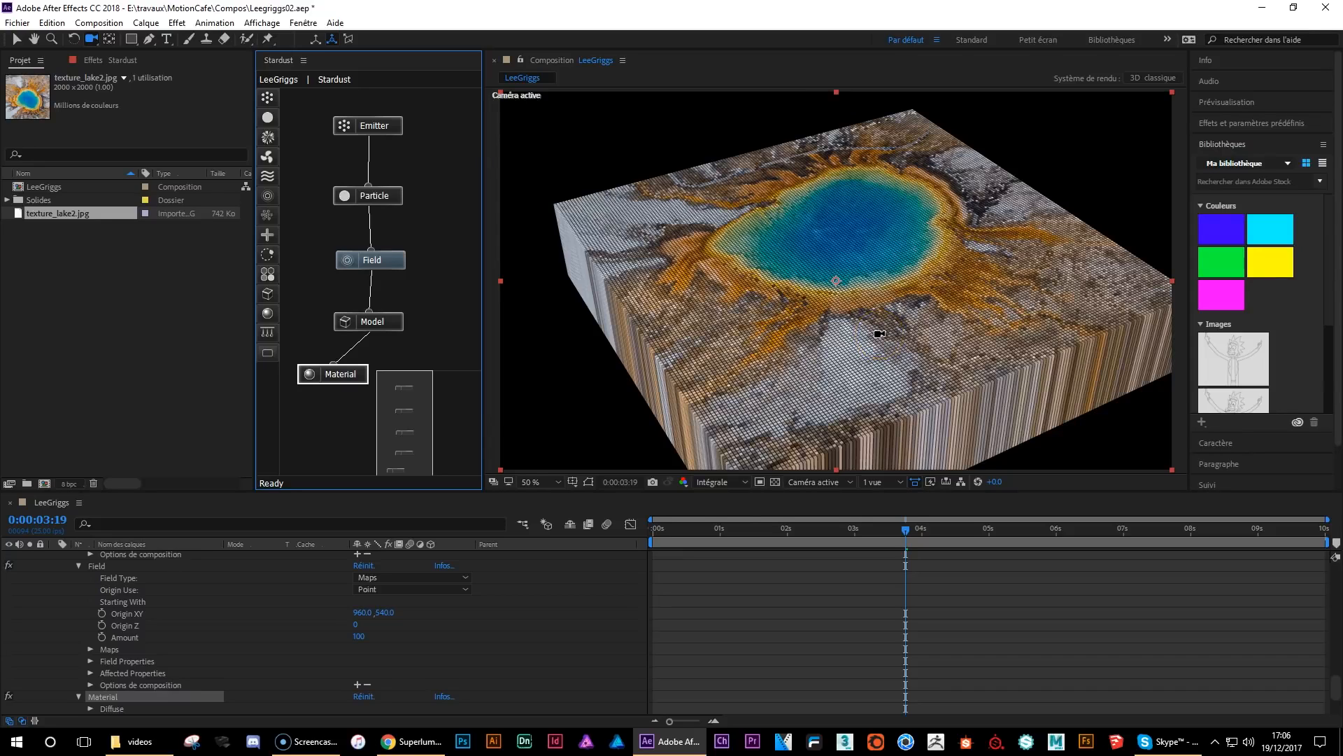
left_click(703, 107)
left_click(938, 416)
left_click(378, 262)
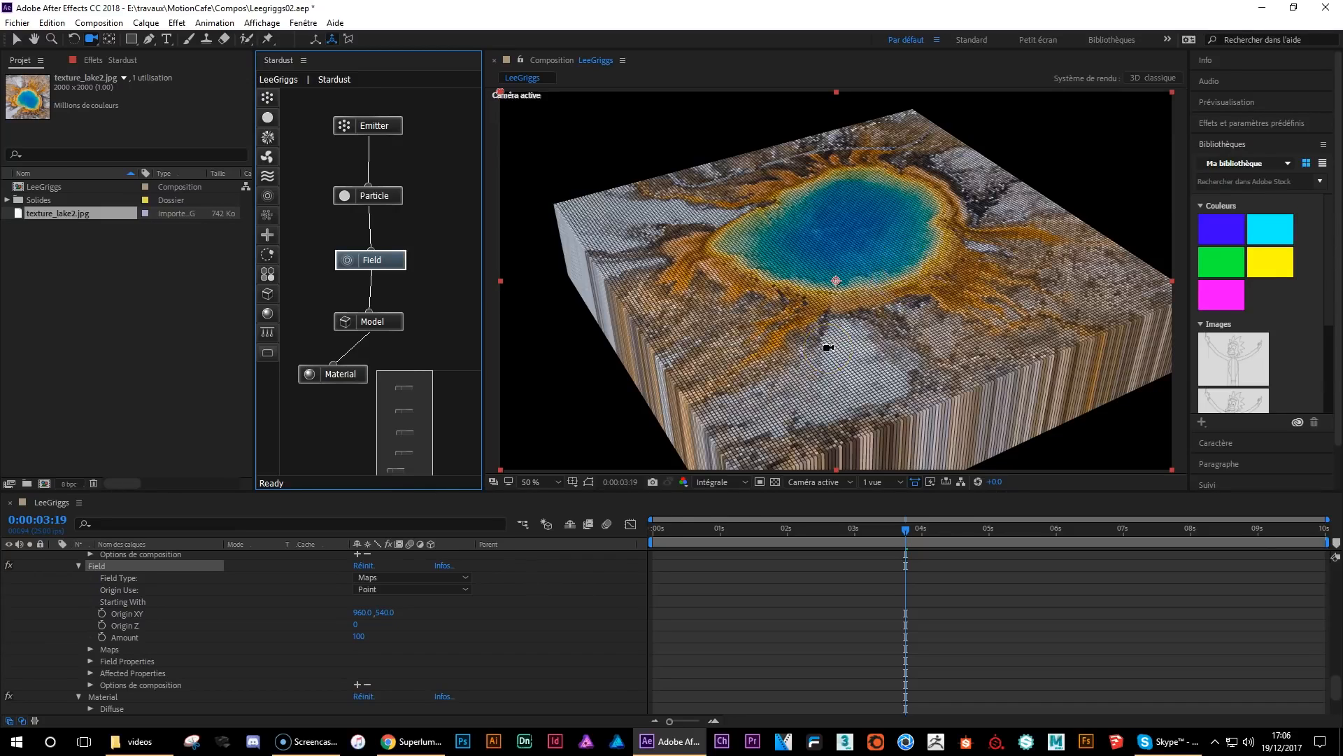
key("ctrl+alt+shift+s")
- Rename the Field node "Field Color" and move it aside to make room for another node beside it
left_click_drag(391, 264, 360, 259)
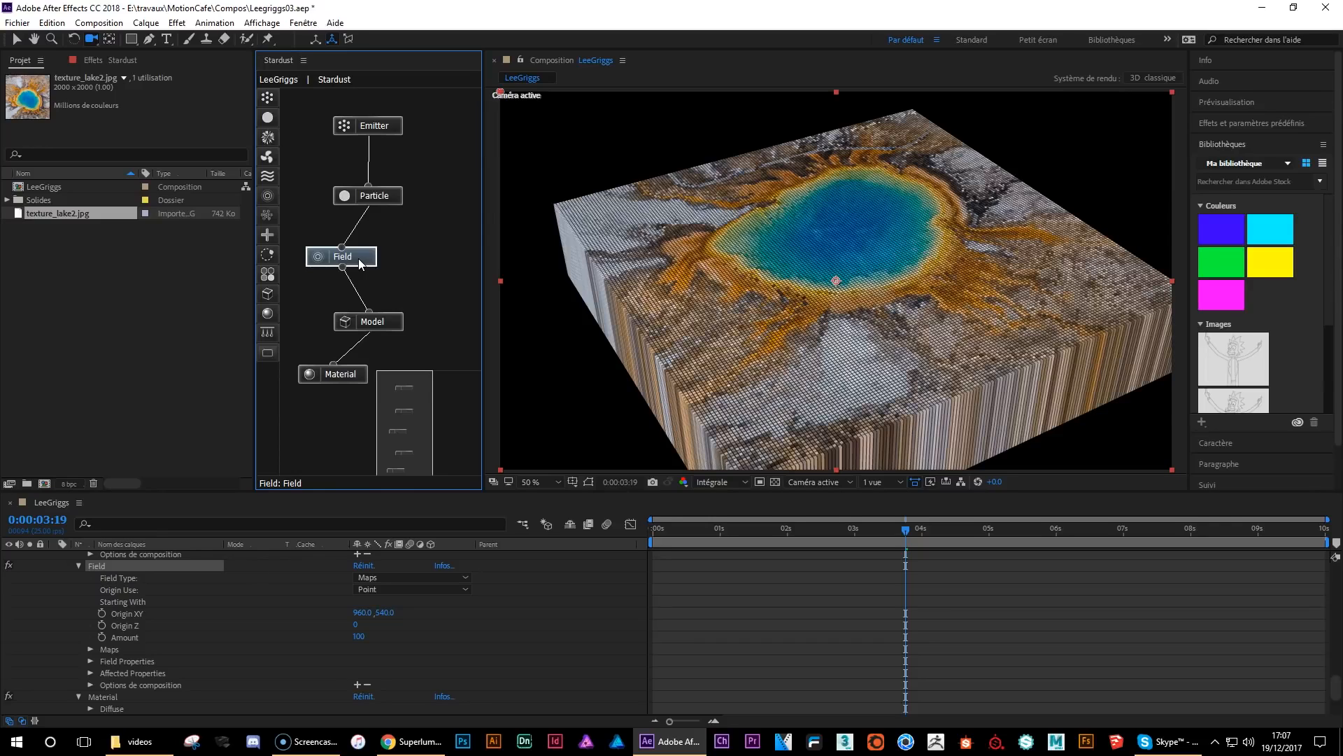
left_click(123, 59)
left_click(369, 263)
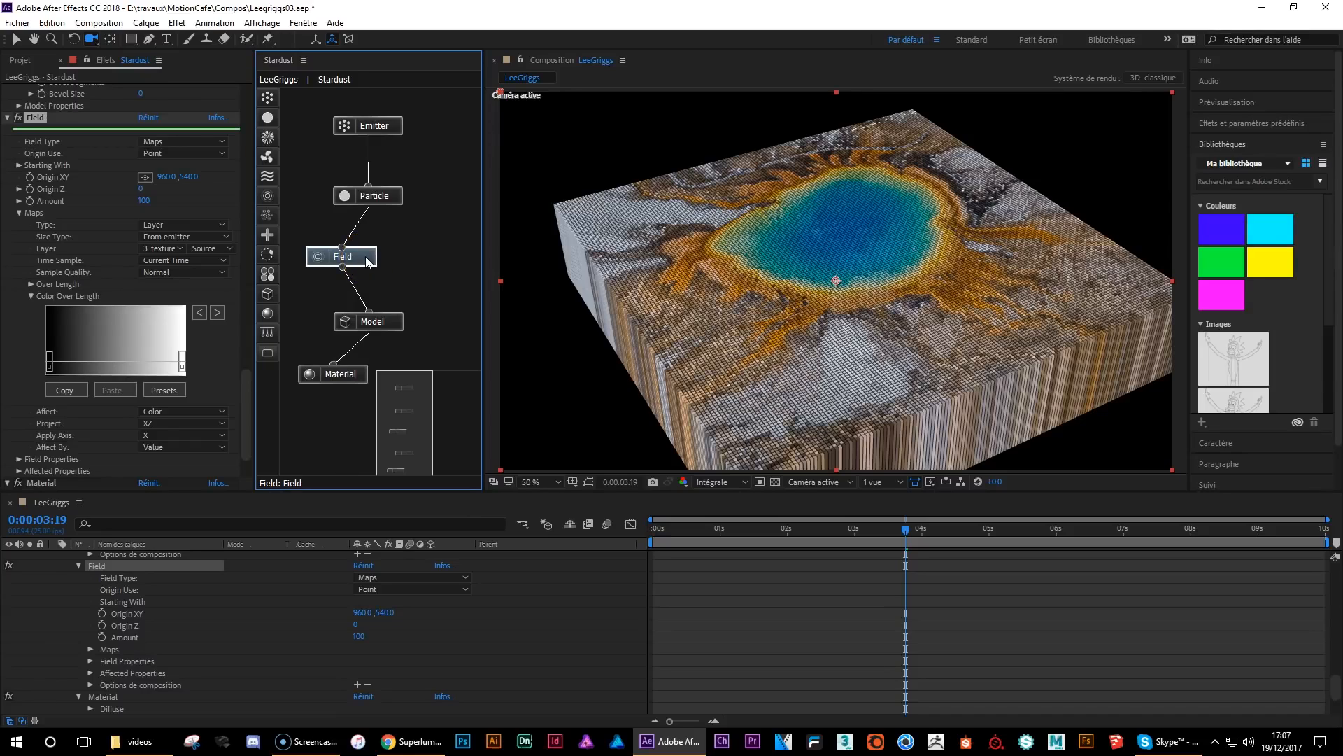
key("Return")
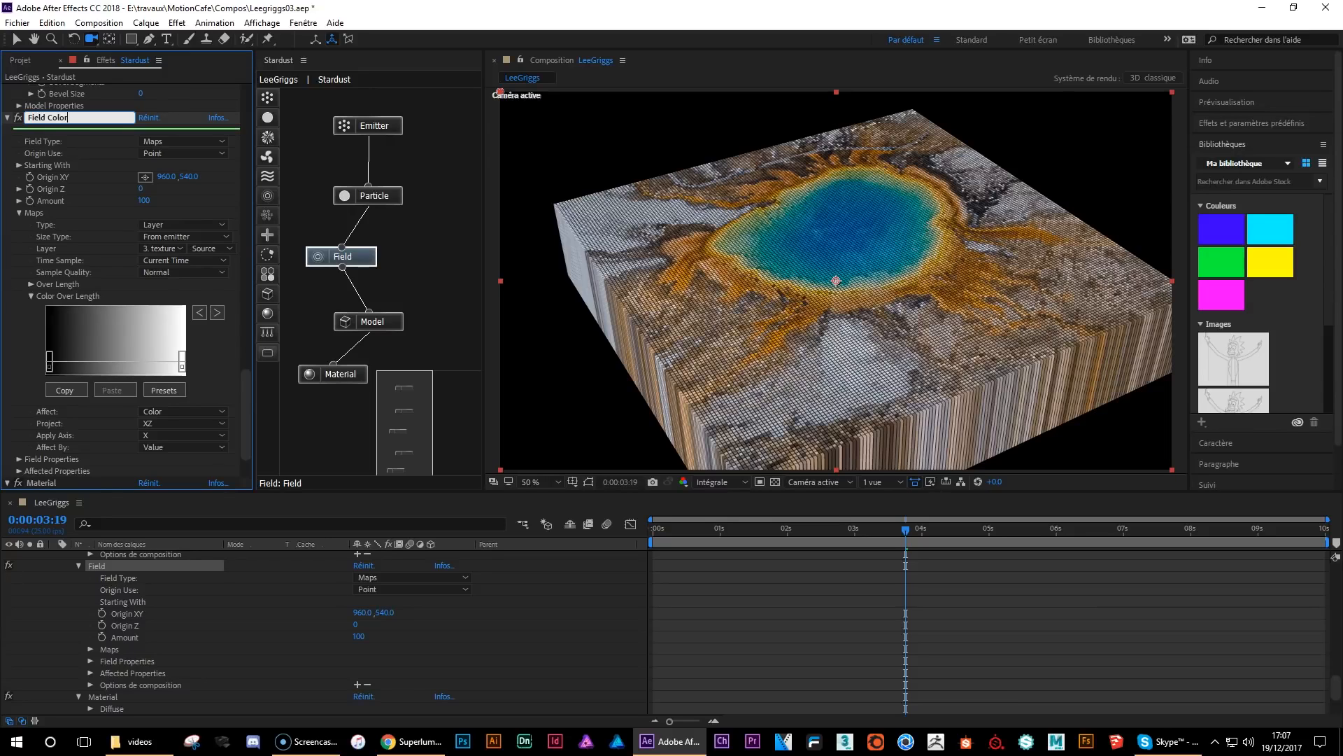
key("Return")
left_click(355, 260)
left_click_drag(355, 259, 349, 263)
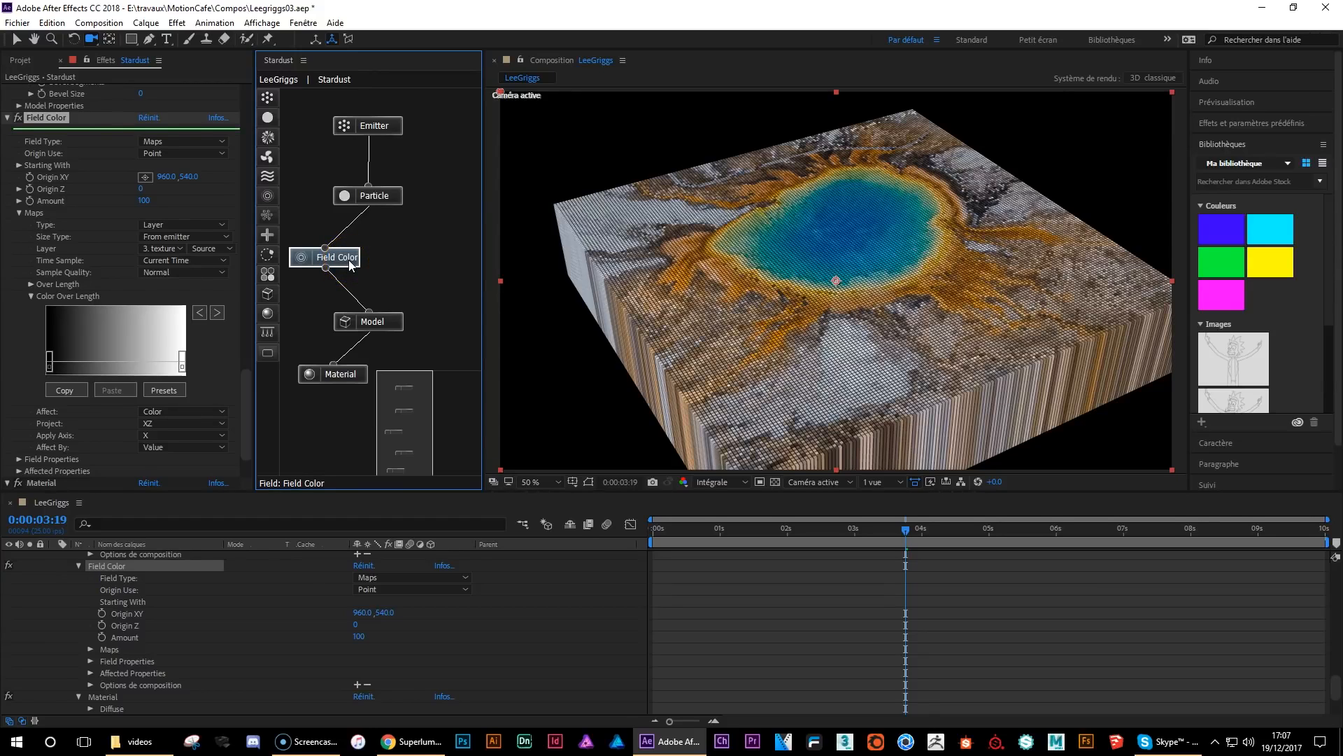
- Duplicate the Field Color node and link the copy between the Particle and Model nodes, parallel to the original
key("ctrl+d")
left_click_drag(348, 259, 377, 196)
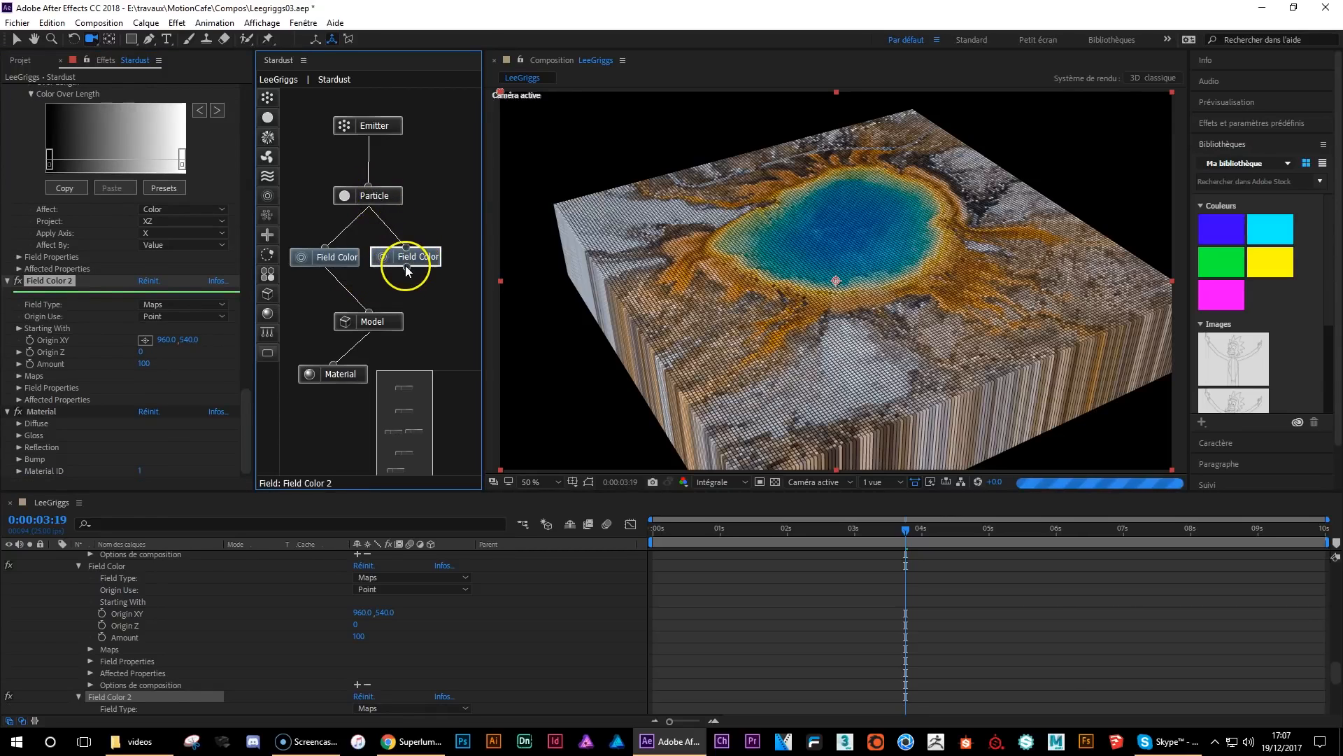
left_click_drag(376, 318, 373, 321)
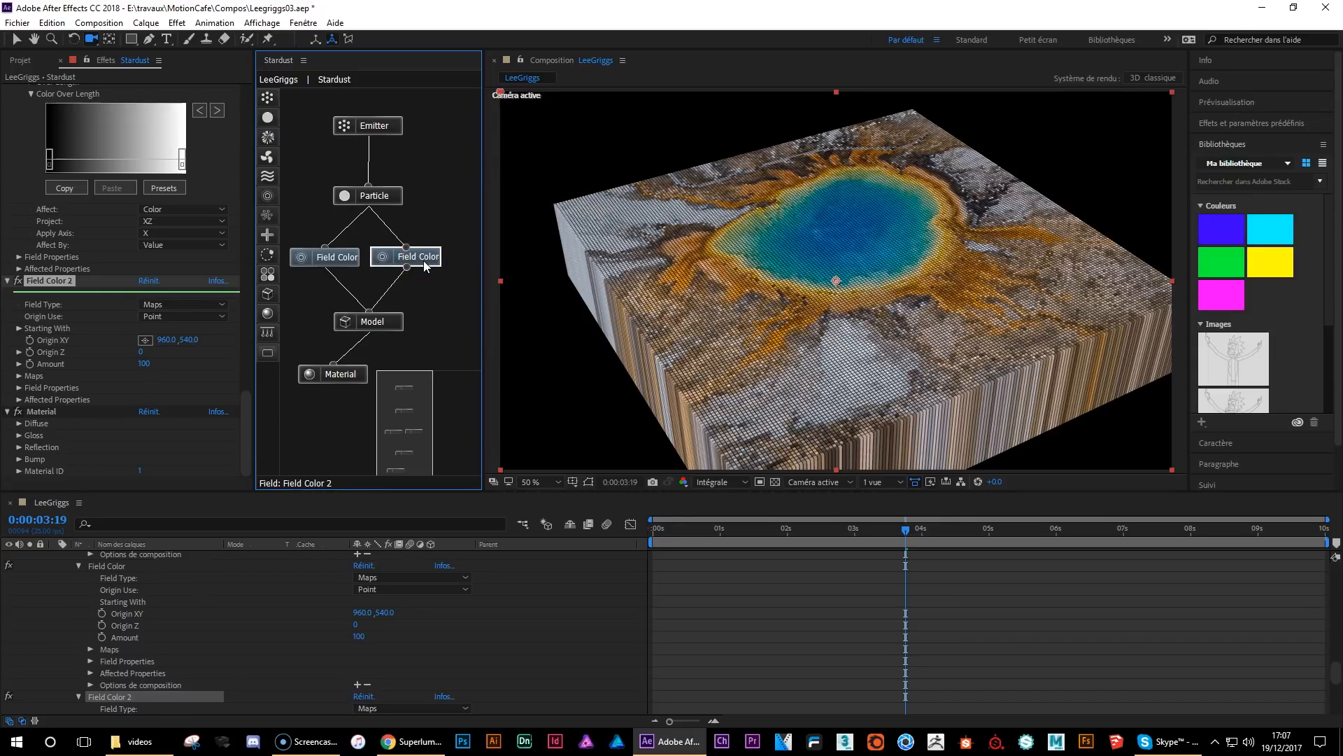
- Rename the duplicated field node "Field position" and shift it slightly away from Field Color
key("Return")
type("F")
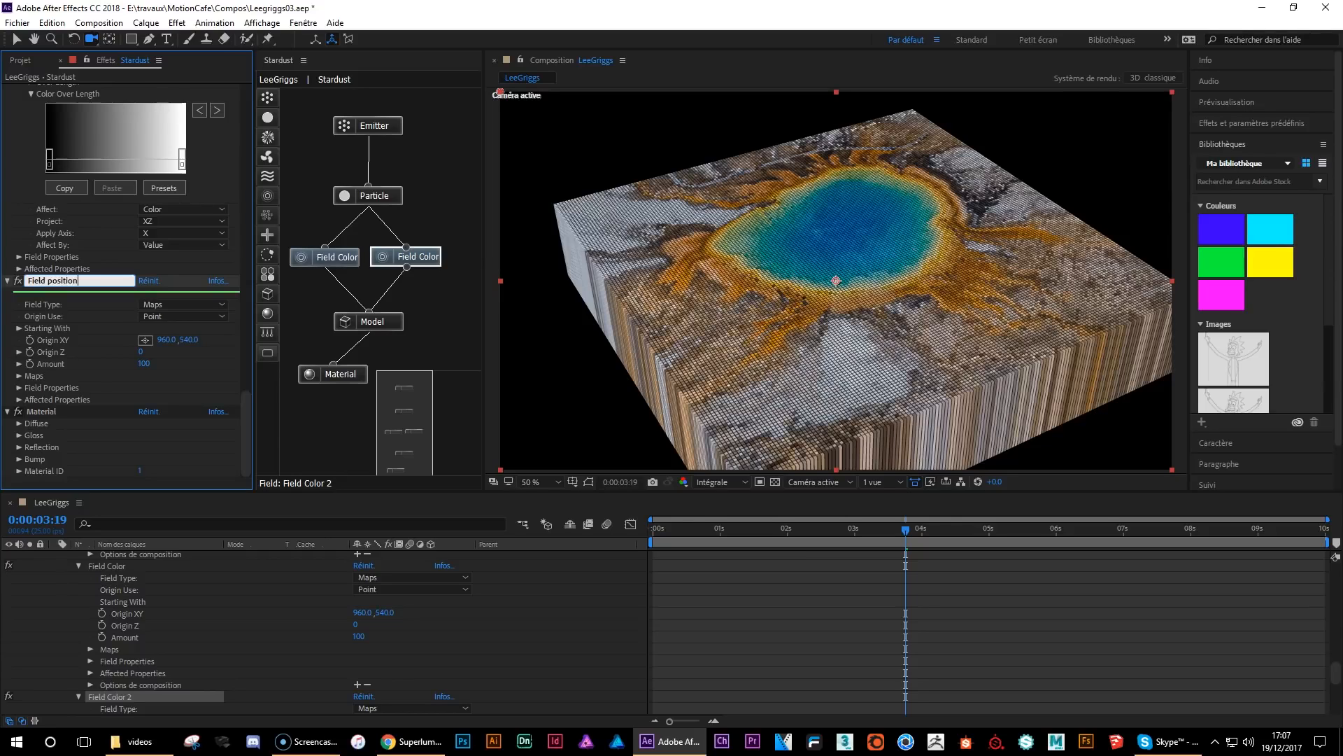
key("Return")
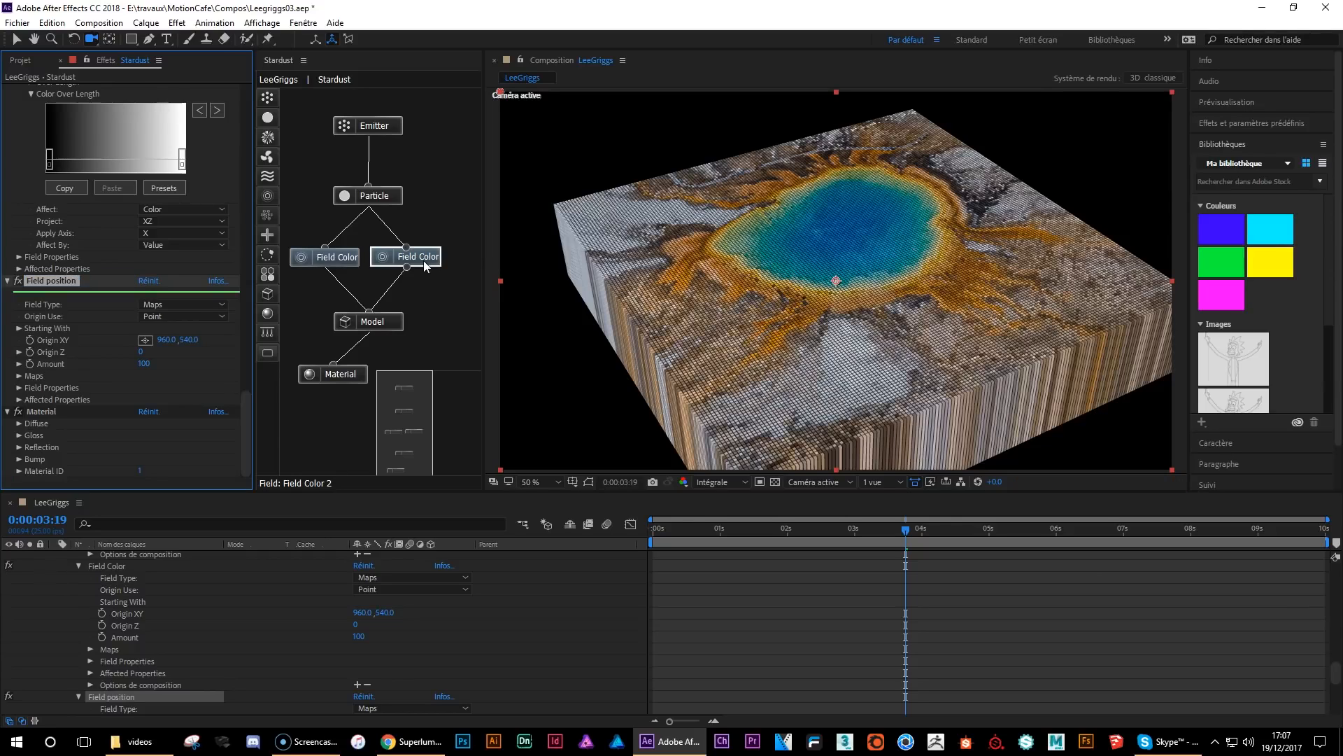
left_click_drag(422, 261, 435, 259)
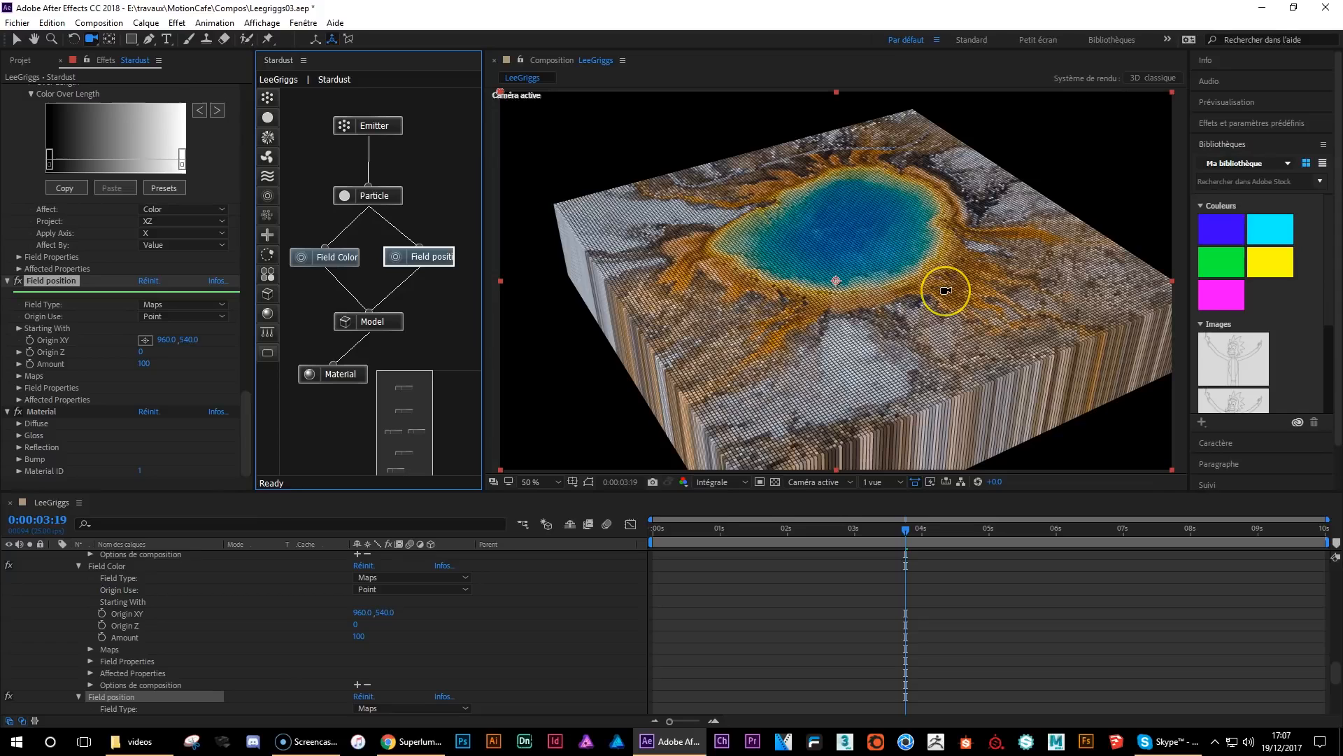
- Make the Field position node's map affect Position and set its Apply Axis to Y
left_click(24, 378)
scroll(123, 384, "down", 3)
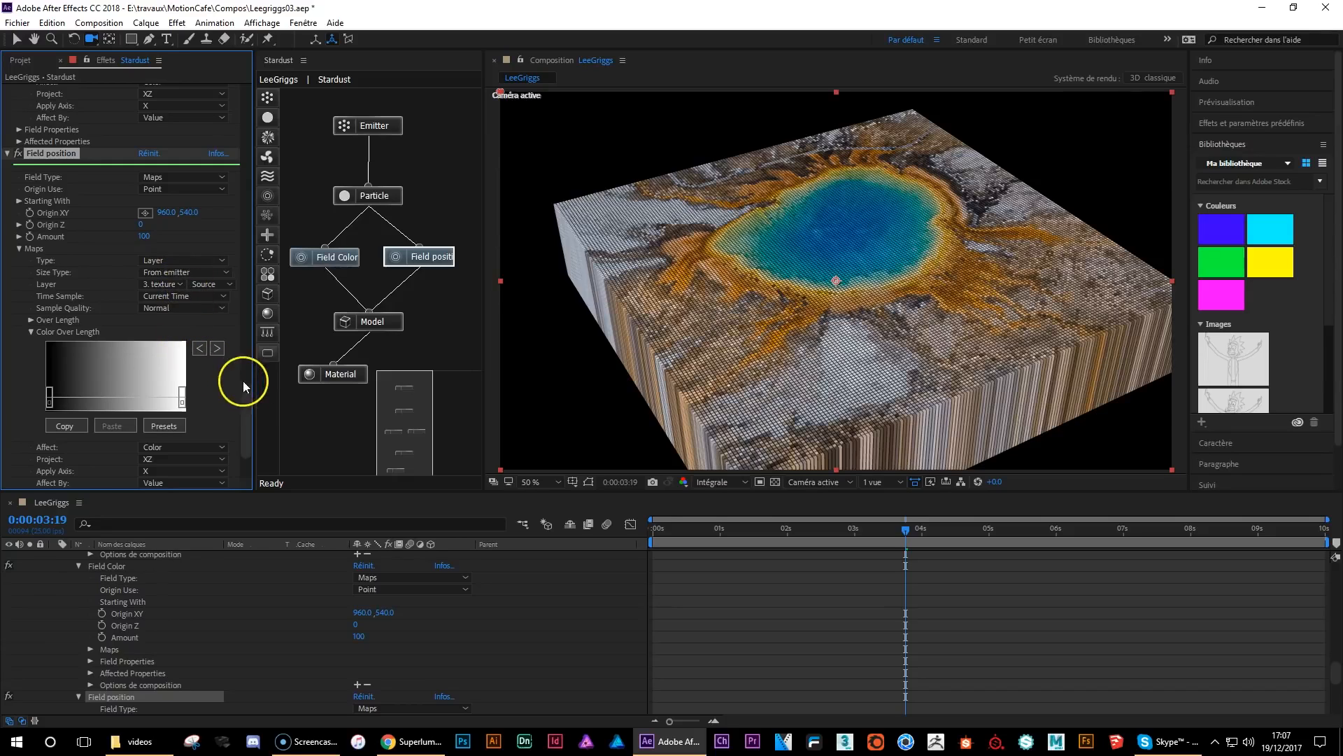
left_click_drag(247, 389, 247, 413)
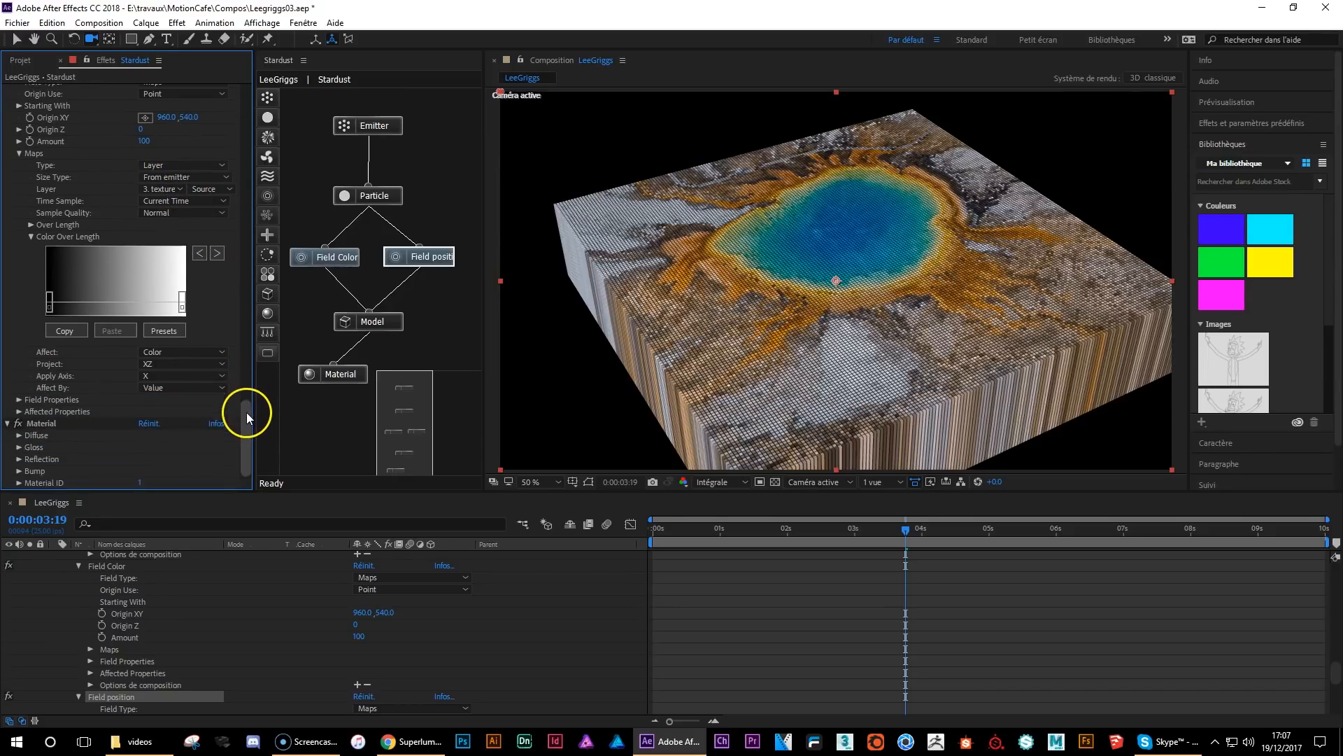
left_click(175, 355)
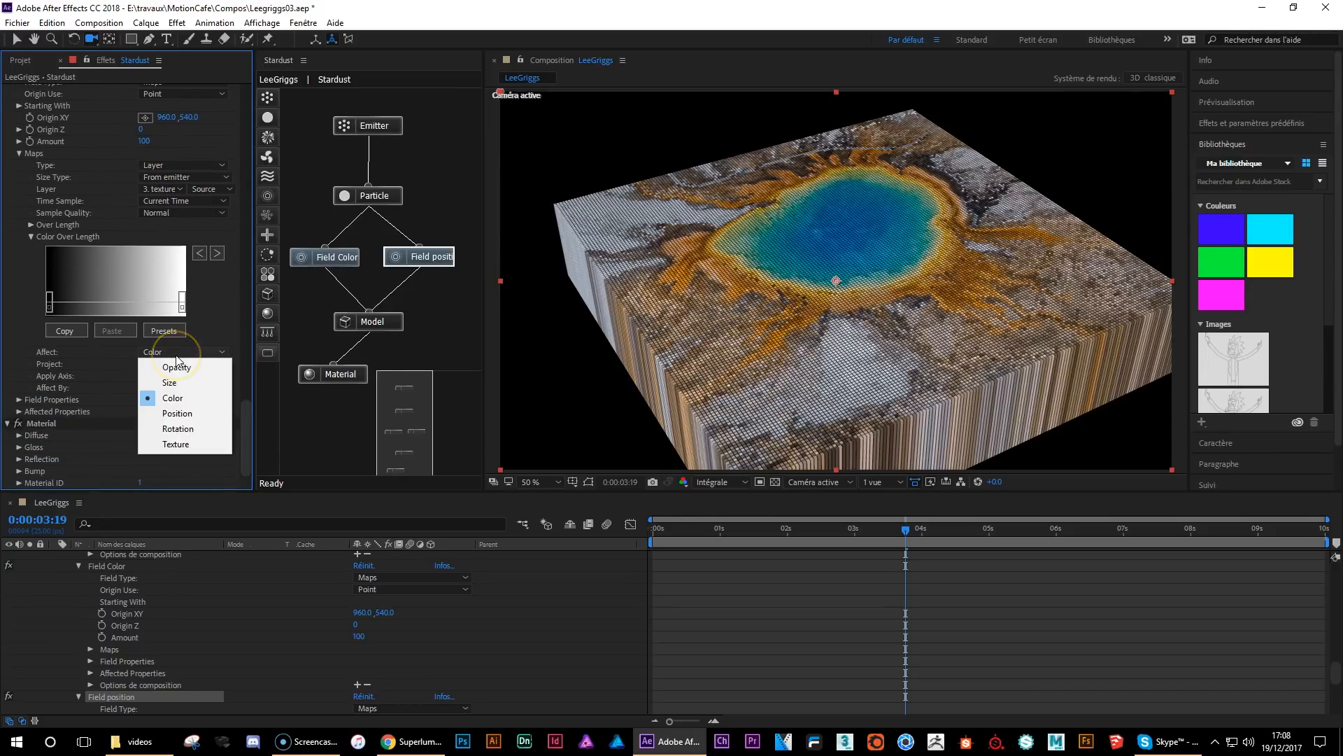
left_click(178, 413)
left_click(789, 407)
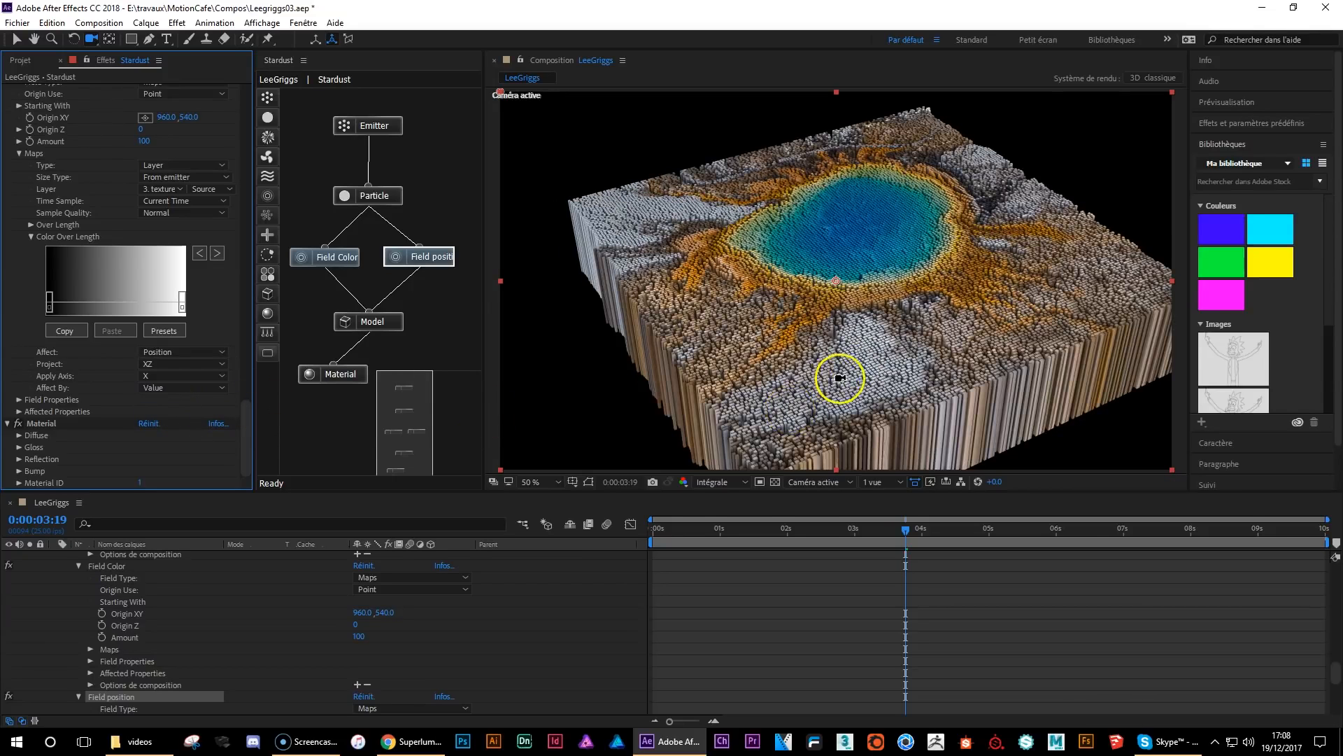
left_click(195, 375)
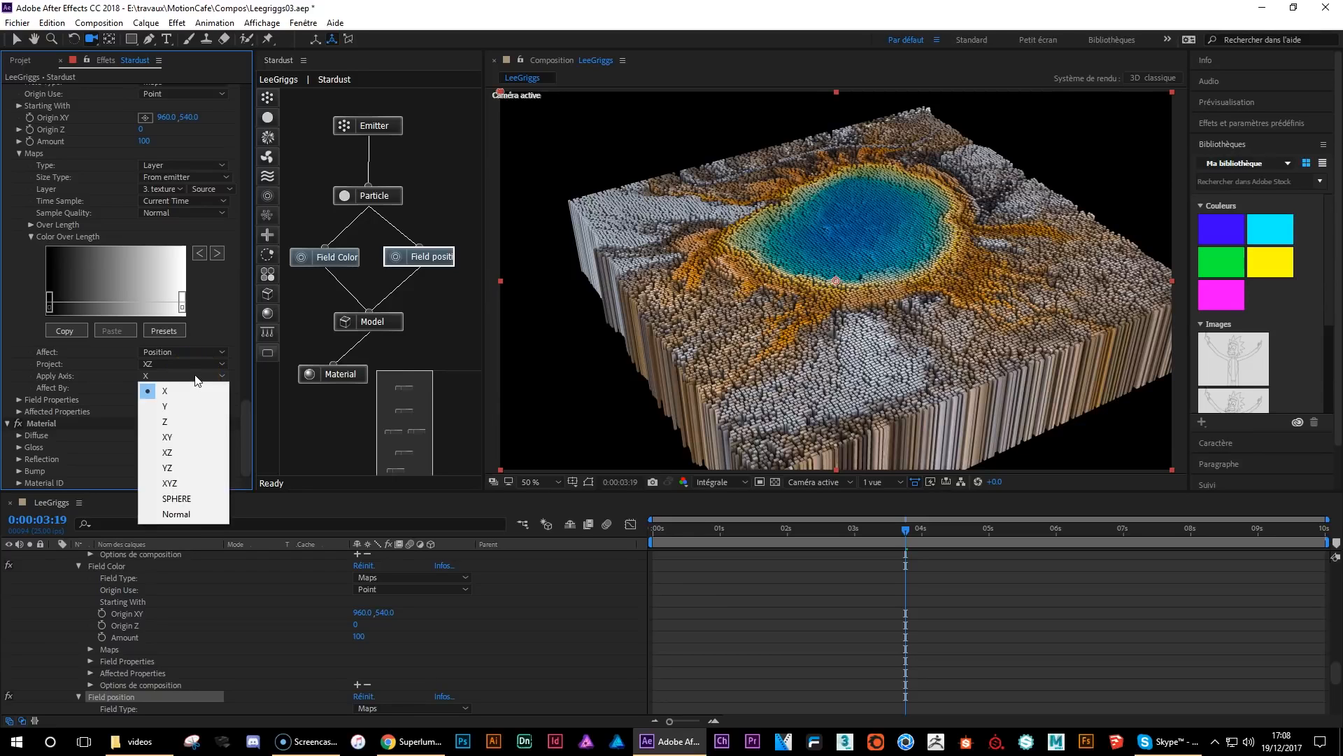
left_click(182, 406)
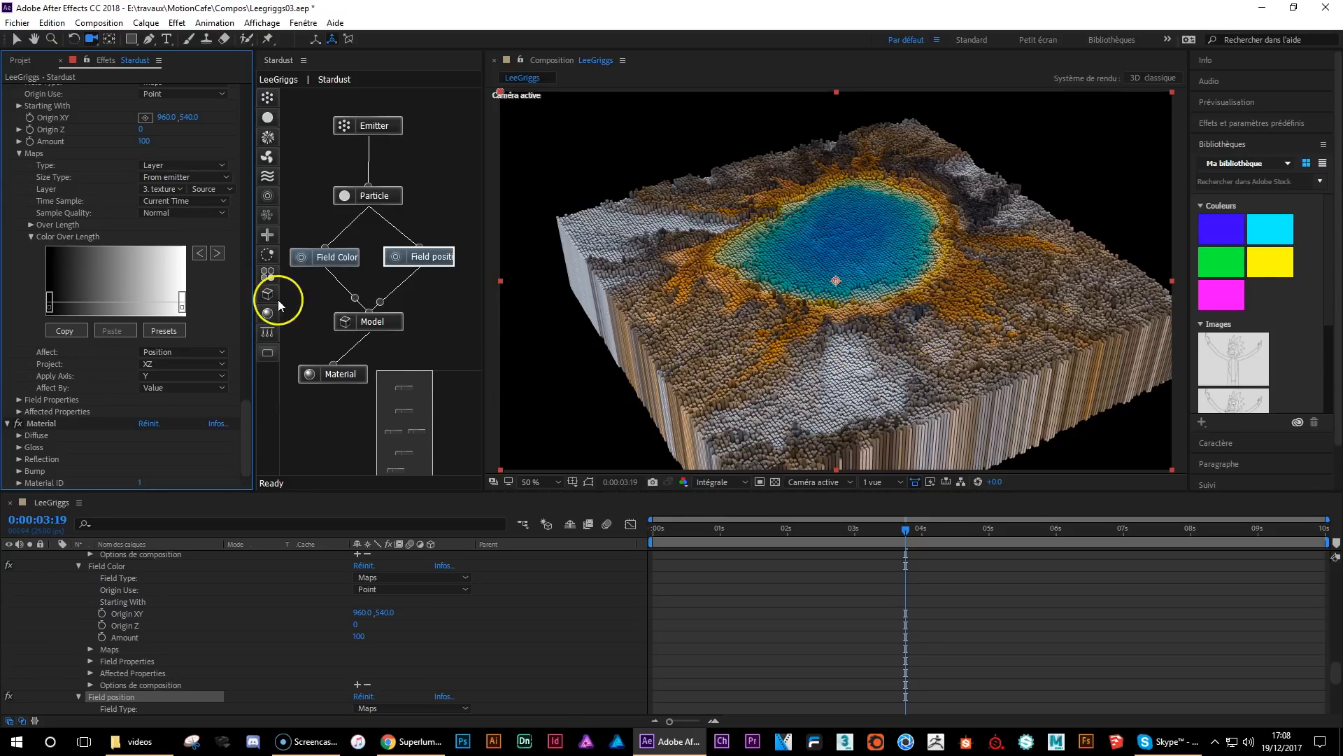
- Examine the height displacement produced by the Field position node, including a closer view of the lake and its surroundings
left_click_drag(244, 427, 242, 394)
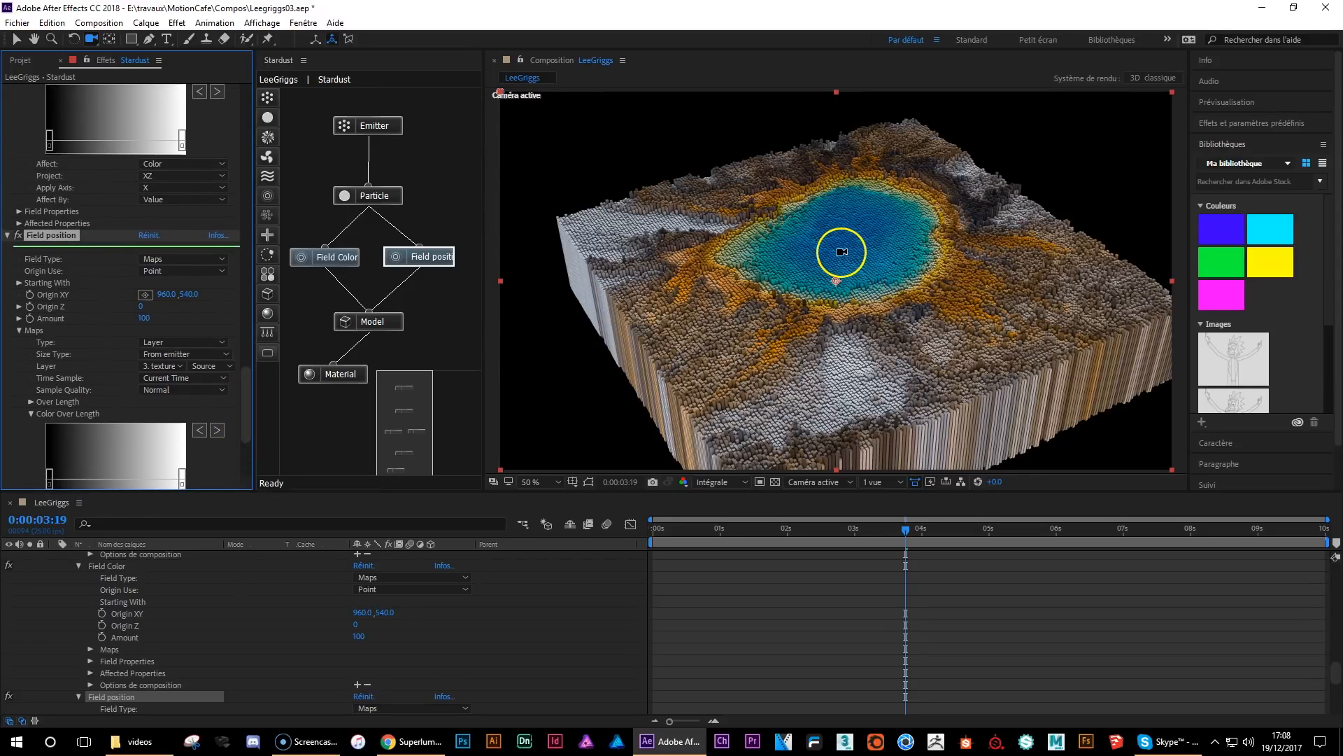
left_click(18, 236)
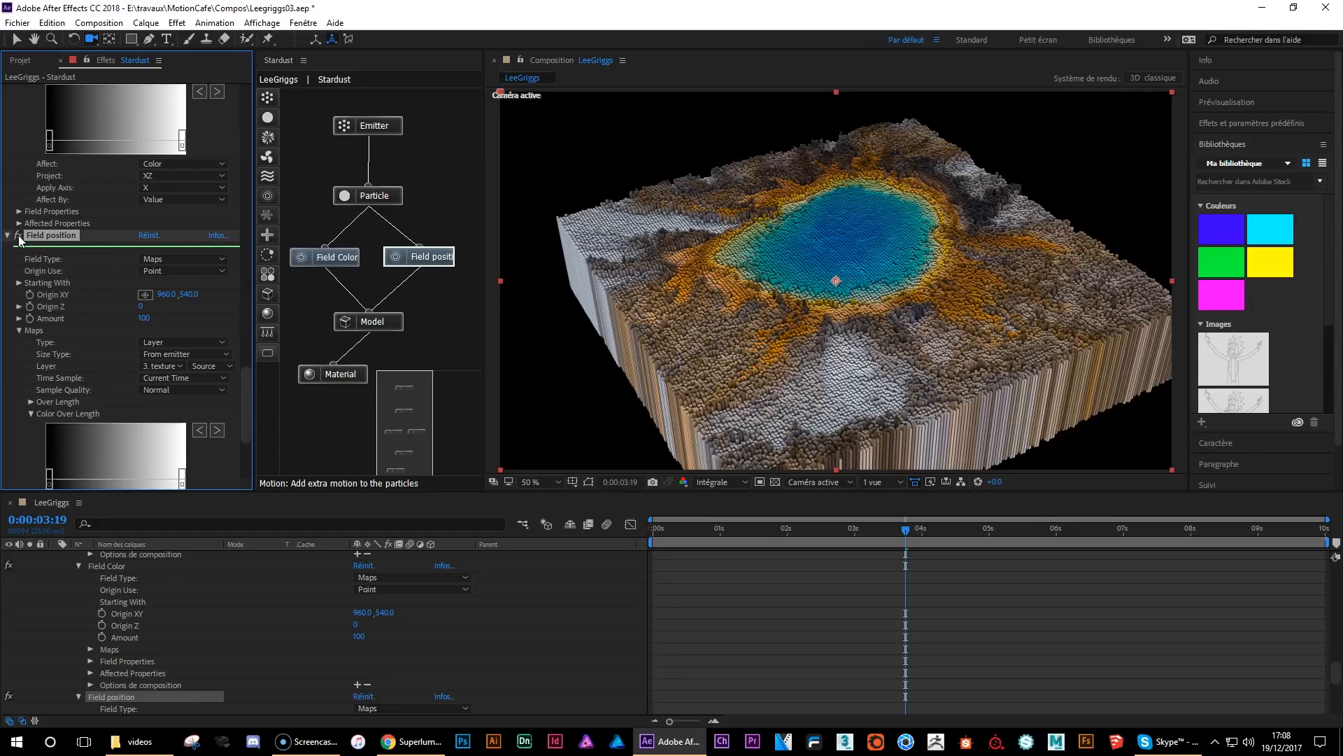
left_click(833, 318)
left_click(824, 221)
left_click_drag(875, 344, 1012, 242)
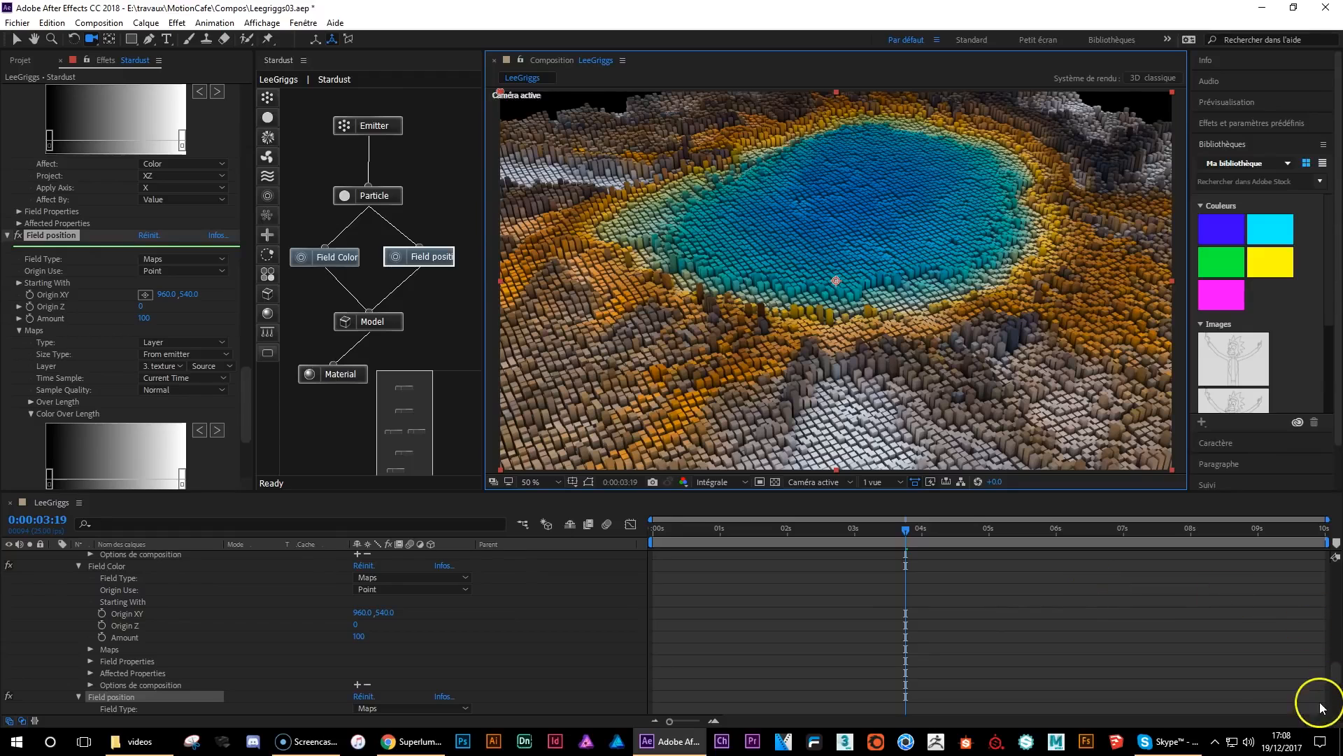
- Collapse the Stardust layer's properties and rename the texture_lake2.jpg layer as Couleur
left_click_drag(1337, 675, 1333, 568)
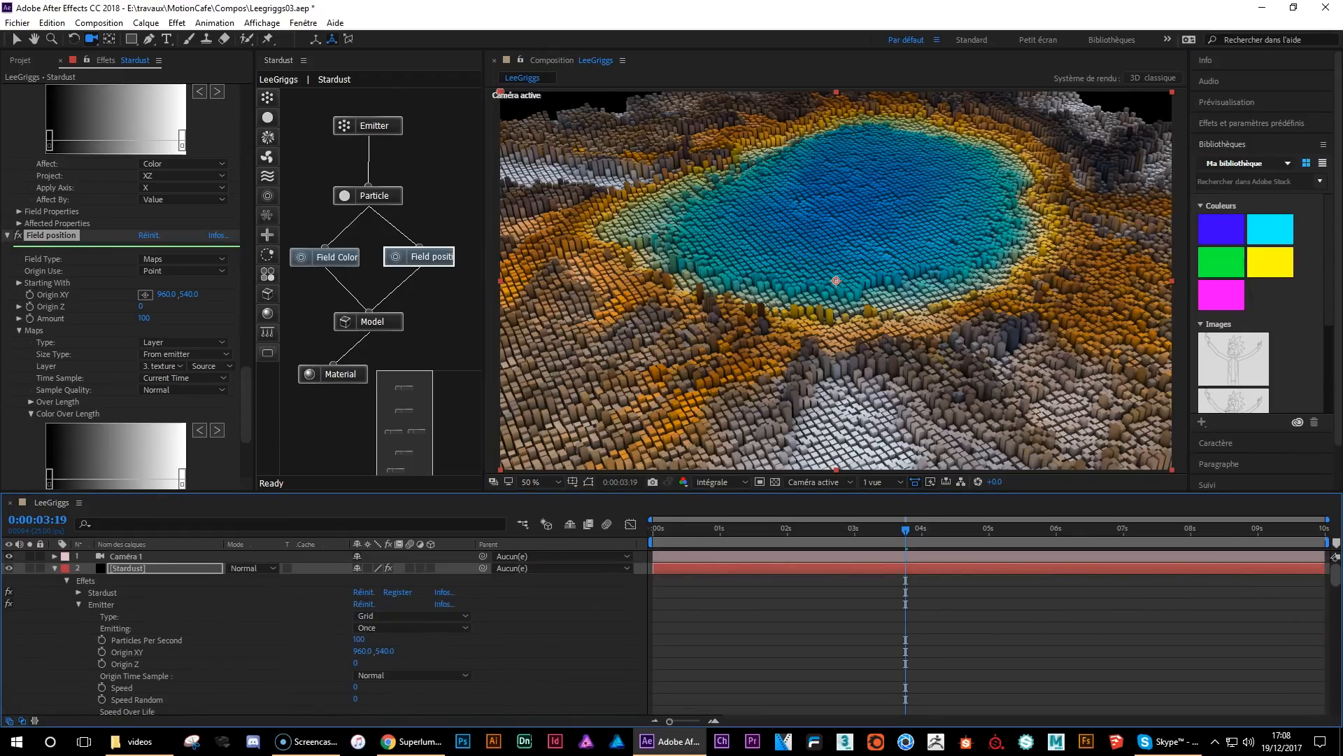
left_click(55, 568)
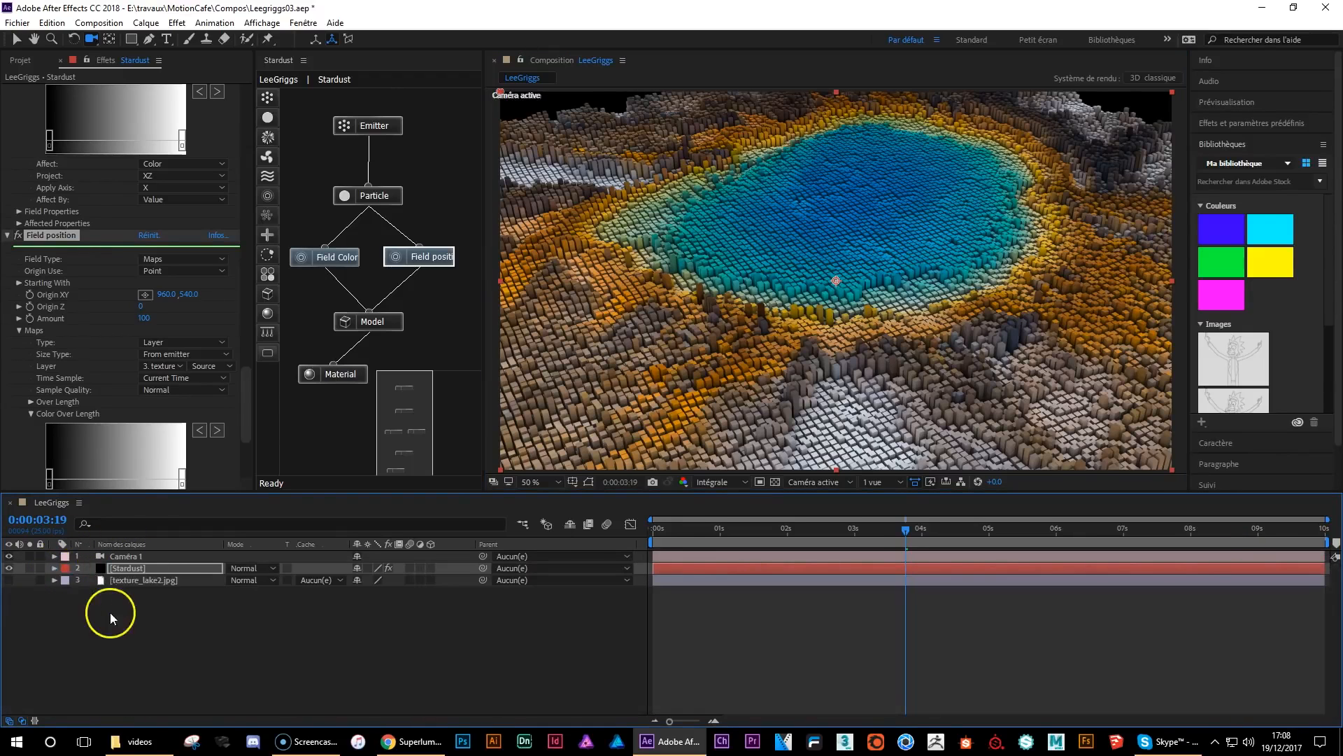
left_click(132, 581)
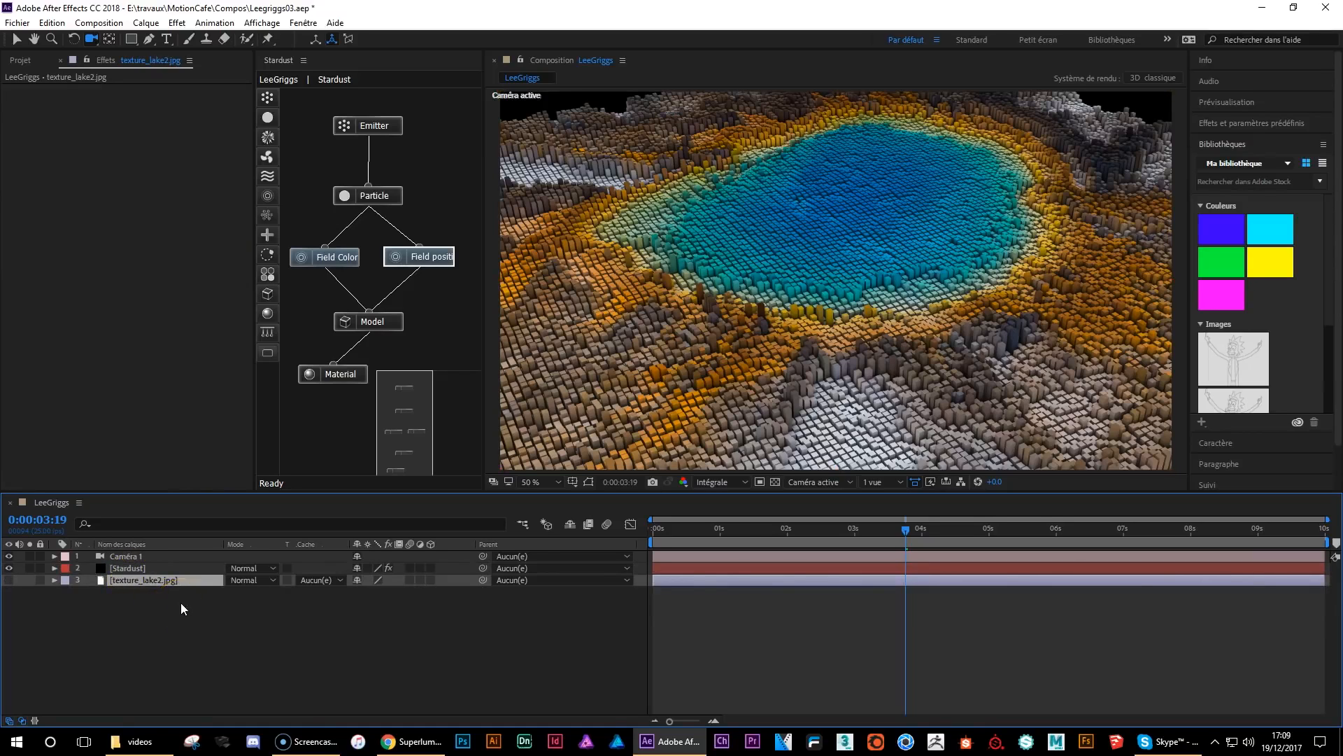
key("Return")
type("Co")
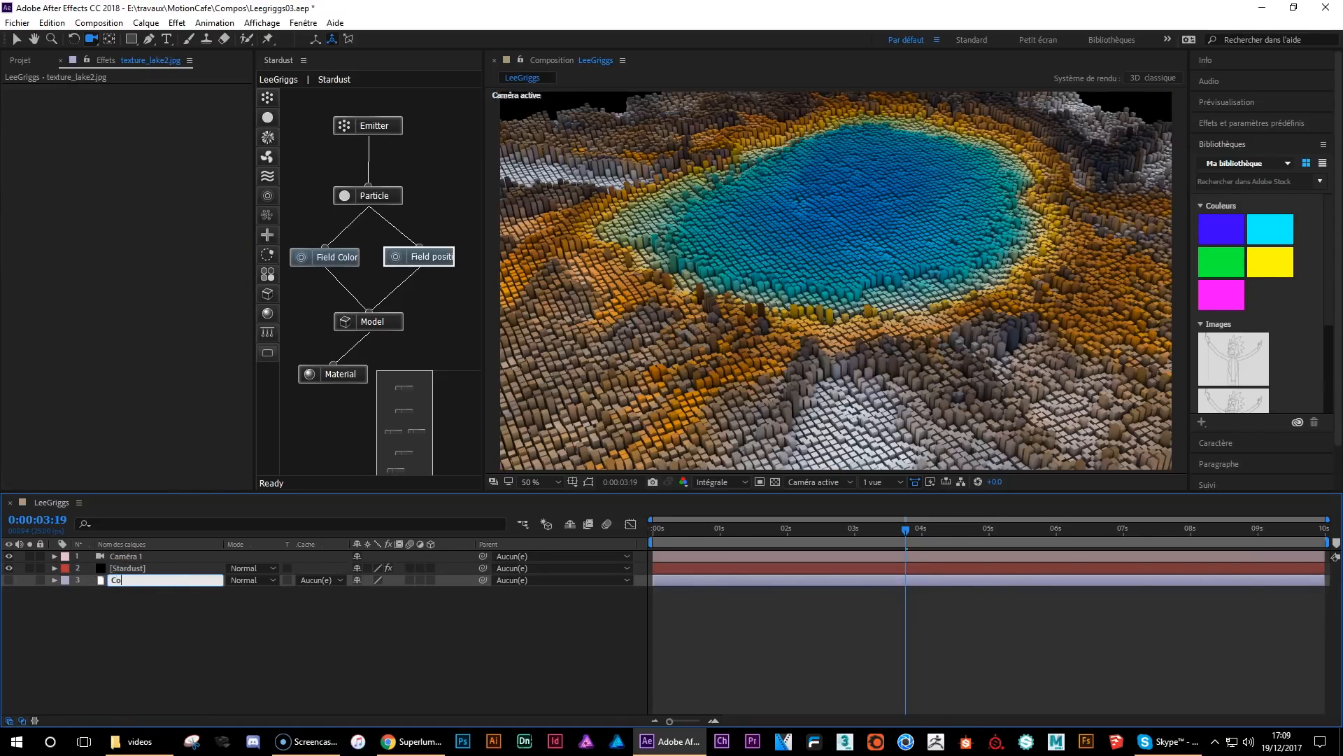
type("uleur")
key("Return")
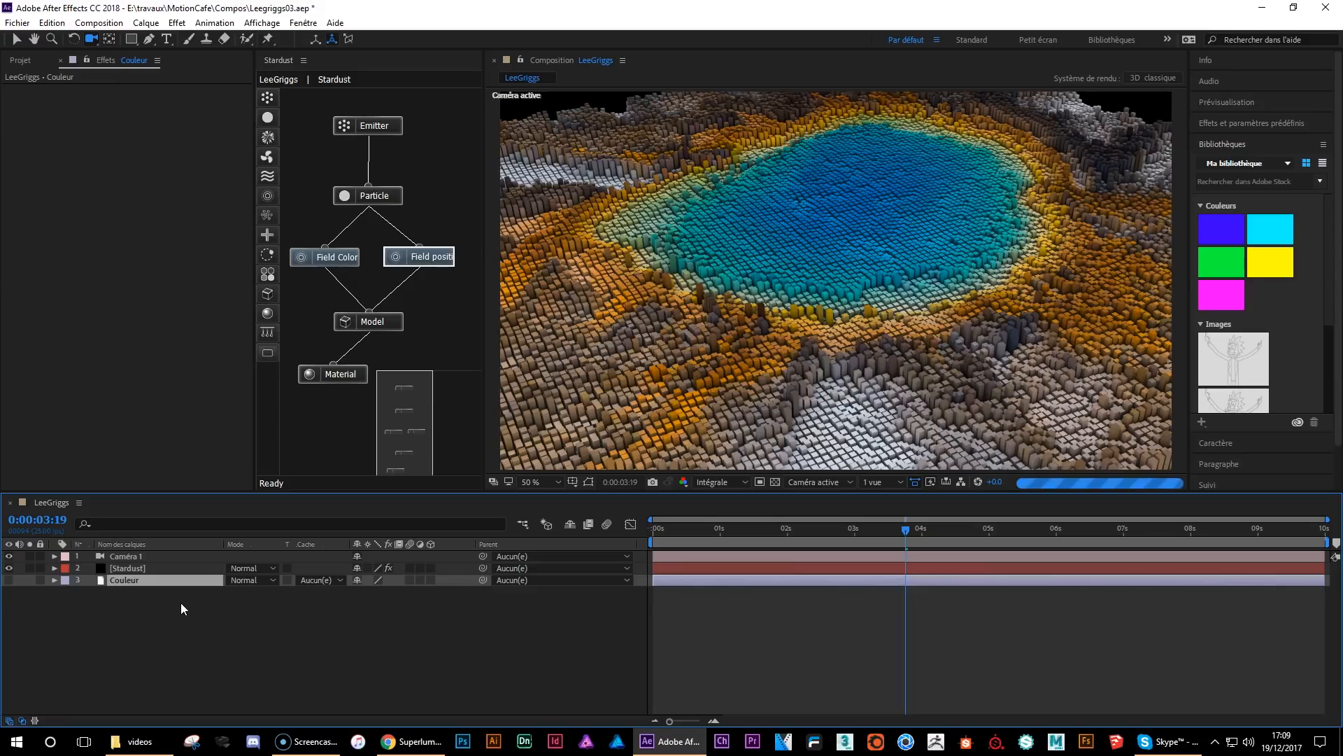
- Duplicate the Couleur layer and rename the copy as Position
left_click(174, 572)
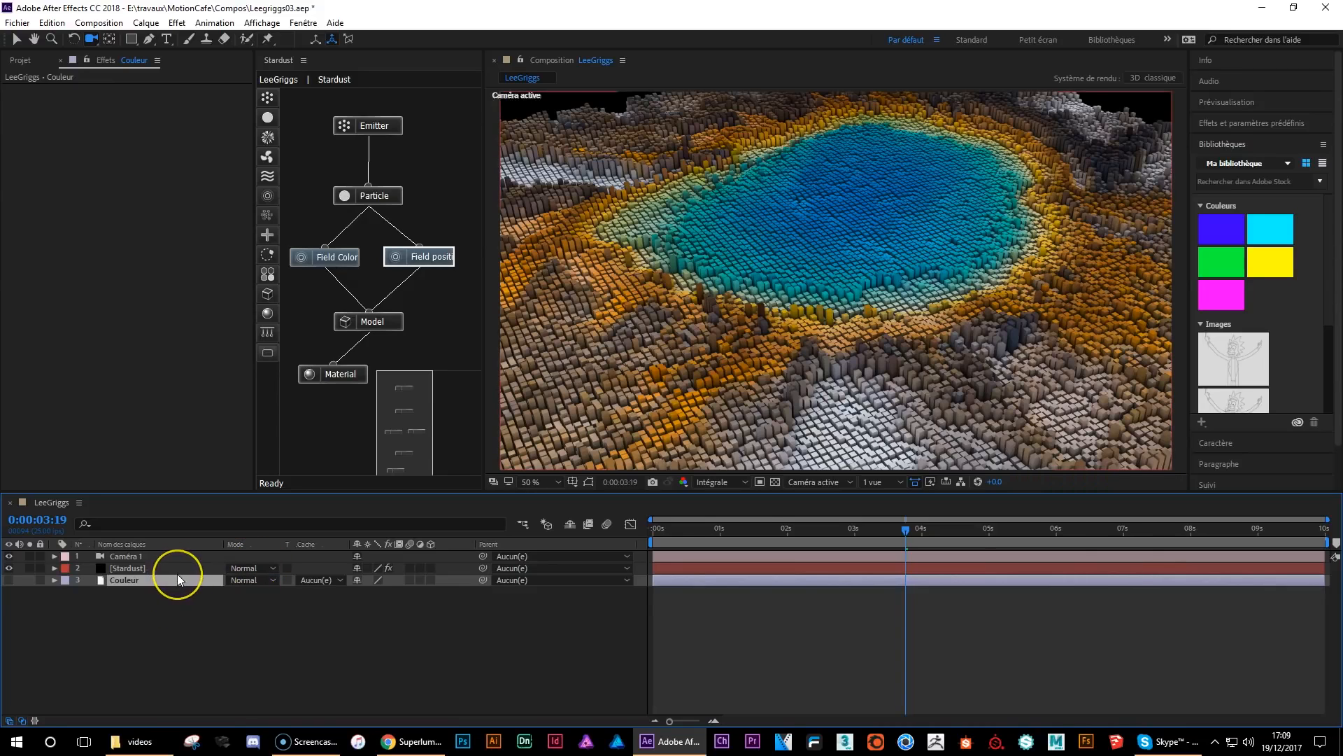
key("ctrl+d")
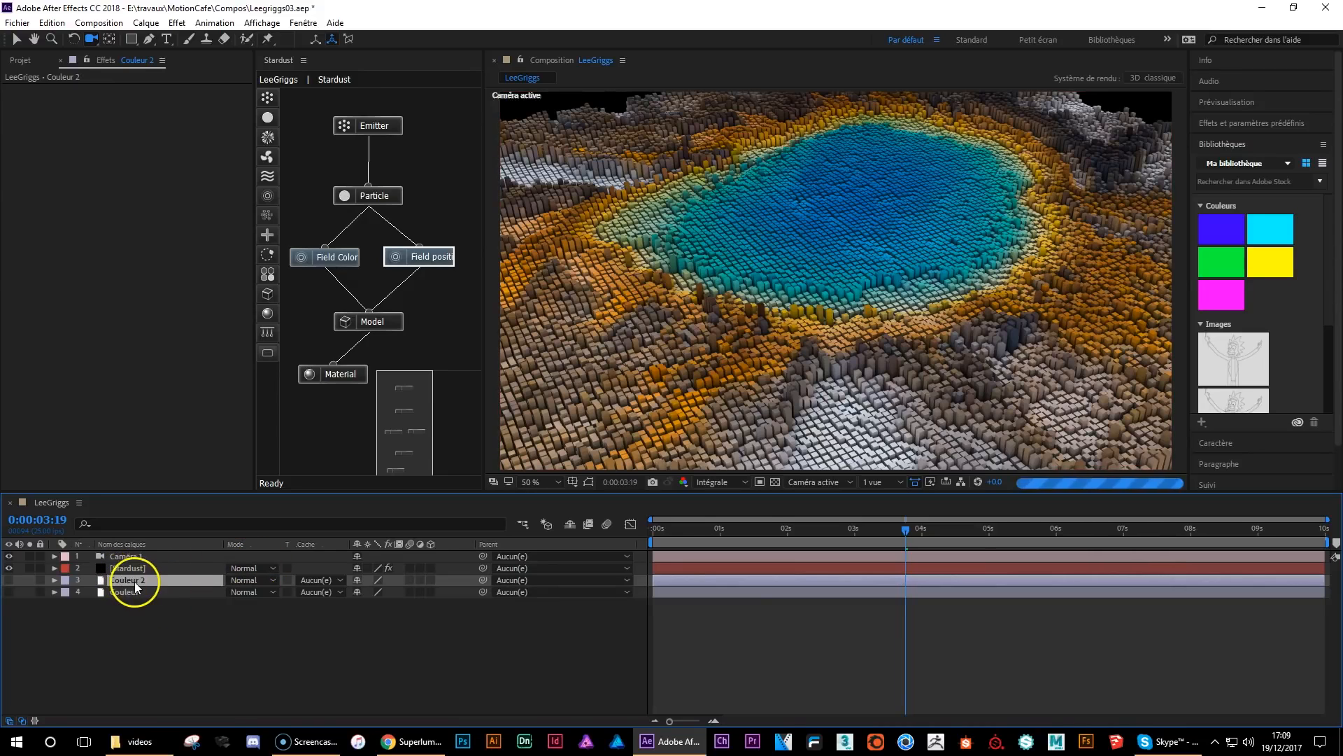
key("Return")
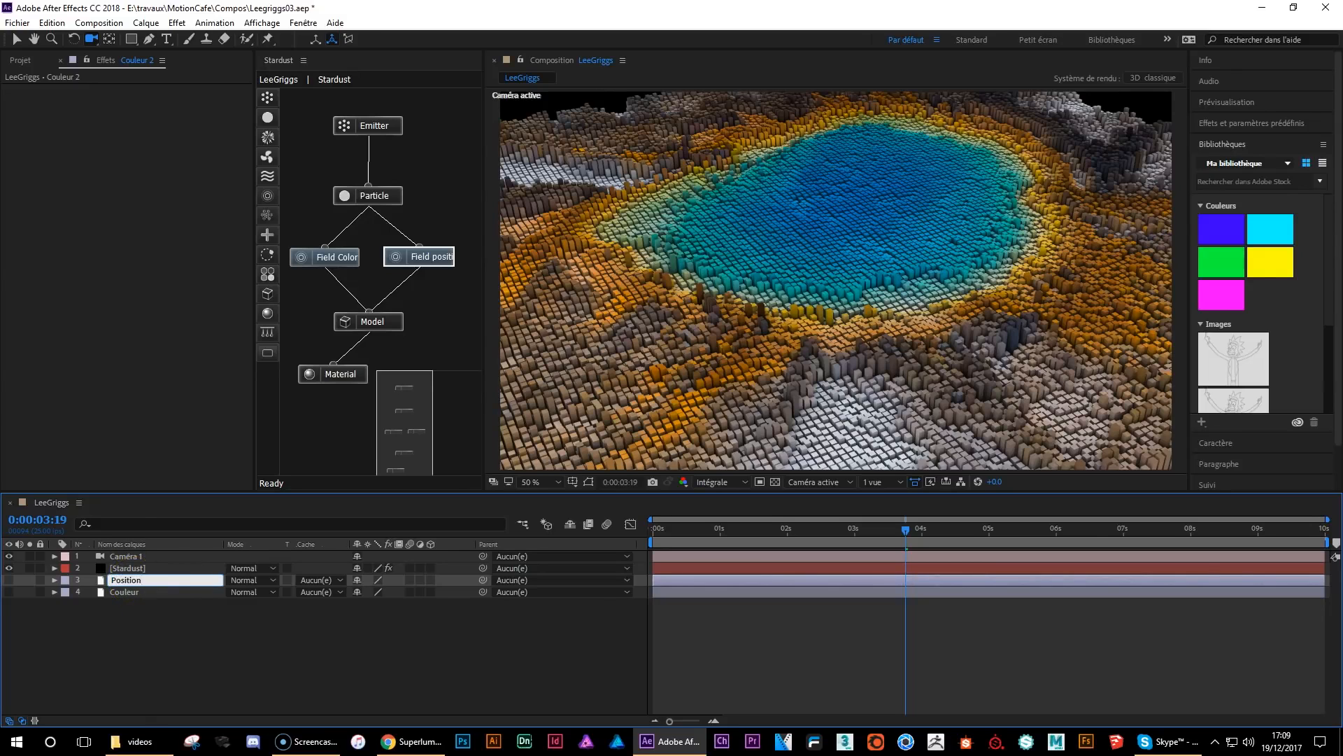
key("Return")
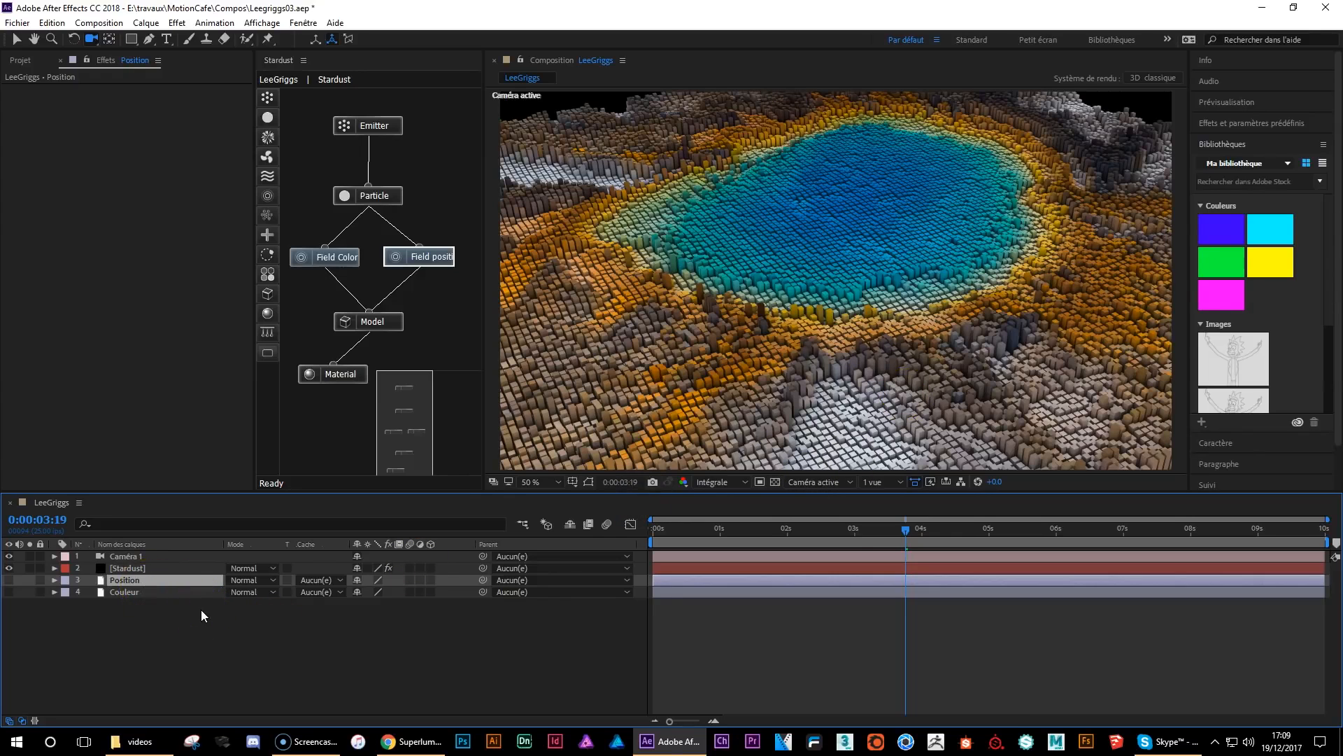
- Precompose the Position layer under the name Position, transferring all attributes into the new composition
key("ctrl+shift+c")
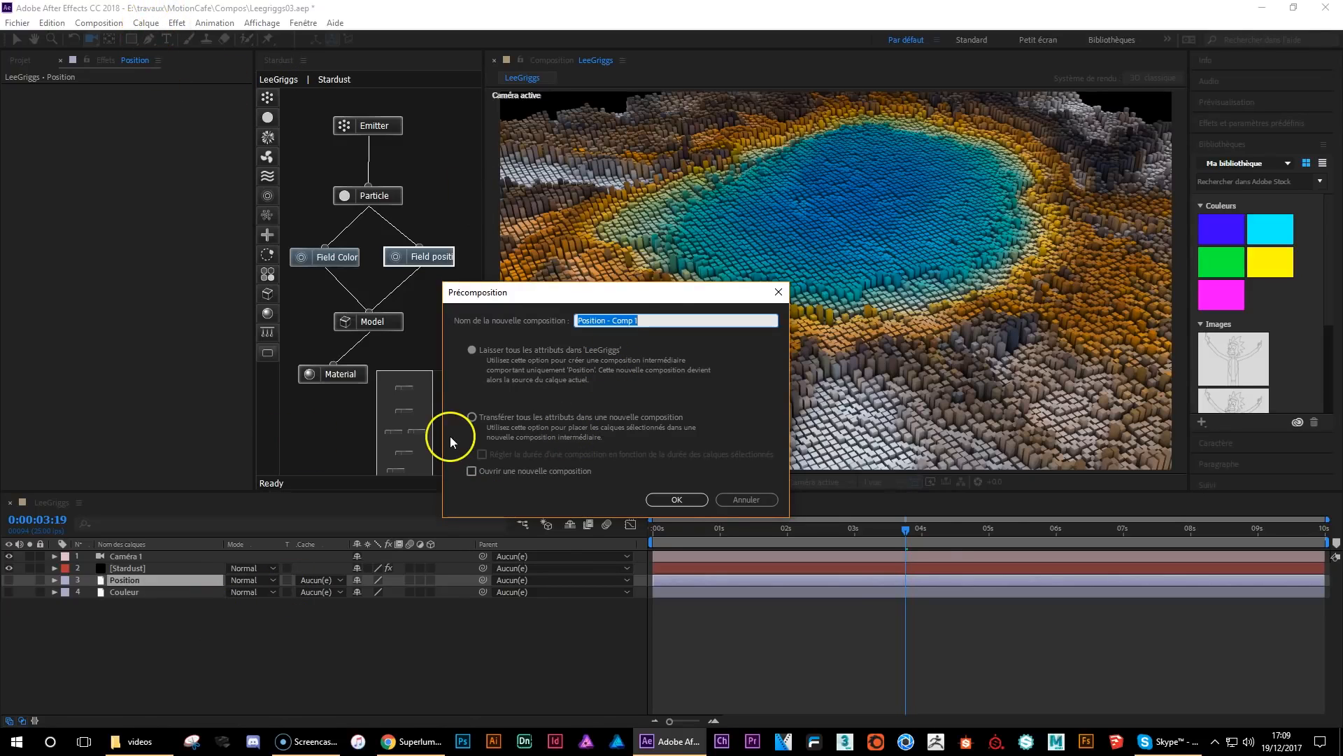
left_click_drag(606, 319, 707, 315)
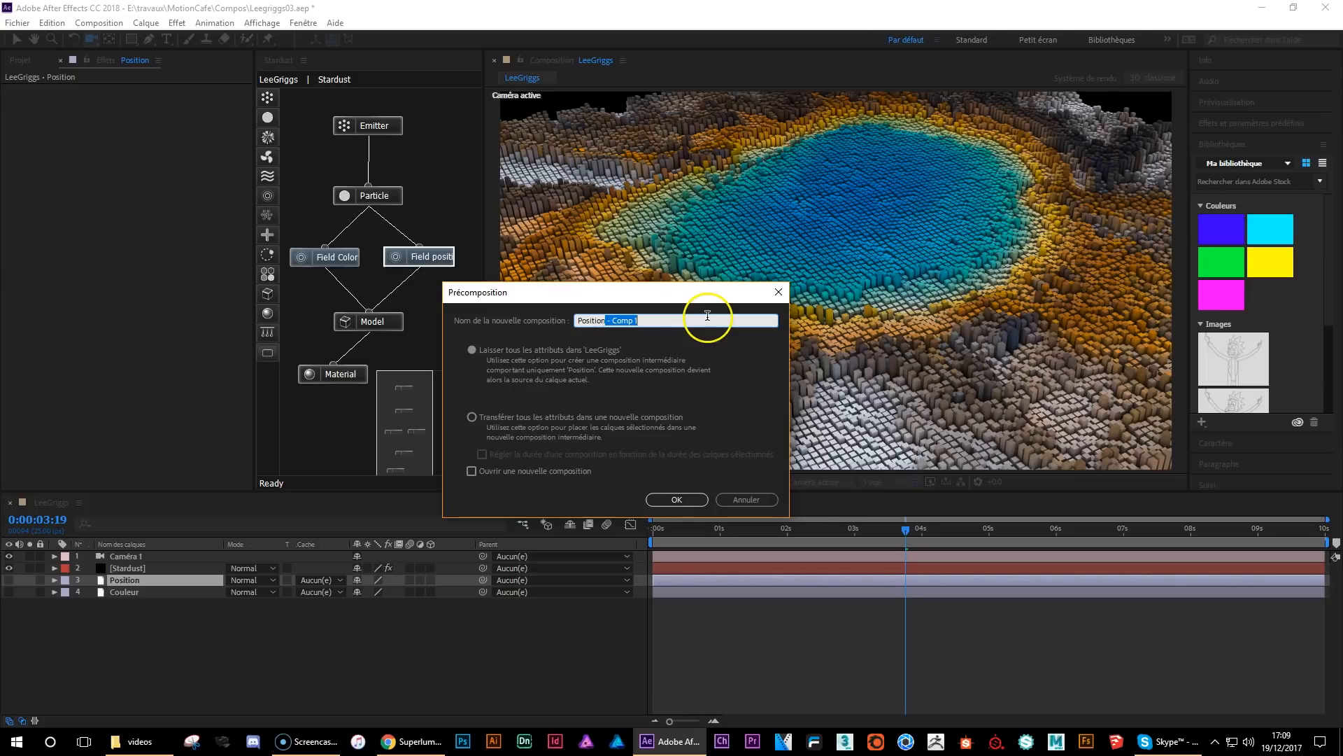
key("BackSpace")
left_click(473, 417)
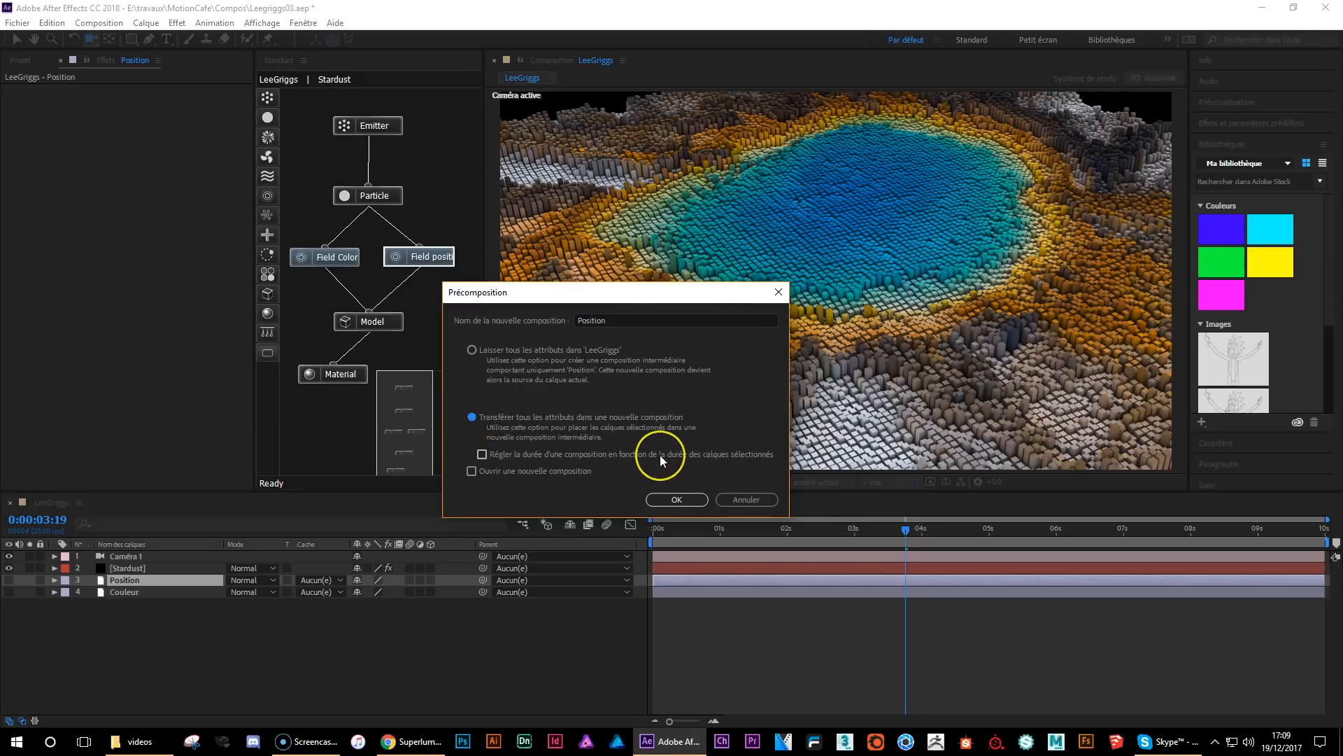
left_click(677, 499)
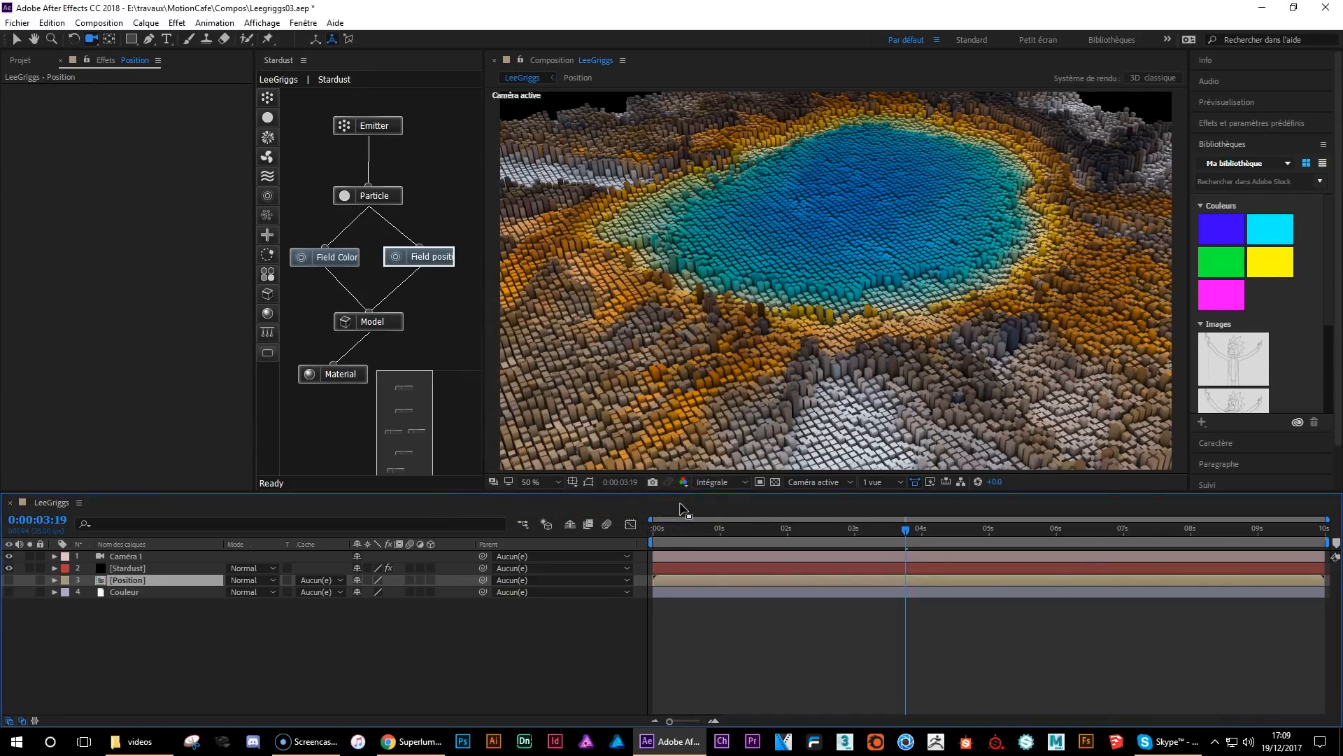
- Open the Position precomposition and set its size to 2000 x 2000 px so it matches the square lake texture
double_click(99, 579)
scroll(826, 294, "up", 1)
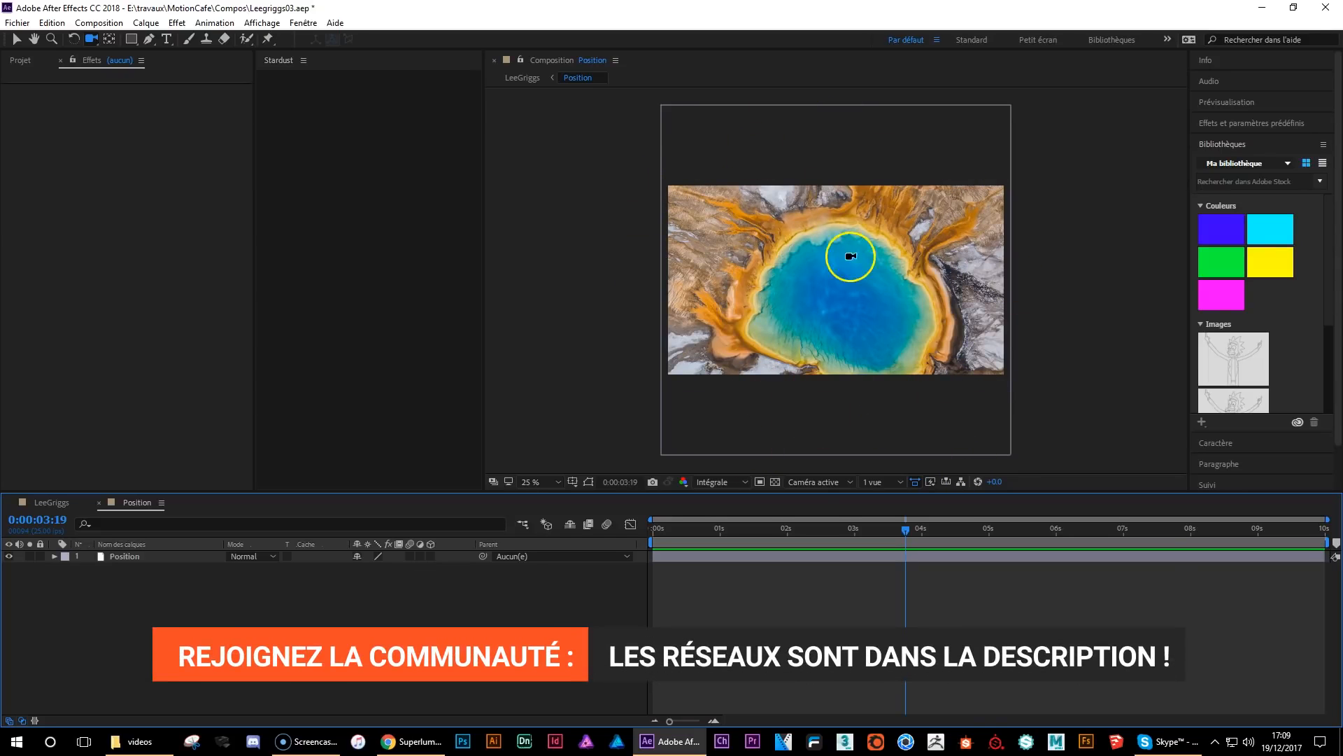
left_click(99, 23)
left_click(108, 61)
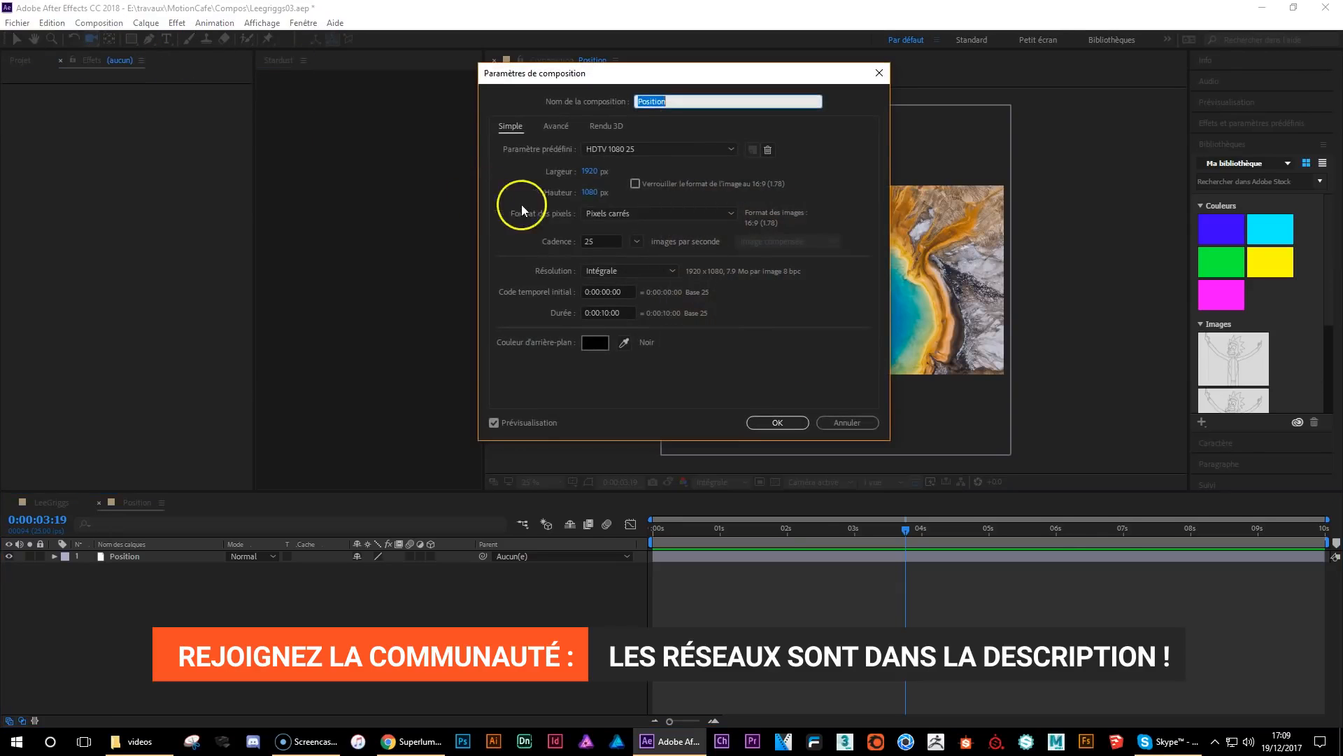
left_click(593, 175)
type("2")
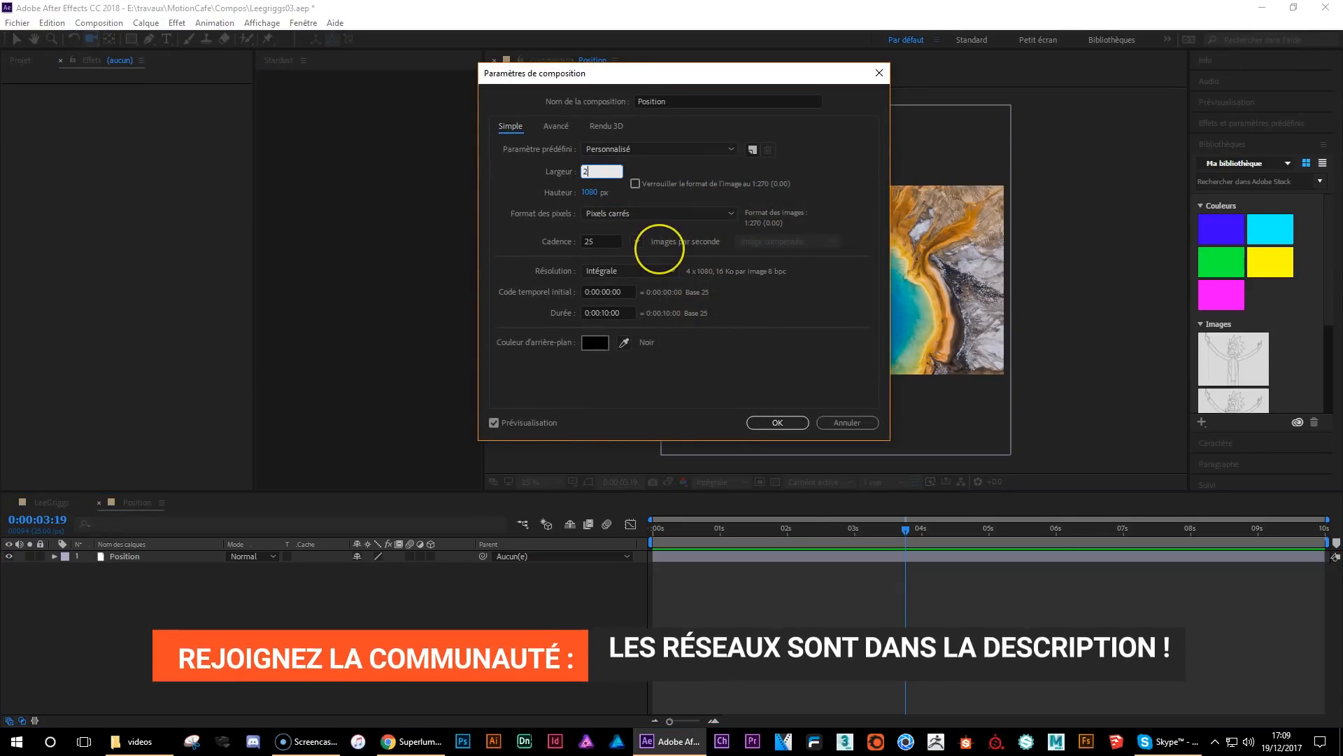
type("000")
key("Tab")
type("2000")
left_click(659, 249)
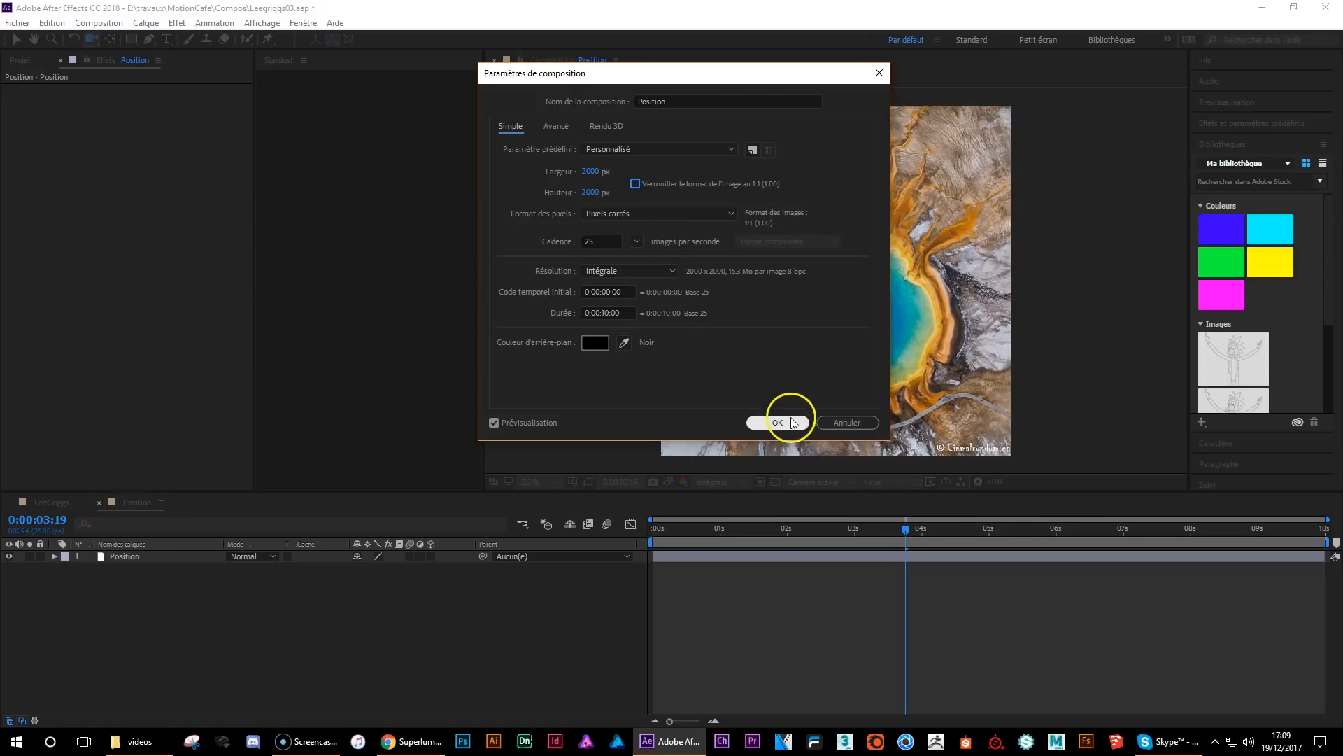
left_click(784, 422)
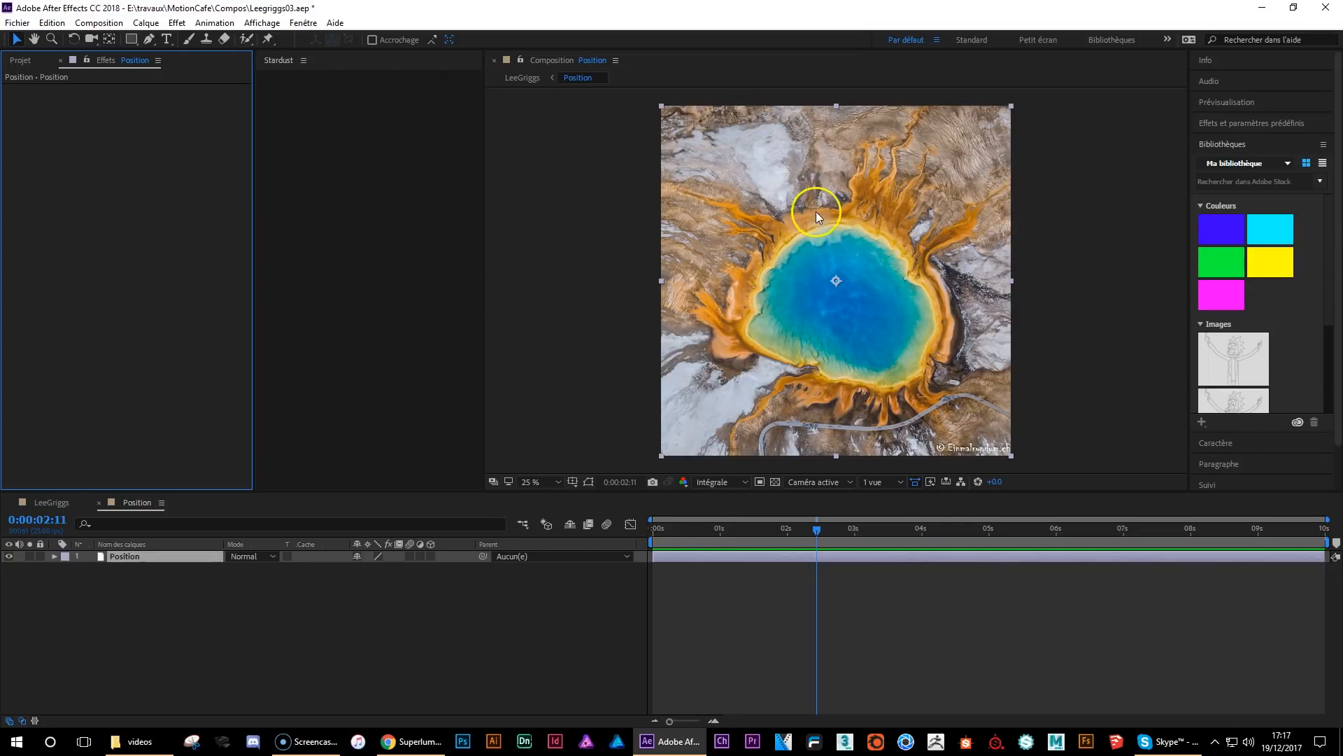
- Apply the Noir et blanc colour correction effect to the Position layer and lower Cyans to 13 to darken the lake
left_click(150, 555)
left_click(177, 22)
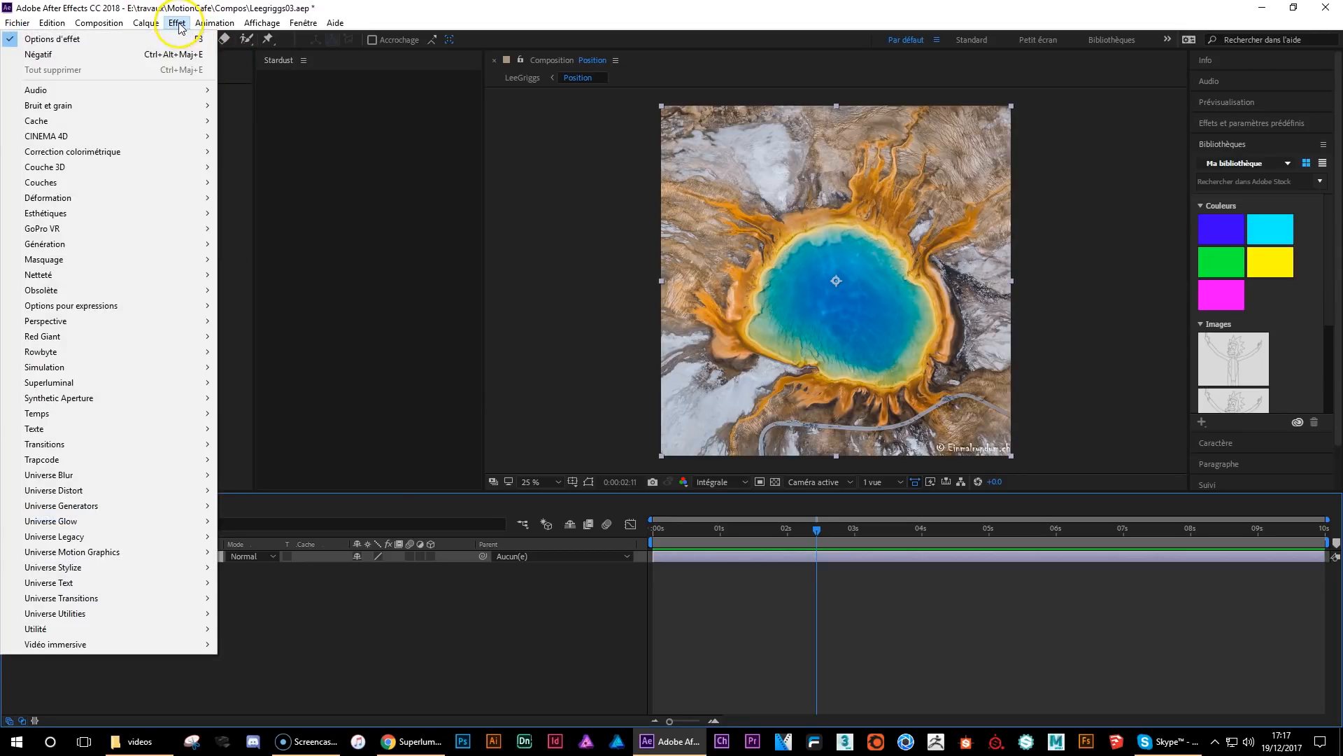
mouse_move(174, 155)
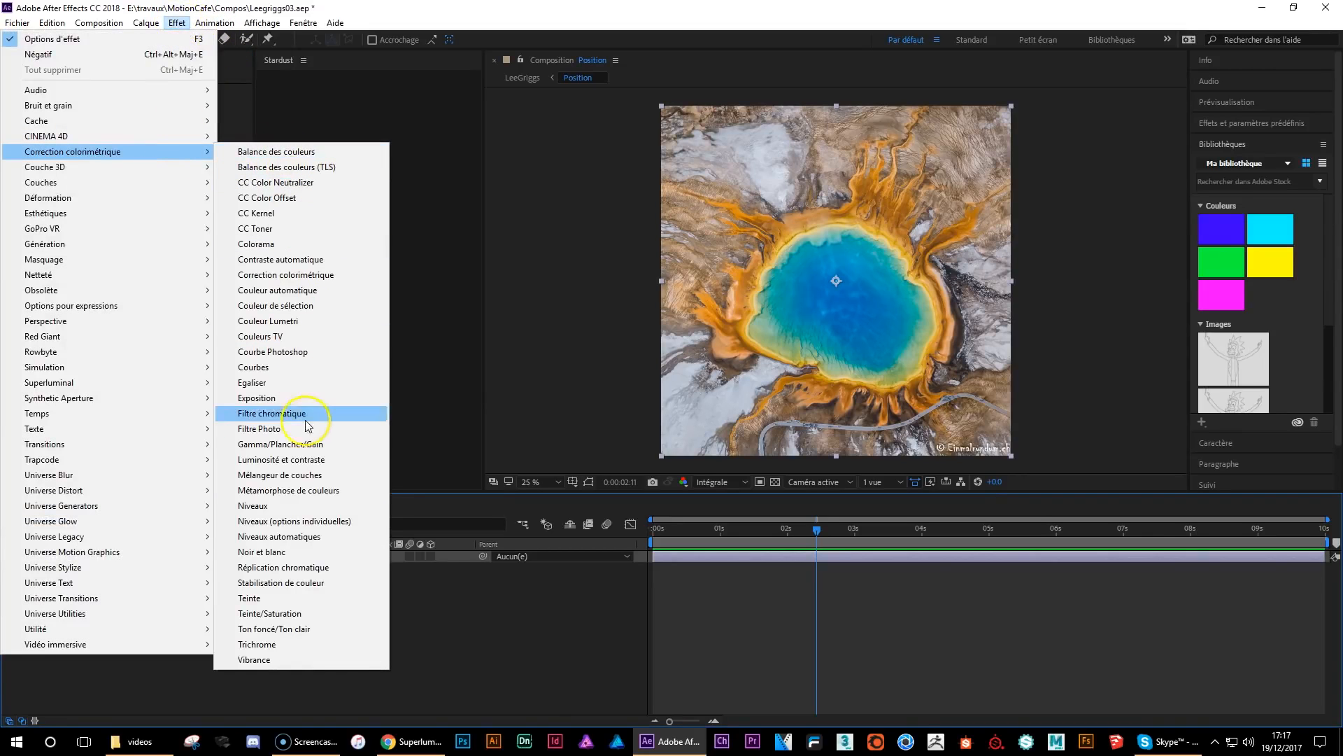
left_click(288, 554)
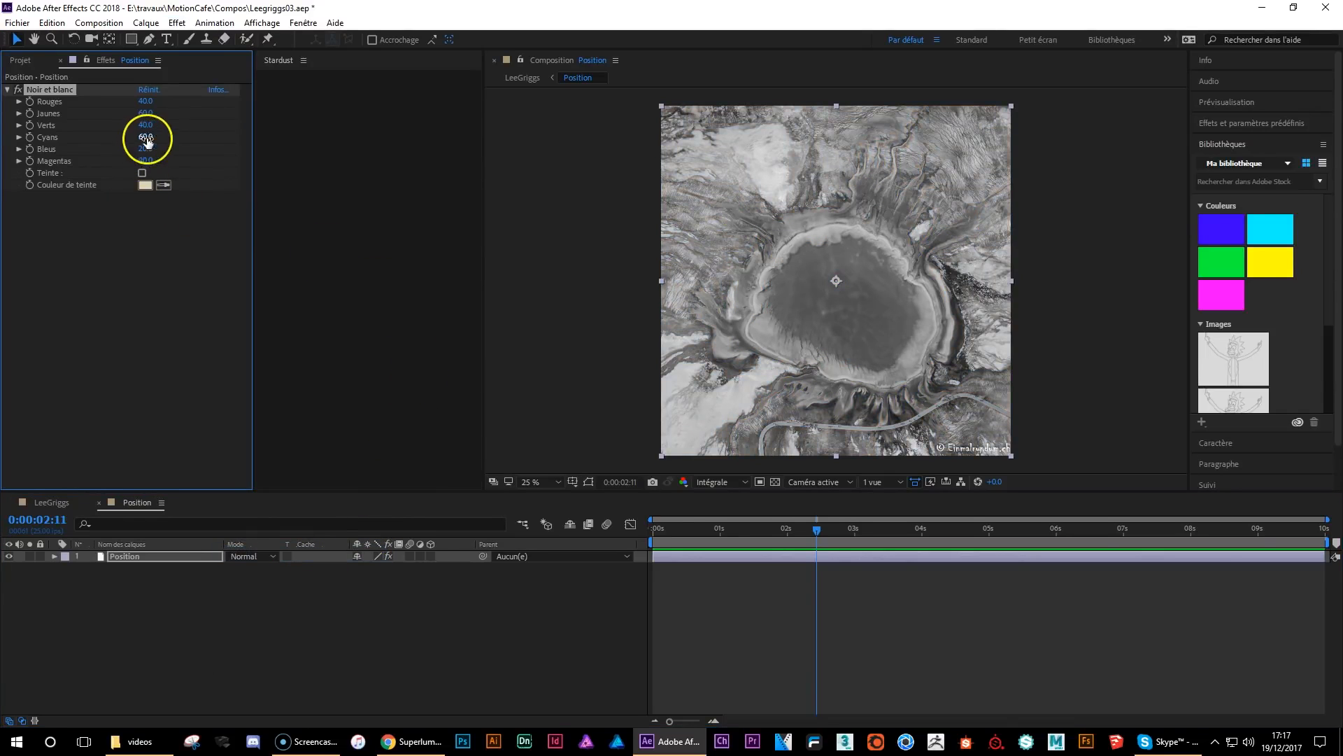
left_click_drag(145, 137, 110, 136)
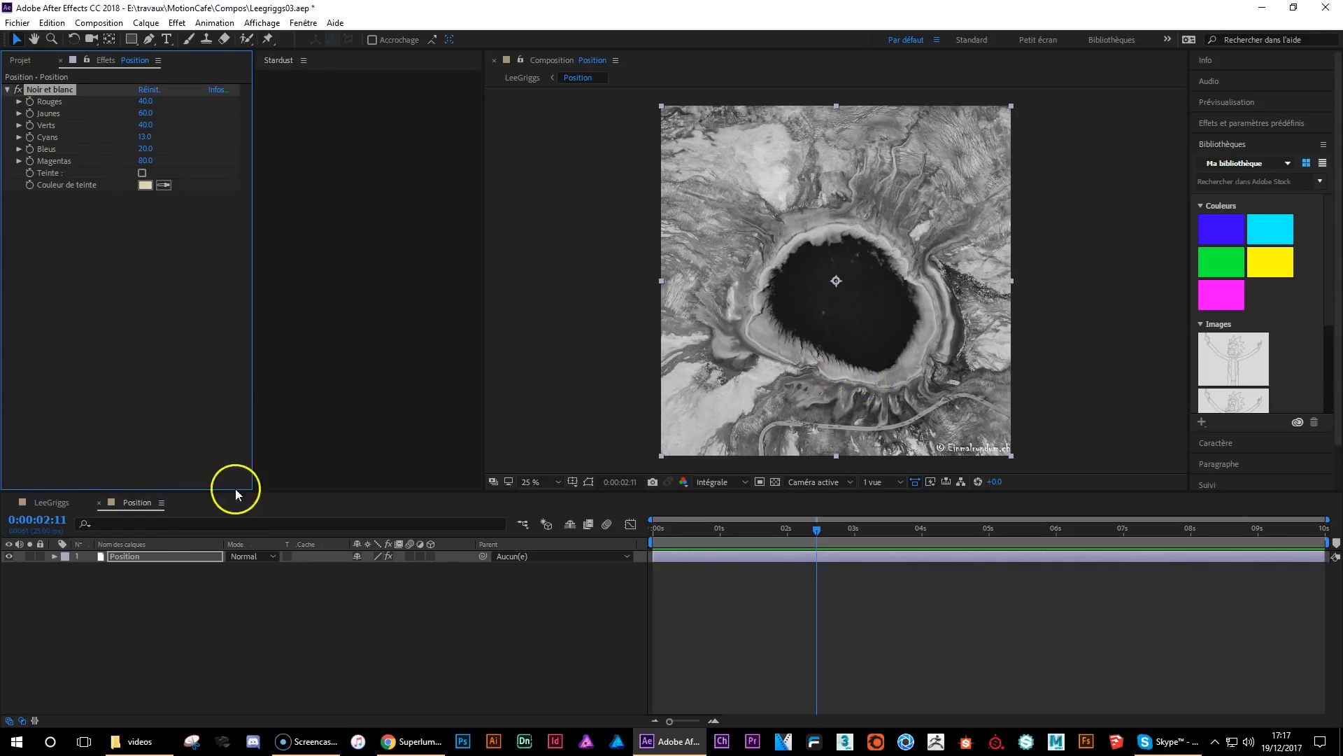
- Return to the LeeGriggs composition and set the Field position node's map layer to 3. Position
left_click(53, 503)
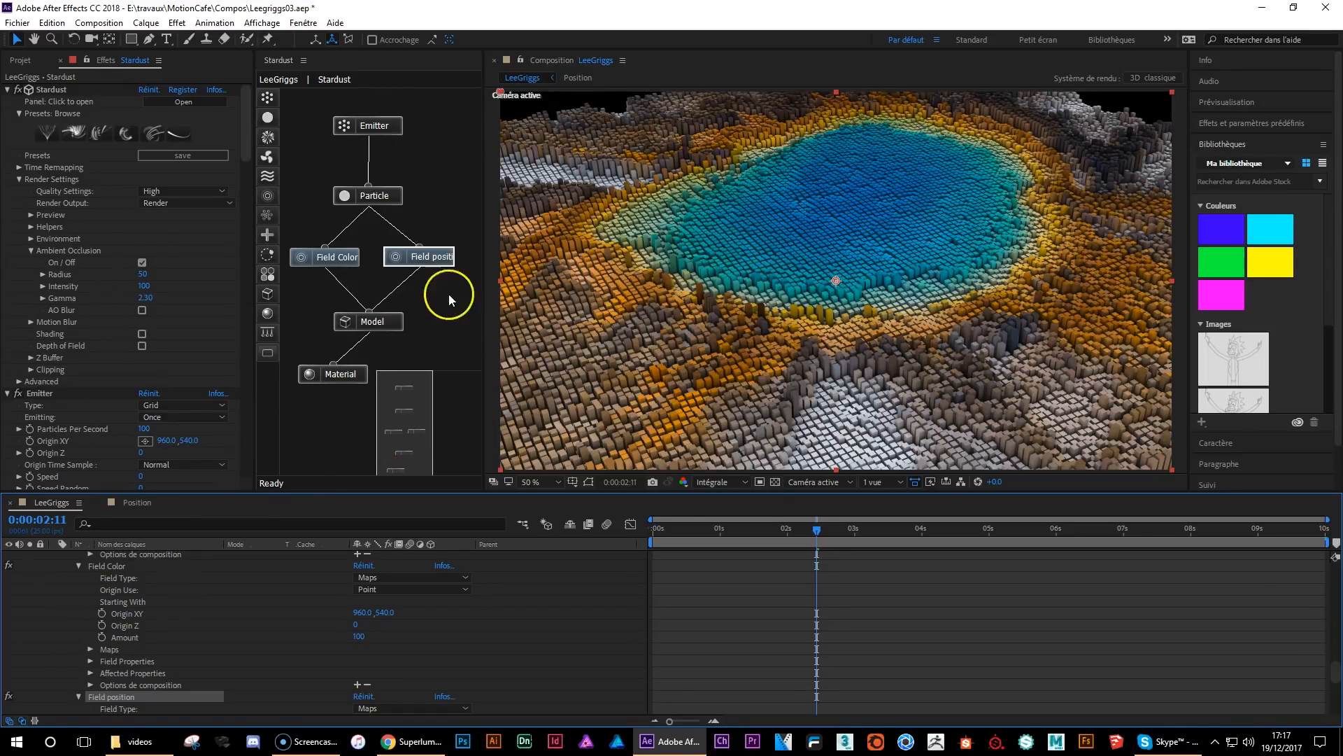
left_click(438, 261)
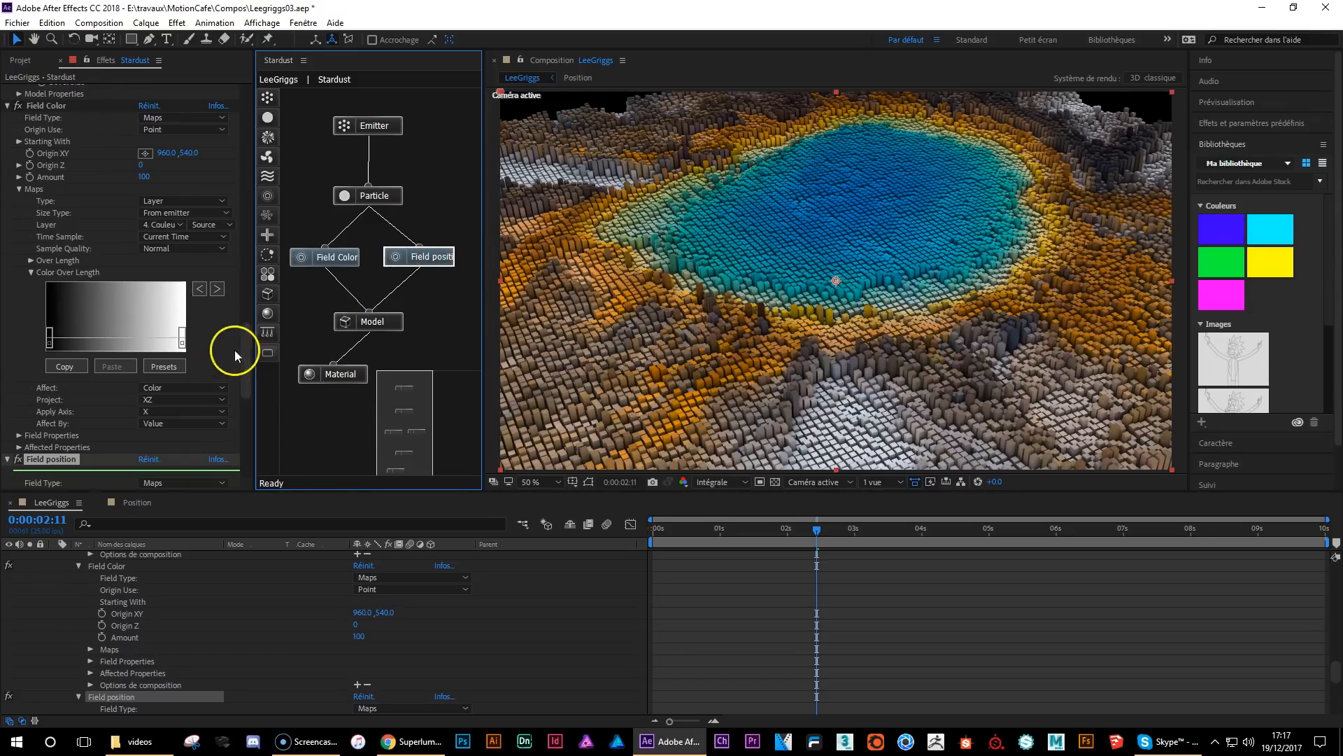
left_click_drag(245, 342, 241, 381)
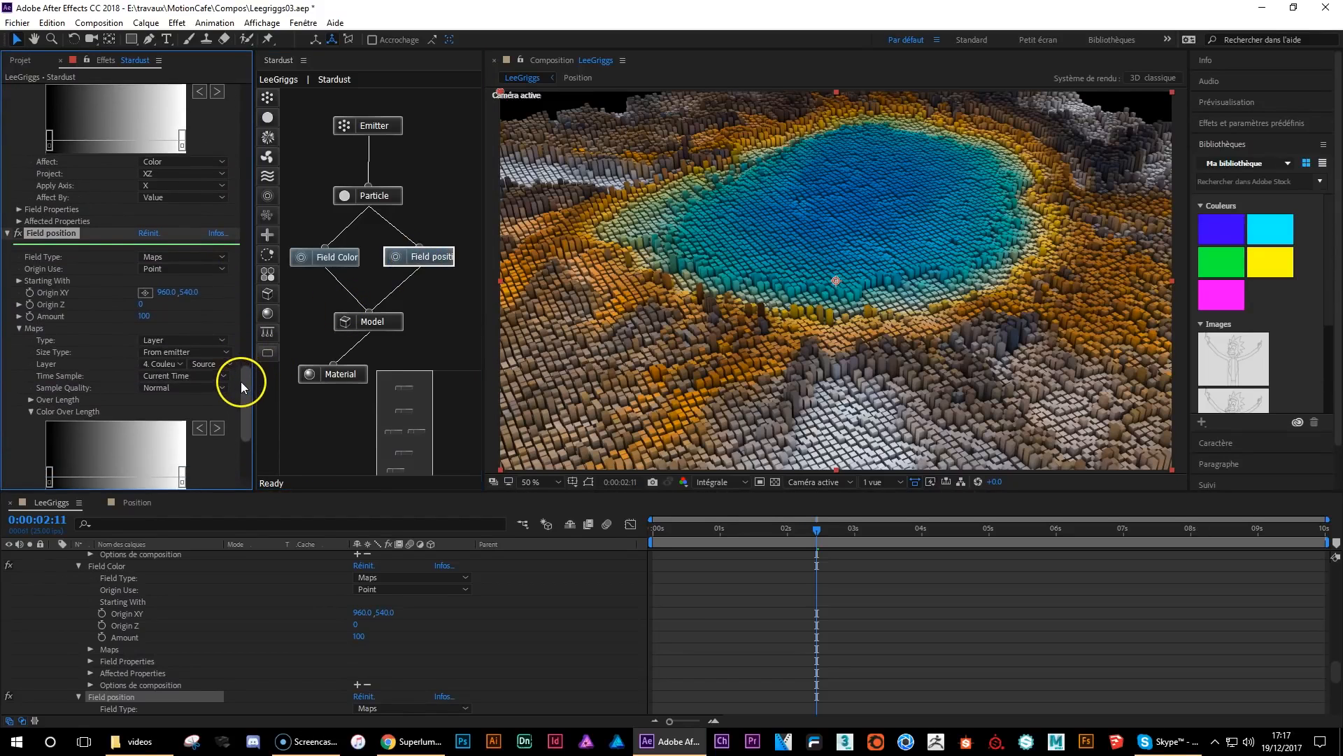
left_click(165, 365)
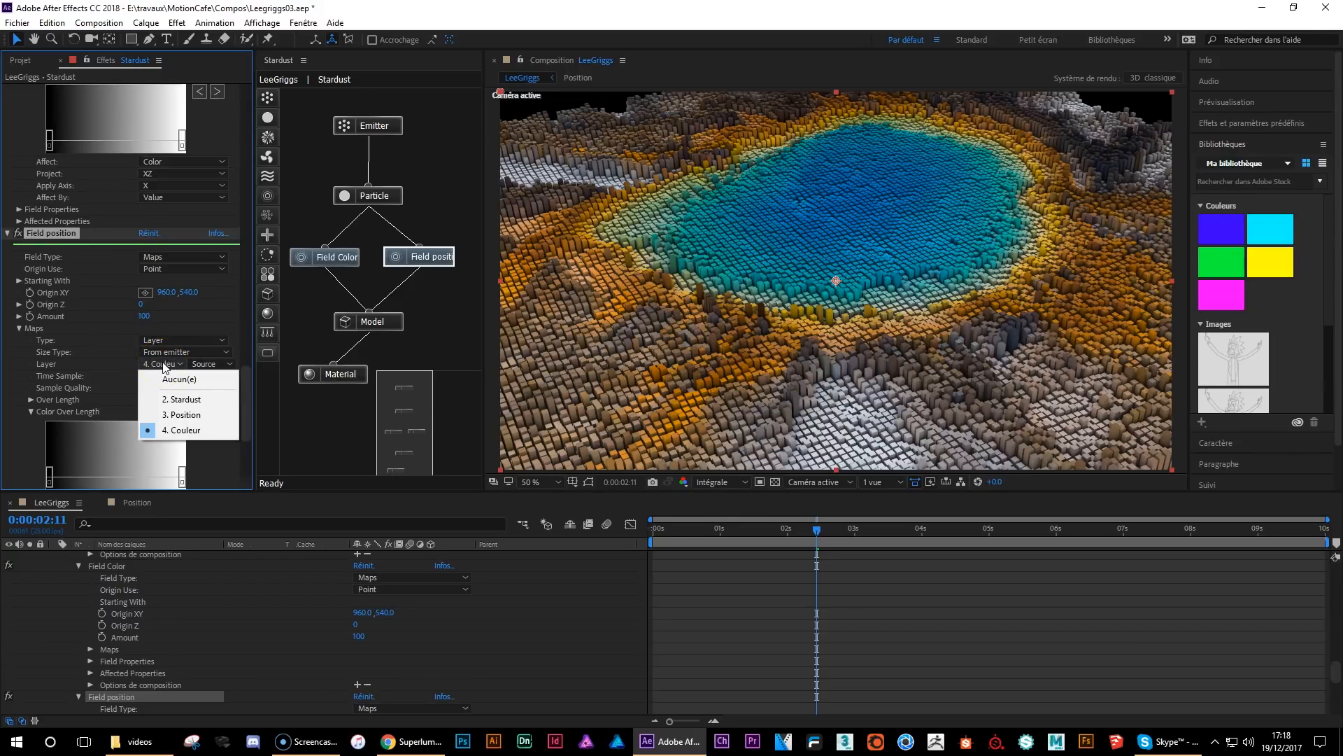
left_click(183, 415)
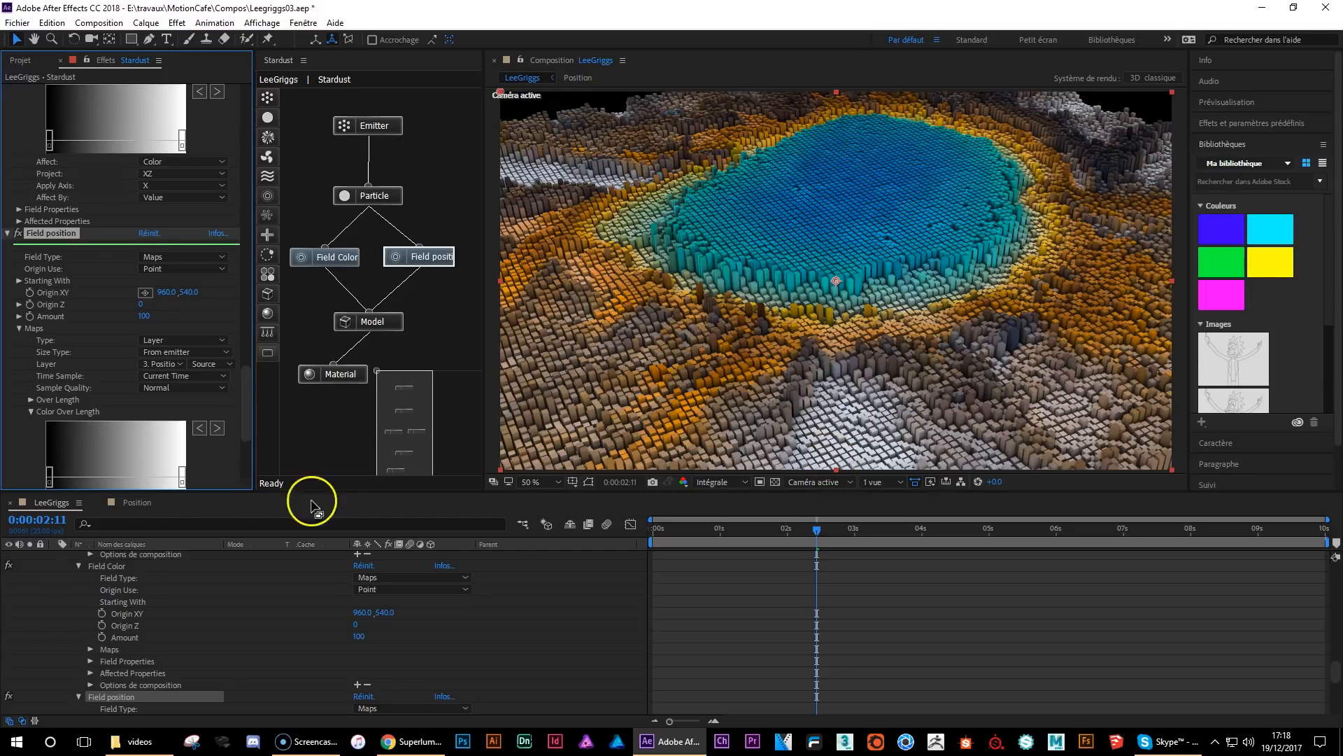
- Add the Négatif effect to the layer inside the Position composition and check the resulting relief in LeeGriggs
left_click(139, 504)
right_click(98, 240)
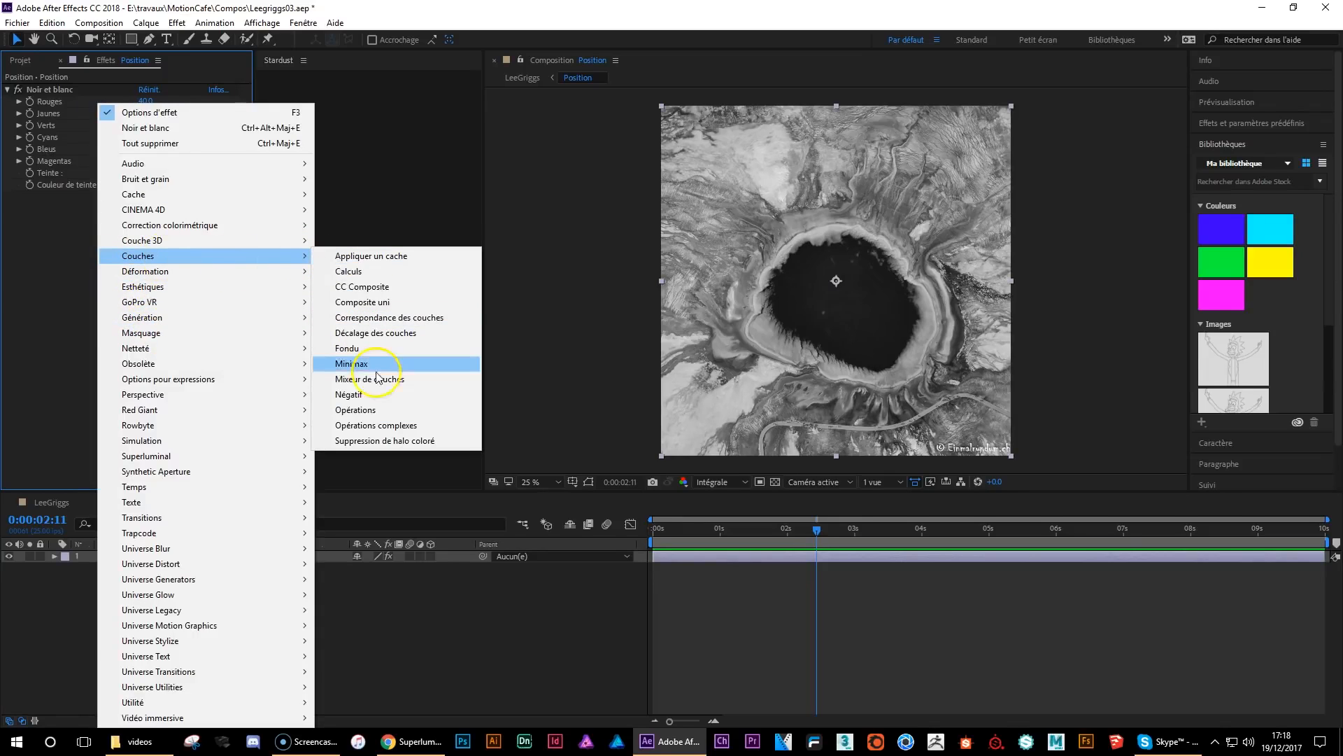
left_click(377, 396)
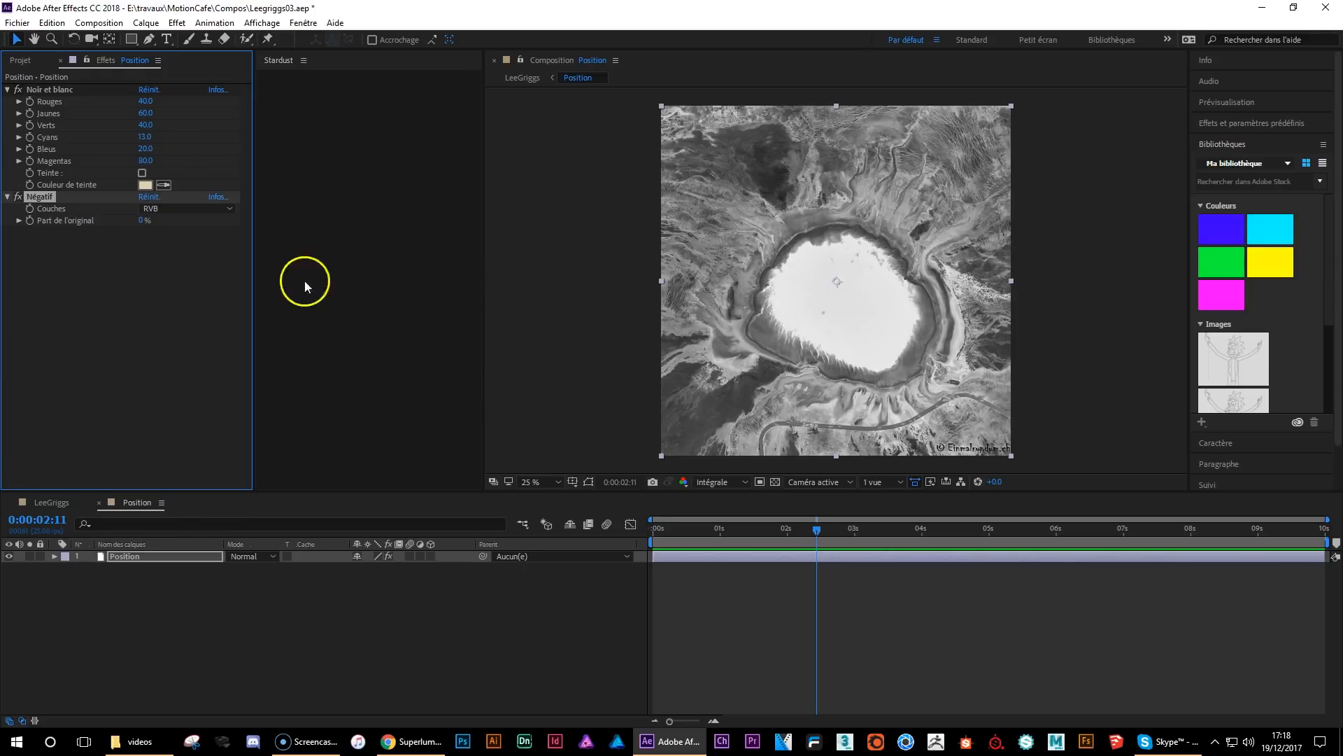
left_click(56, 502)
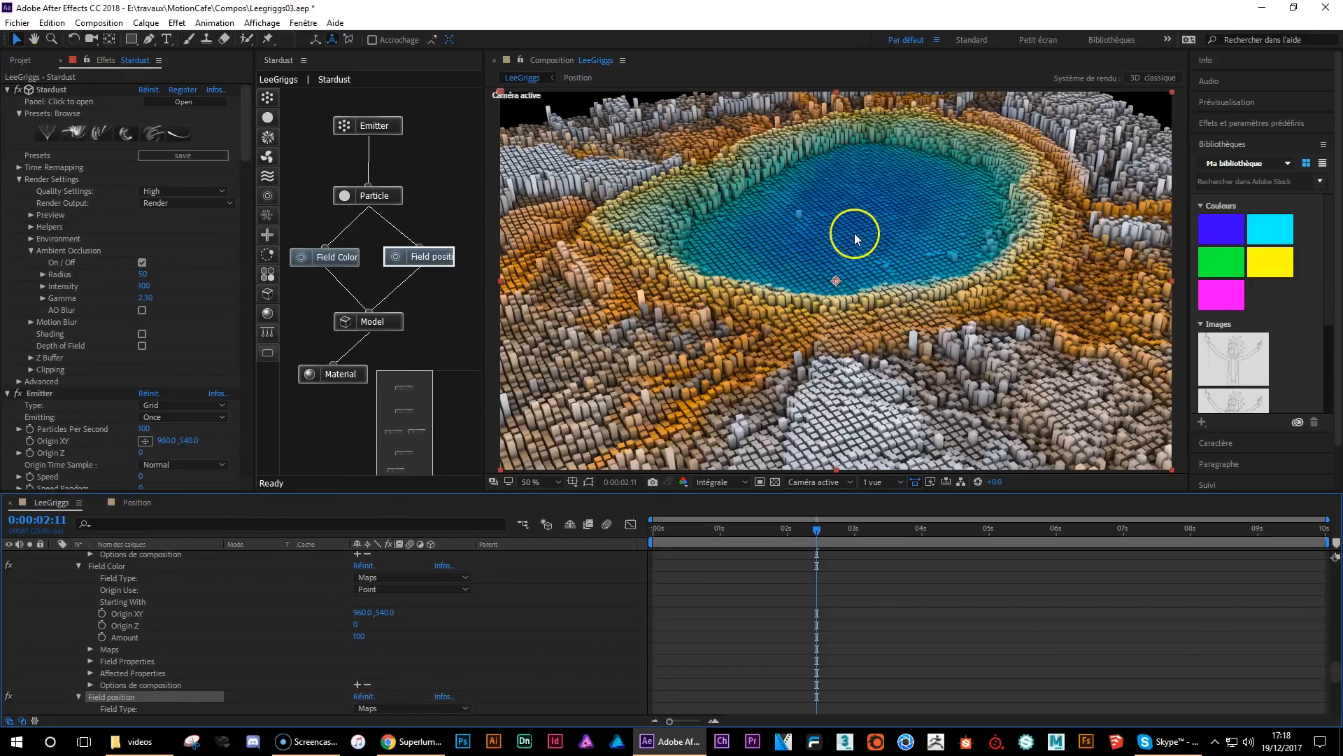
left_click(876, 243)
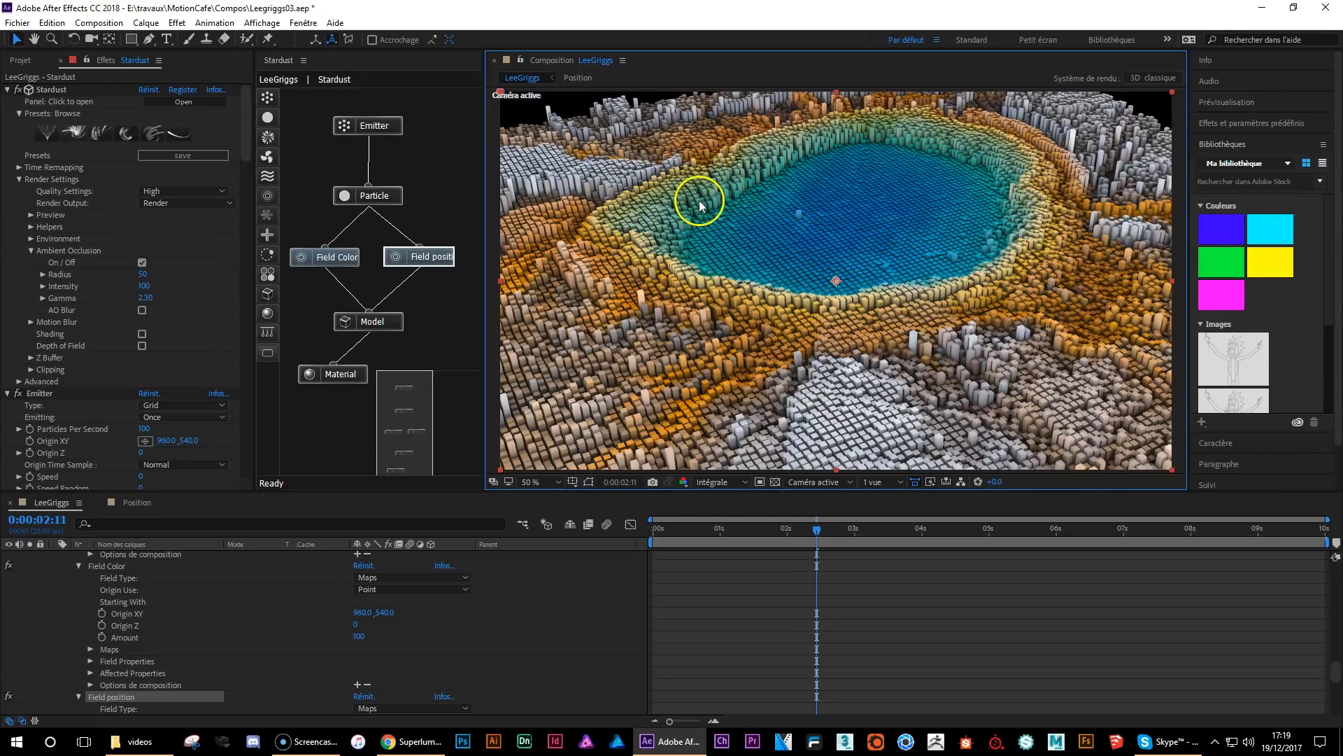
- Adjust the Position layer's Noir et blanc effect: Rouges -146, Jaunes -31, Verts -200, Cyans -43, Bleus 250, Magentas 51
left_click(143, 501)
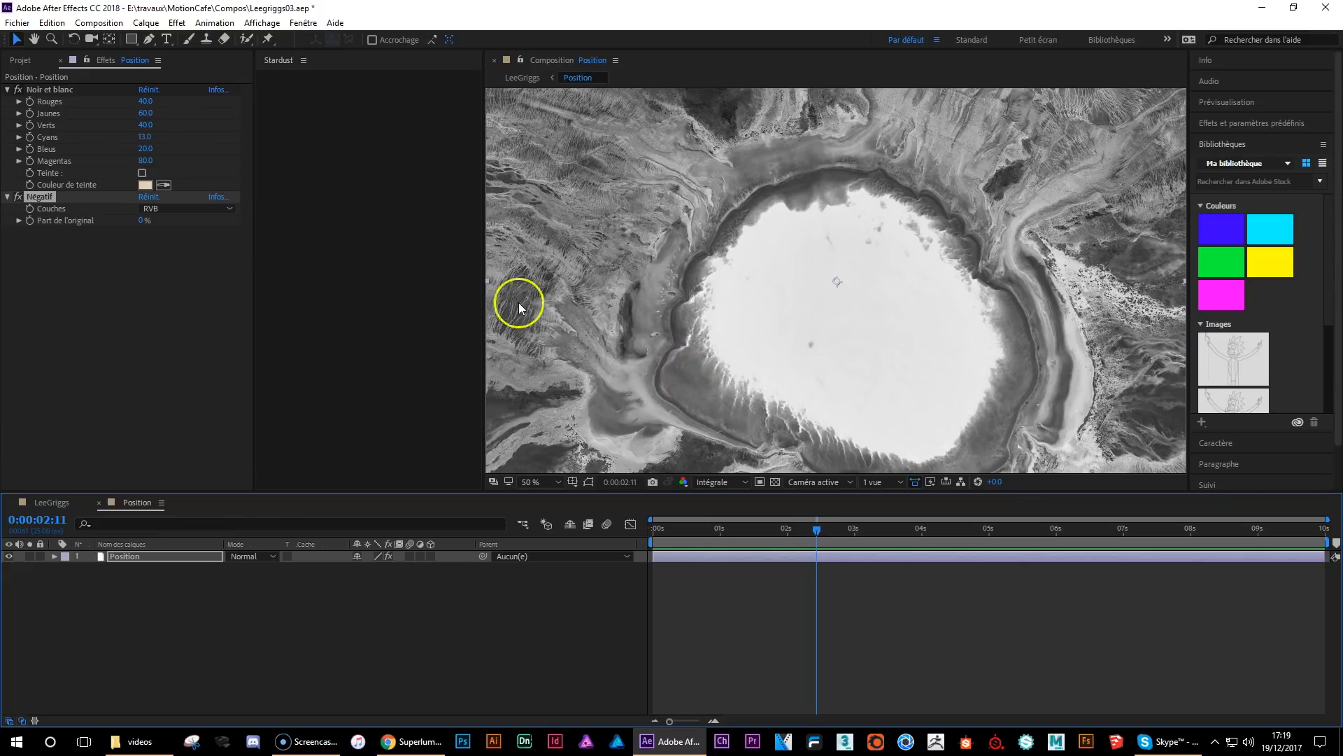
left_click_drag(147, 101, 24, 111)
left_click_drag(153, 111, 2, 68)
left_click_drag(148, 126, 71, 126)
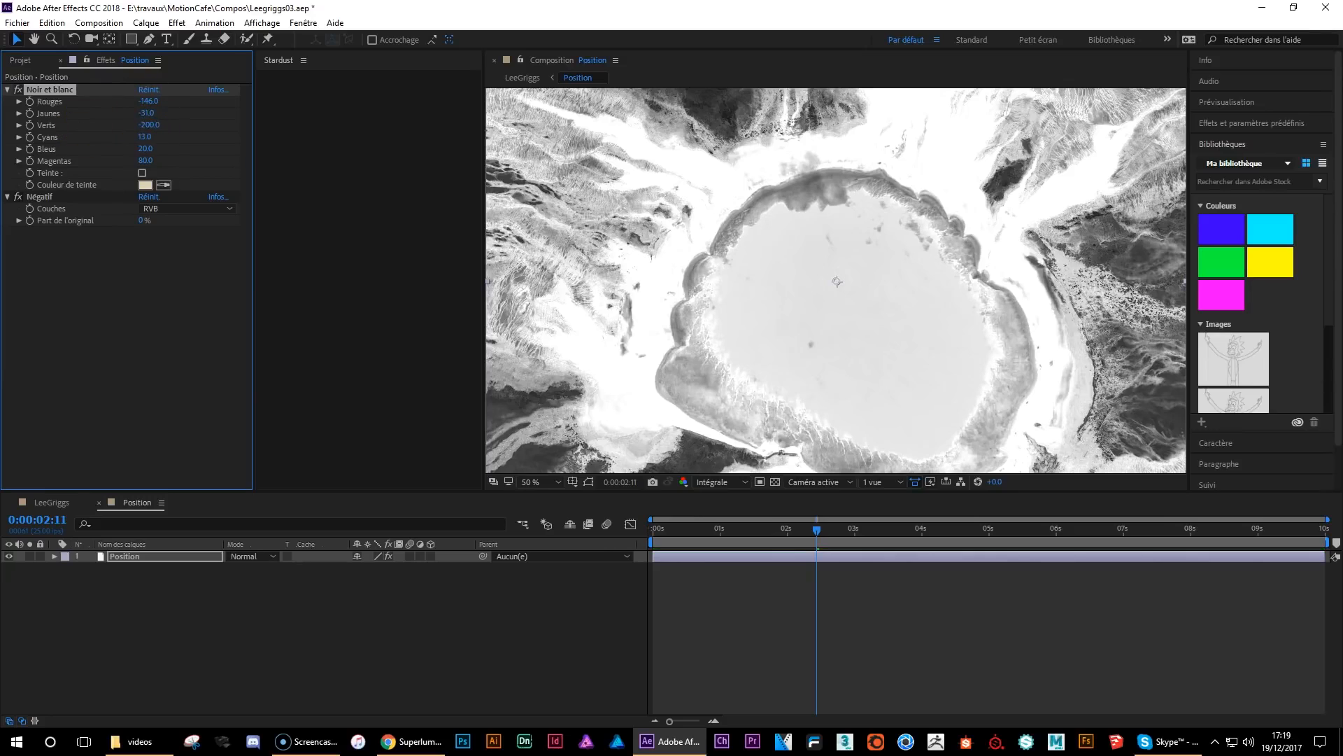
left_click_drag(150, 136, 339, 156)
scroll(889, 256, "down", 2)
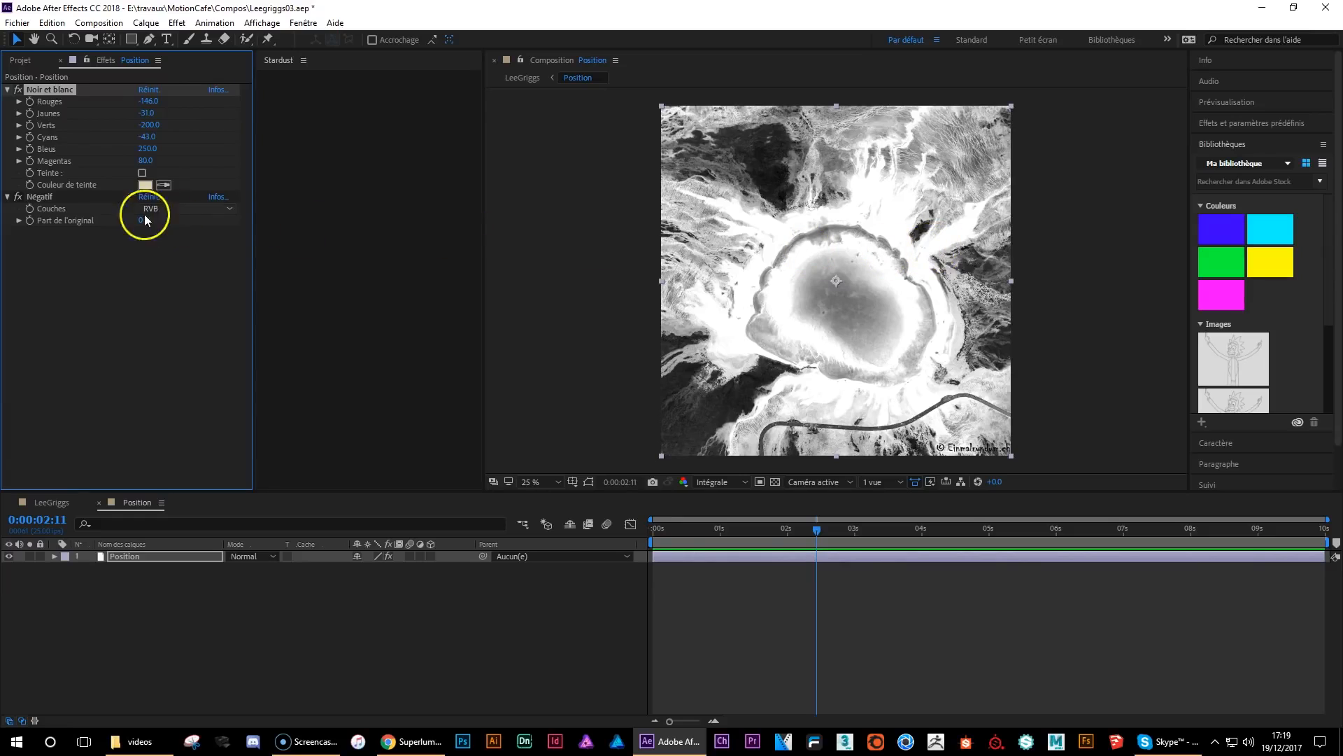
mouse_move(145, 160)
left_mouse_down()
mouse_move(241, 168)
mouse_move(88, 177)
mouse_move(191, 178)
mouse_move(105, 176)
mouse_move(138, 174)
left_mouse_up()
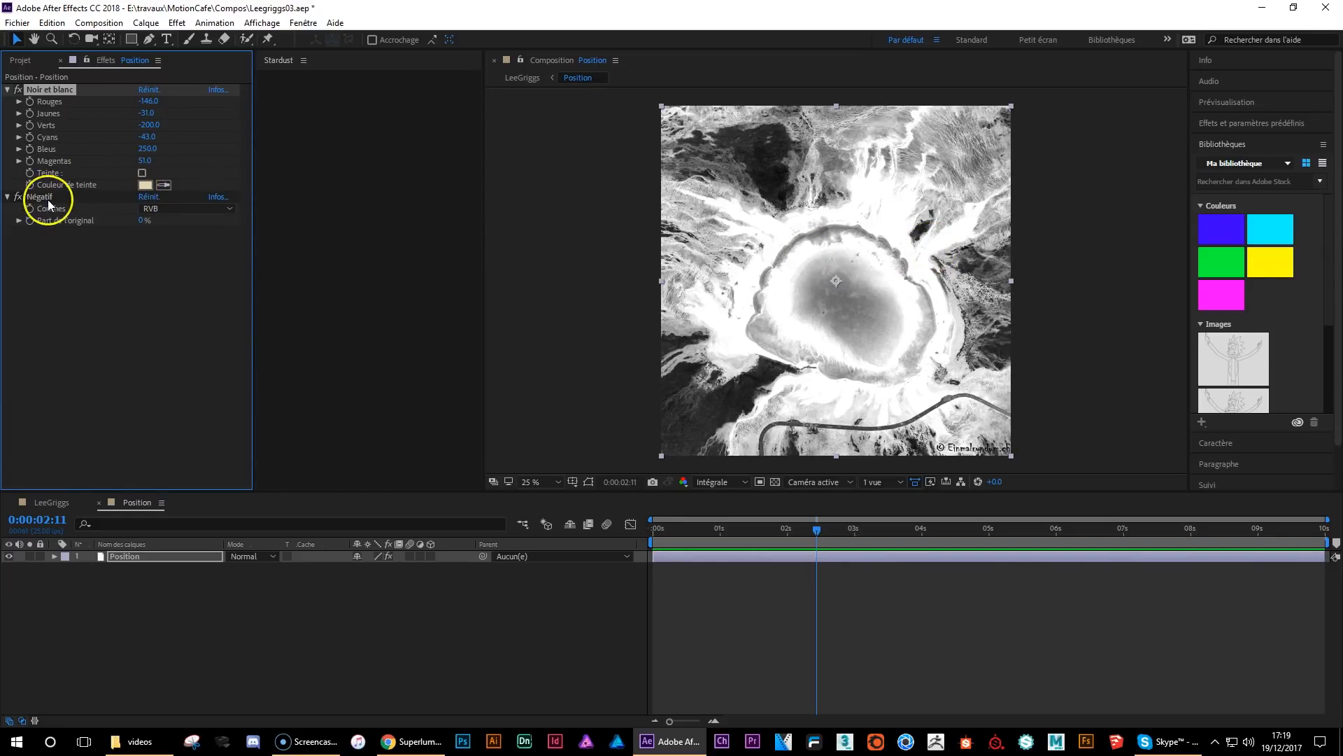
- Return to the LeeGriggs composition and set the Emitter's Grid X and Grid Z to 500
left_click(40, 197)
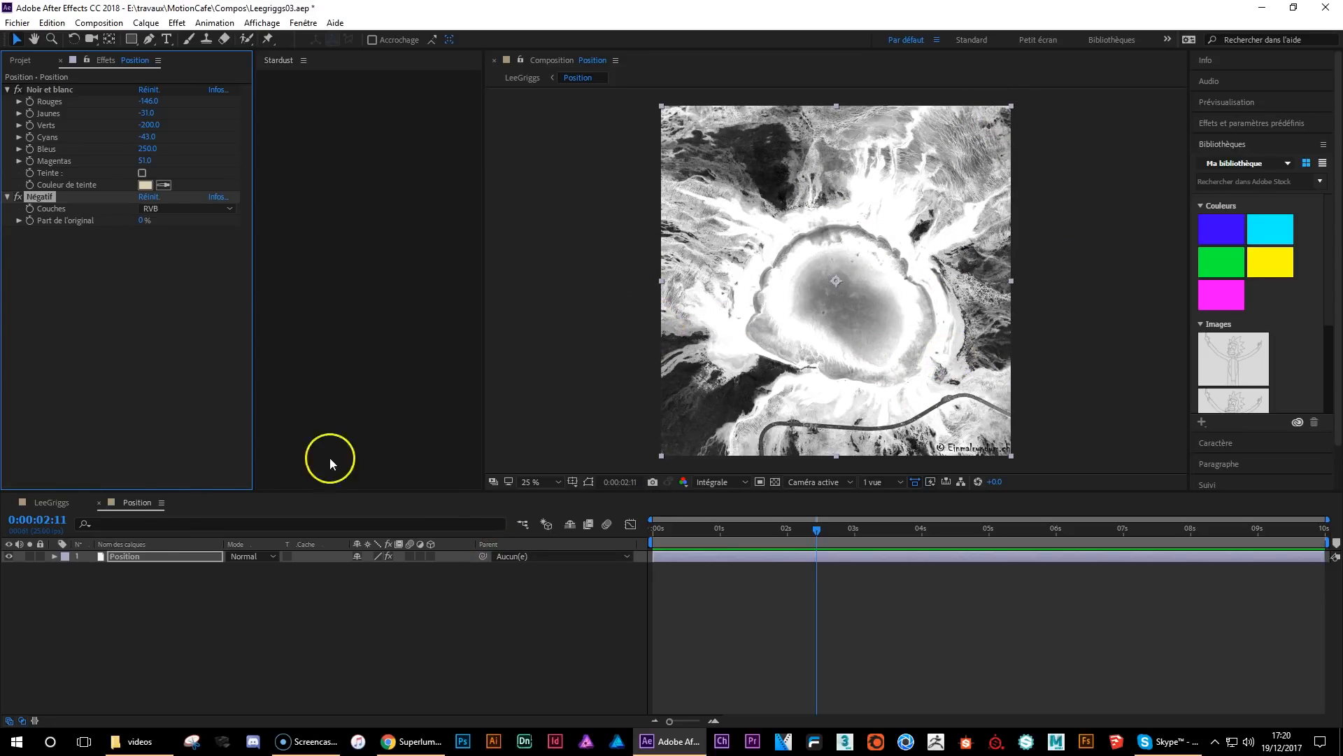
left_click(55, 506)
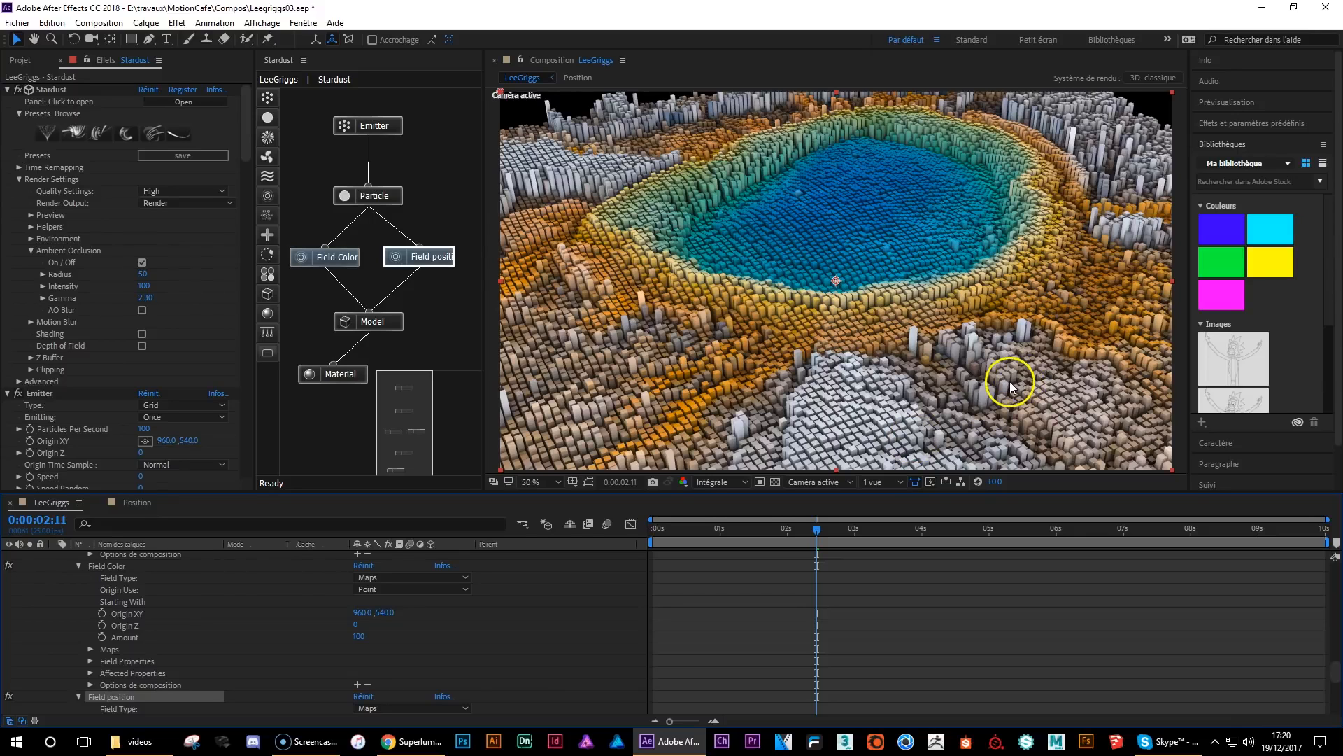
left_click(374, 127)
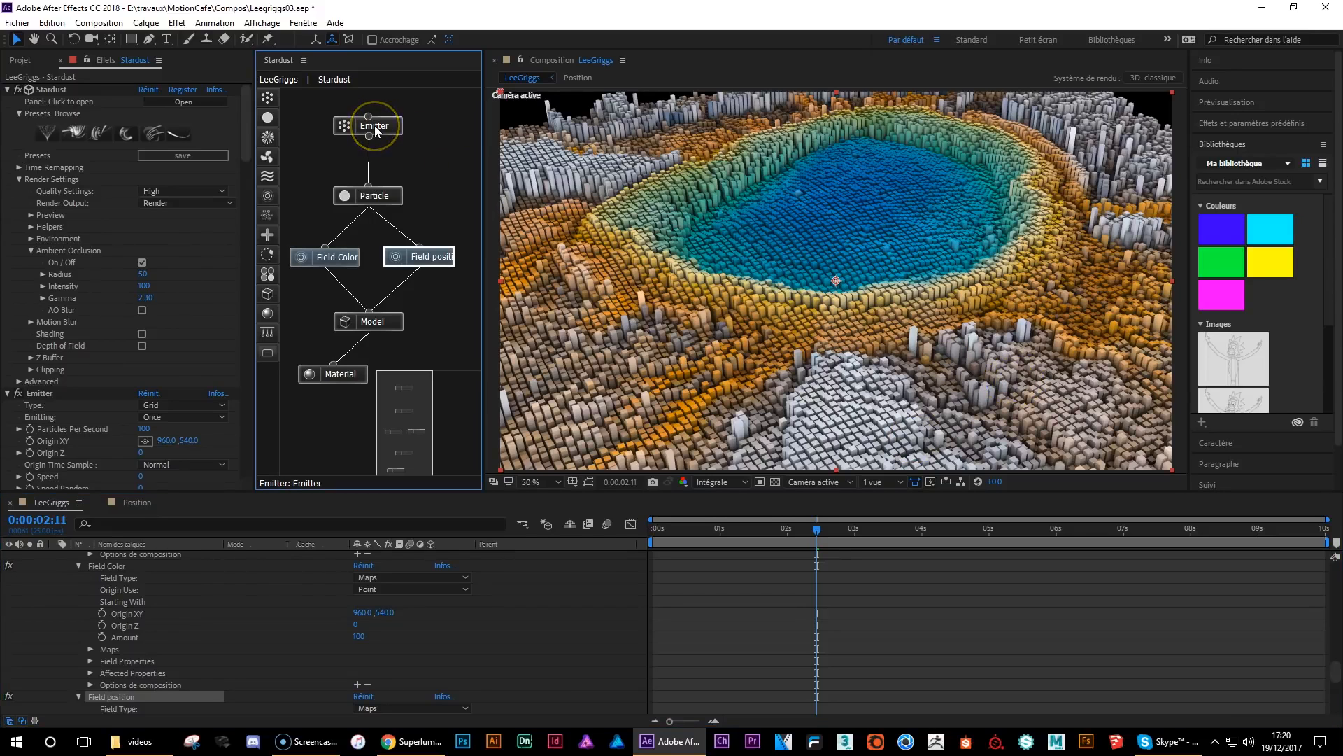
left_click_drag(249, 135, 264, 204)
left_click(147, 312)
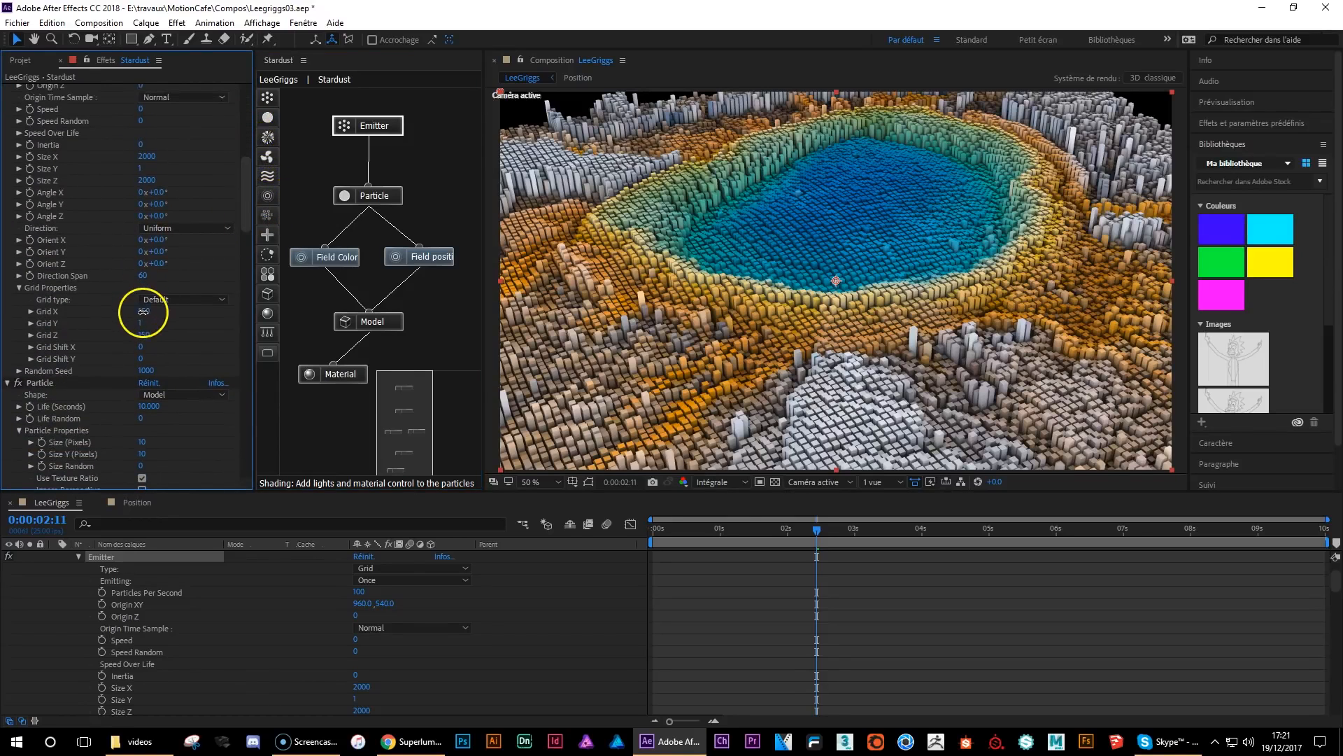
type("500")
key("Tab")
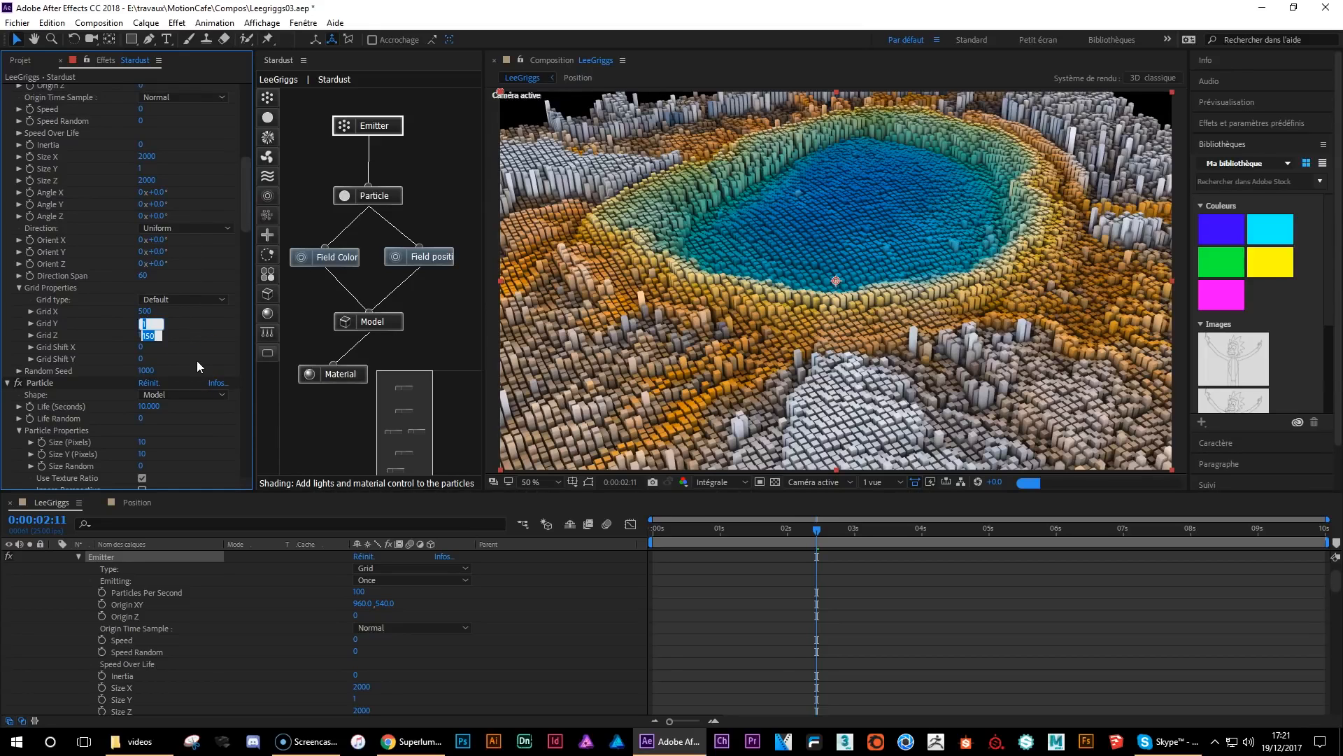
type("500")
key("Return")
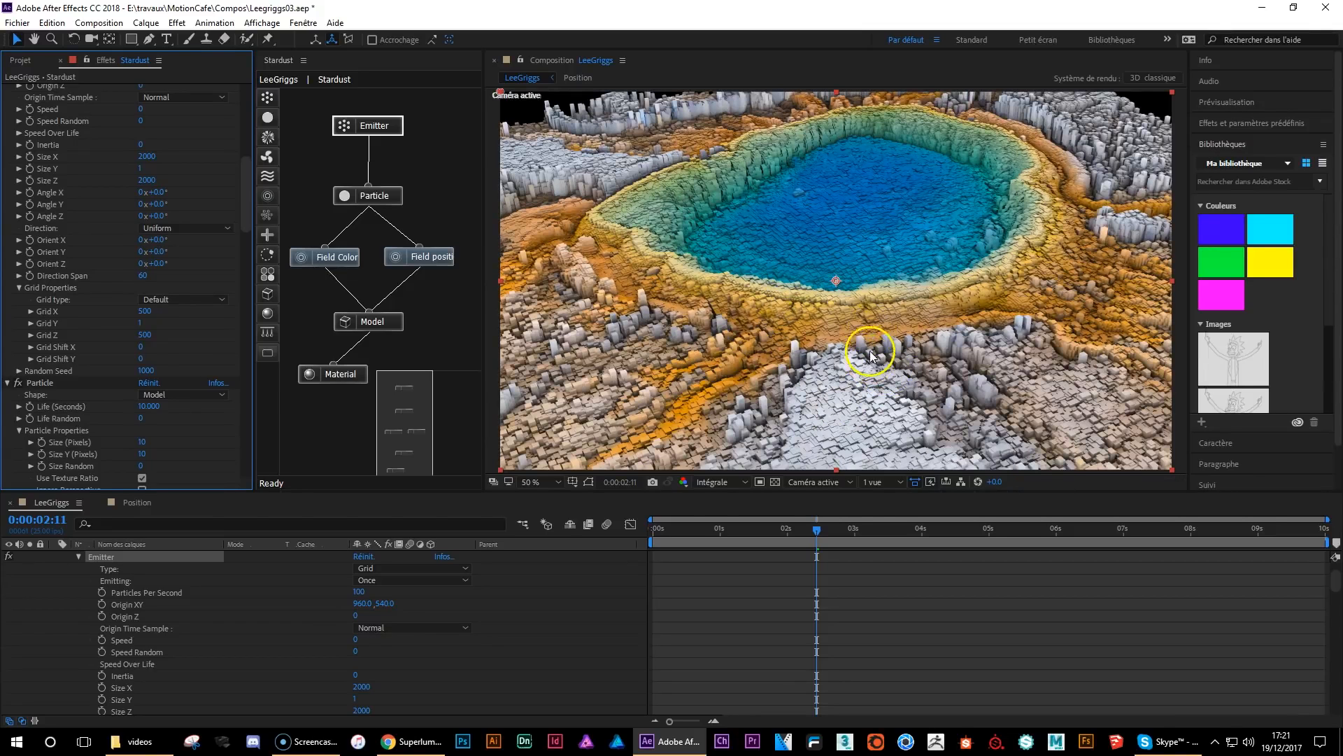
- Set the Particle node's Size (Pixels) to 3 and check the finer cubes across the lake relief
scroll(869, 320, "up", 1)
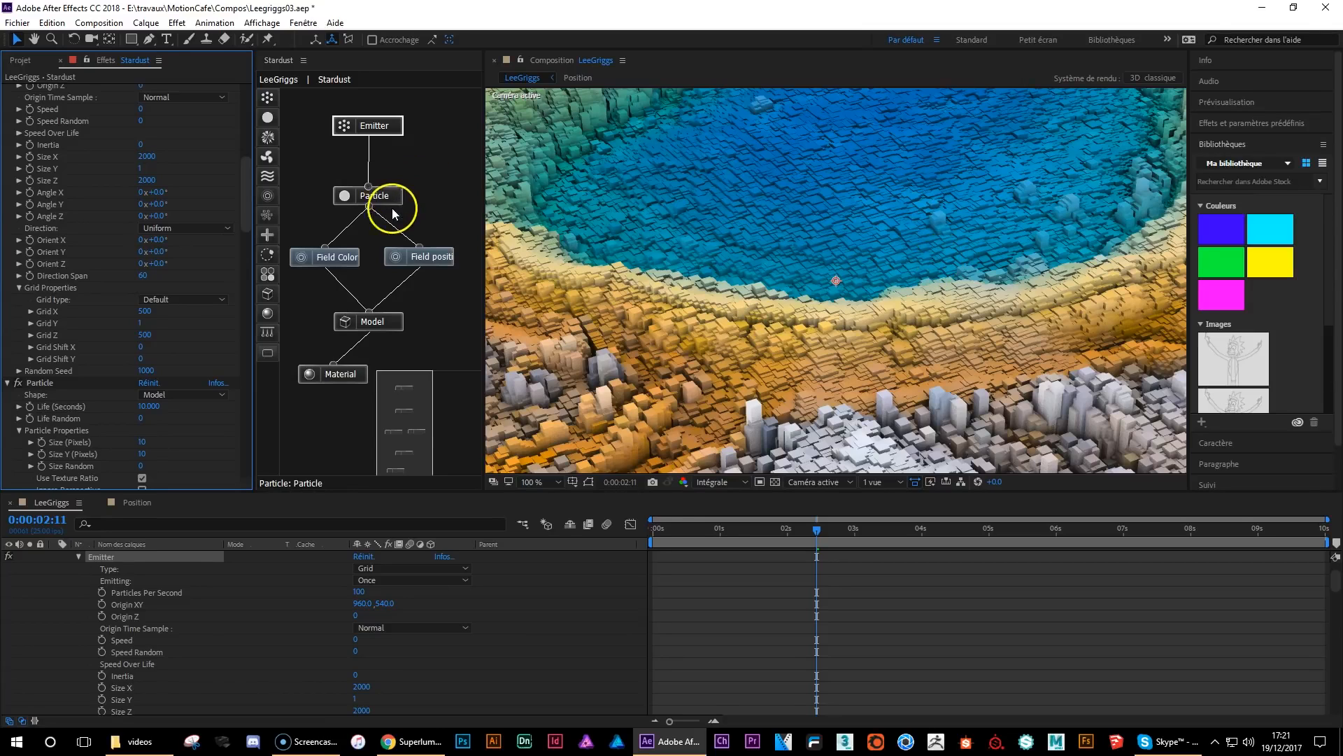
left_click(355, 193)
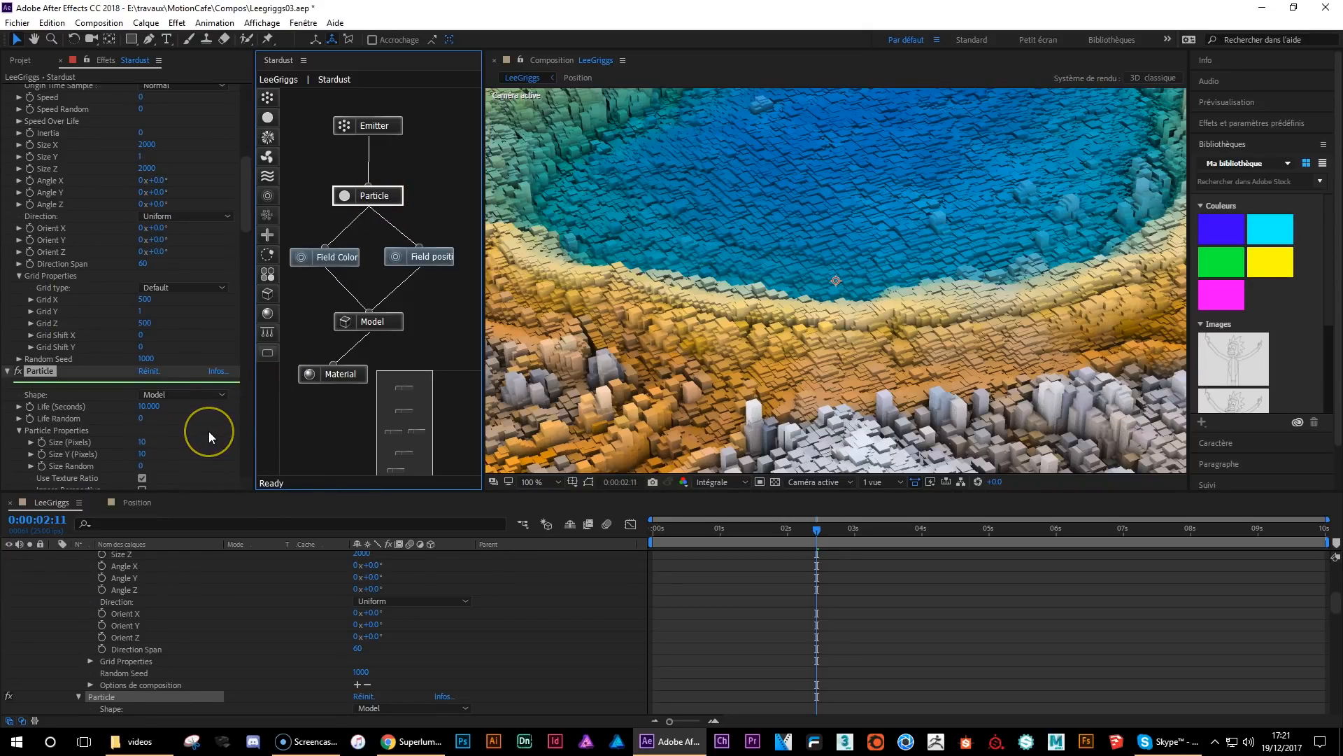
scroll(208, 431, "down", 1)
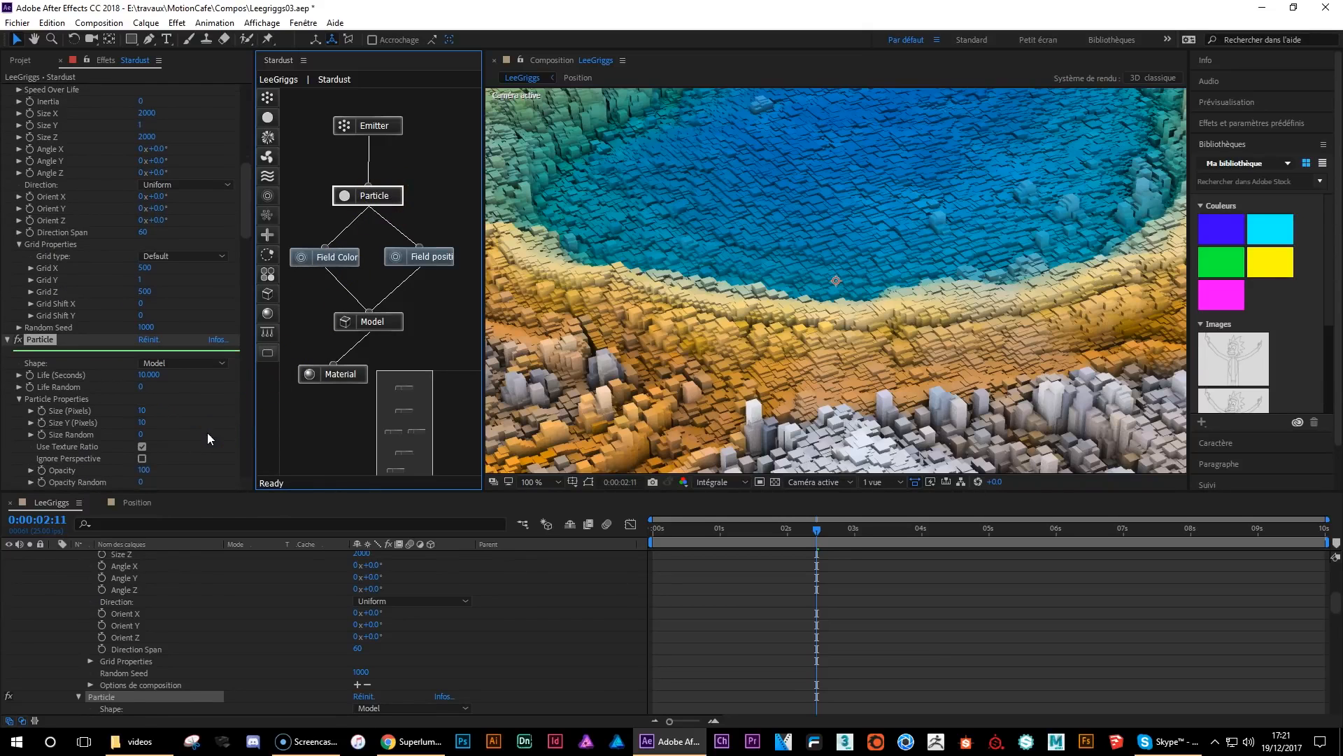
left_click(140, 412)
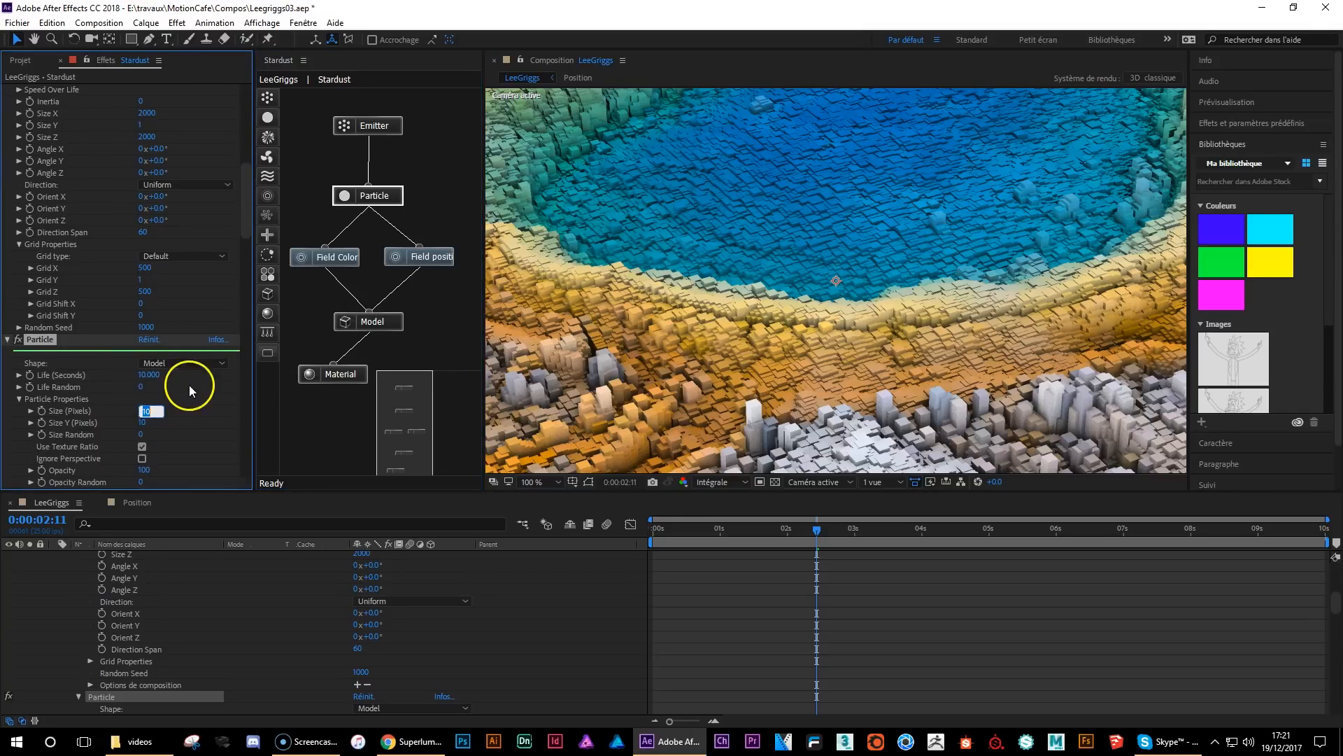
type("3")
key("Return")
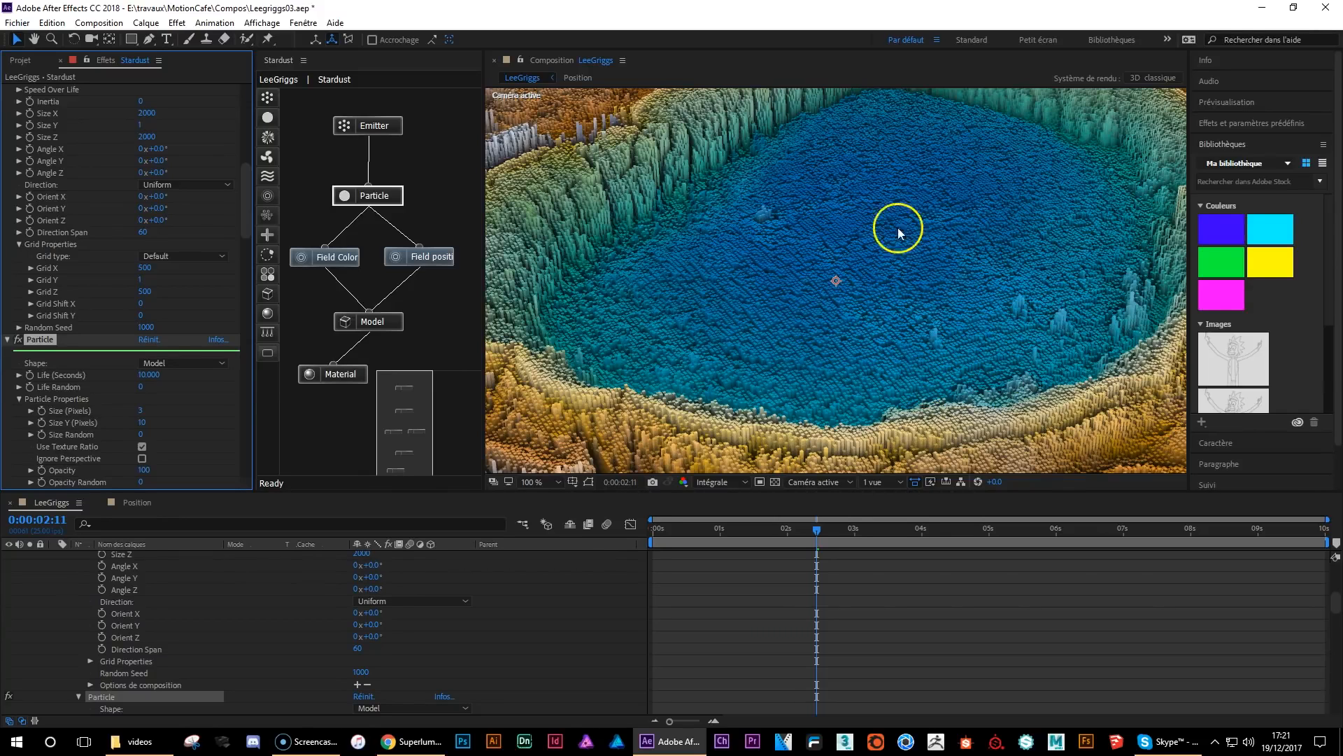
scroll(820, 331, "down", 1)
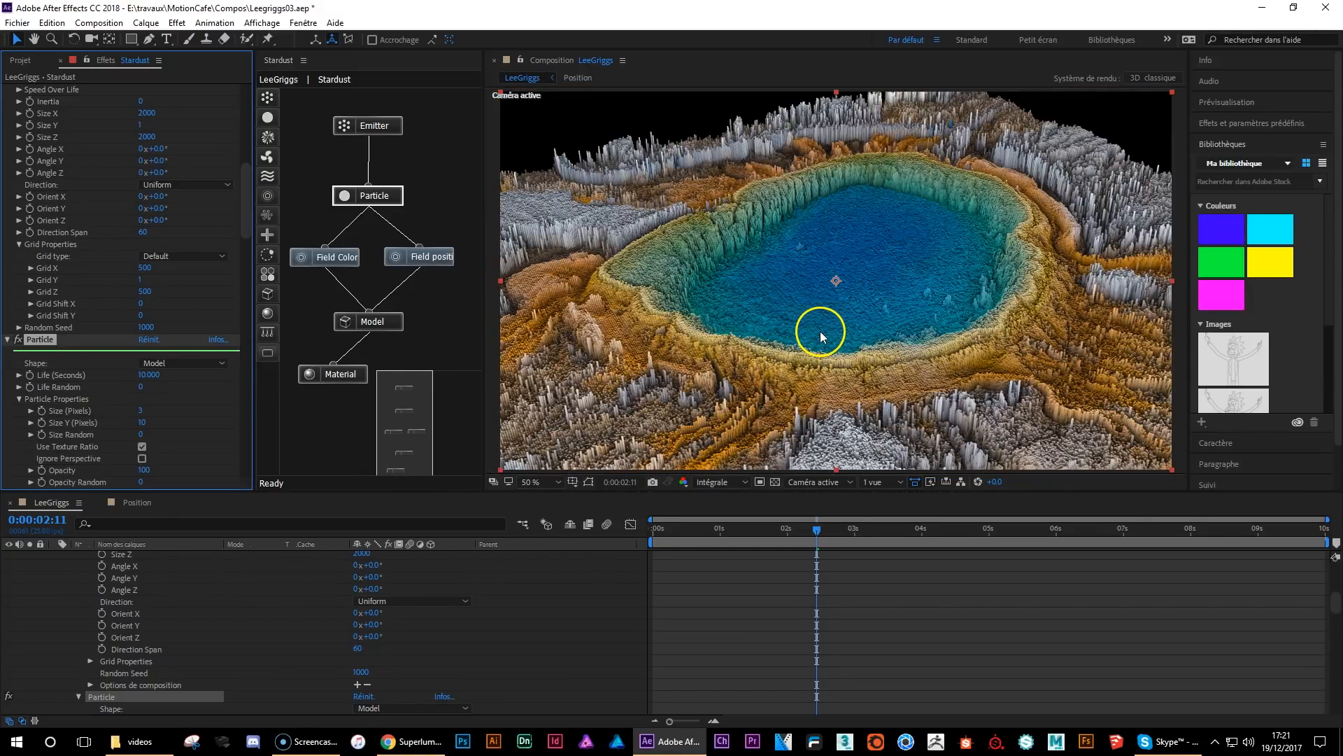
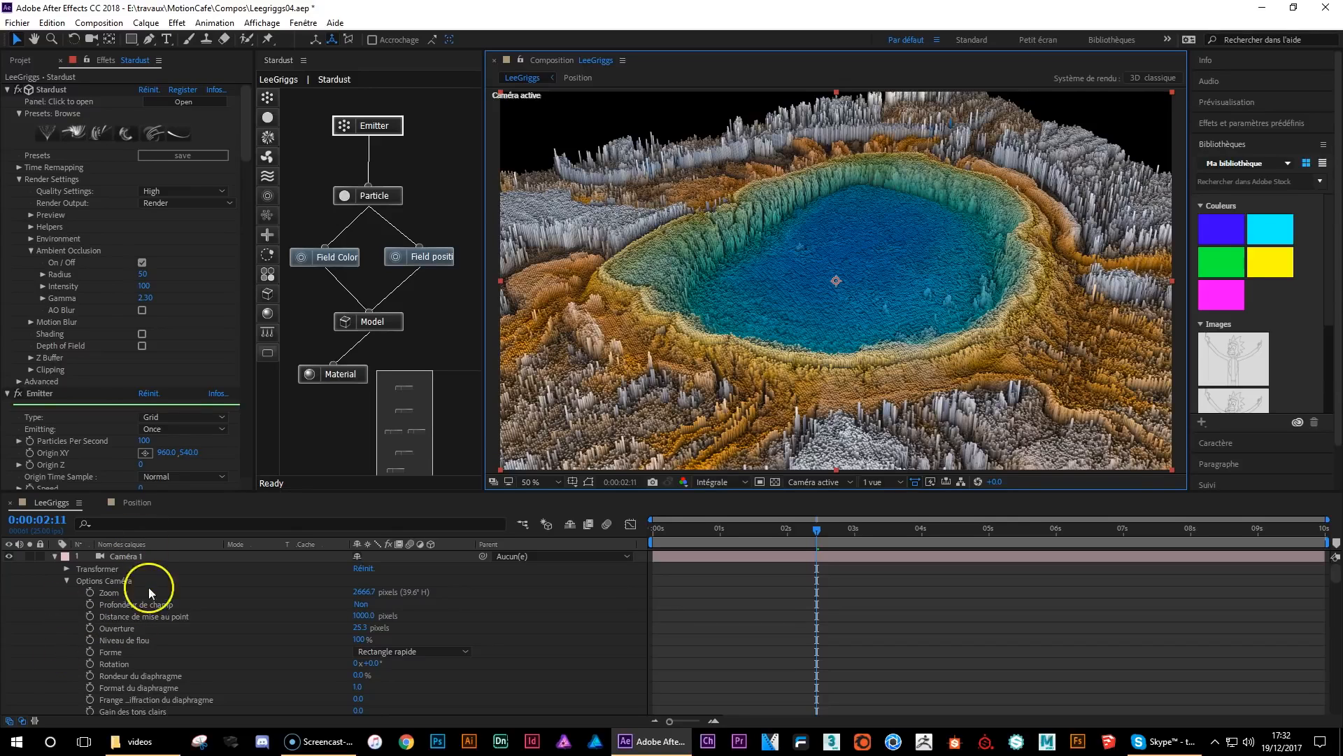
- Enable Profondeur de champ in the camera options of Caméra 1
left_click(133, 555)
left_click(106, 580)
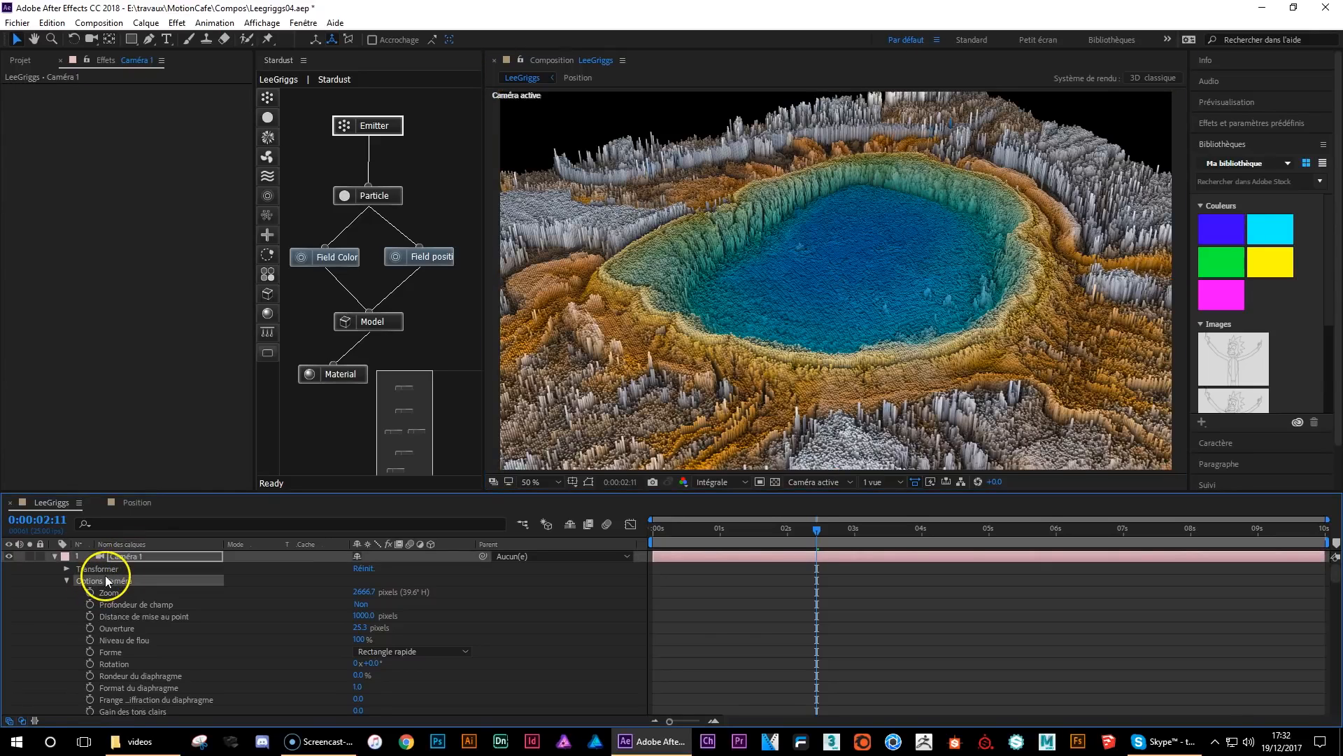
left_click(361, 604)
left_click(361, 616)
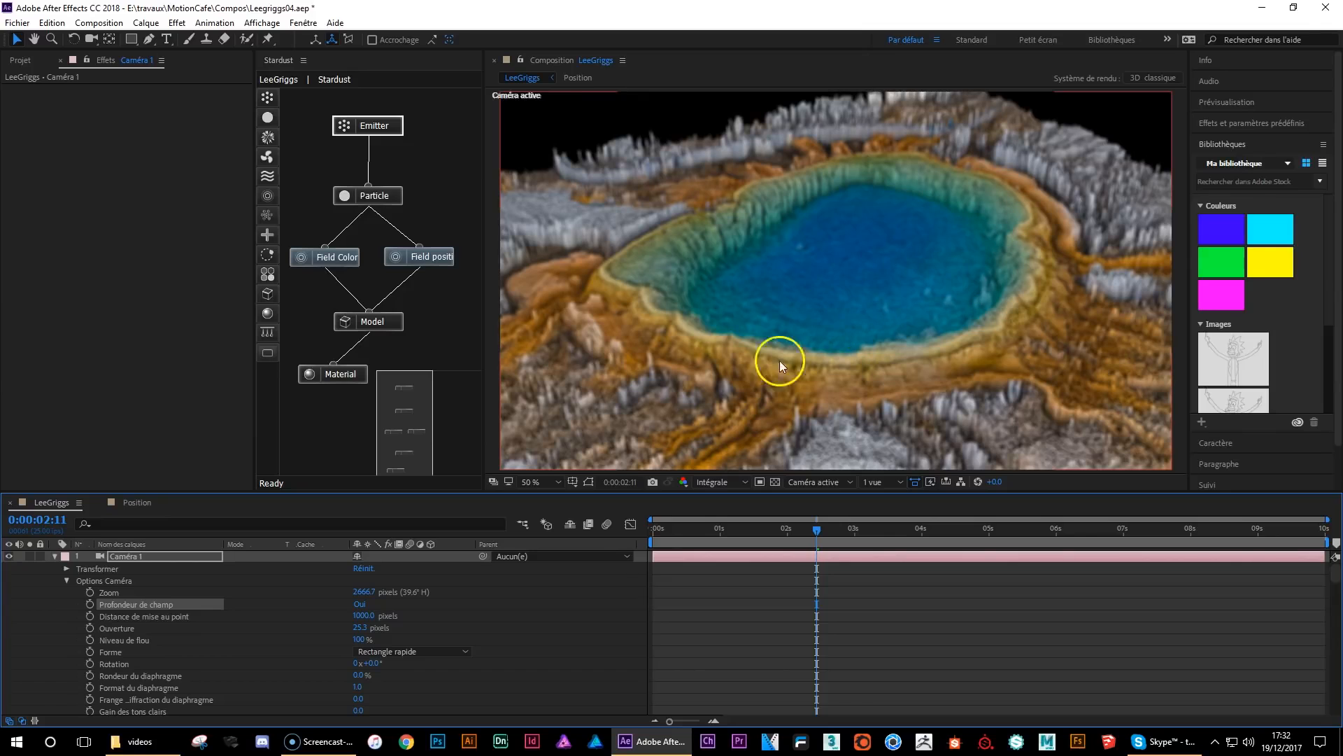
- Orbit the camera around the lake and lower the preview resolution to Un demi
left_click(385, 132)
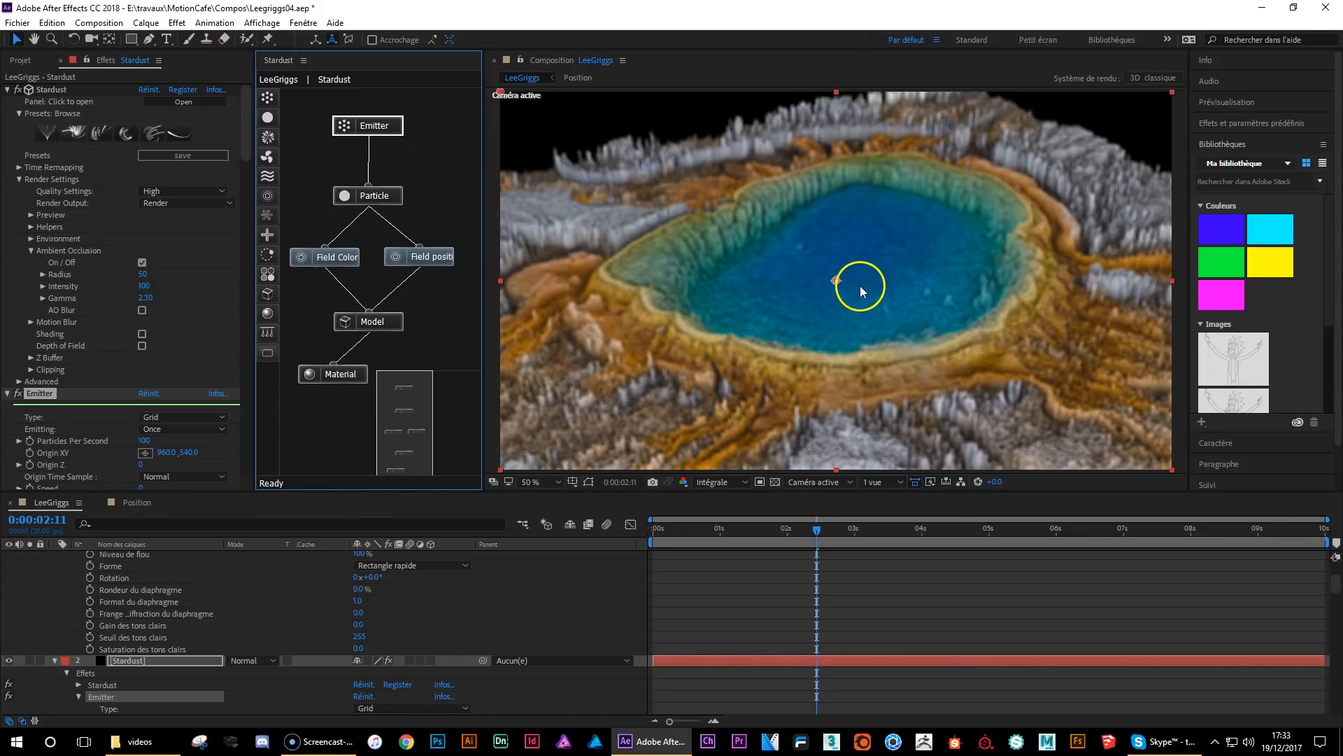
left_click(90, 40)
left_click_drag(907, 367, 869, 359)
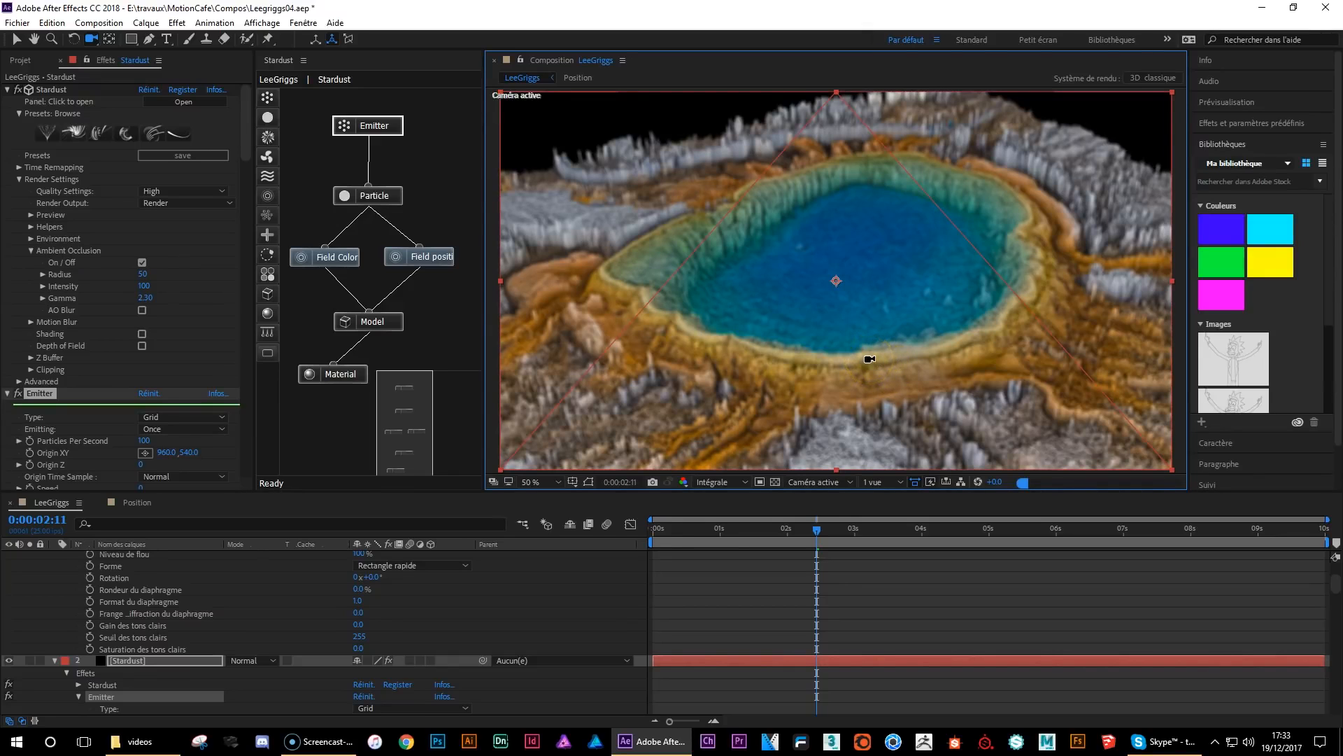
left_click(734, 483)
left_click(746, 539)
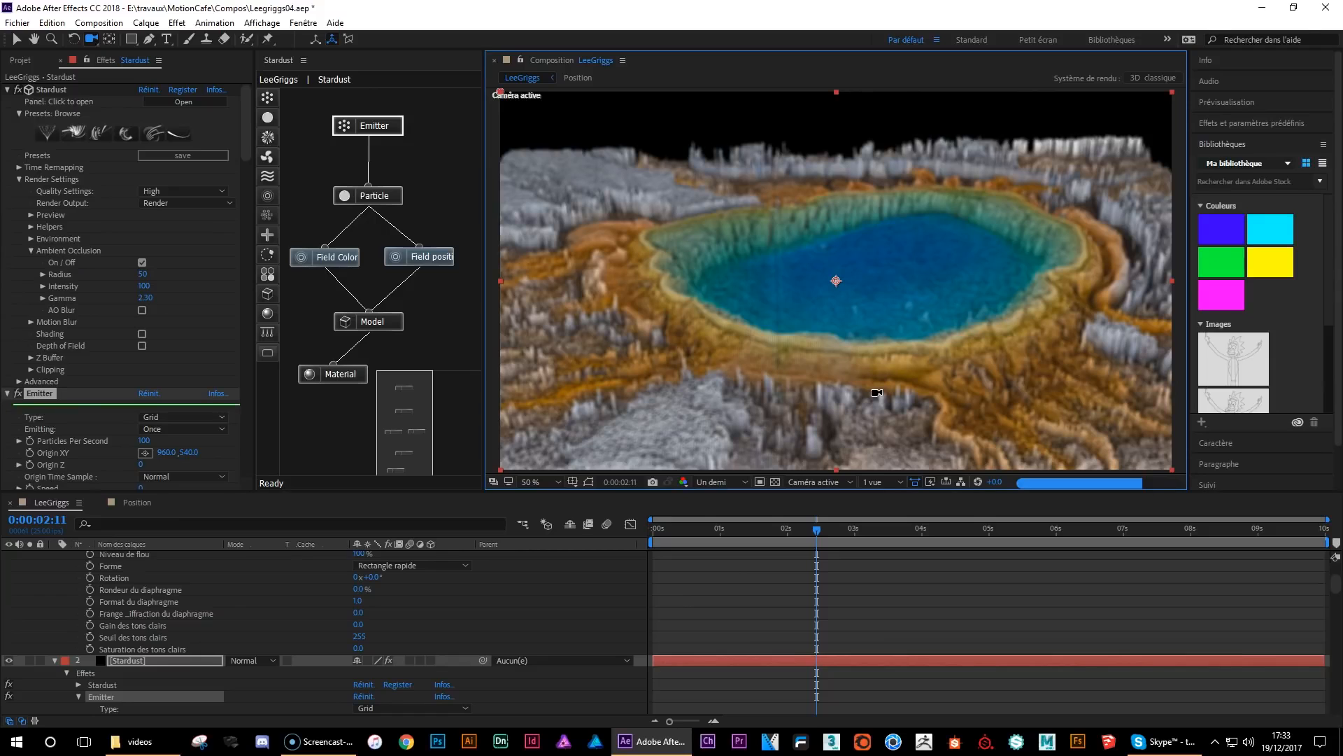
- Turn off Profondeur de champ on Caméra 1 and reframe the camera closer to the lake and its foreground relief
scroll(759, 590, "up", 3)
left_click(361, 603)
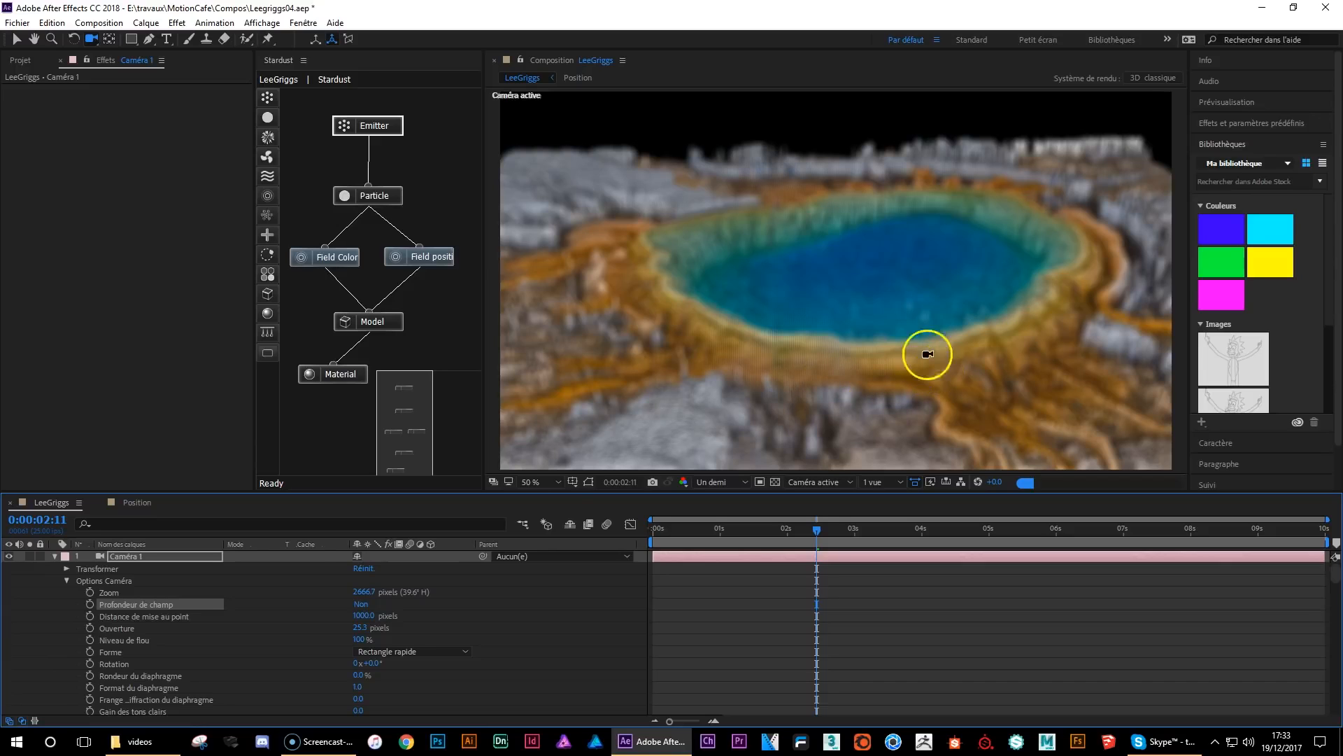
left_click(914, 376)
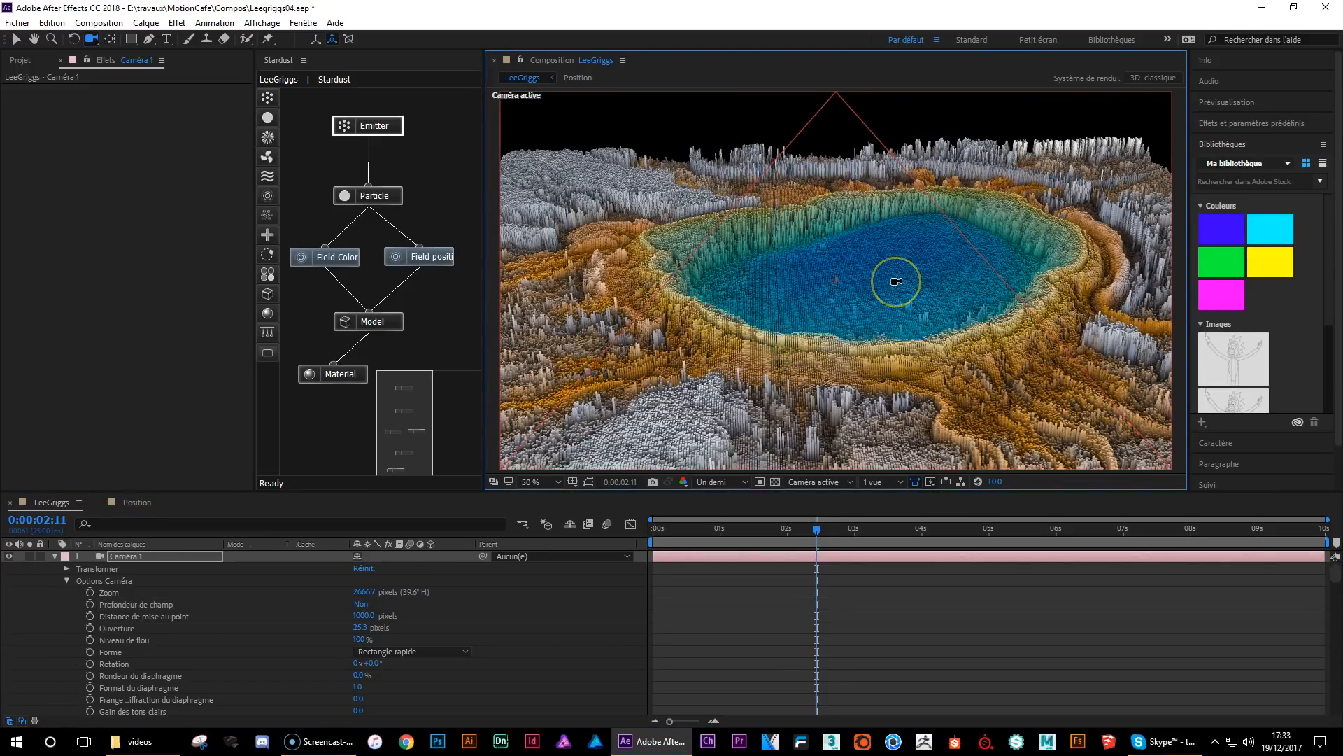
left_click_drag(776, 297, 906, 413)
left_click_drag(883, 426, 882, 365)
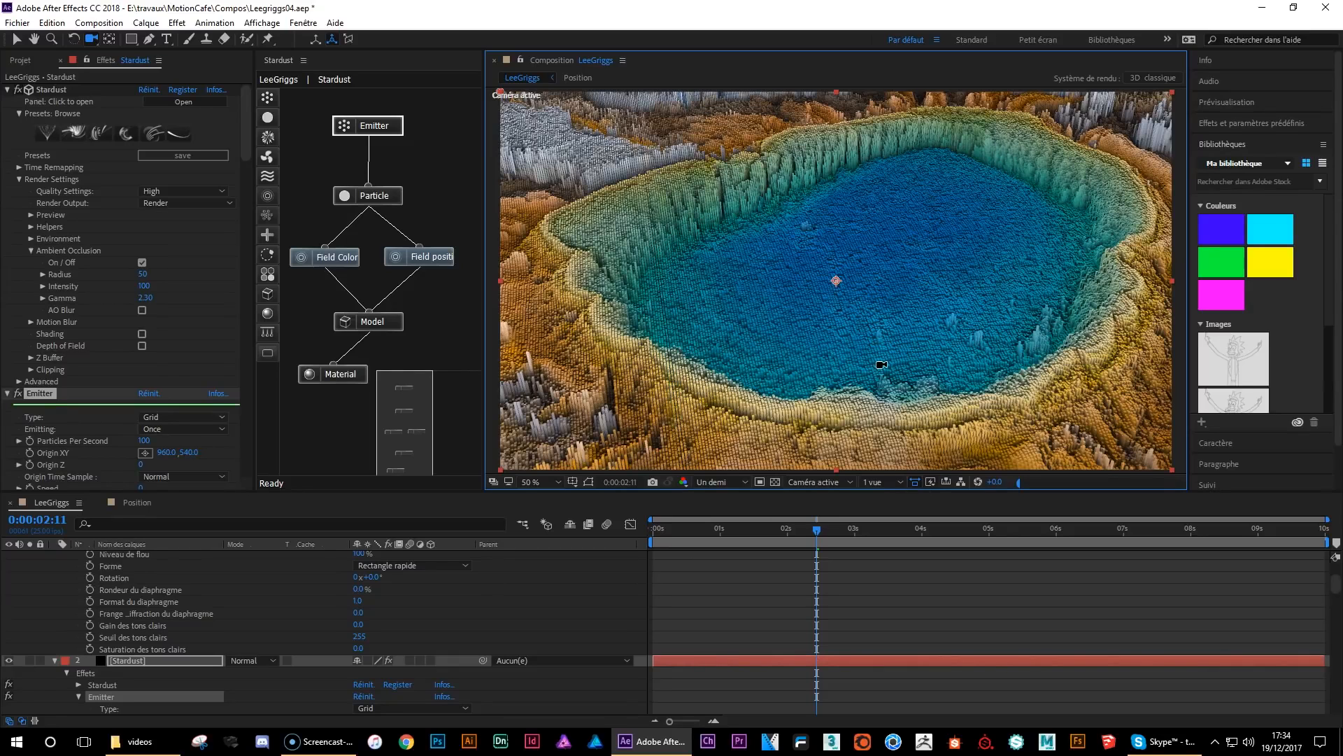
left_click_drag(948, 317, 867, 346)
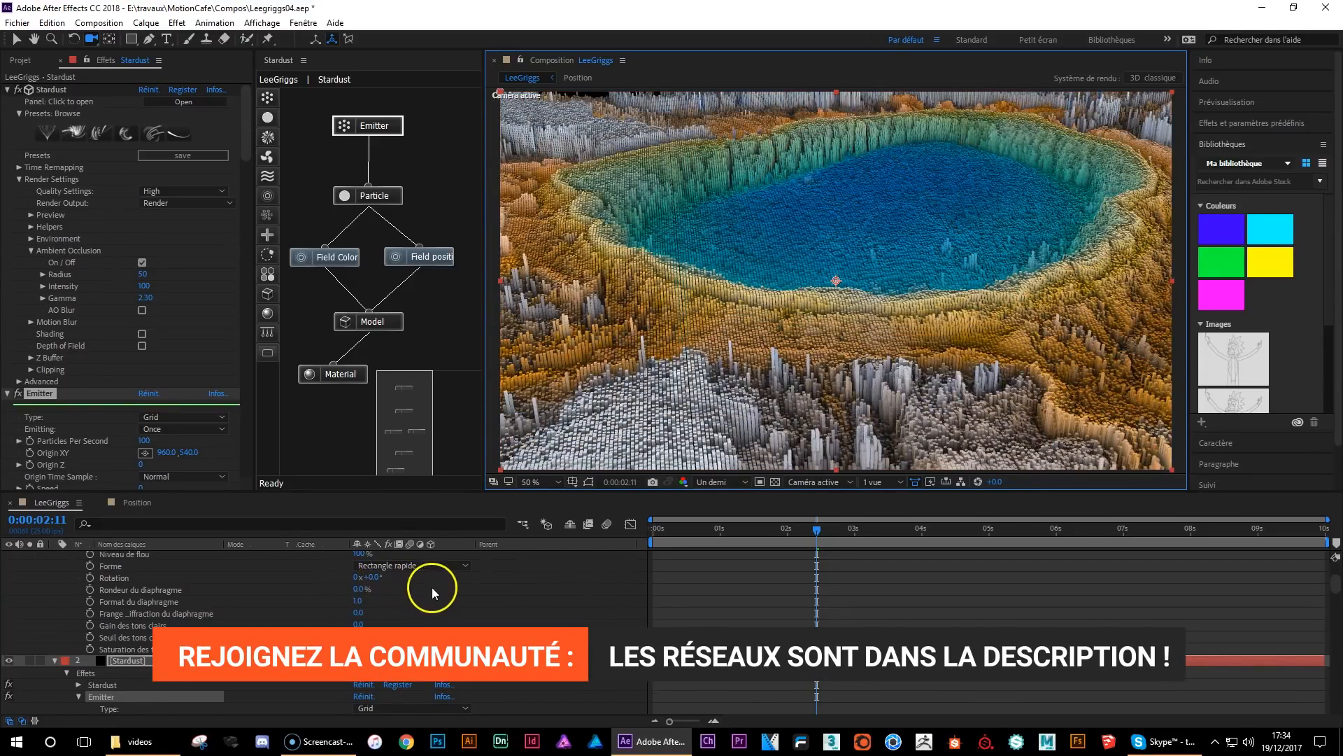
- Re-enable Profondeur de champ on Caméra 1 and set Distance de mise au point to 1300 pixels
scroll(433, 590, "up", 3)
left_click(361, 605)
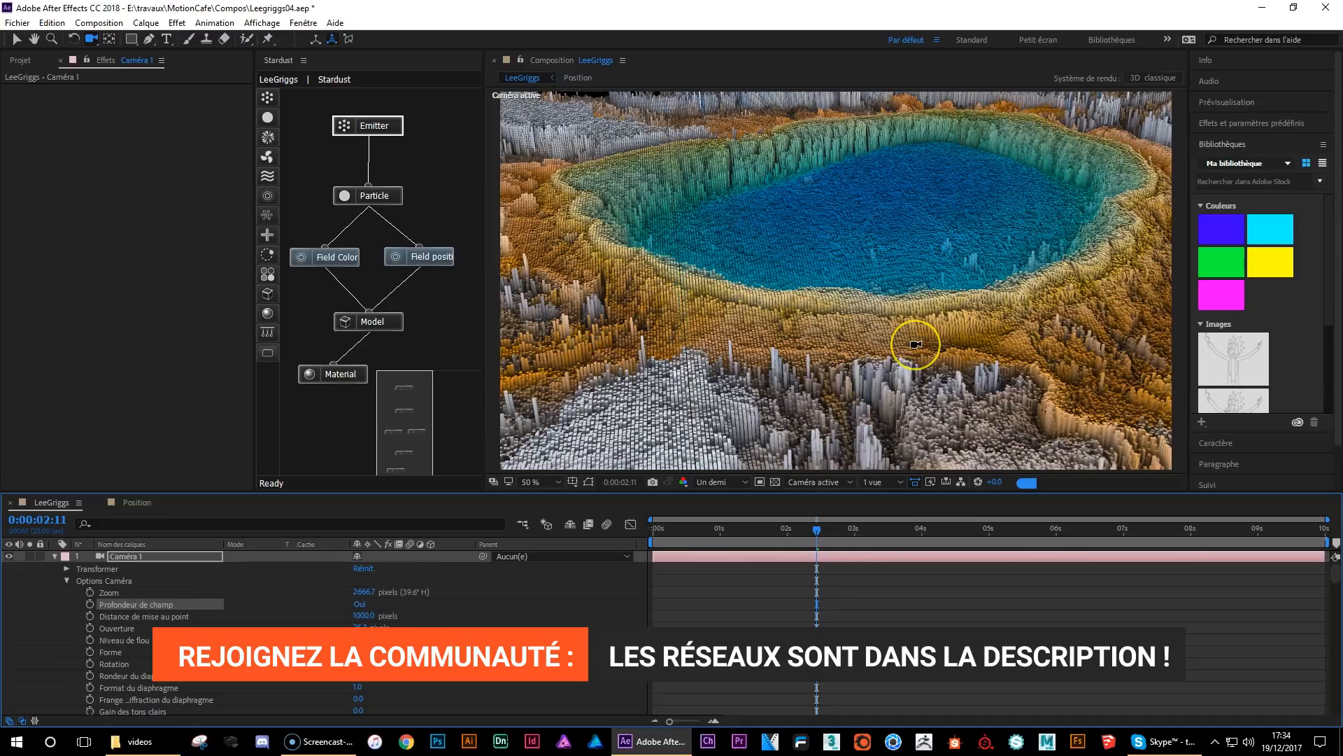
left_click(876, 189)
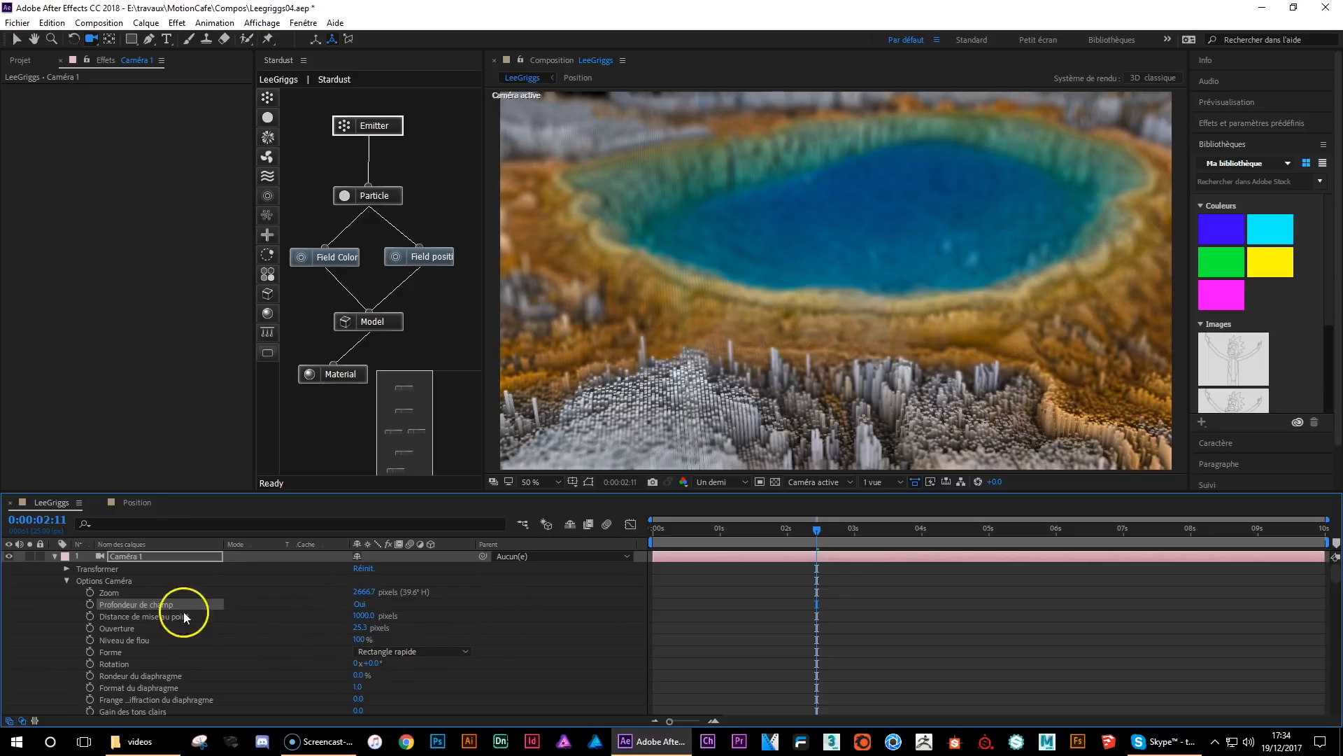
left_click(362, 615)
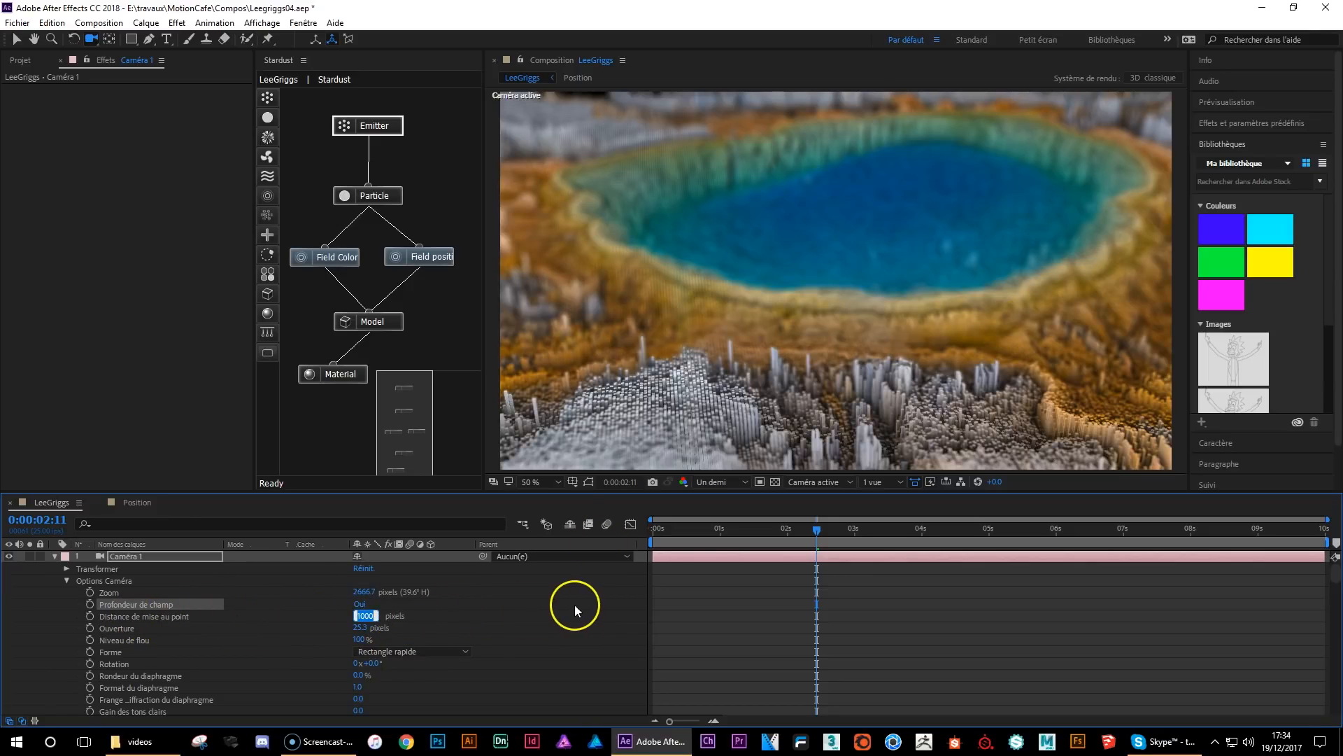
type("1500")
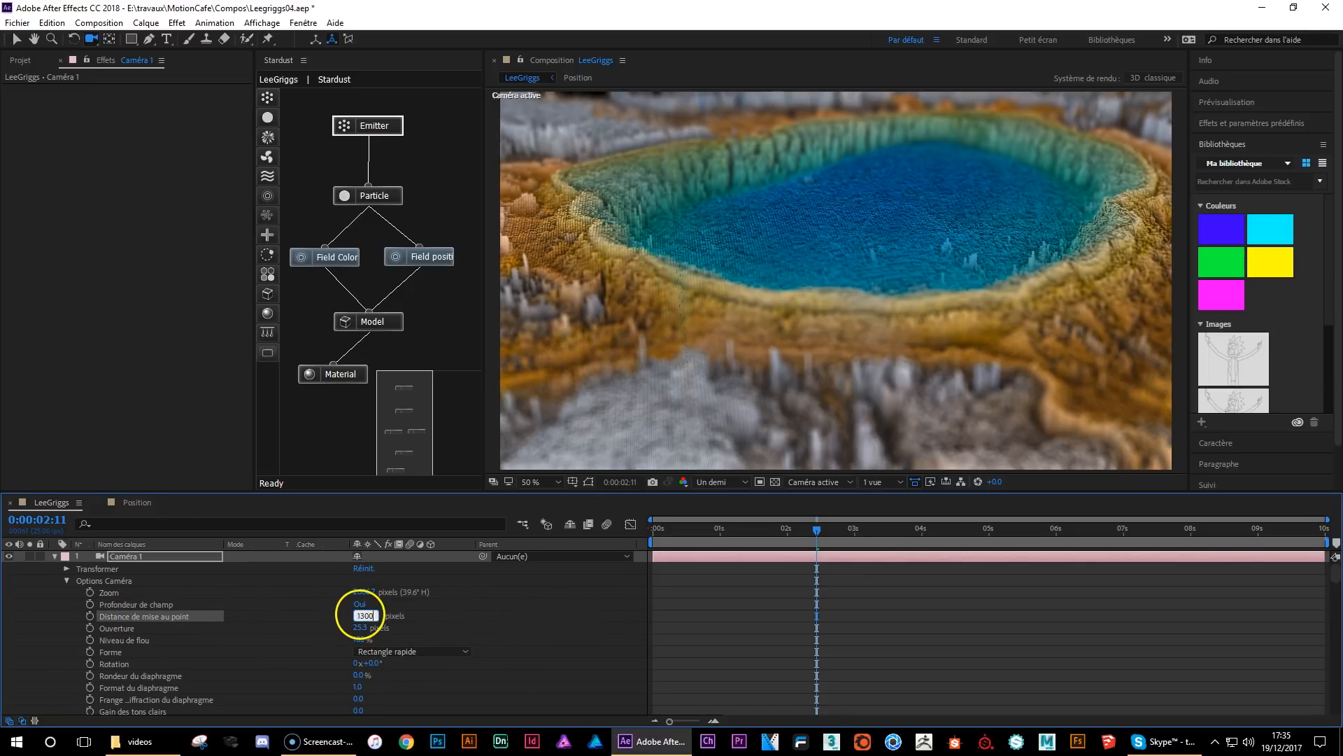
key("Return")
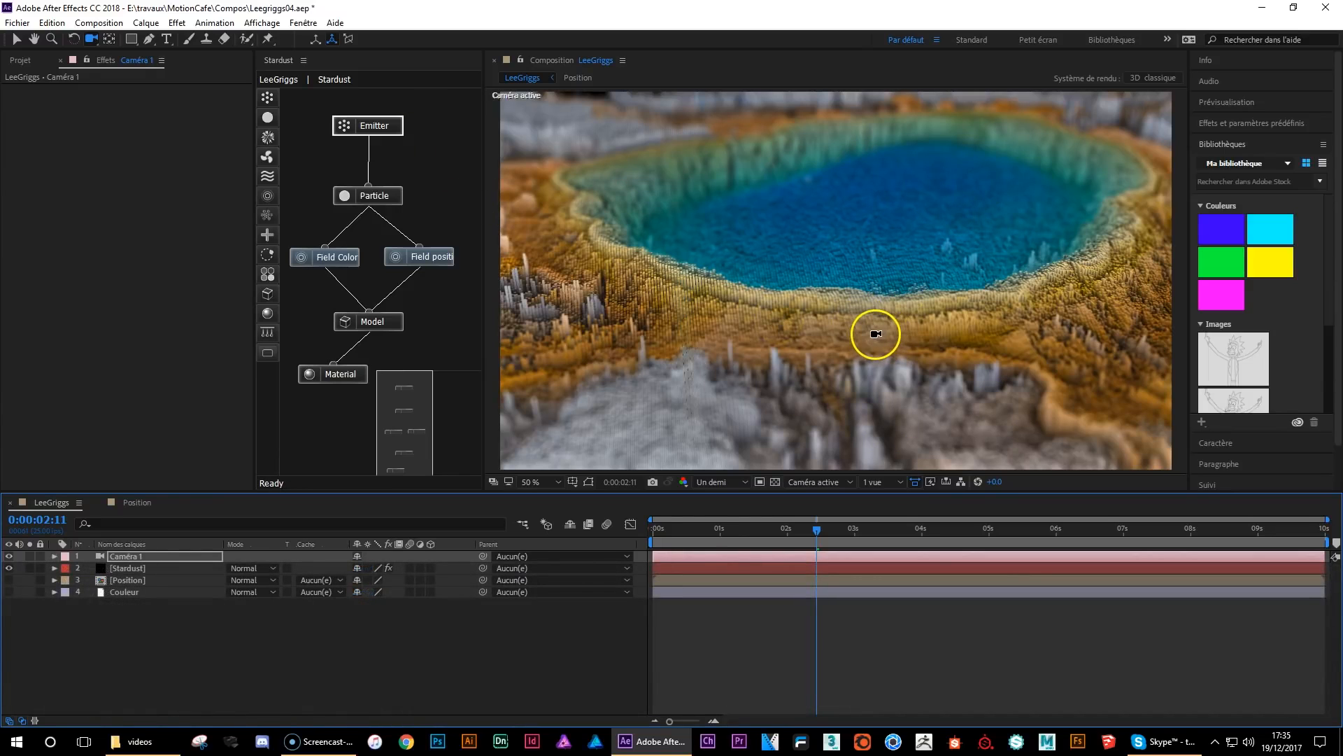
- Create an adjustment layer (Calque d'effets) above the camera and rename it glow
left_click(145, 22)
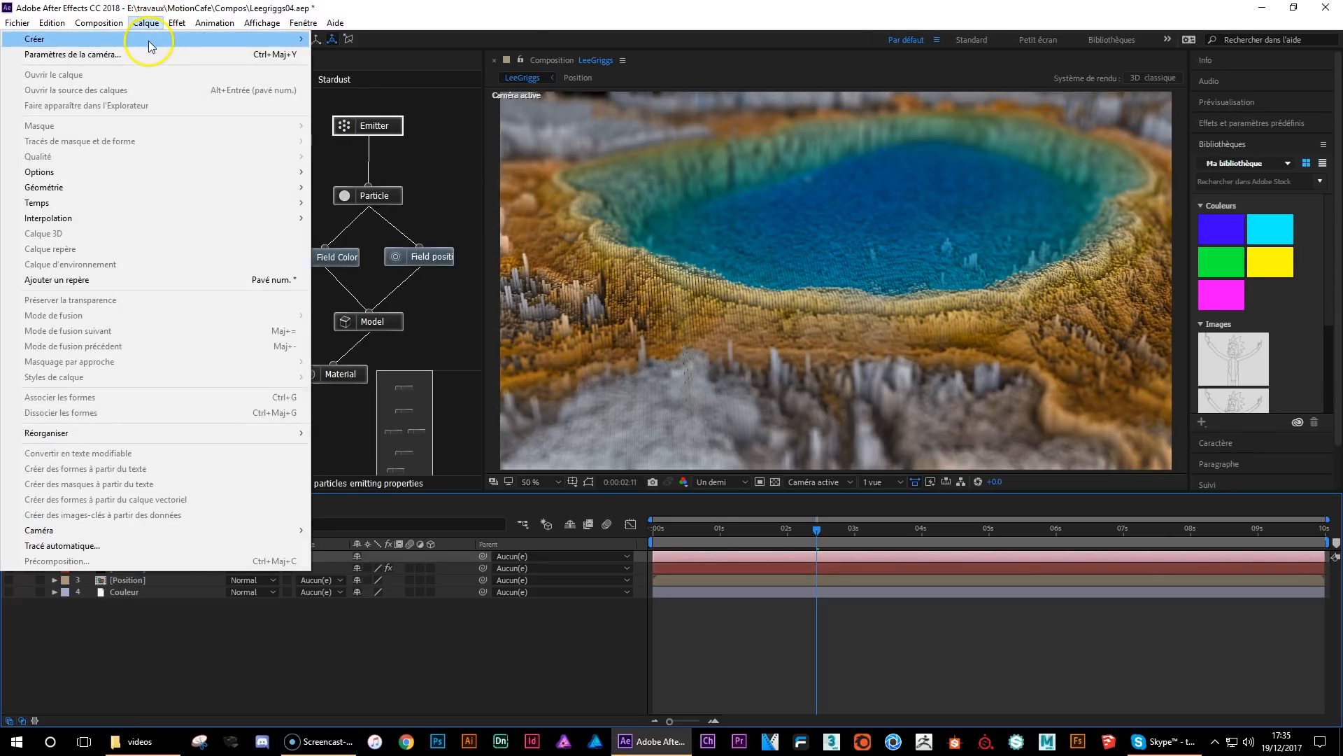
mouse_move(281, 43)
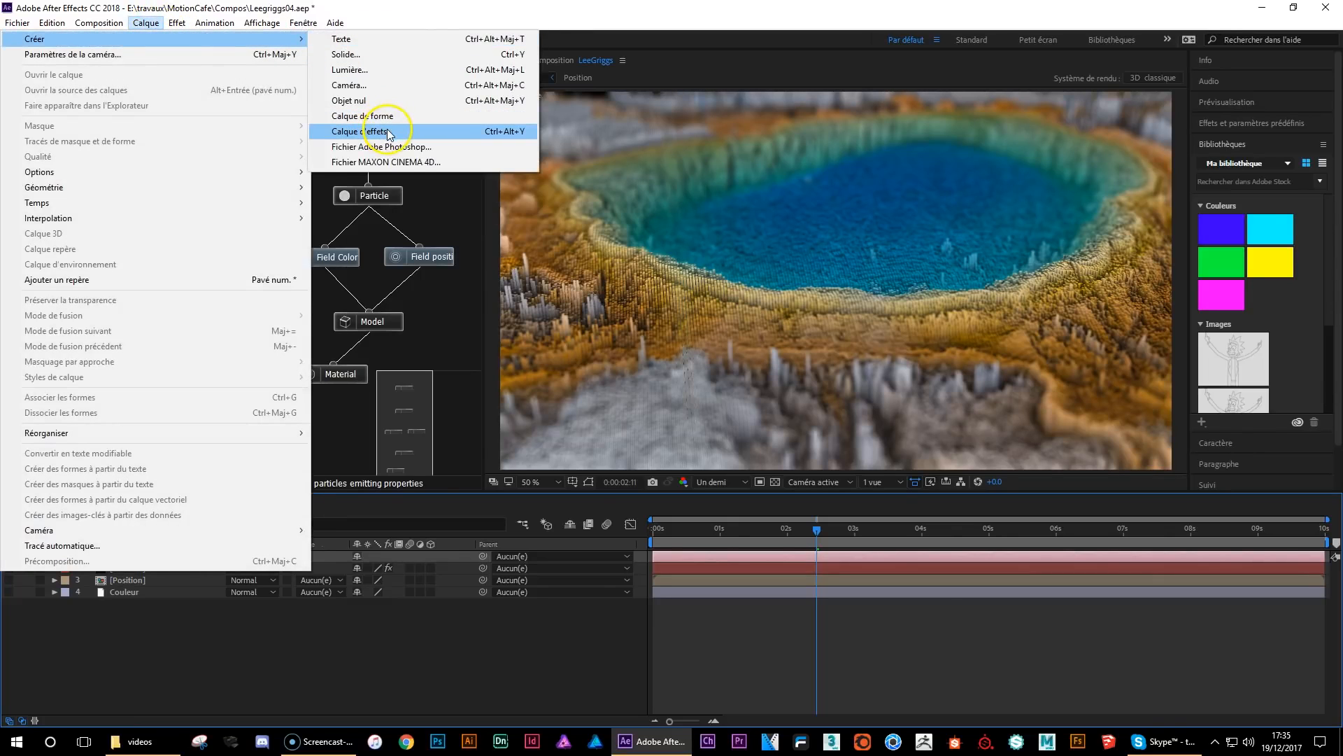
left_click(359, 131)
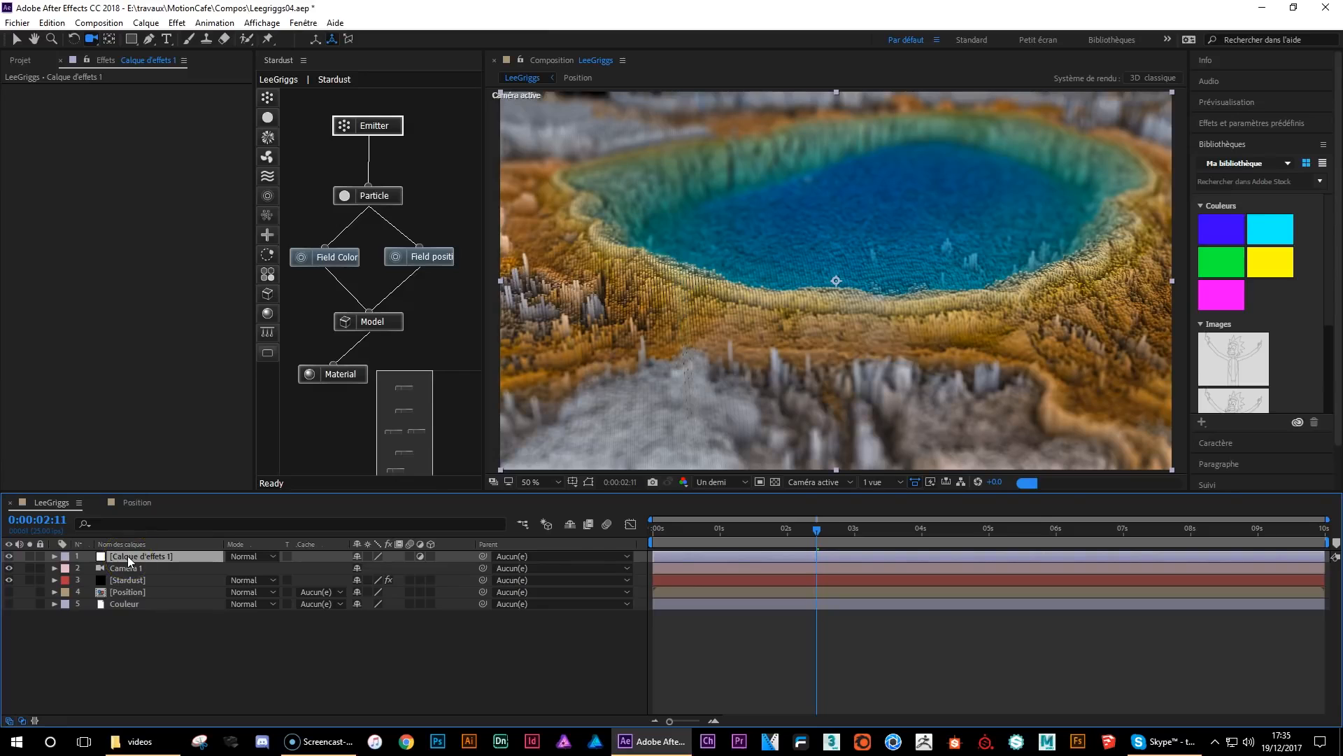
key("Return")
type("glow")
key("Return")
- Apply the Lueur diffuse effect to the glow layer and set its Rayon to 100
left_click(178, 23)
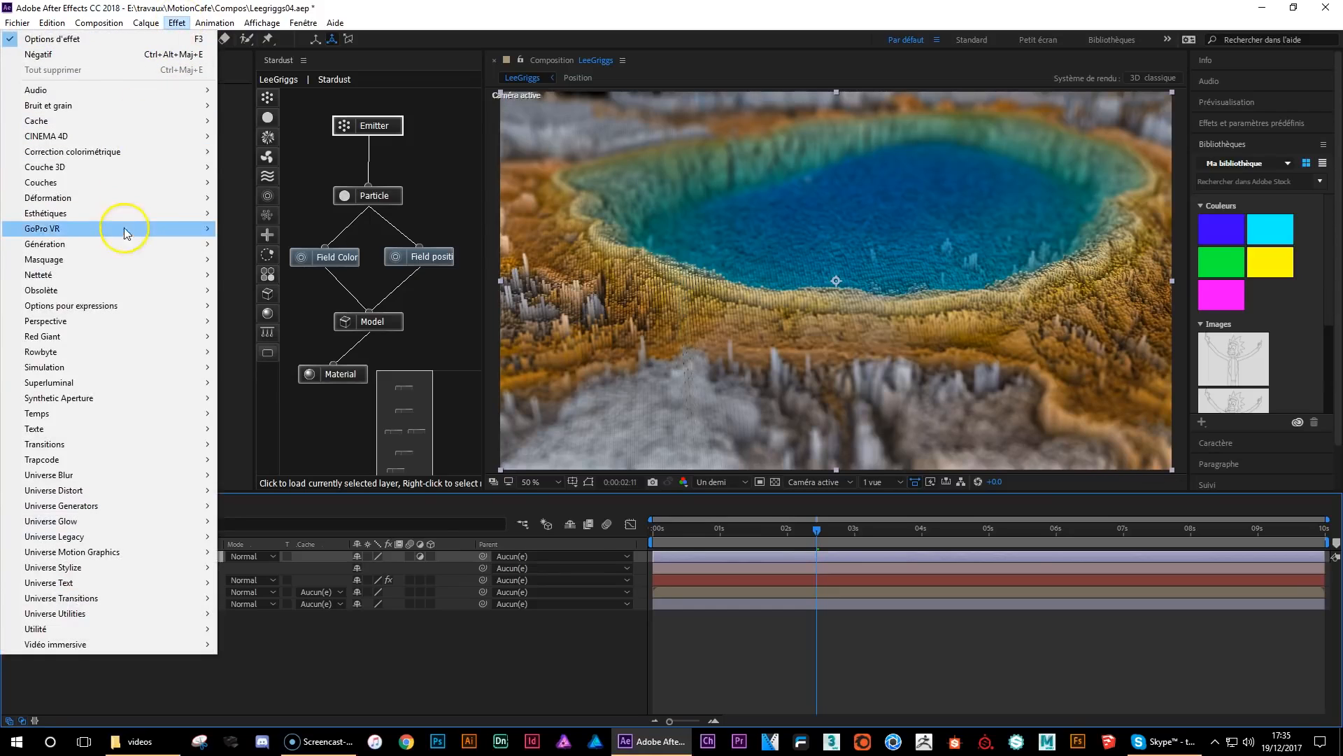
mouse_move(144, 213)
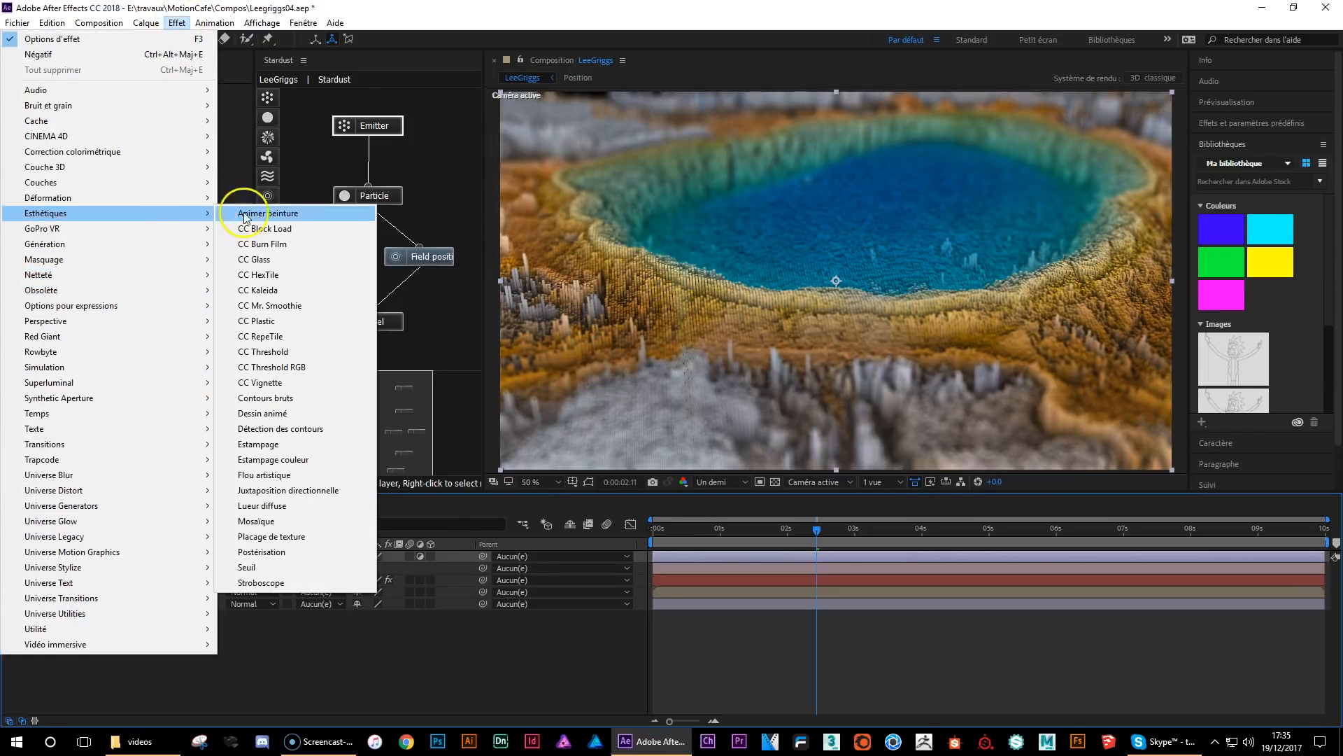
left_click(280, 506)
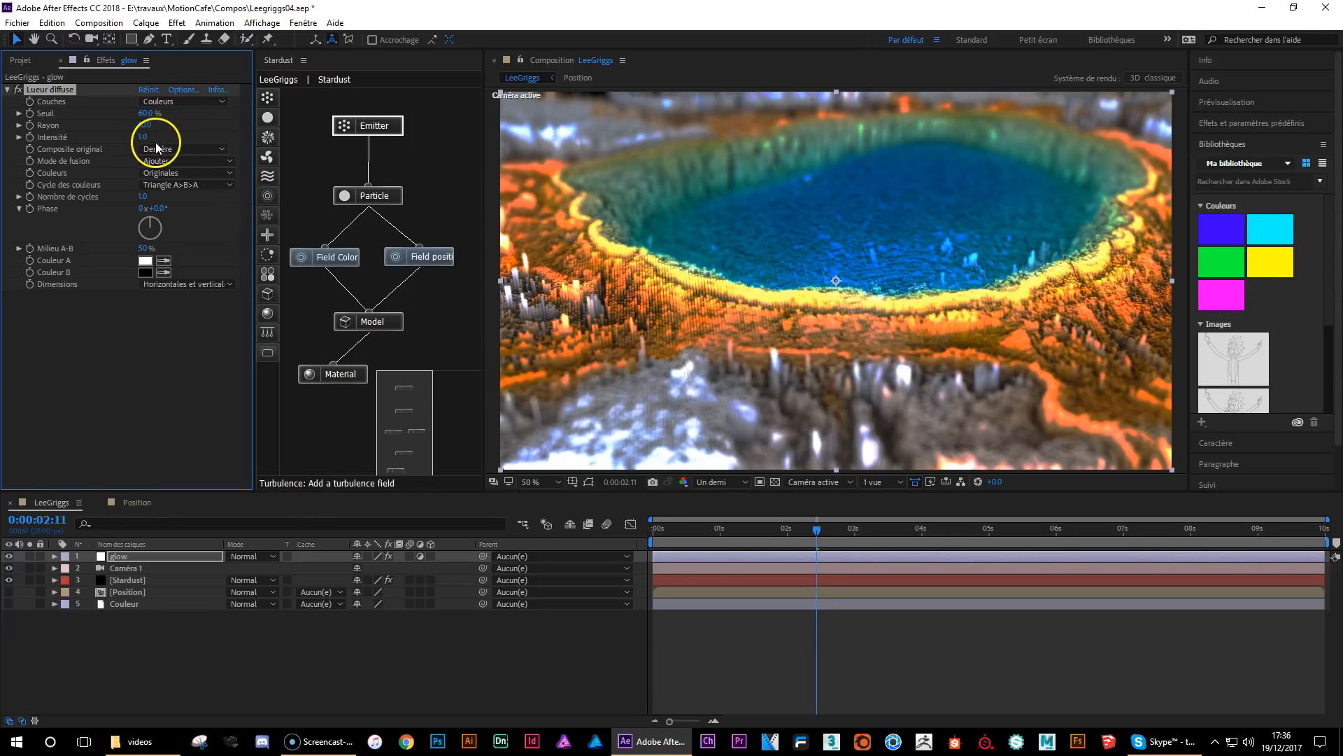
left_click(146, 125)
type("100")
key("Return")
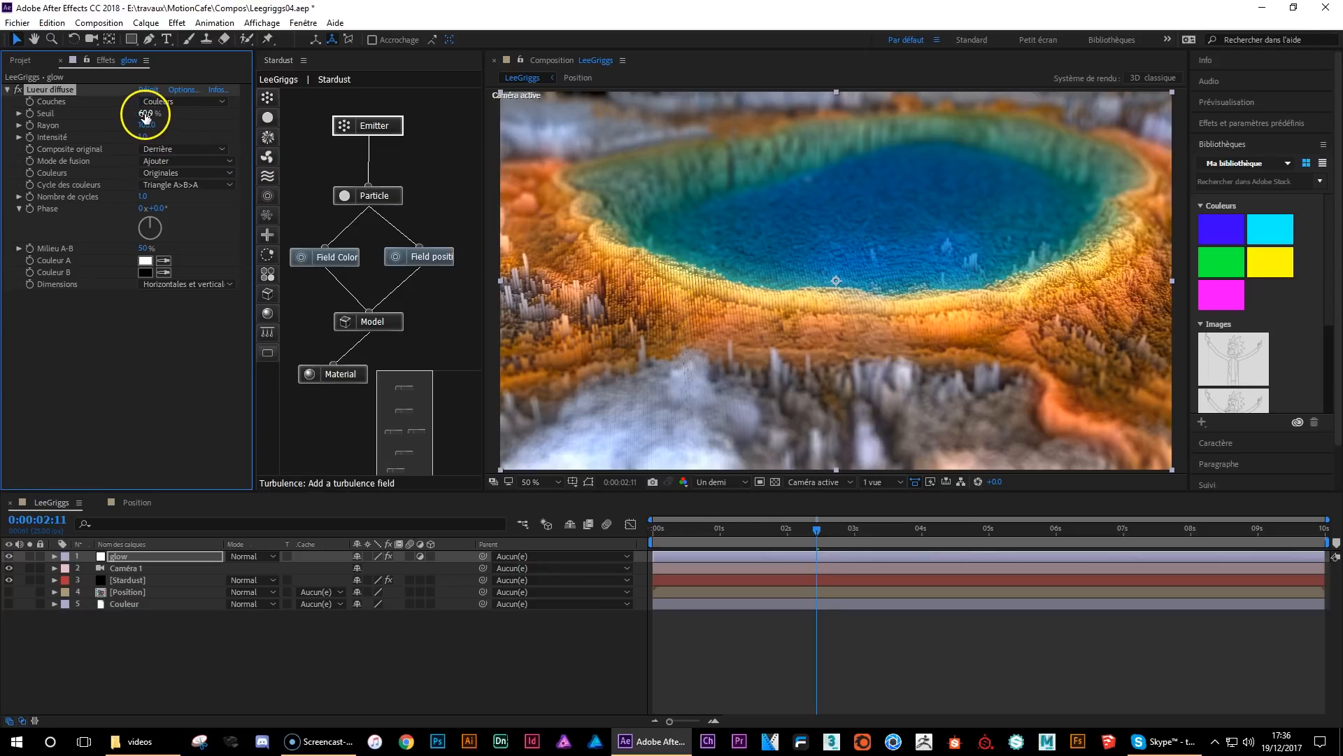
- Switch the Mode de fusion of the glow layer's Lueur diffuse to Ecran and set Seuil to 80 %
left_click(162, 163)
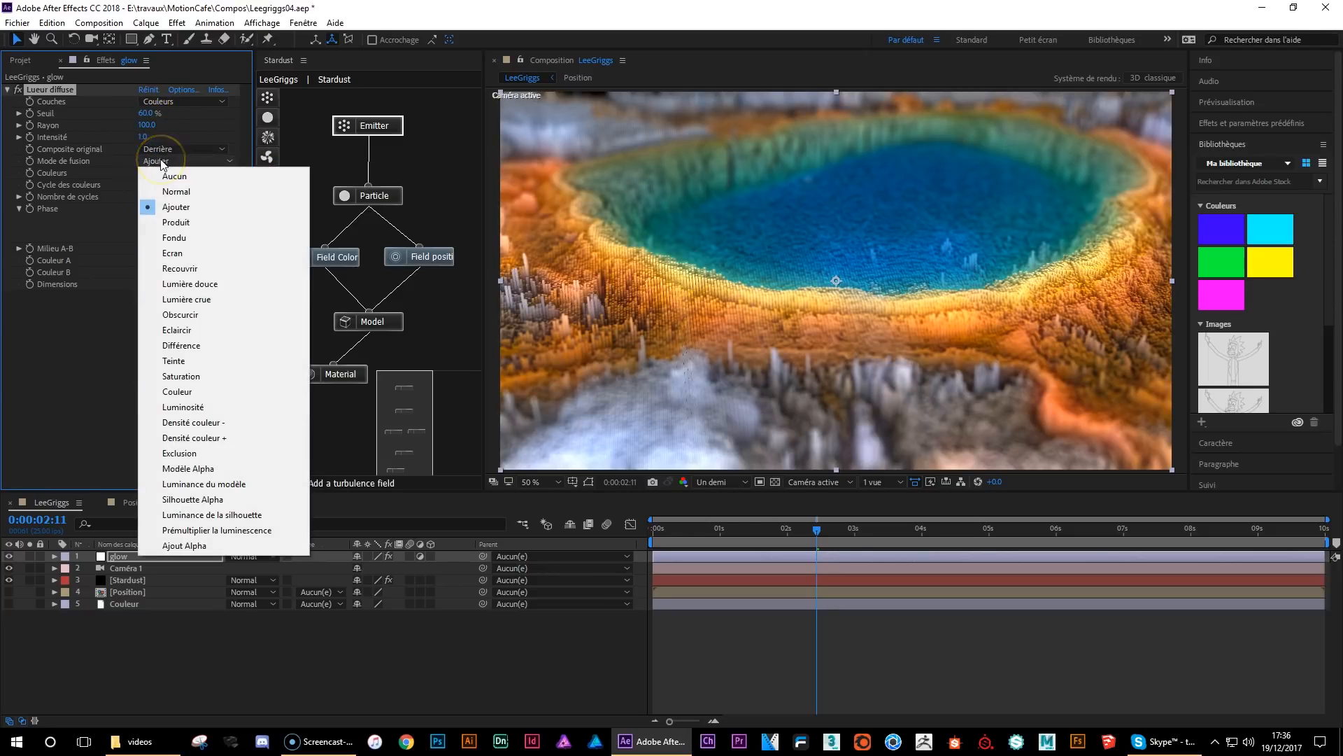
left_click(181, 256)
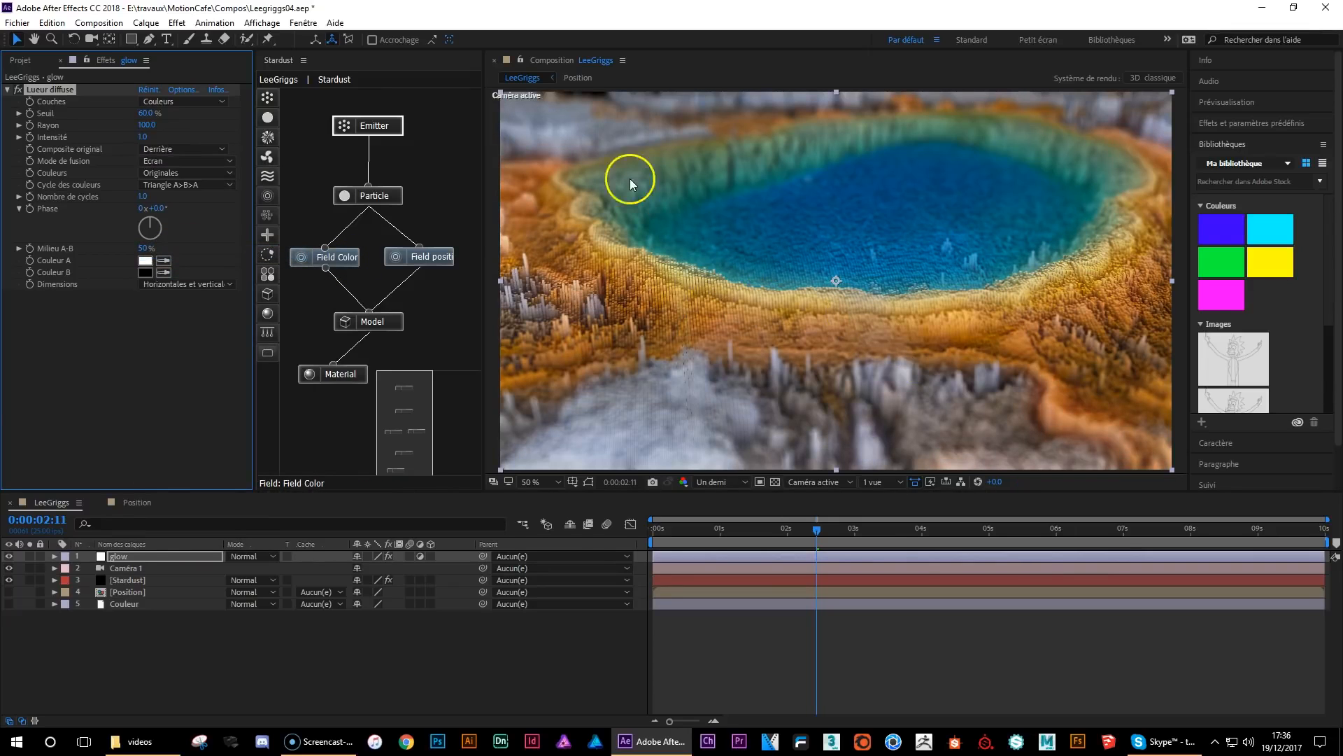
left_click(145, 113)
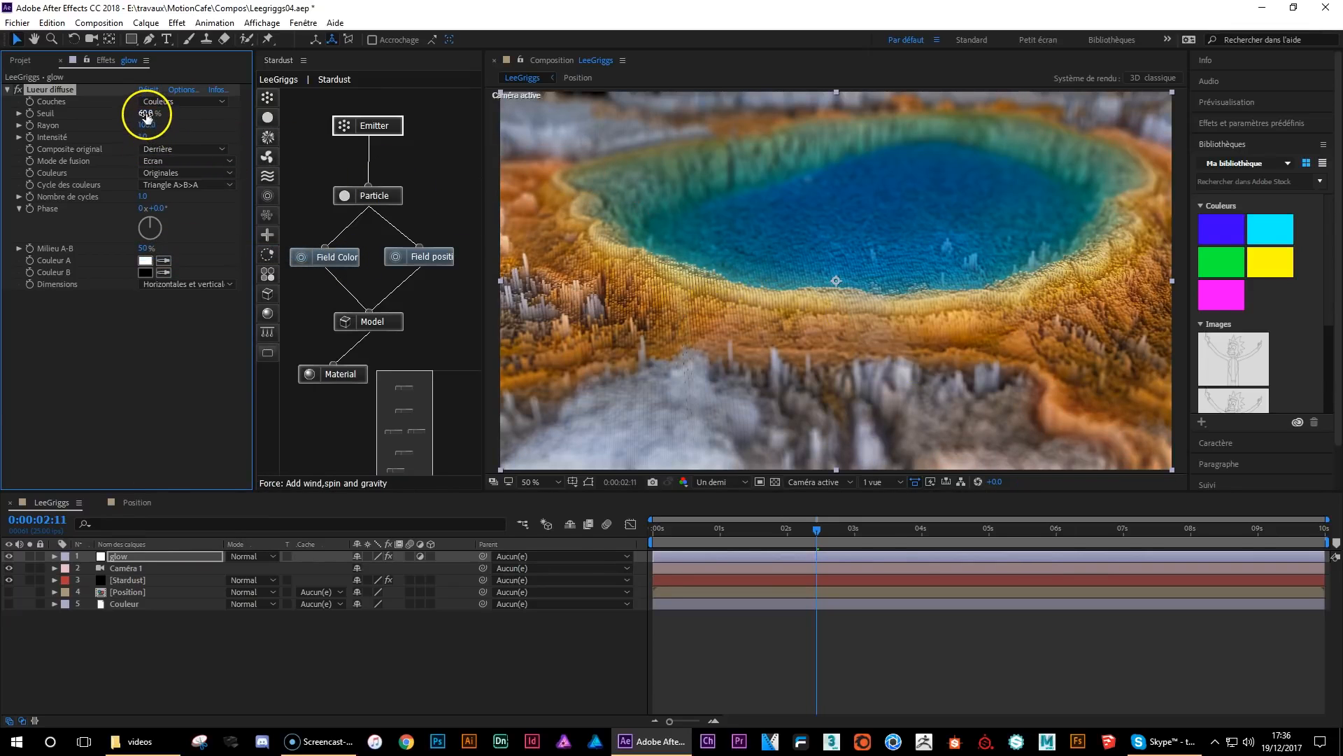
type("80")
key("Return")
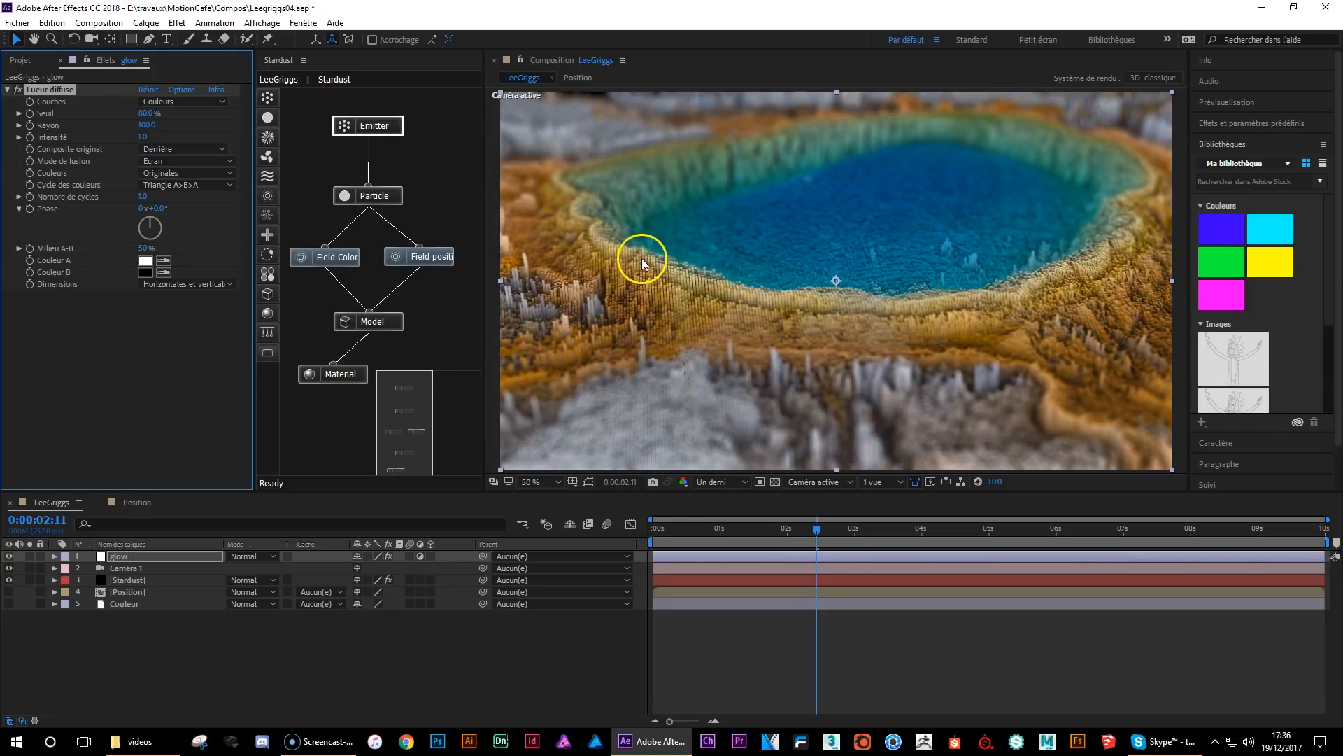
- Try a Seuil of 50 % on Lueur diffuse and settle on 55 %
left_click(151, 115)
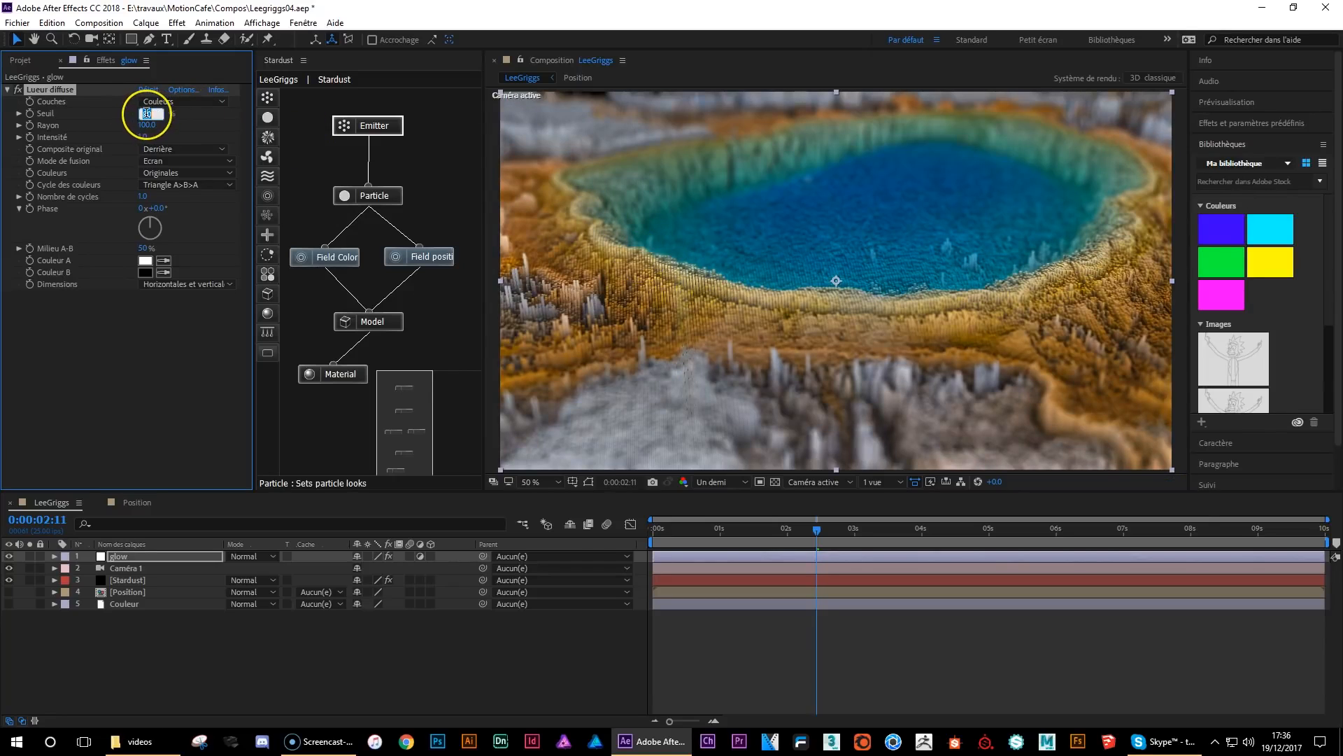
type("50")
key("Return")
left_click(147, 114)
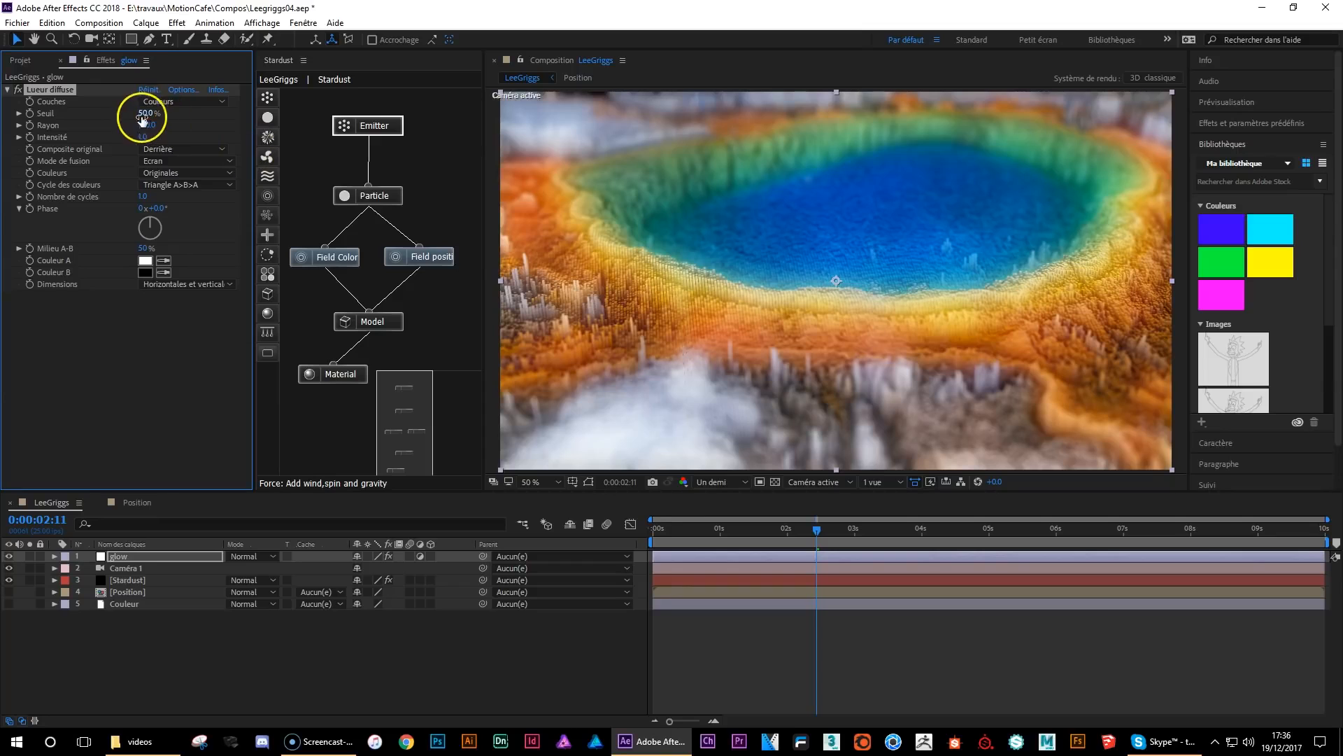
type("55")
key("Return")
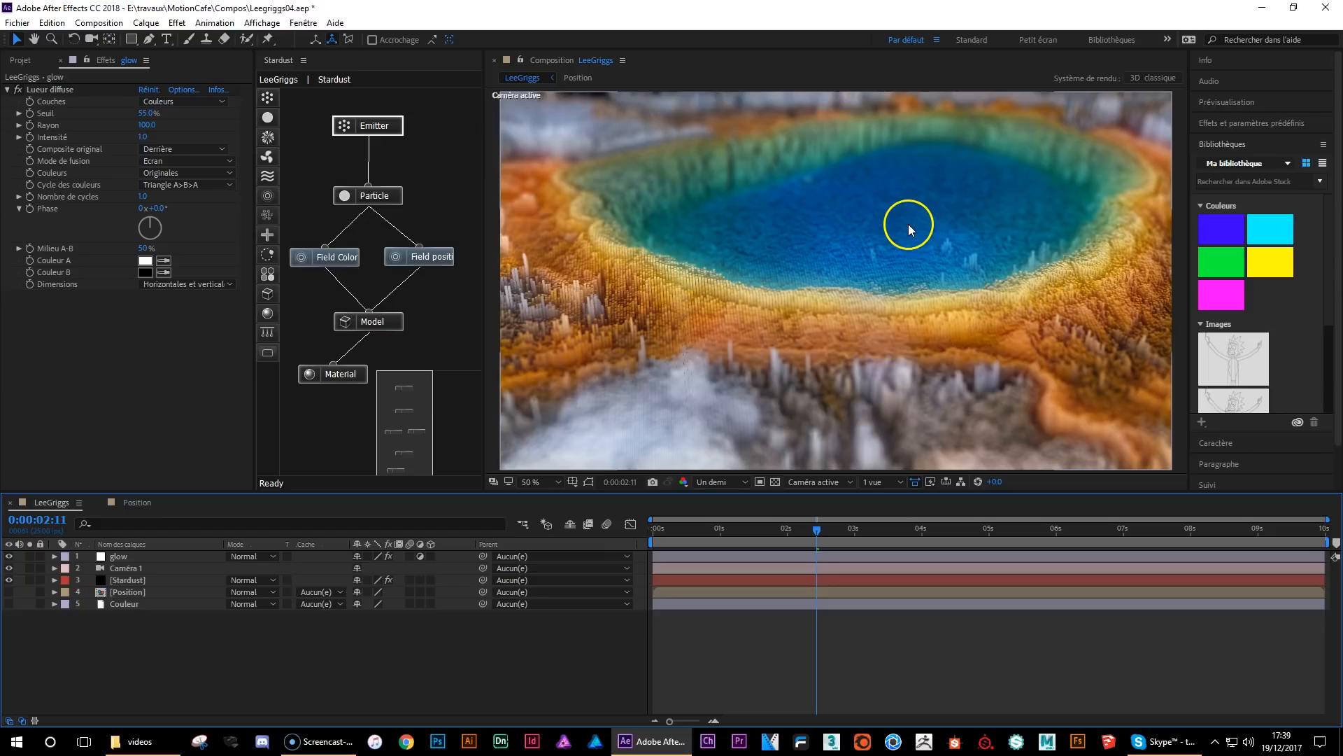
- Create a white Ponctuelle light named Point Lumière 1 with an Intensité of 150 % and Projeter une ombre turned off
left_click(145, 22)
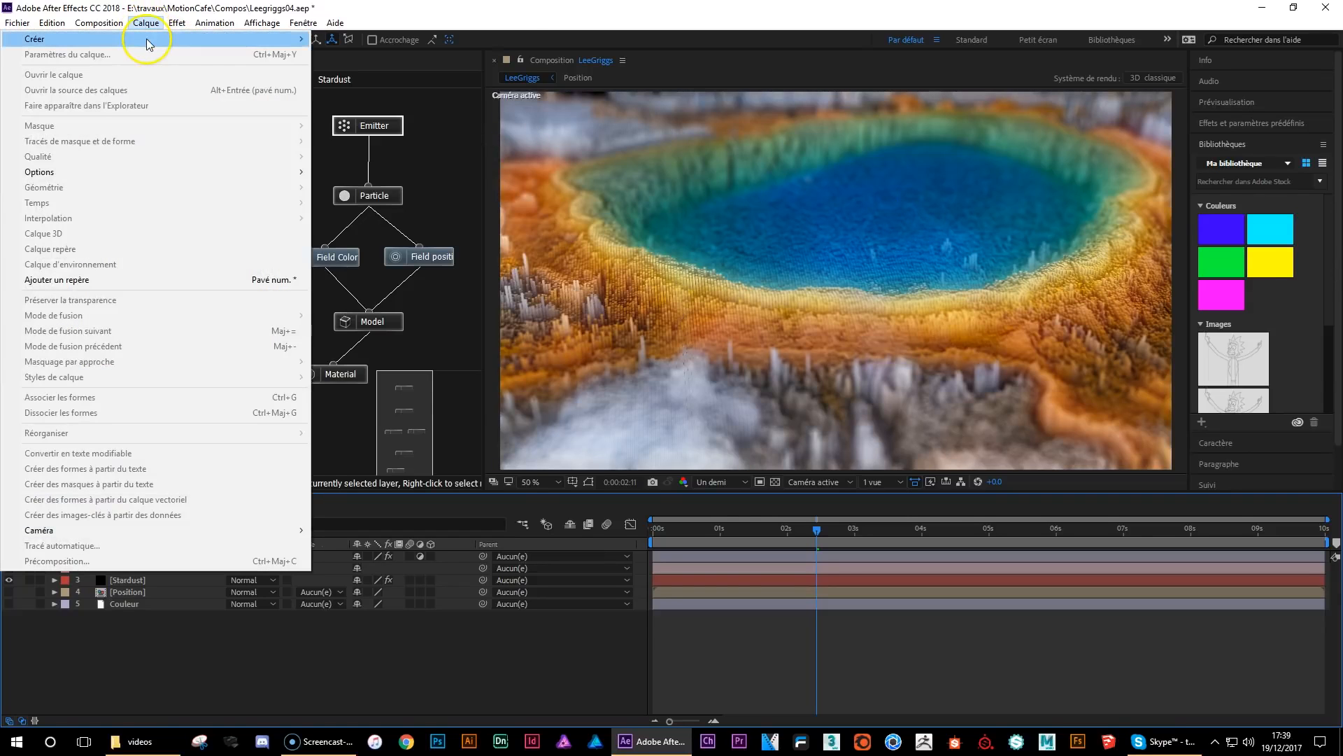
mouse_move(148, 40)
left_click(393, 68)
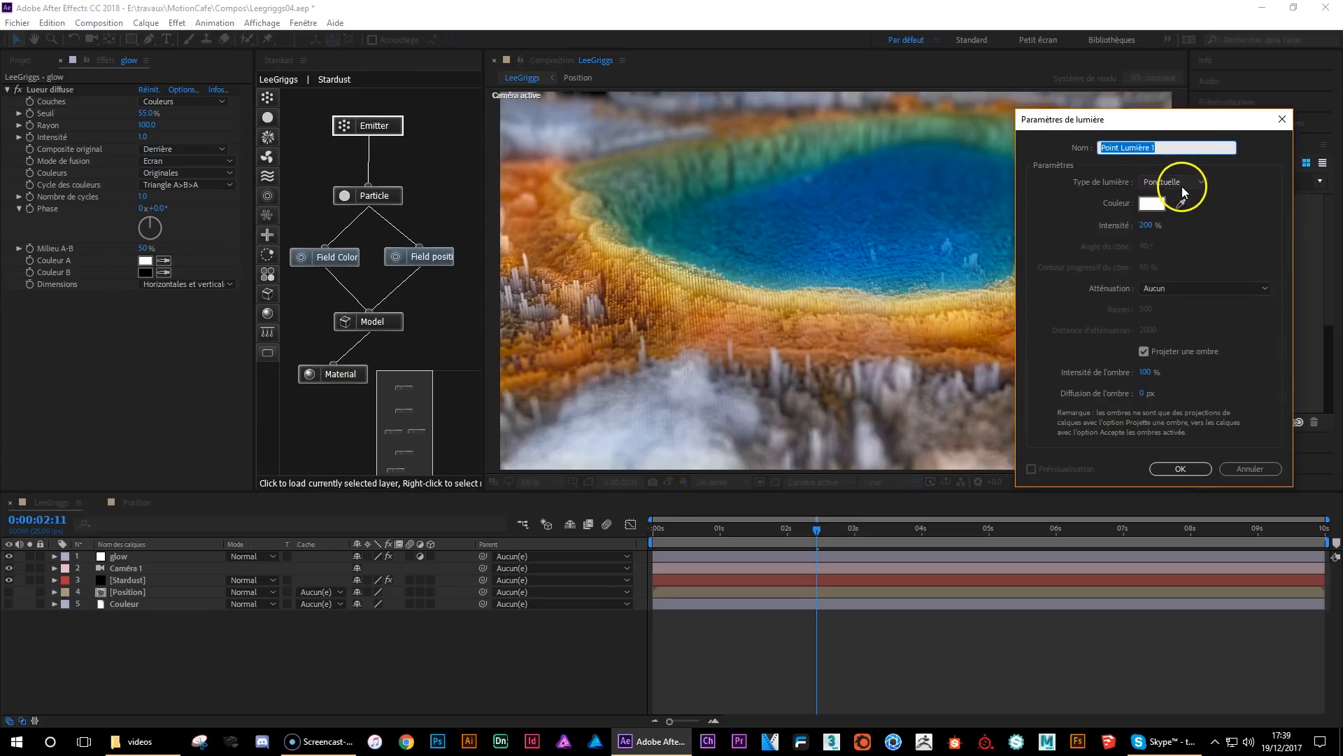
left_click(1146, 226)
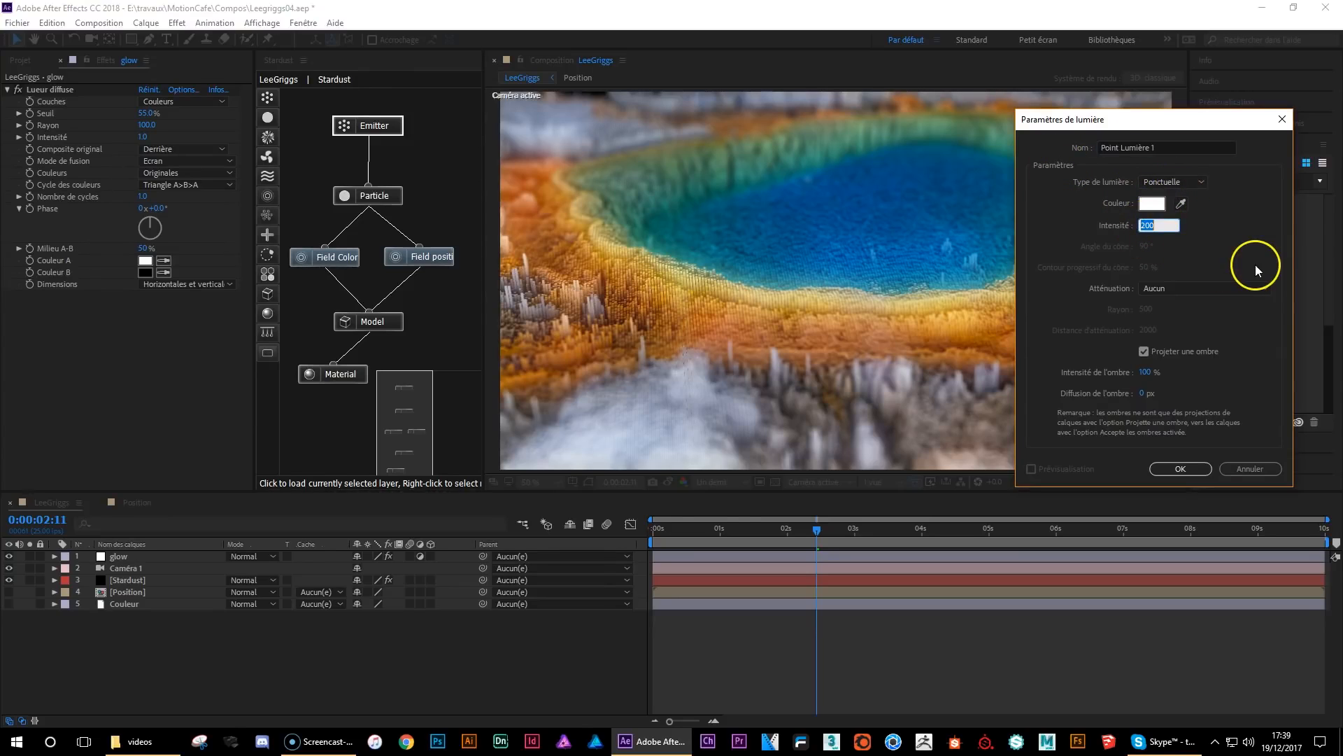
type("150")
left_click(1144, 352)
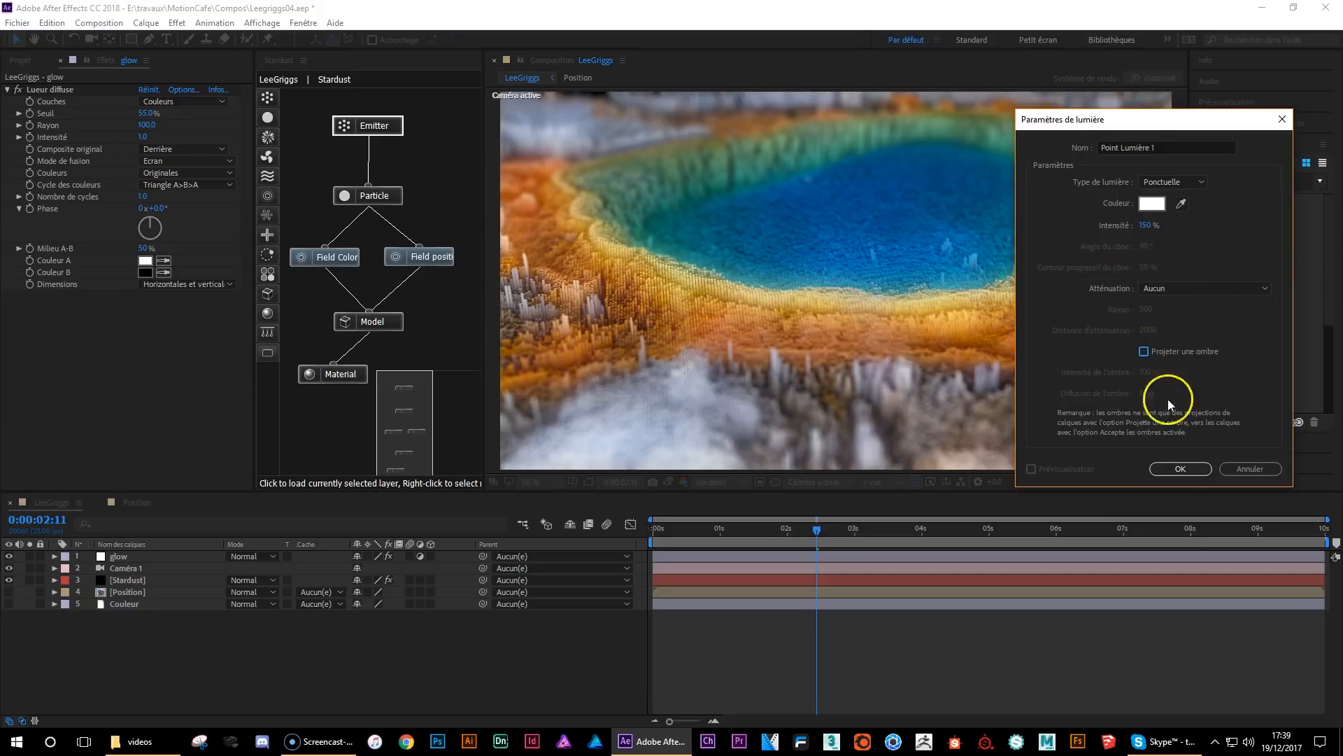
left_click(1180, 468)
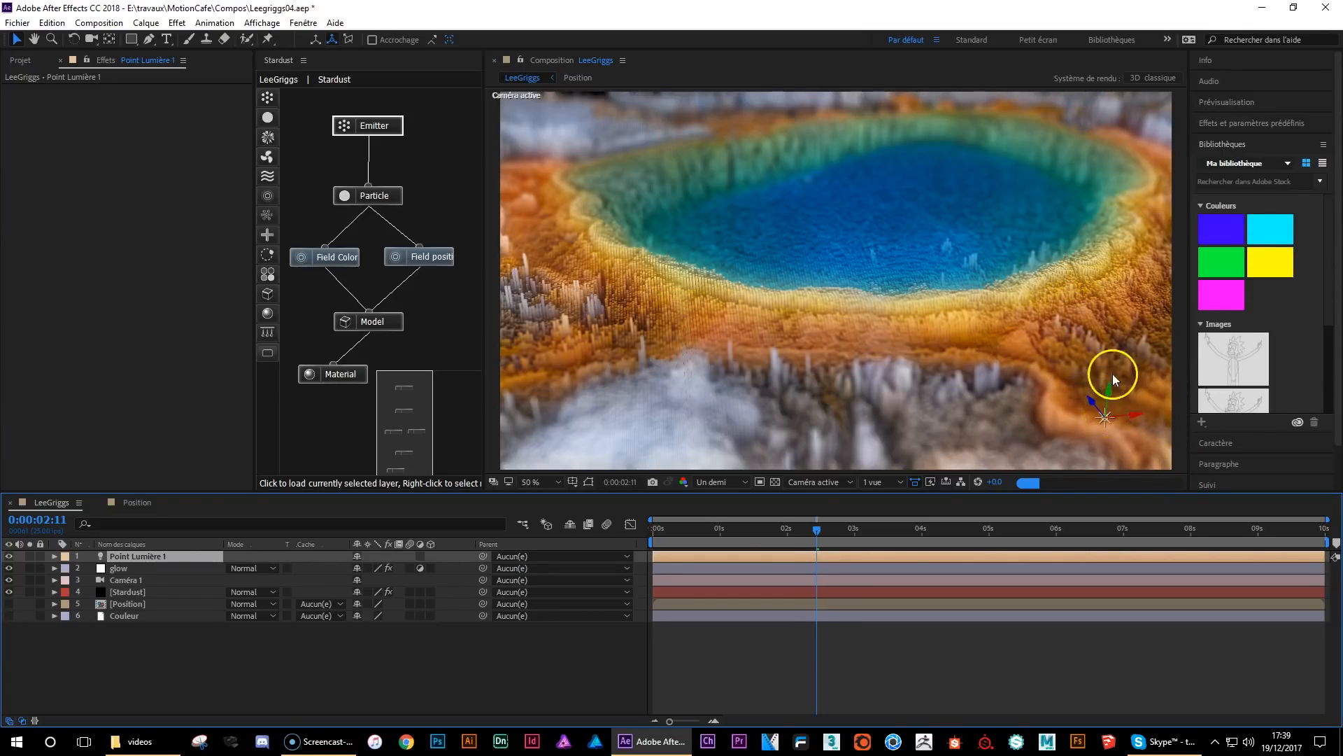
- In the Haut view, move Point Lumière 1 just beyond the lake's far shore and check the lighting through Caméra active
left_click(817, 481)
left_click(824, 569)
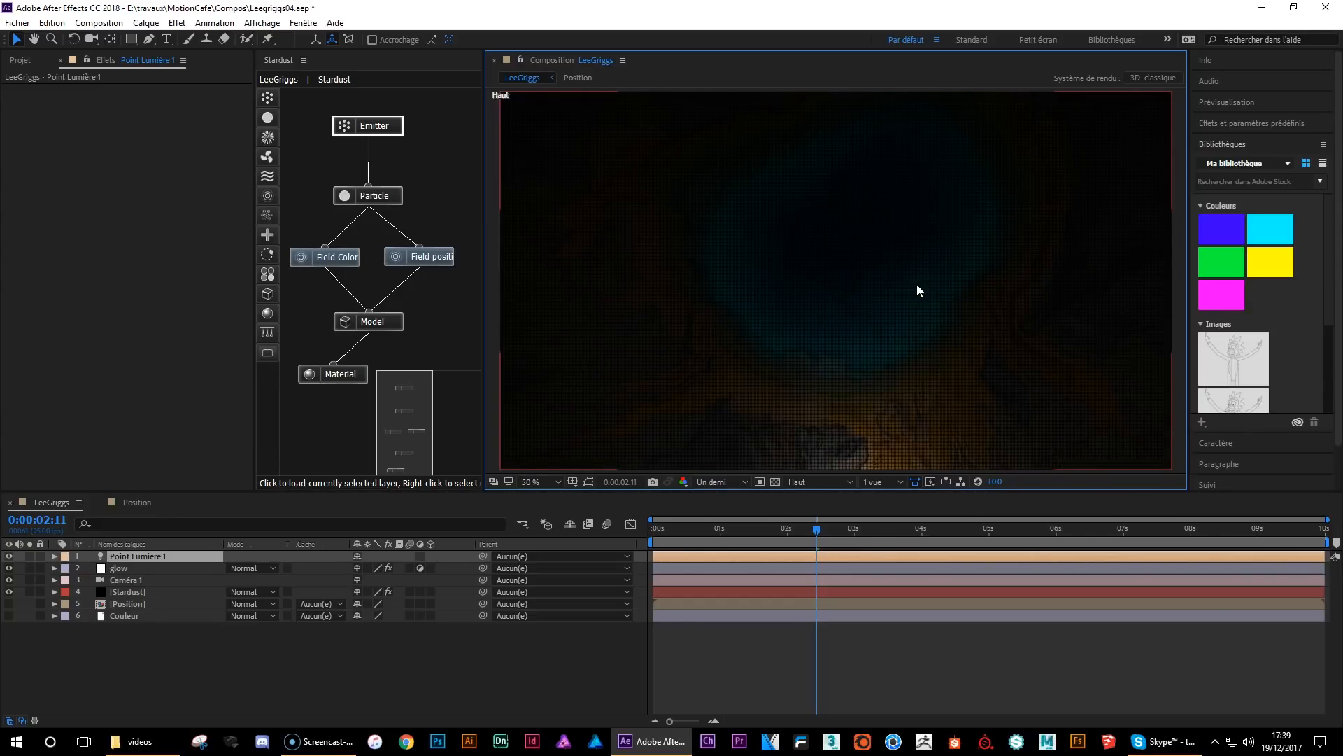
key("comma")
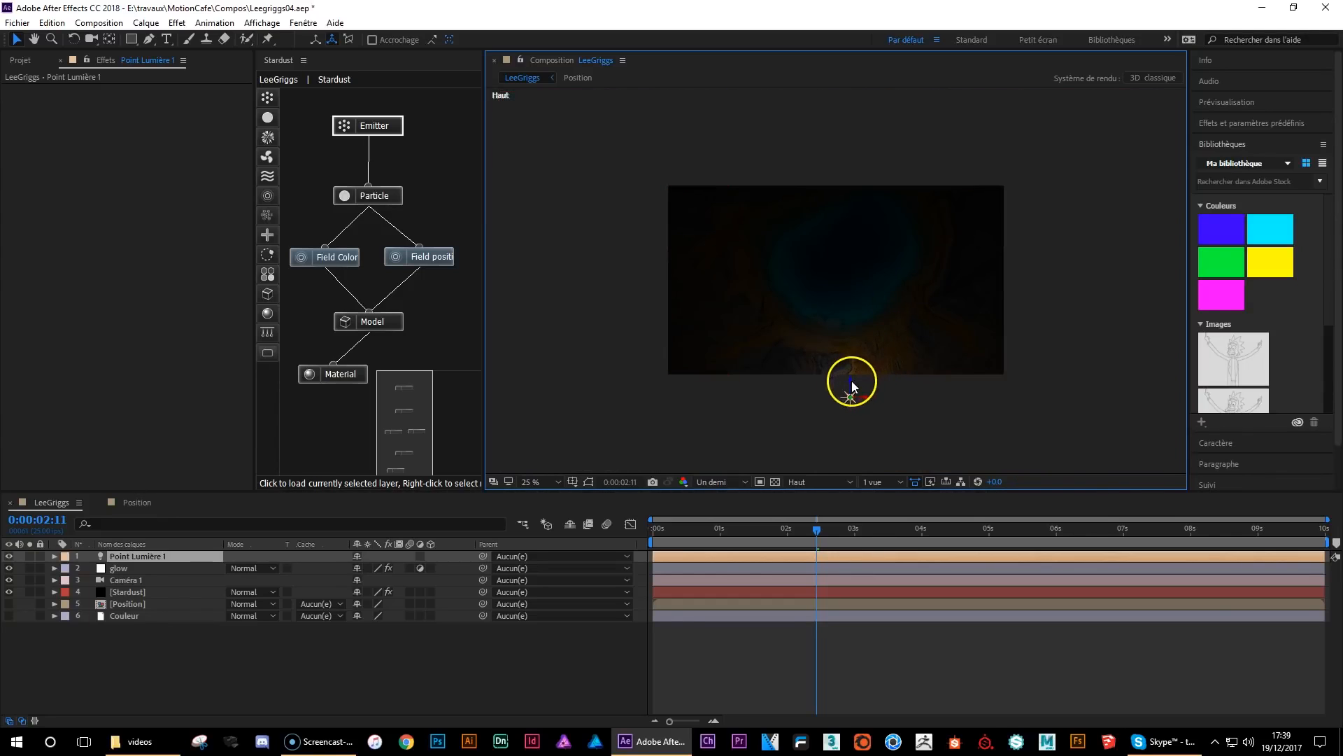
left_click_drag(851, 381, 862, 166)
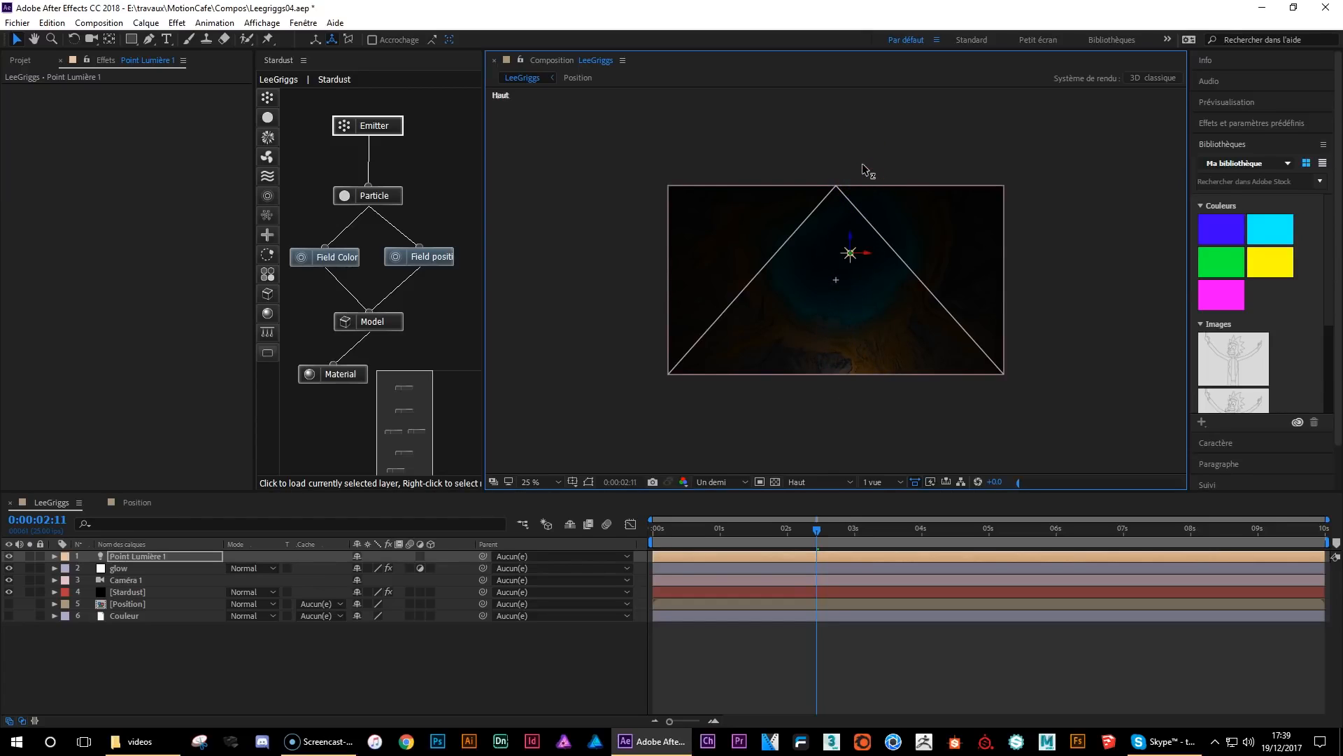
left_click(920, 179)
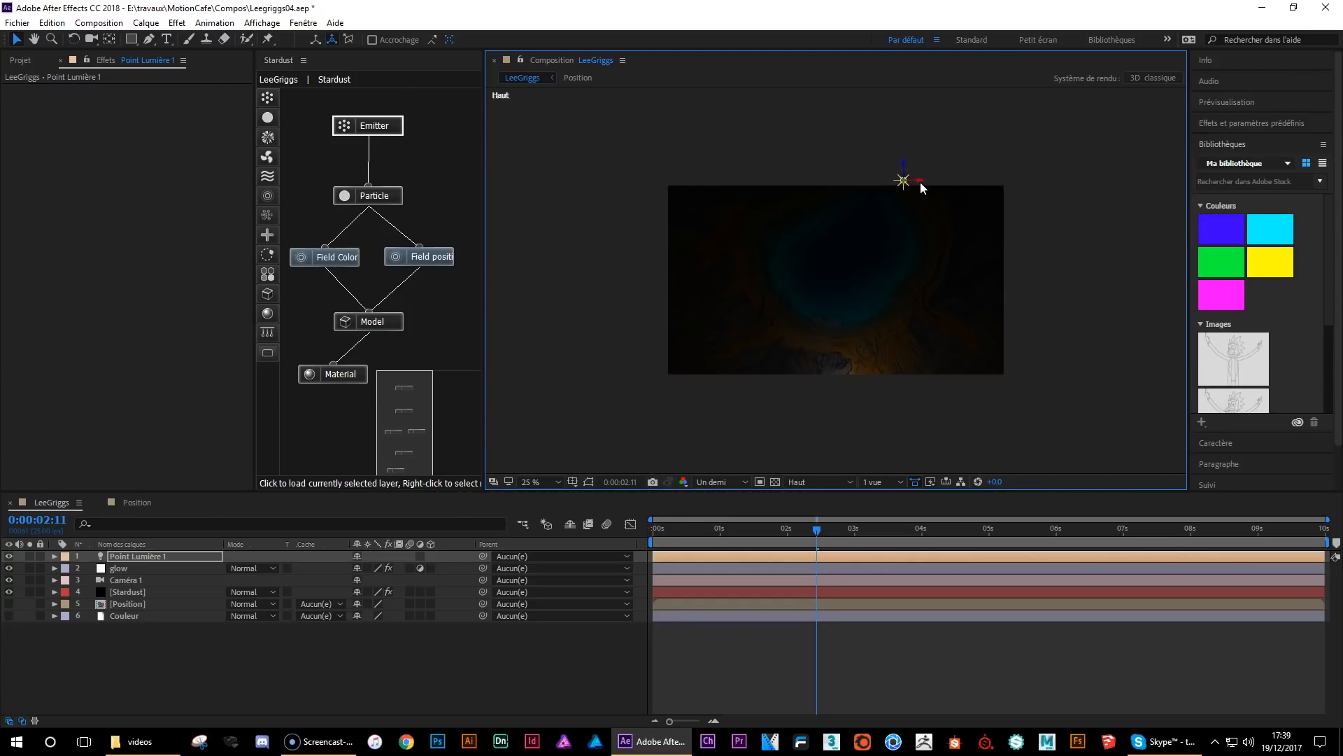
left_click(802, 480)
left_click(813, 496)
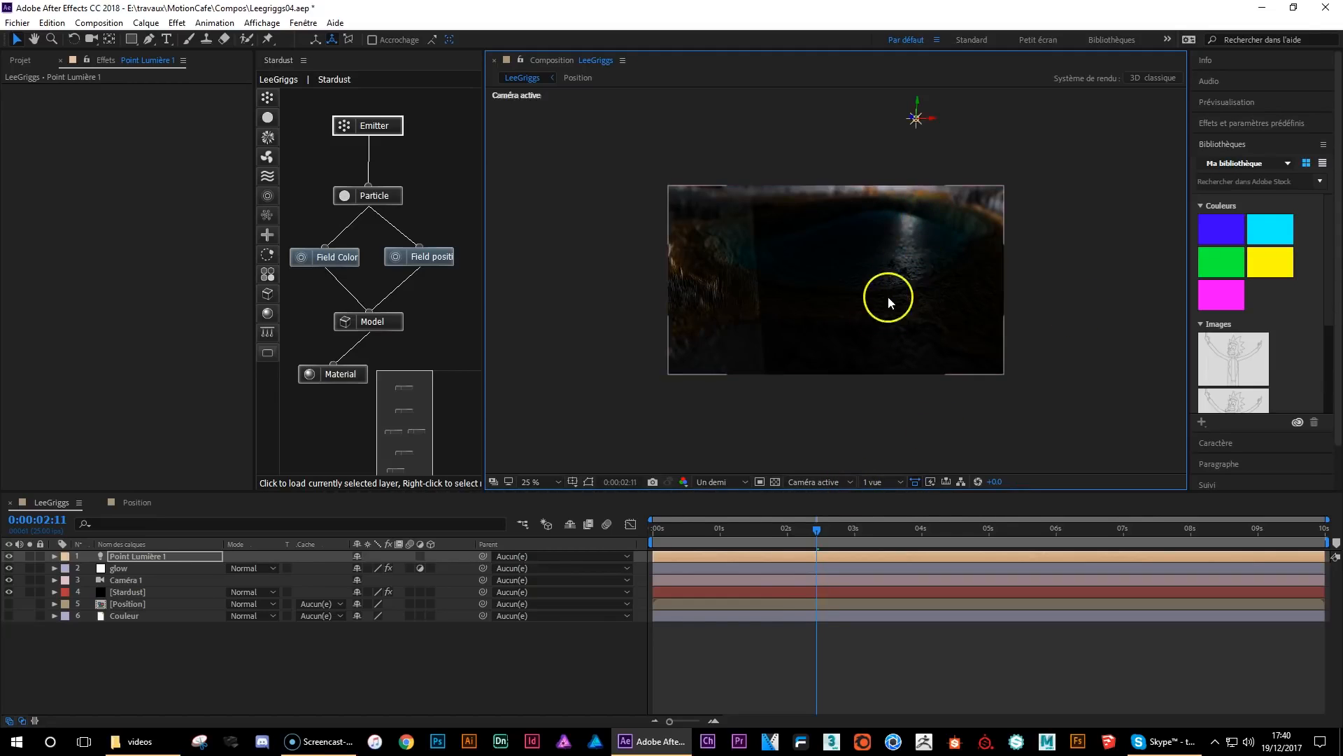
key("period")
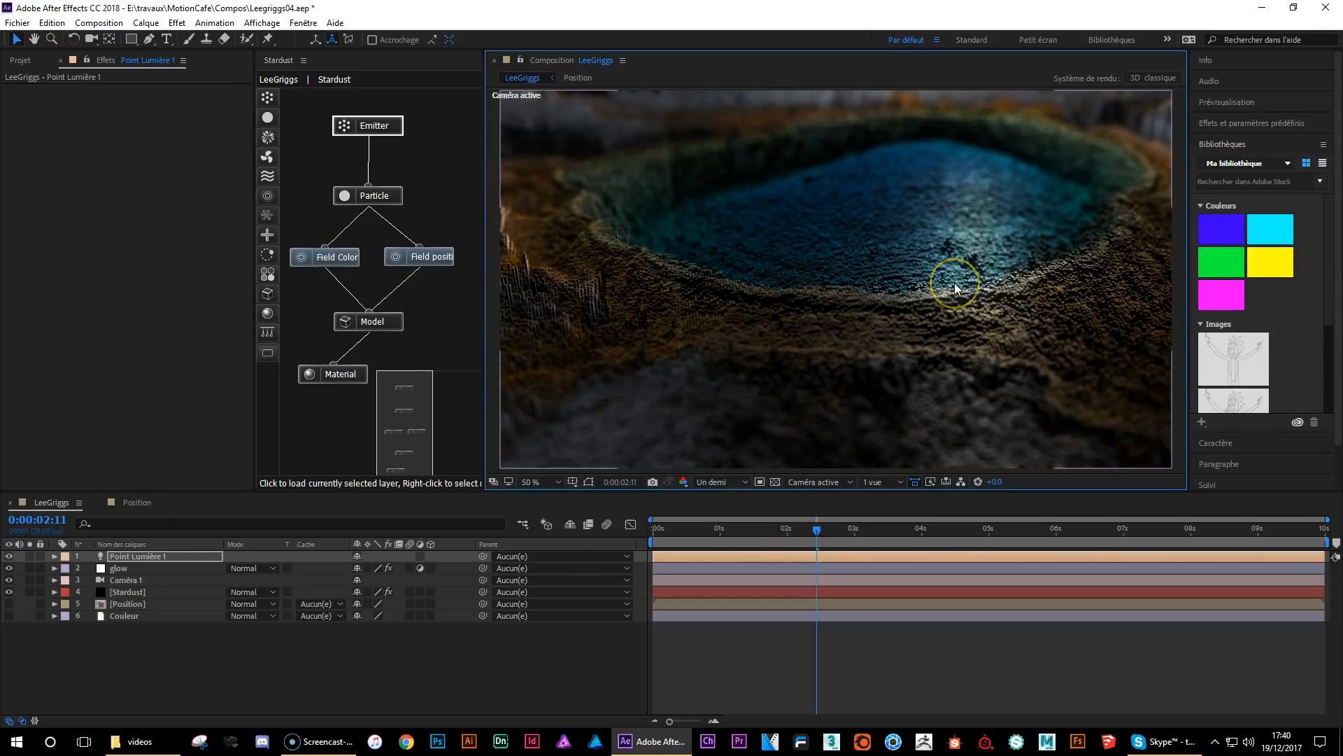
- Duplicate Point Lumière 1 in the Haut view and place the copy over the foreground terrain at the lake's near-left side
key("comma")
left_click(806, 482)
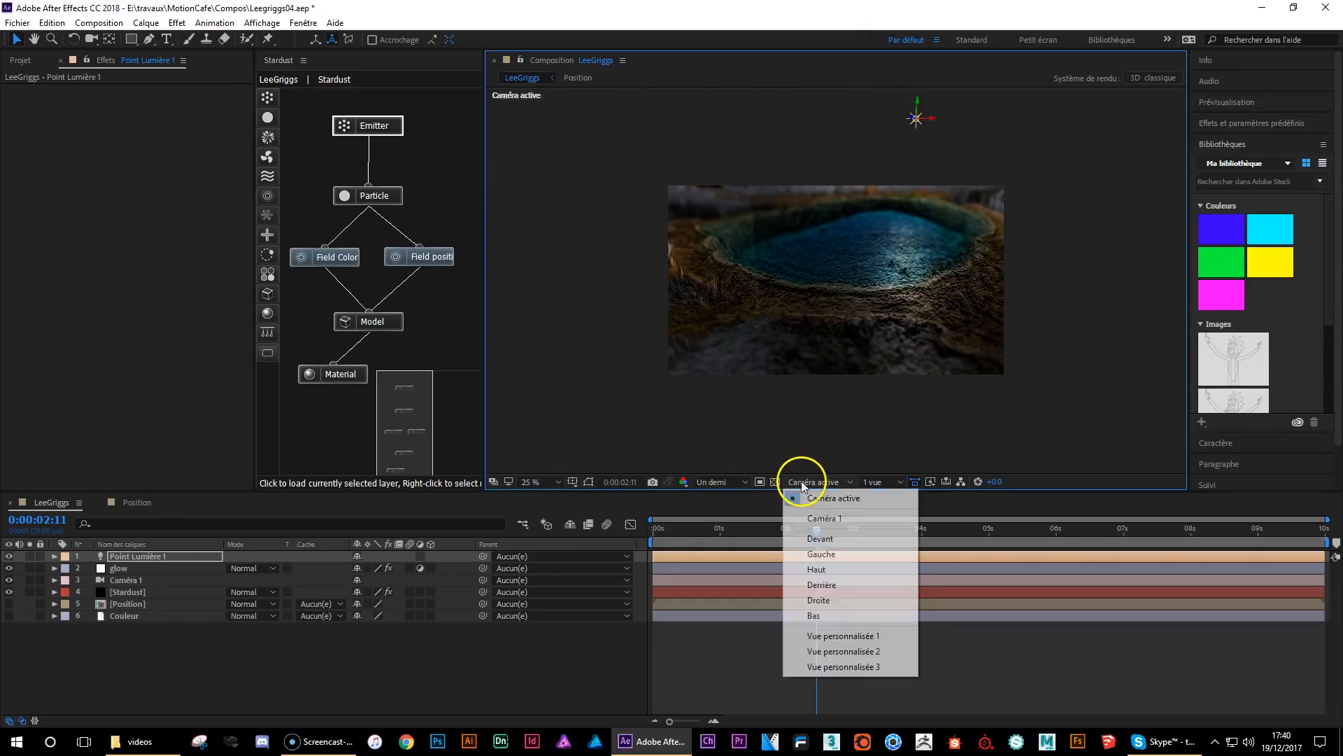
left_click(818, 569)
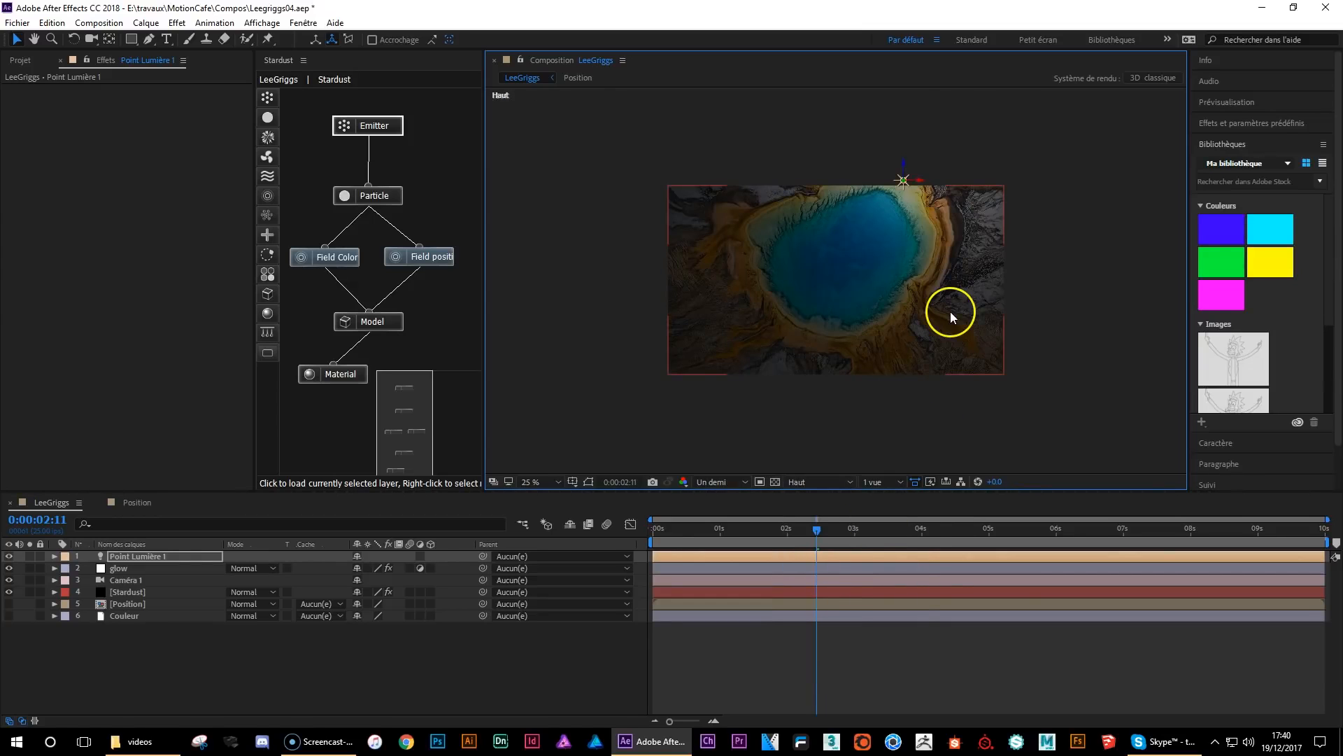
key("ctrl+d")
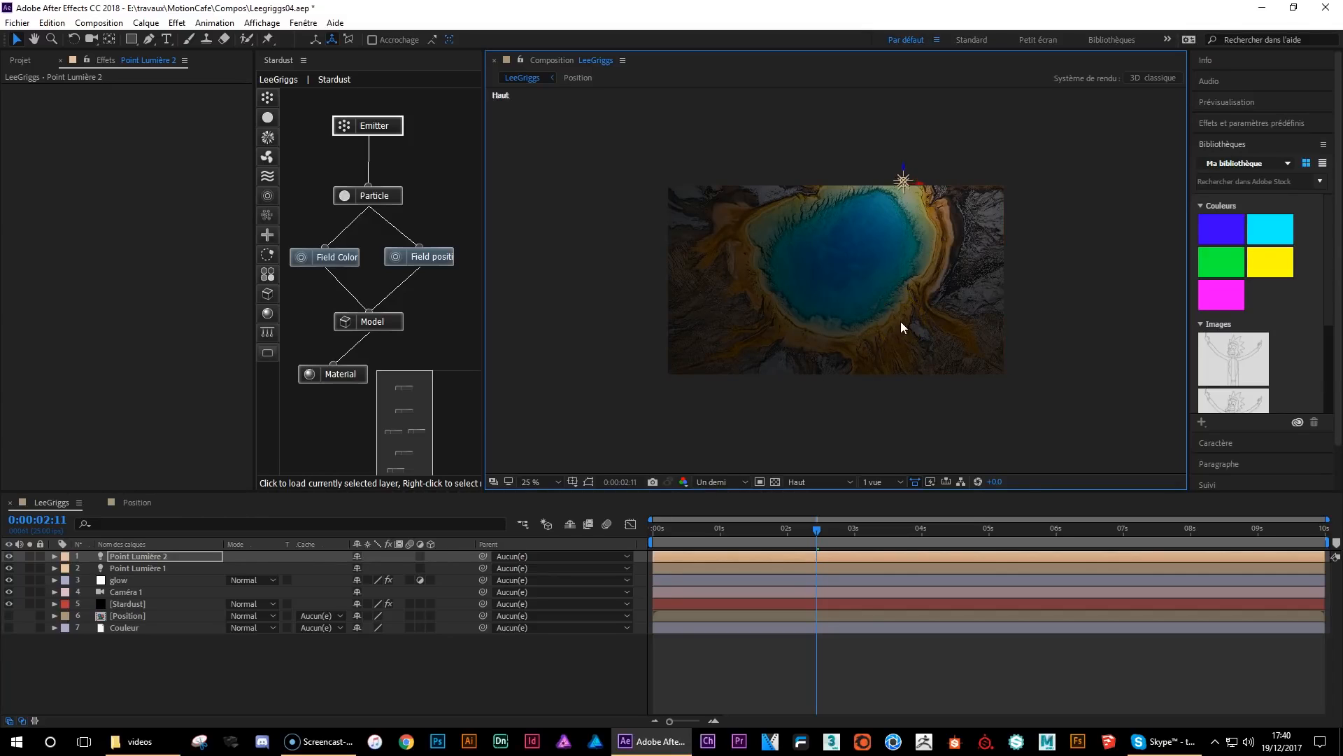
left_click(913, 341)
left_click_drag(746, 345, 745, 346)
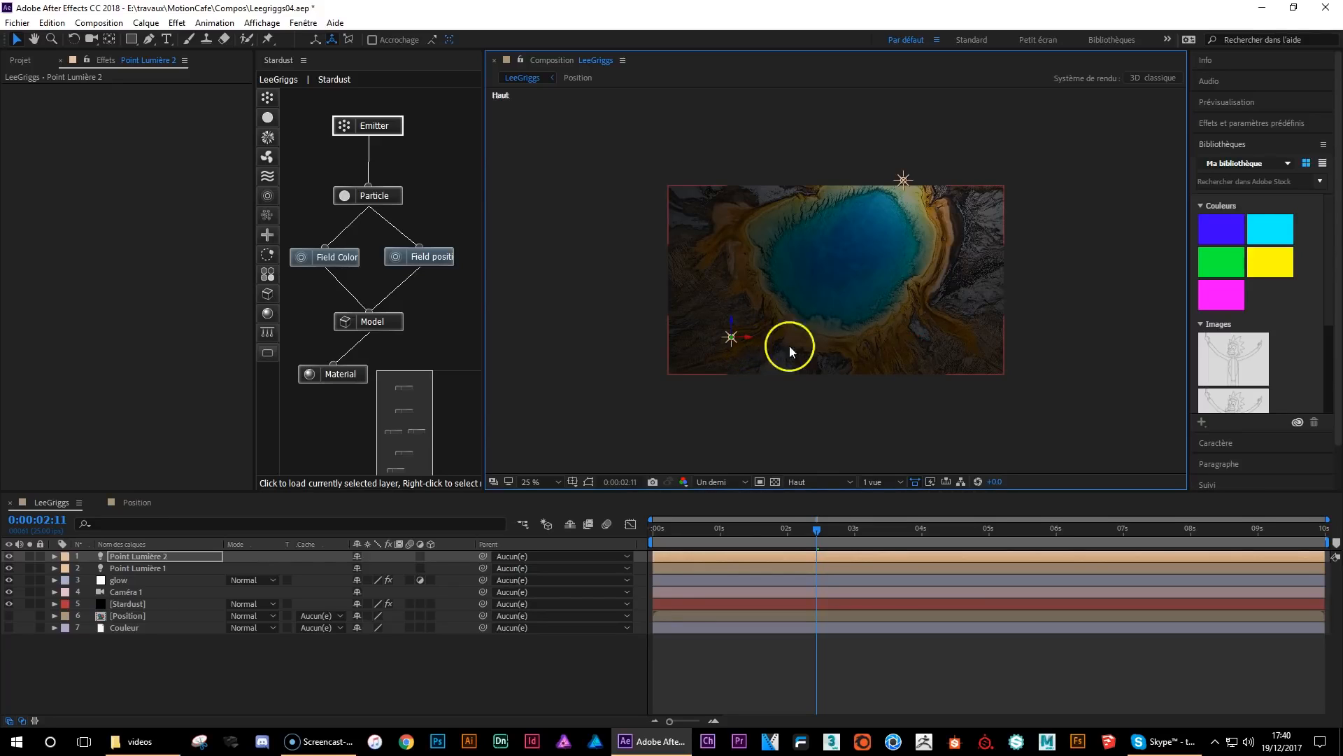
- Raise Point Lumière 2 above the first light in the Gauche view and inspect the lighting through Caméra active
left_click(830, 482)
left_click(829, 556)
left_click(815, 482)
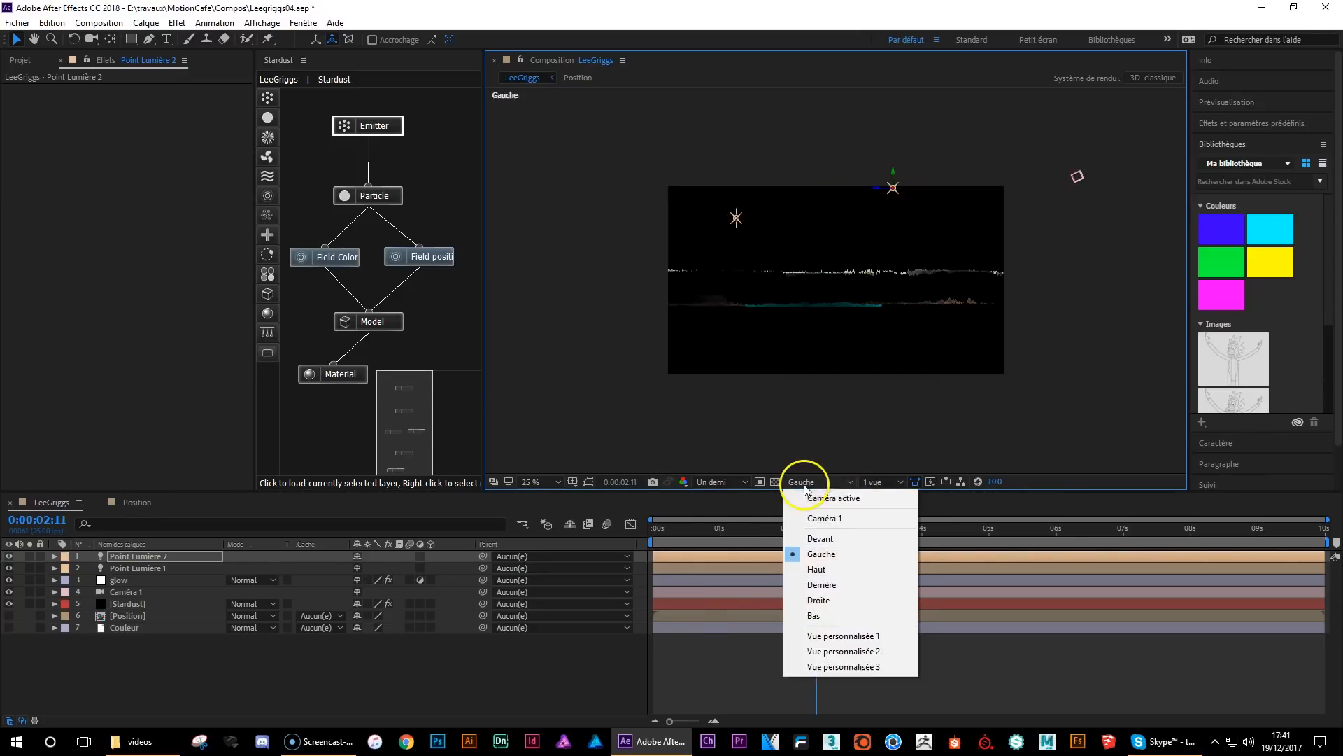
left_click(823, 500)
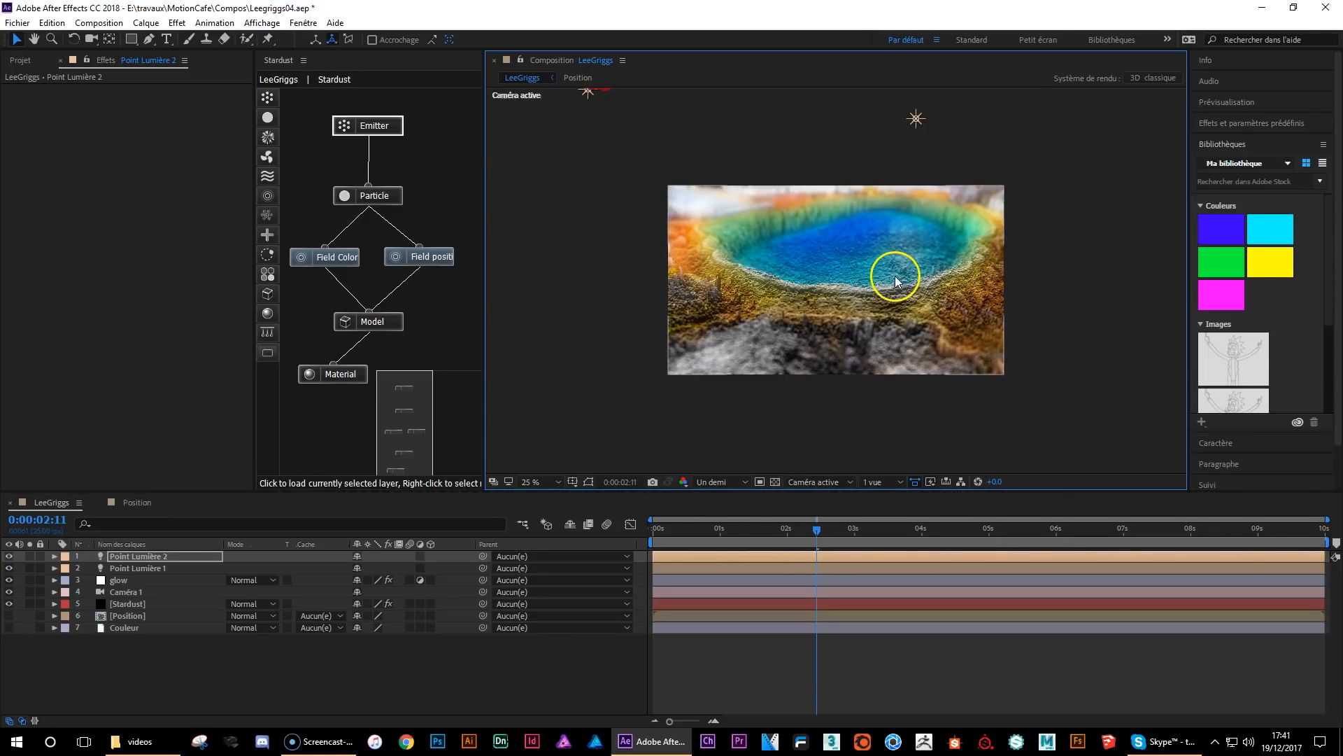
scroll(896, 276, "up", 1)
scroll(897, 277, "down", 1)
scroll(875, 203, "up", 1)
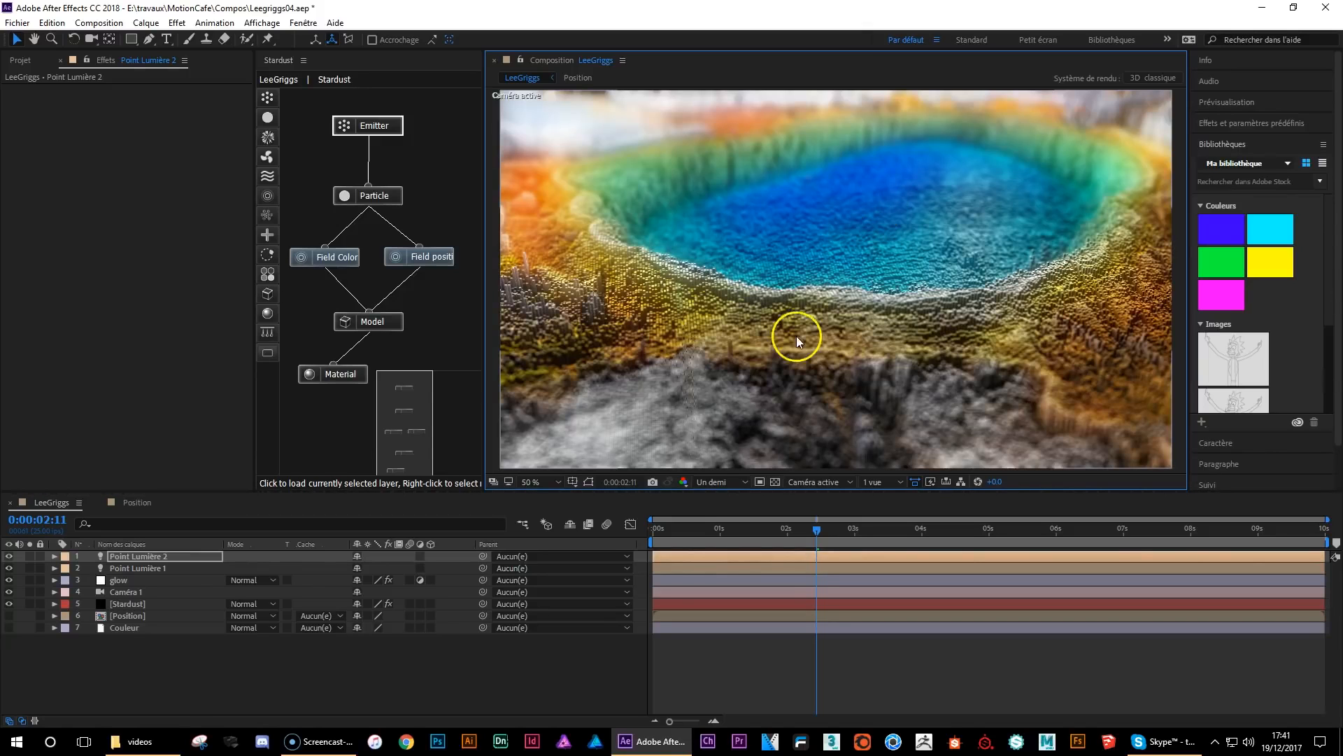
scroll(750, 363, "down", 1)
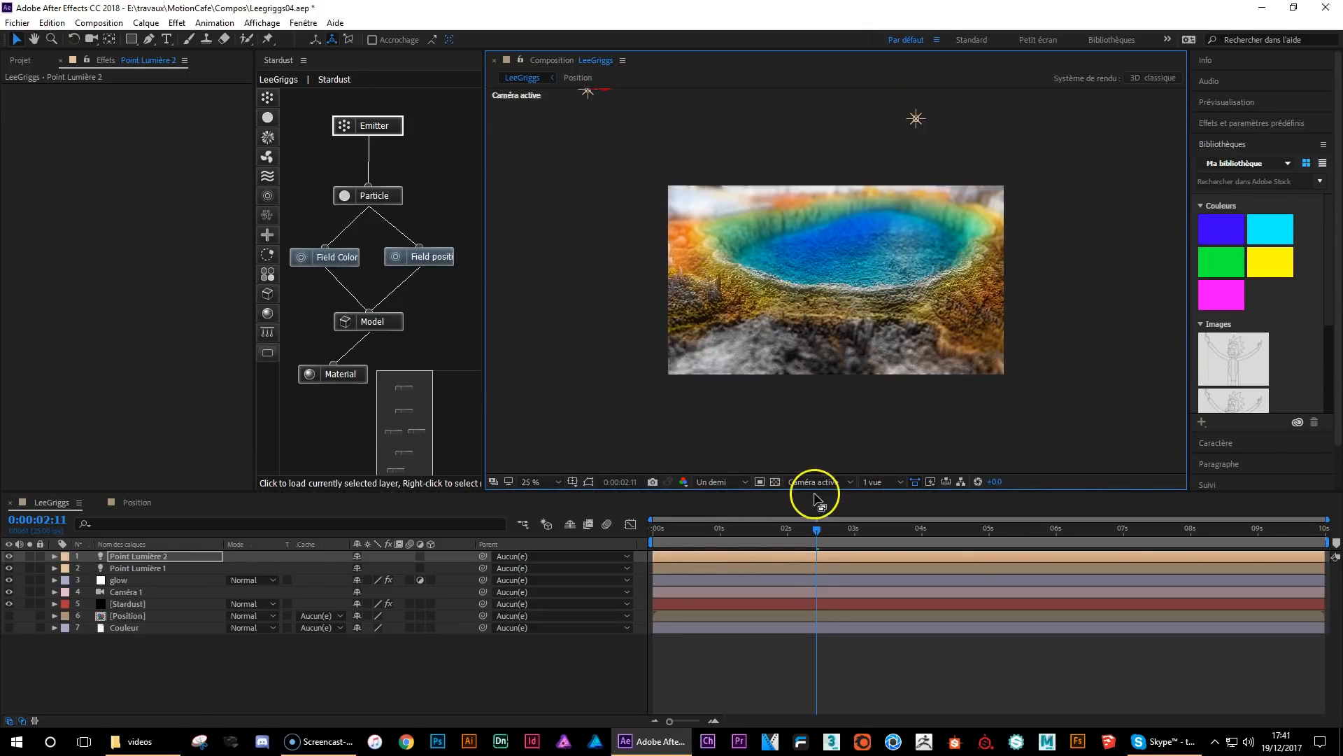
- Reduce the density of the Stardust Emitter's grid by setting Grid X and Grid Z to 300
left_click(369, 126)
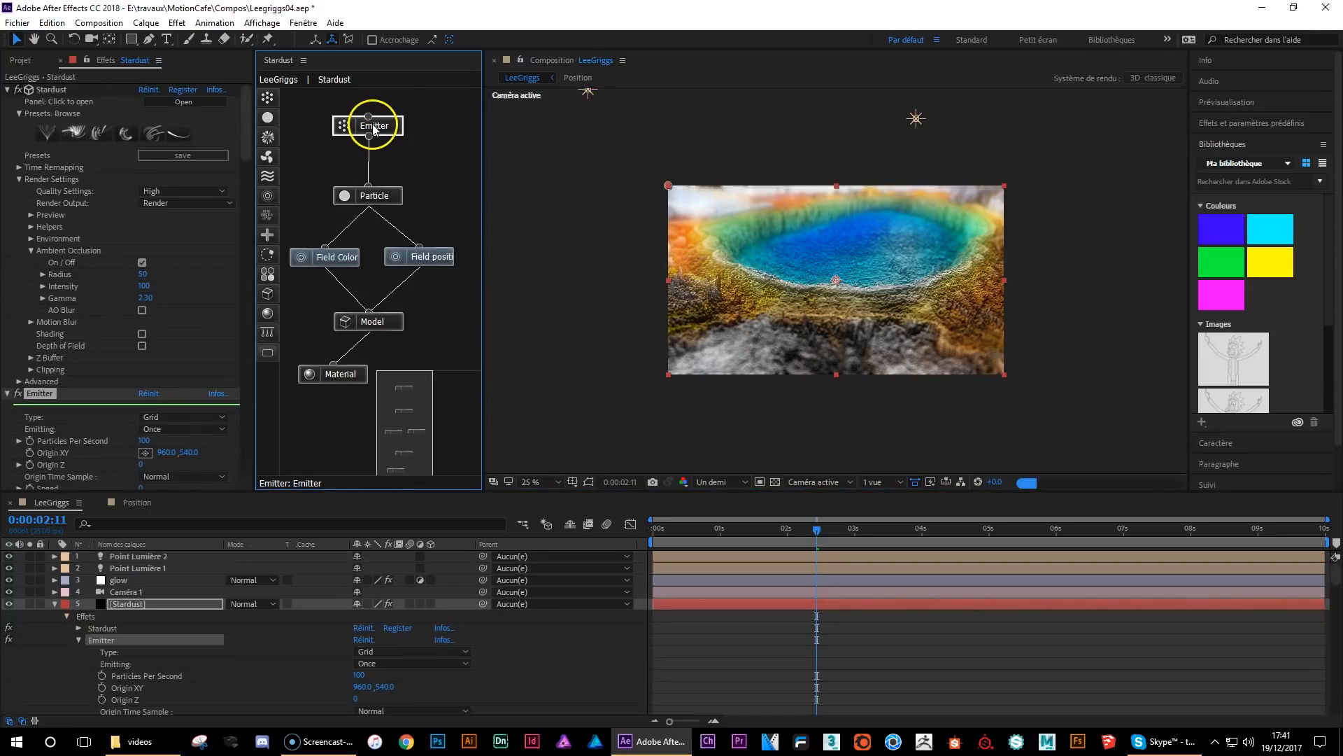
left_click_drag(249, 141, 257, 201)
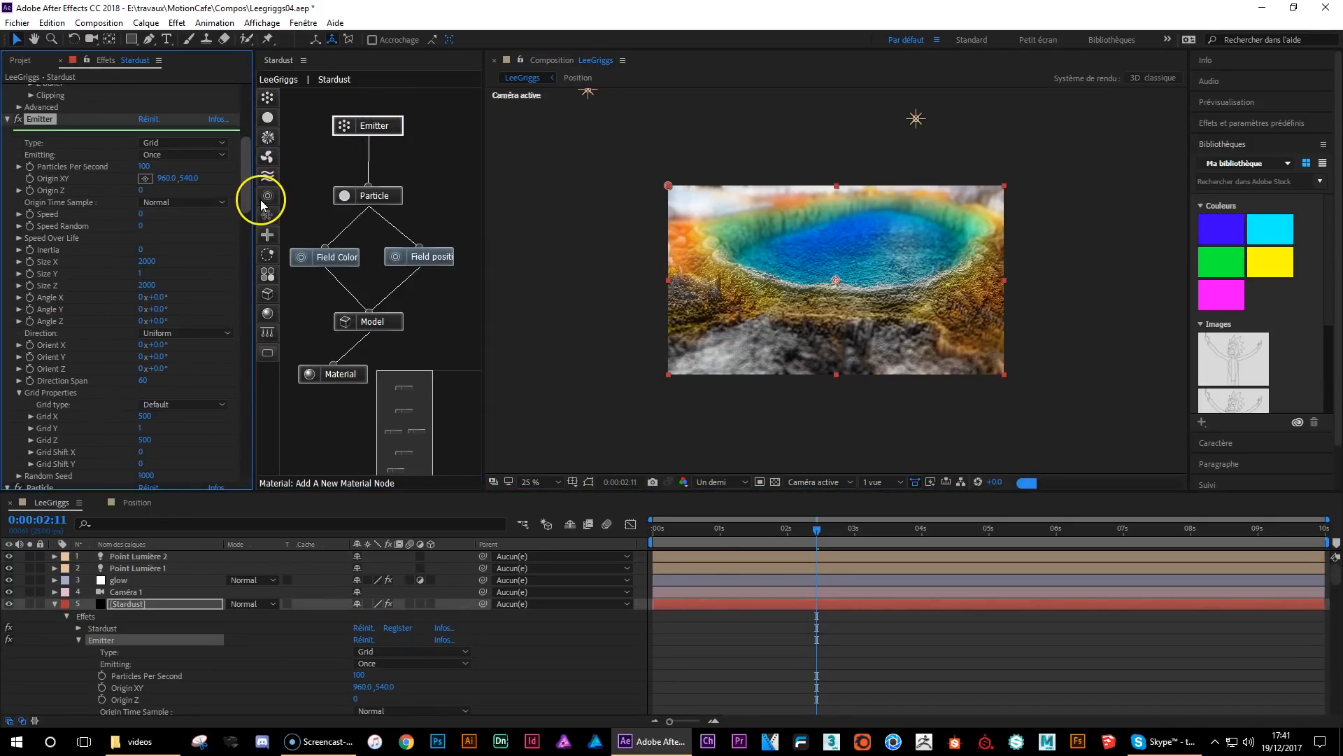
left_click(145, 416)
type("300")
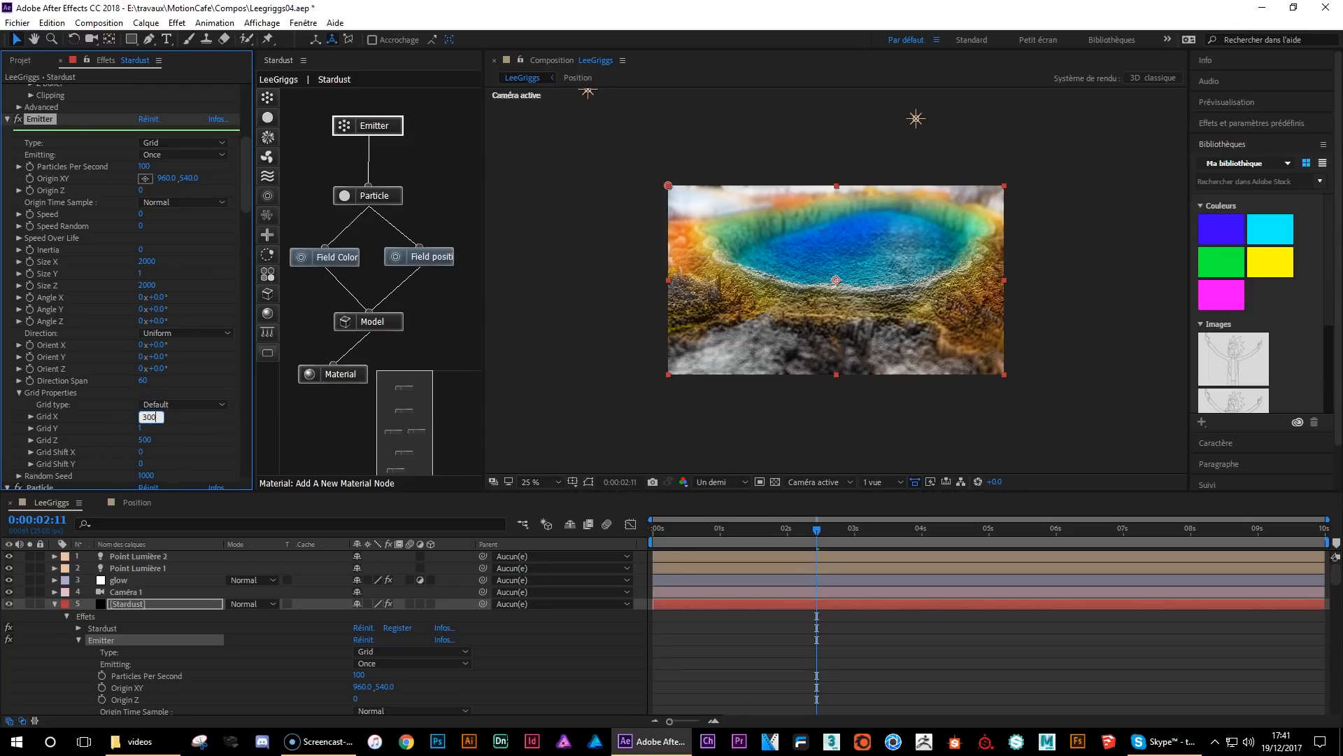
key("Tab")
key("Tab")
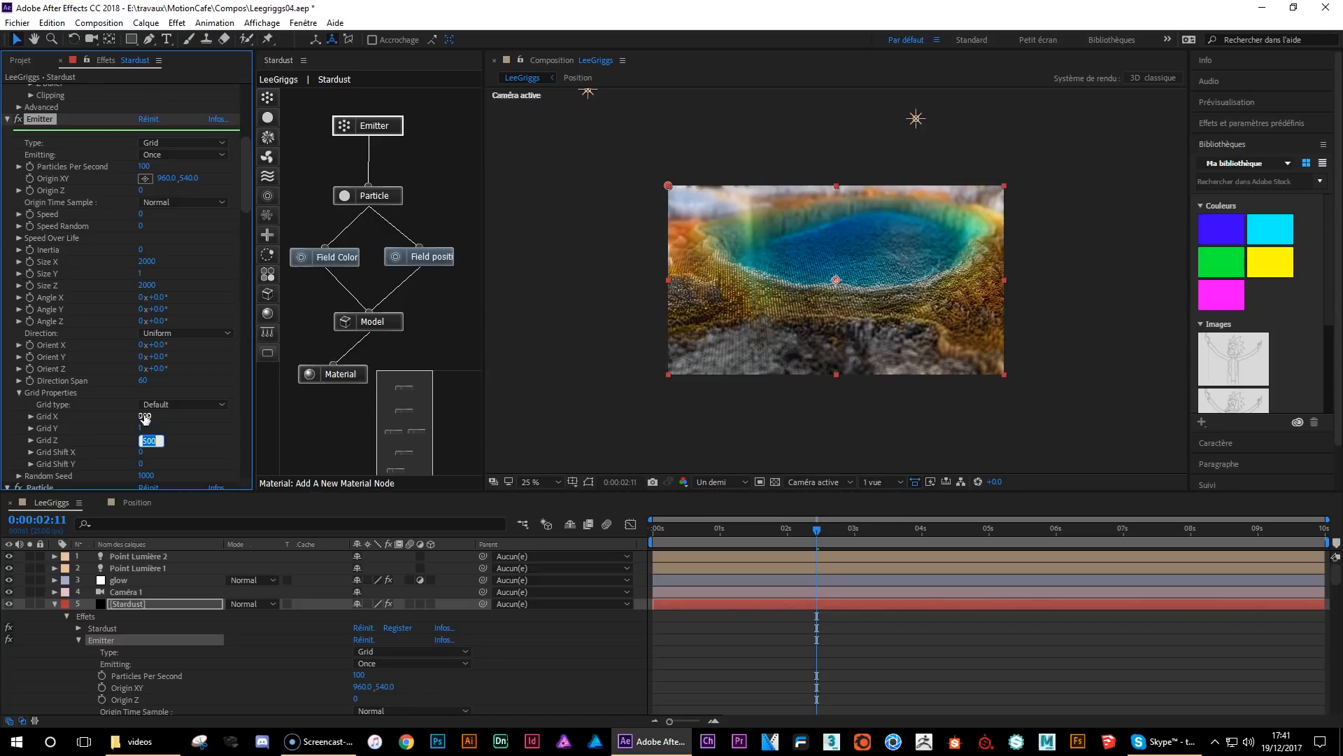
type("300")
left_click(933, 317)
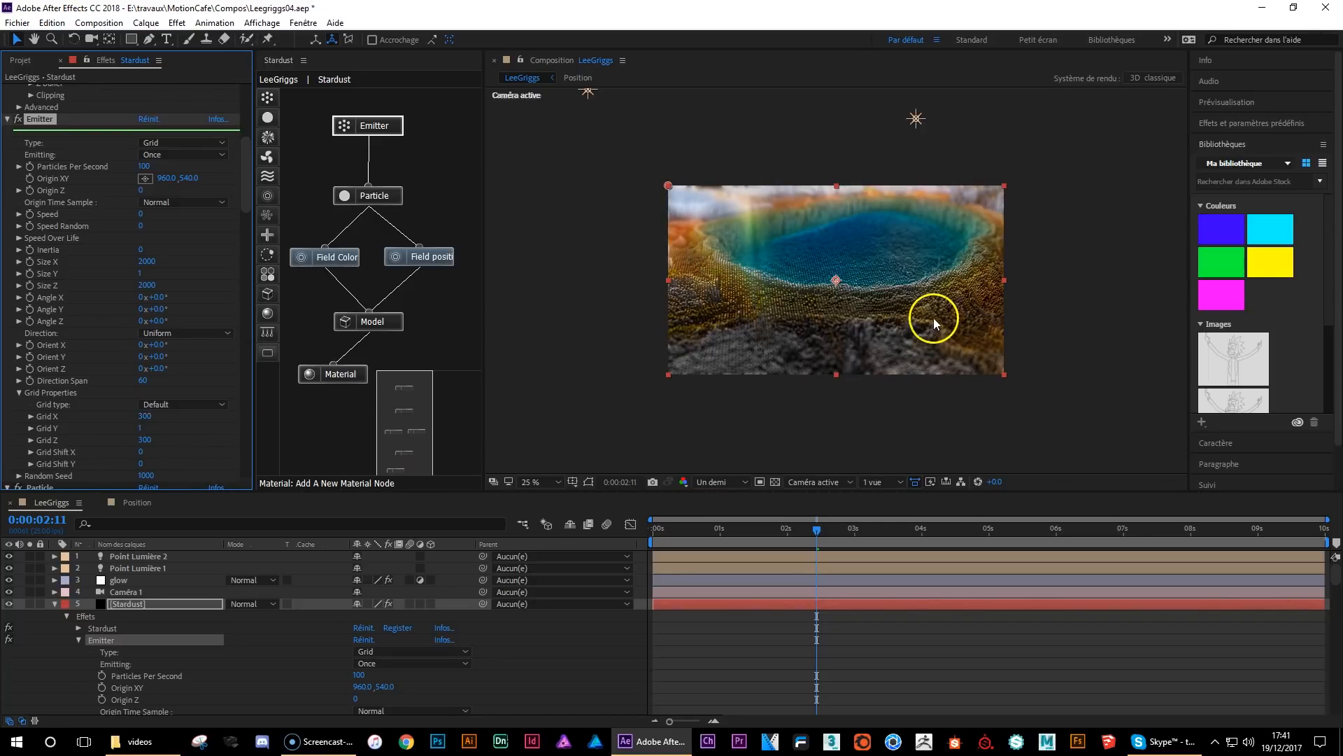
- In the Haut view, compare Point Lumière 1 with the camera's field of view and shift the light along its positive X axis
left_click(820, 480)
left_click(849, 568)
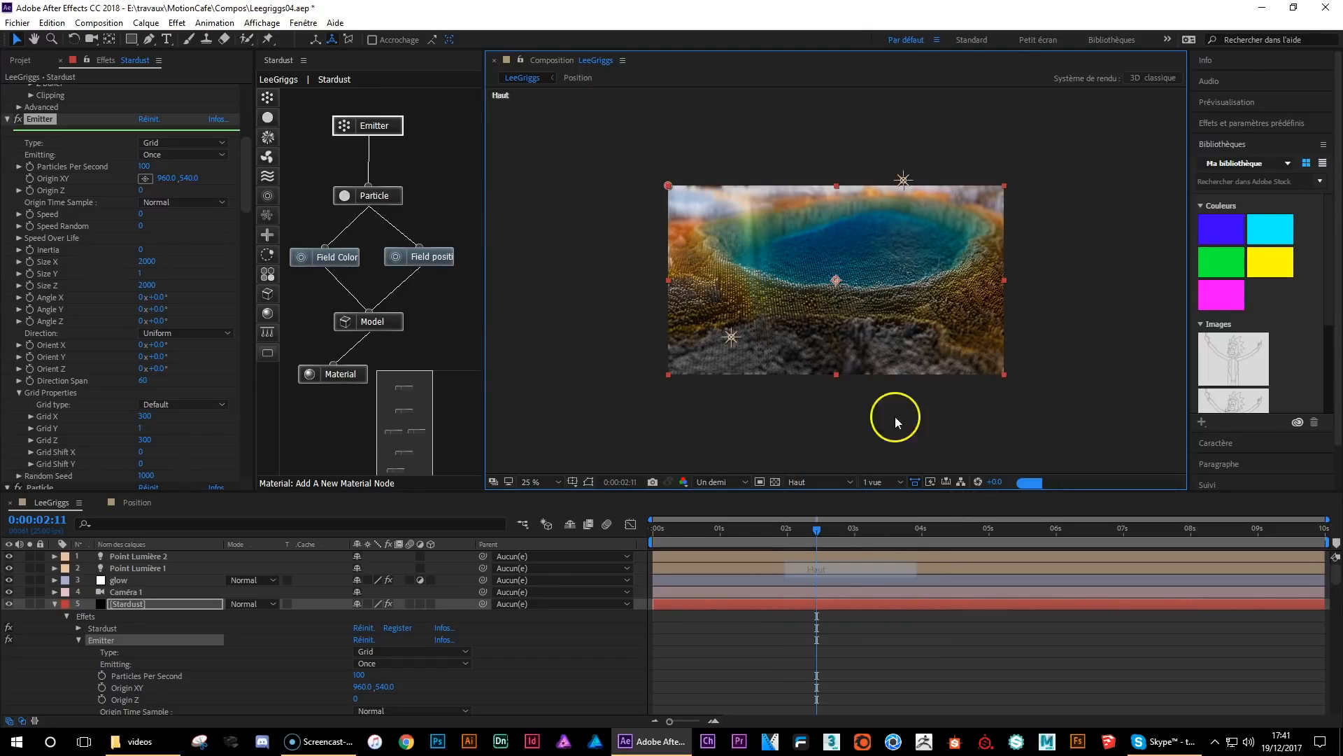
left_click(903, 181)
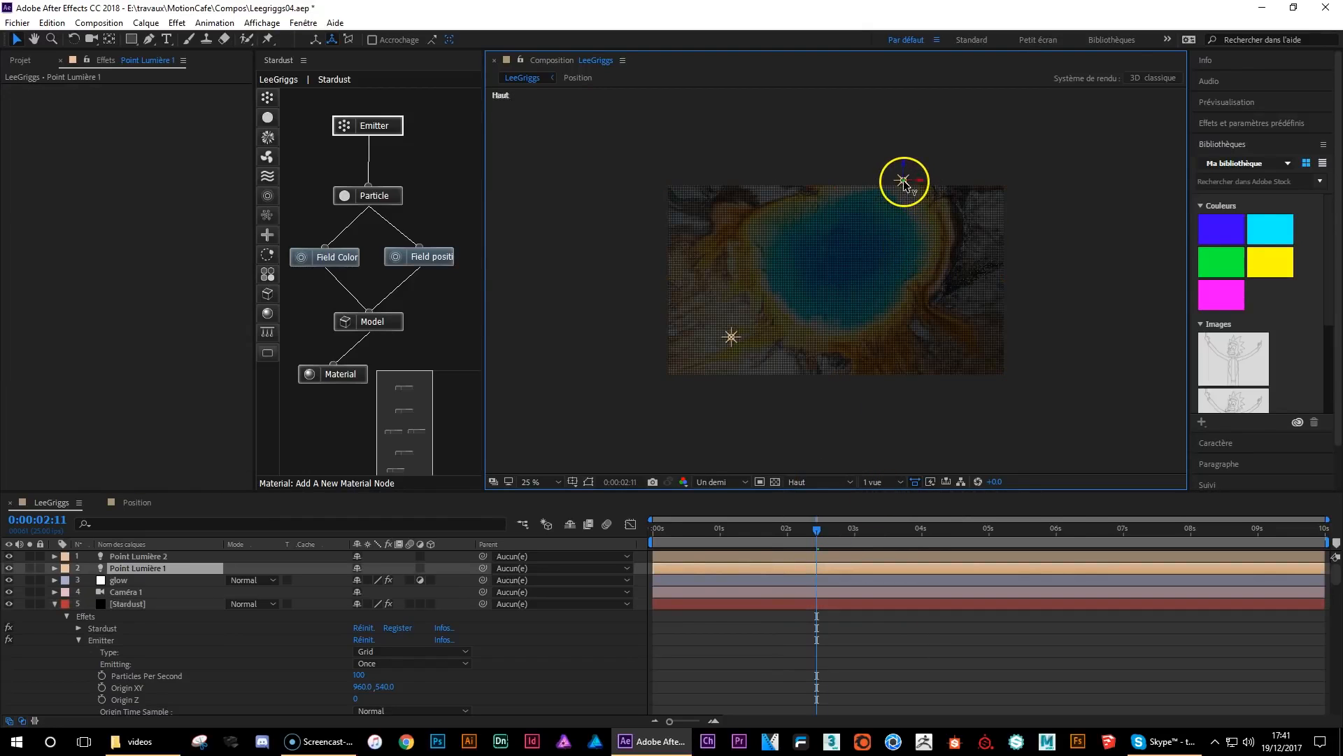
left_click(126, 592)
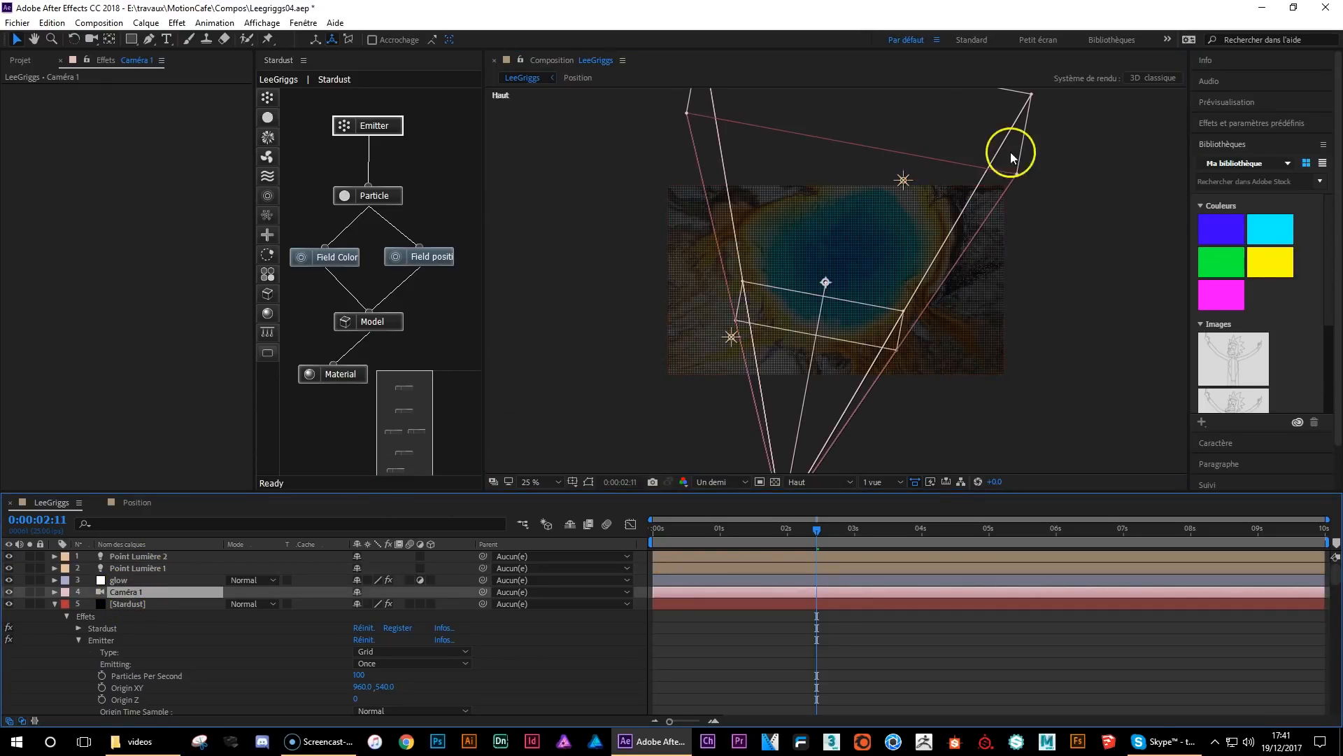
left_click(903, 180)
left_click_drag(930, 178, 957, 182)
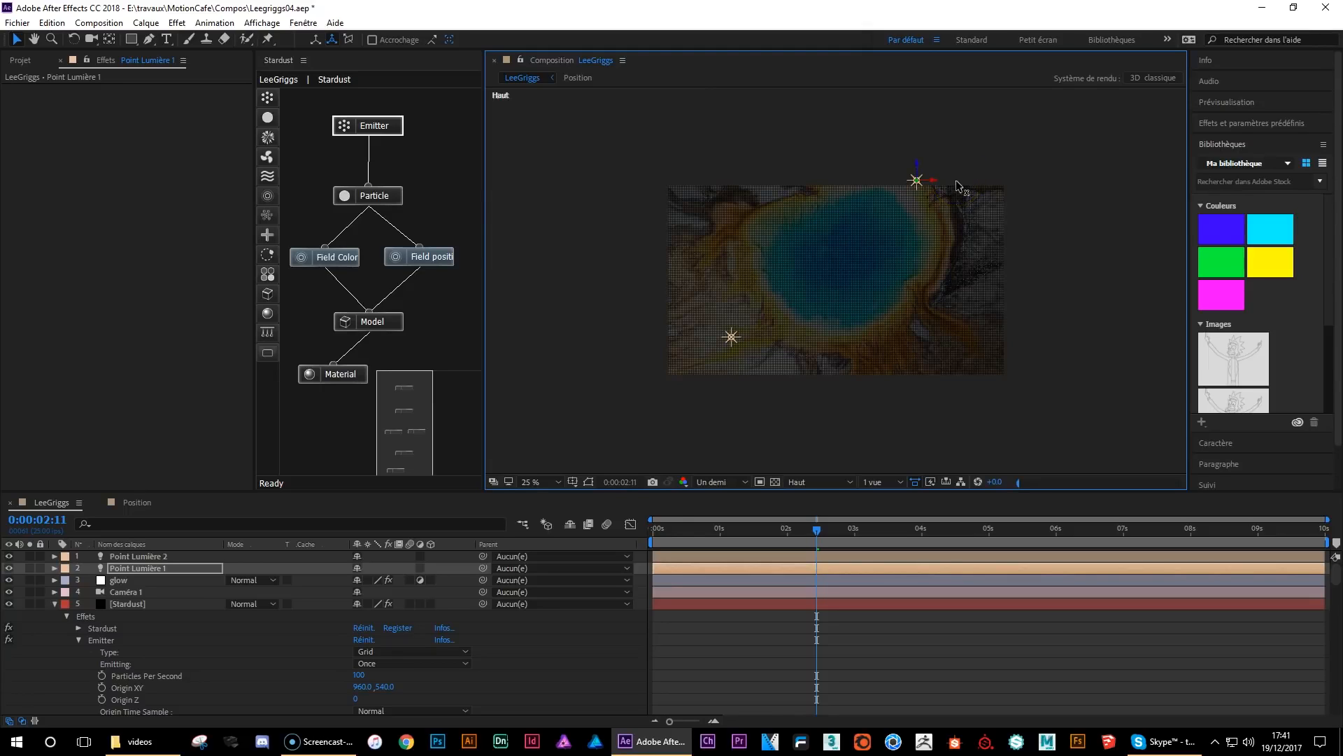
- Move Point Lumière 2 toward the near edge of the terrain in the Haut view and inspect the lighting through Caméra active
left_click(758, 352)
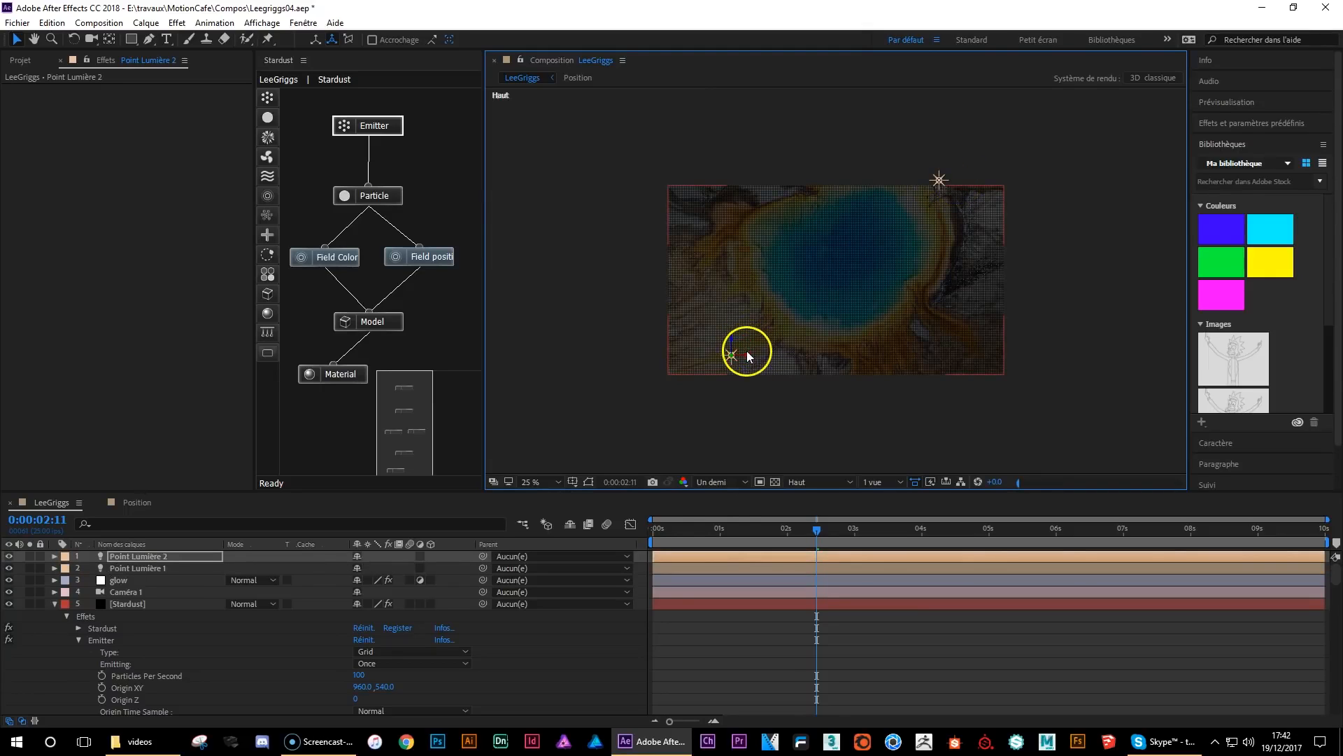
left_click(837, 480)
left_click(837, 498)
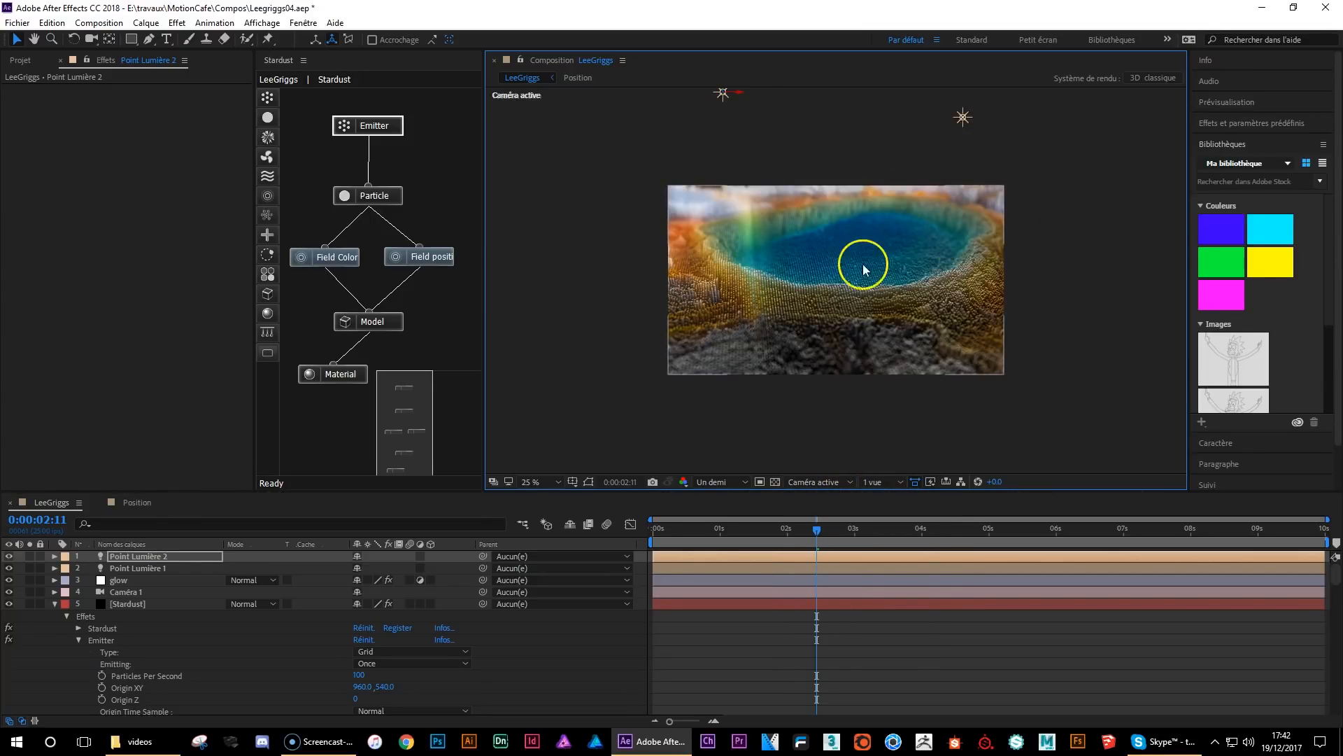
scroll(879, 289, "up", 2)
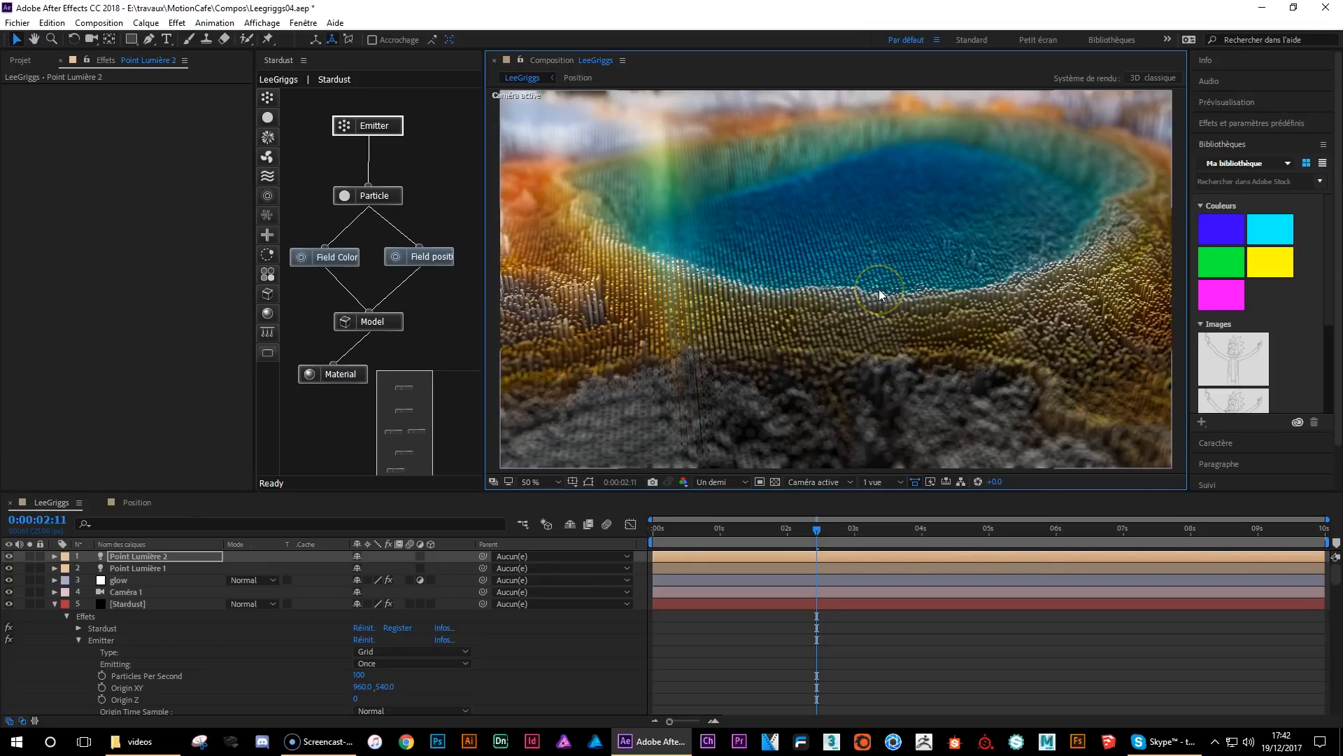
scroll(879, 288, "down", 2)
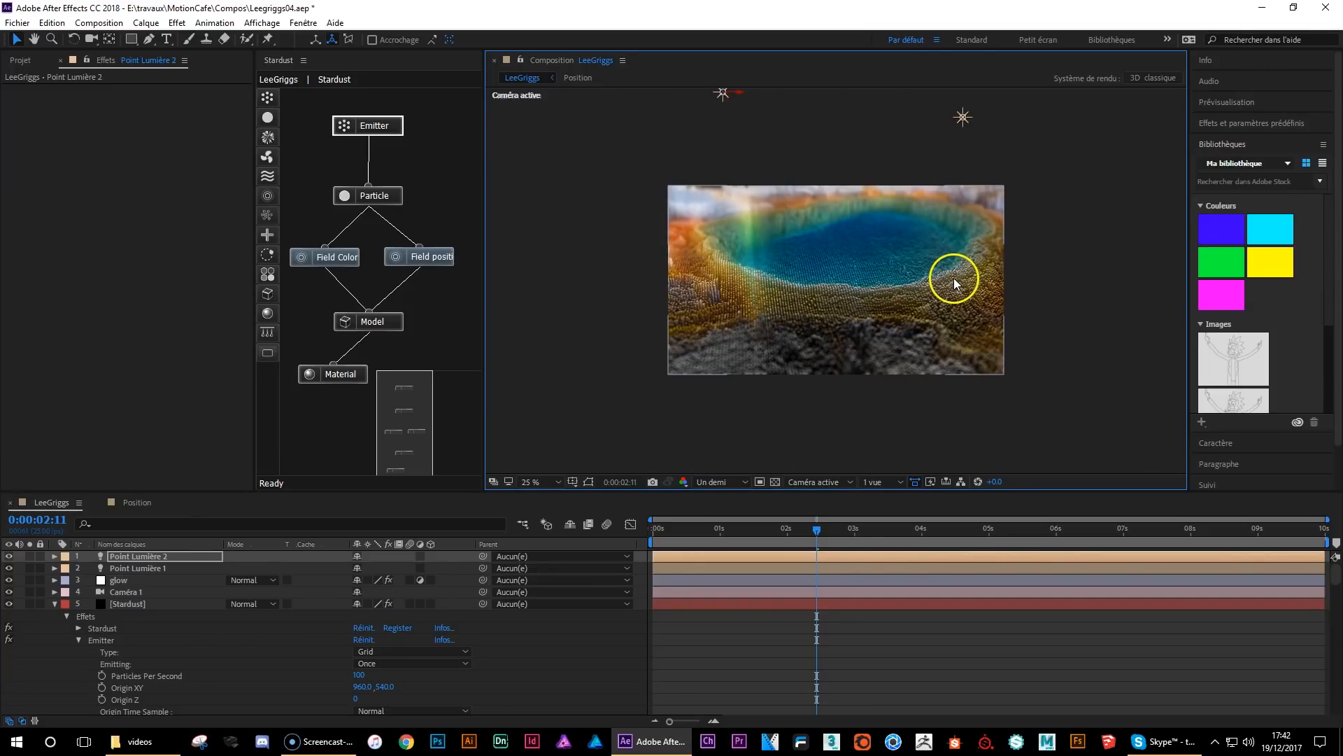
- Set Point Lumière 2's Y position to 500 and Z position to -400, and shift it along X to about 429
left_click(140, 556)
key("p")
left_click(403, 567)
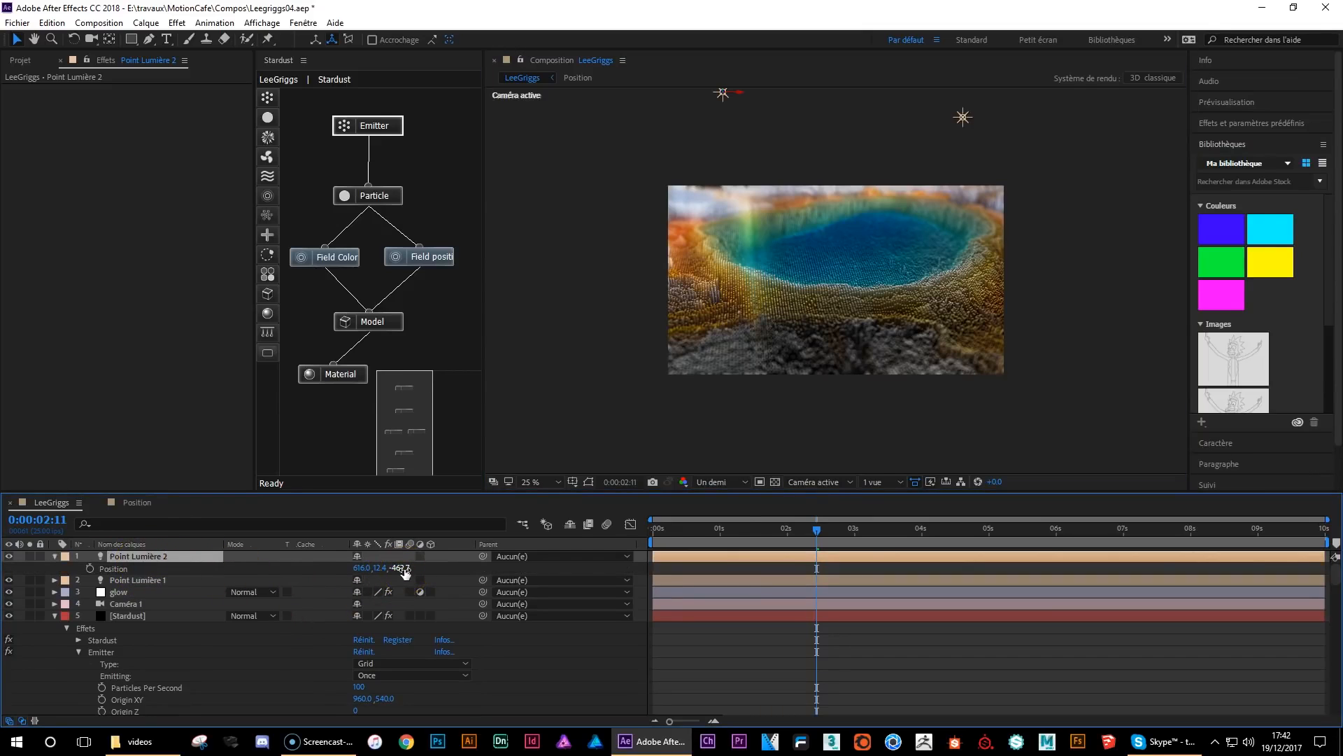
type("0")
key("Return")
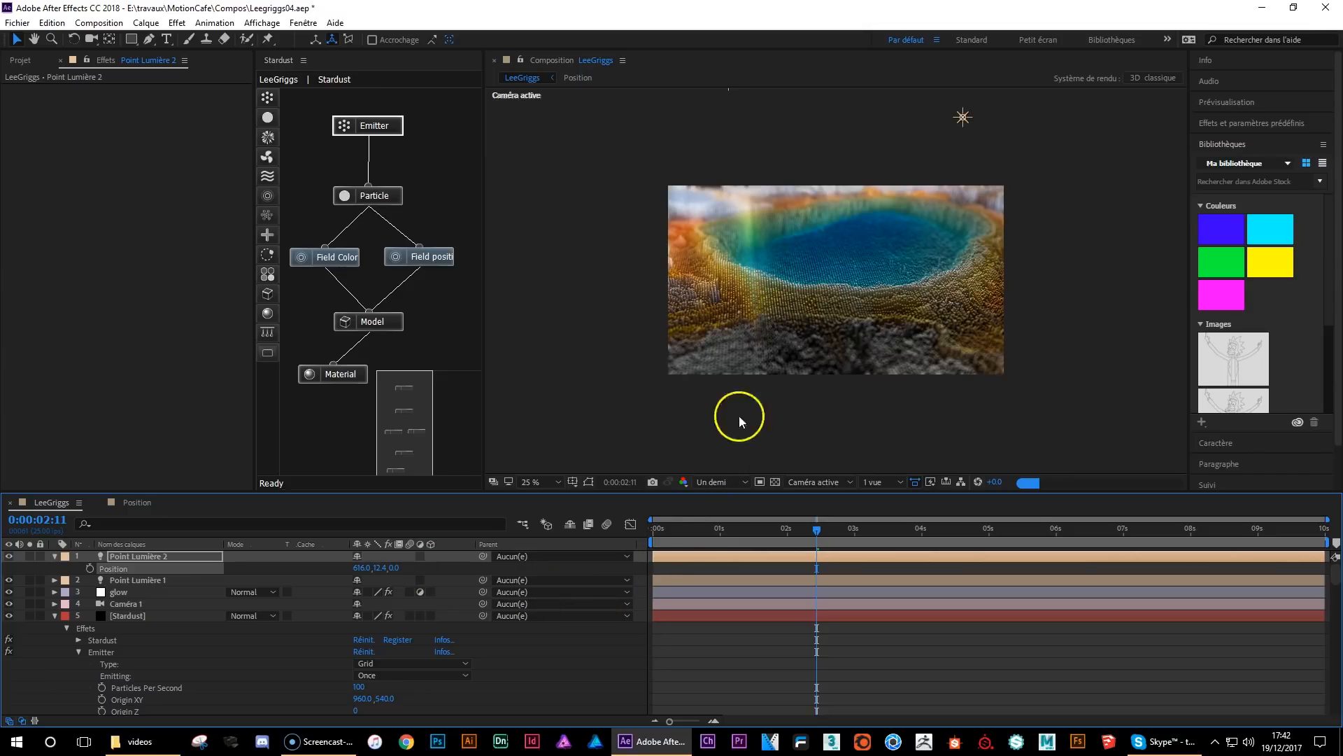
left_click(383, 568)
type("500")
key("Return")
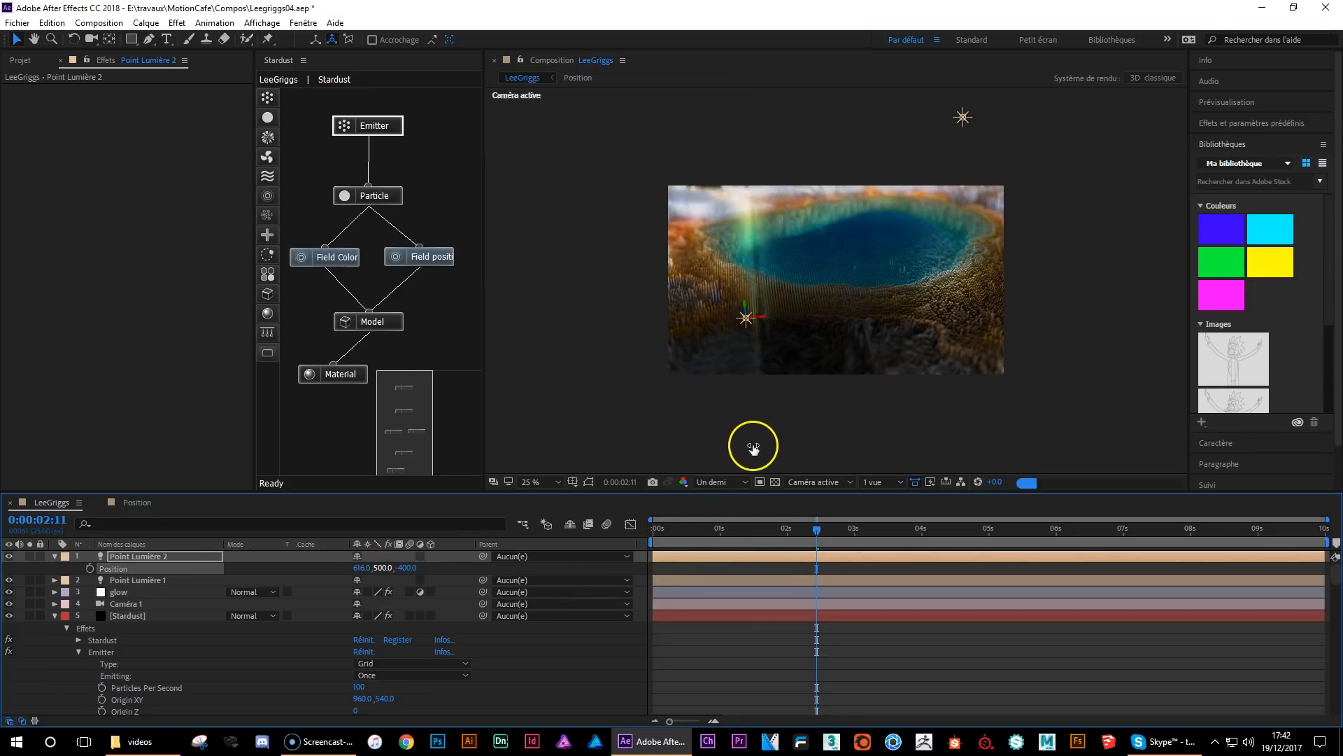
left_click_drag(762, 316, 730, 317)
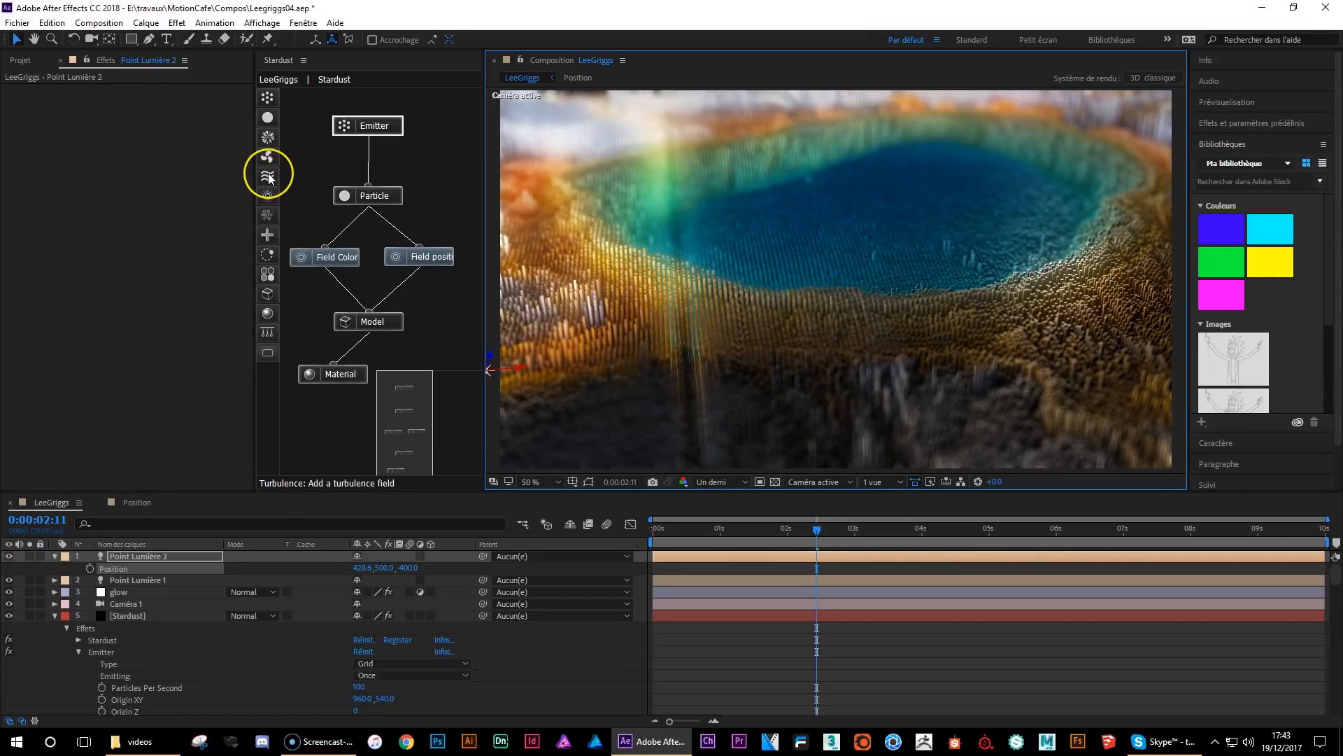
- Add a Turbulence node beside the Model node in the Stardust graph and set its Position offset to 15
left_click_drag(269, 176, 454, 305)
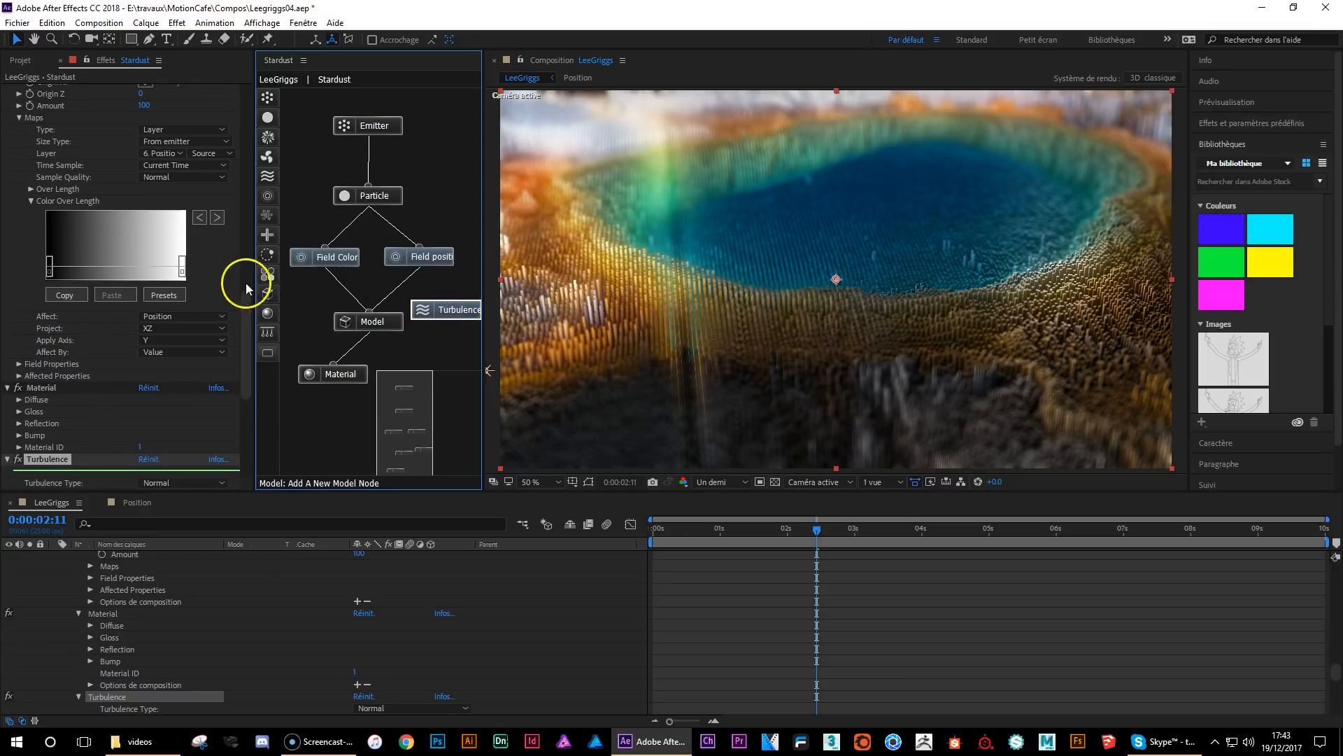
left_click_drag(246, 308, 246, 389)
left_click(141, 281)
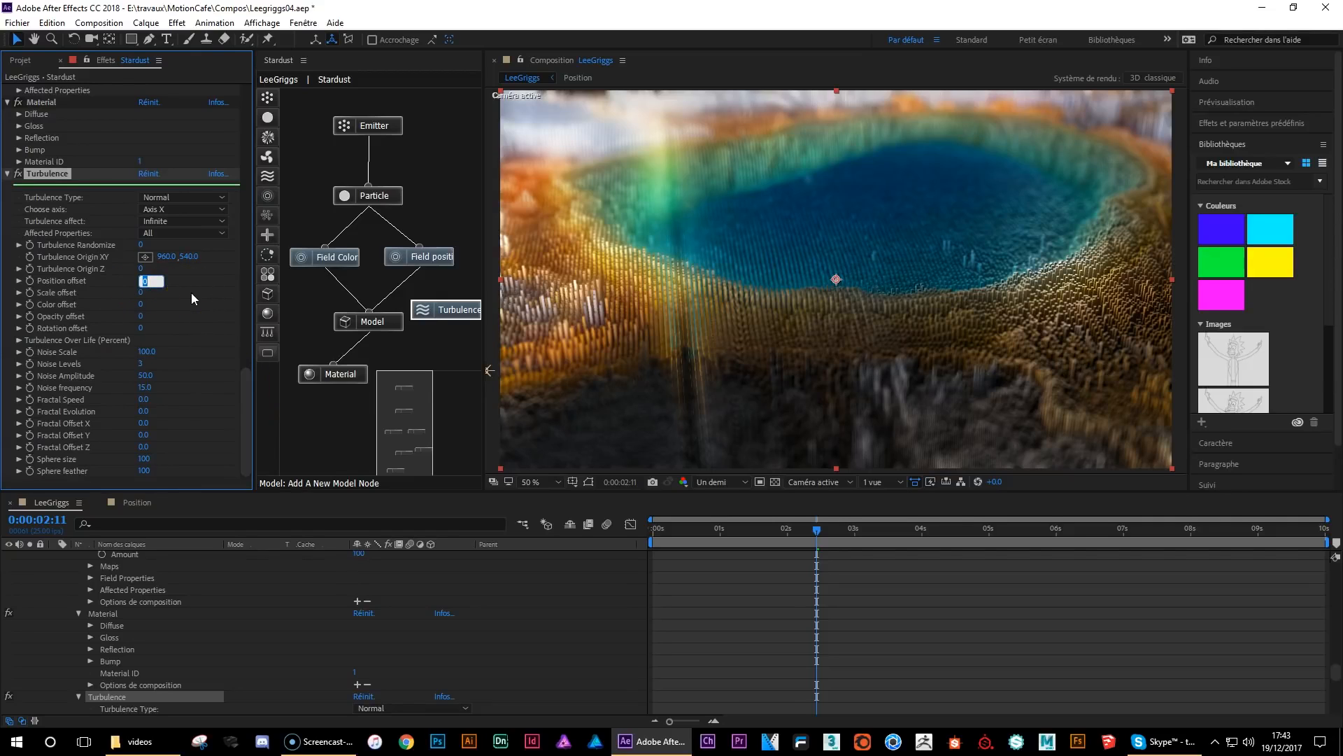
type("15")
key("Return")
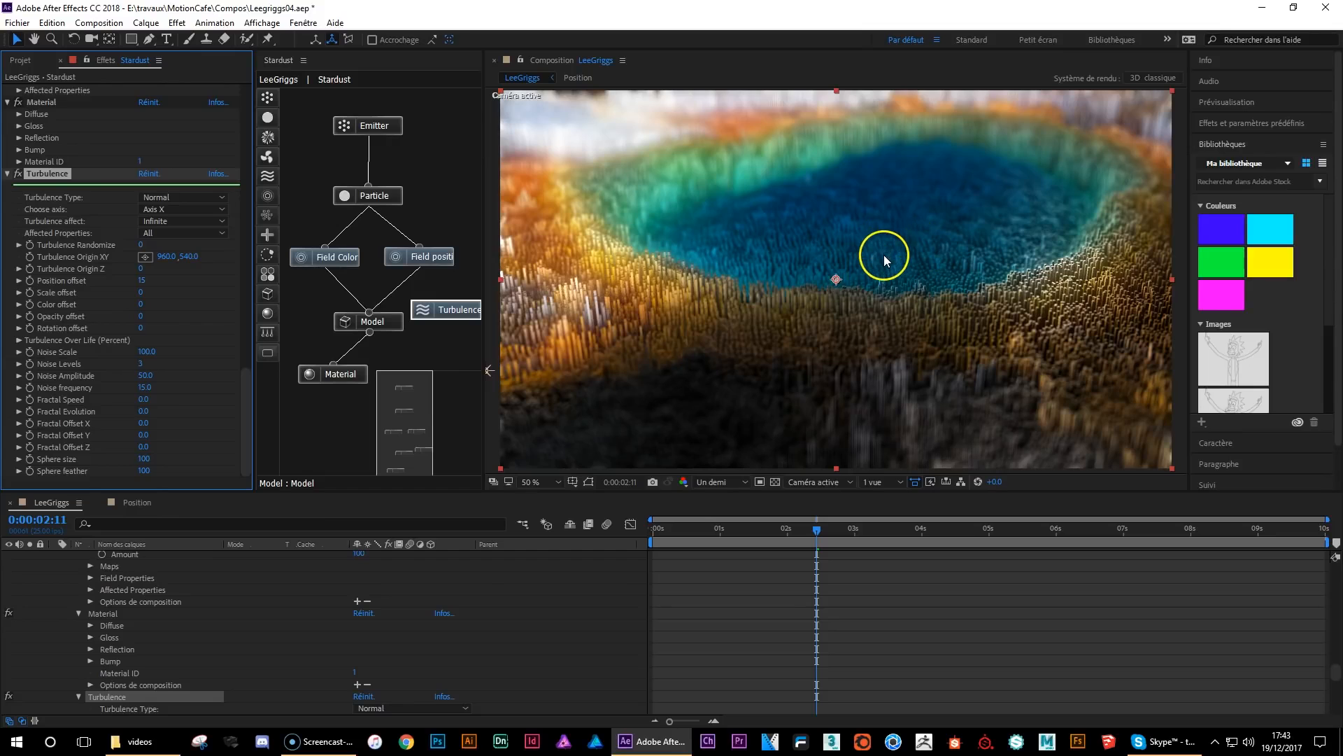
- Shift Point Lumière 2 along the X axis to about 722, over the foreground rim of the lake
key("comma")
key("period")
key("comma")
left_click(677, 327)
left_click_drag(678, 329, 732, 333)
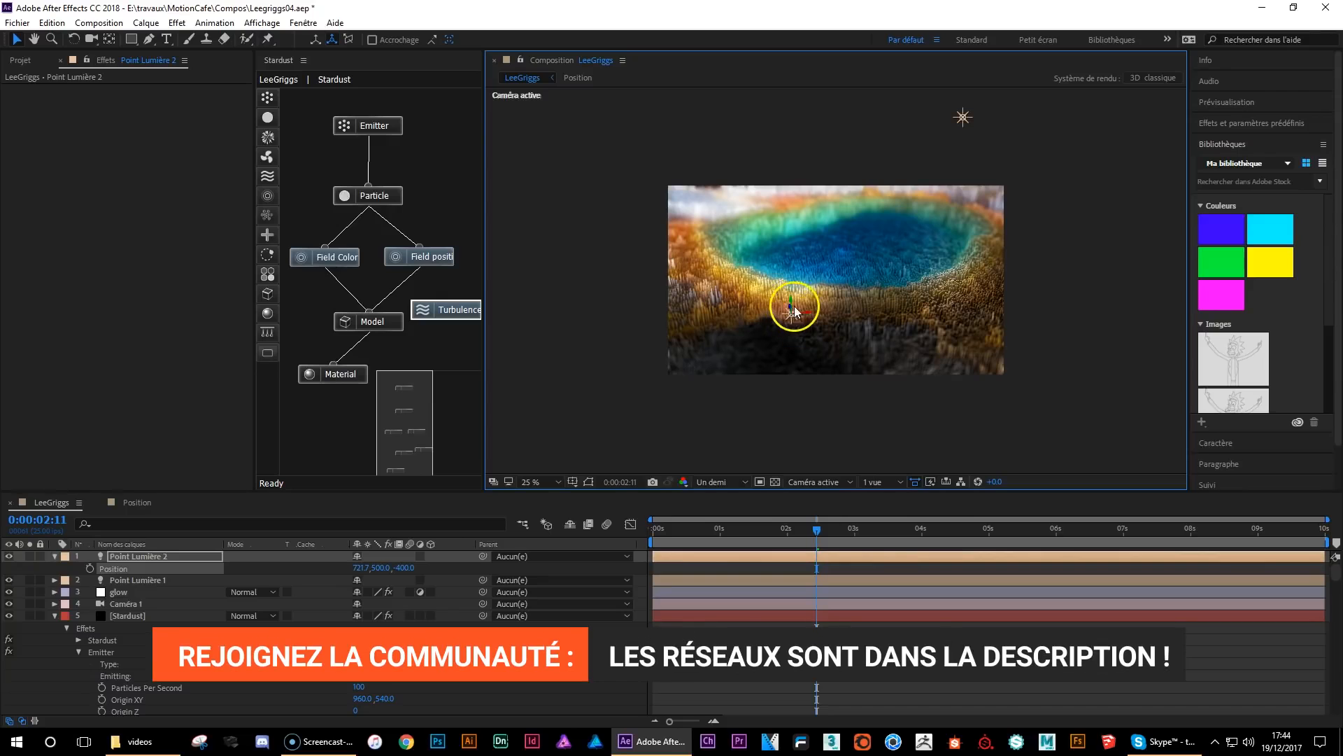
key("period")
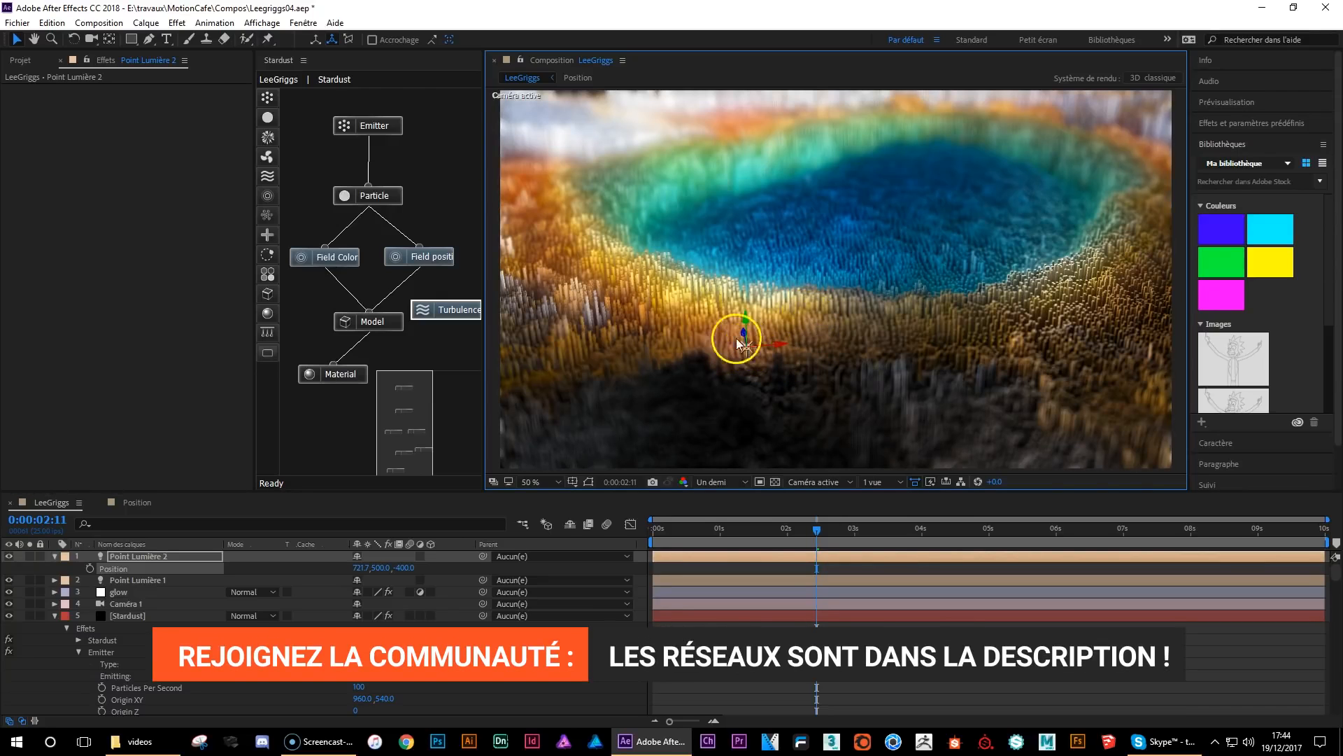
- Change Point Lumière 2's light type to Parallèle
left_click(146, 23)
left_click(151, 55)
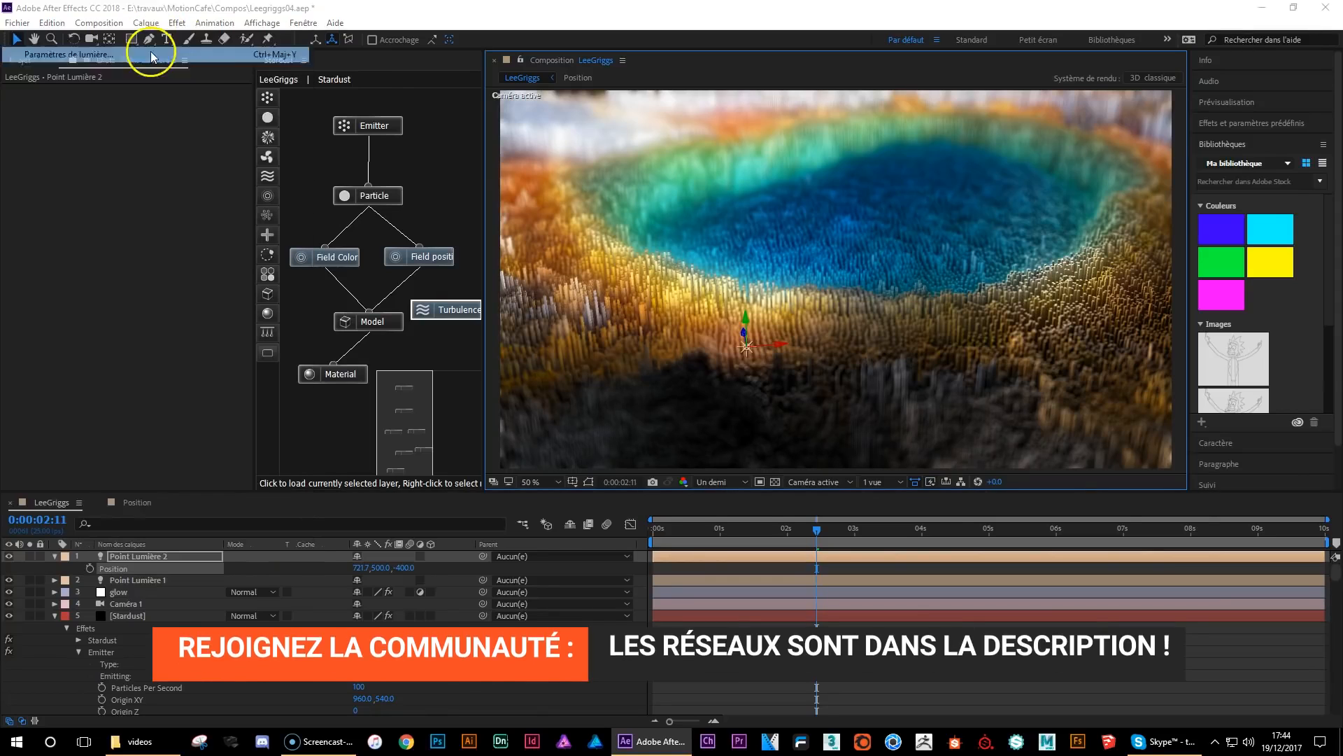
left_click(1181, 181)
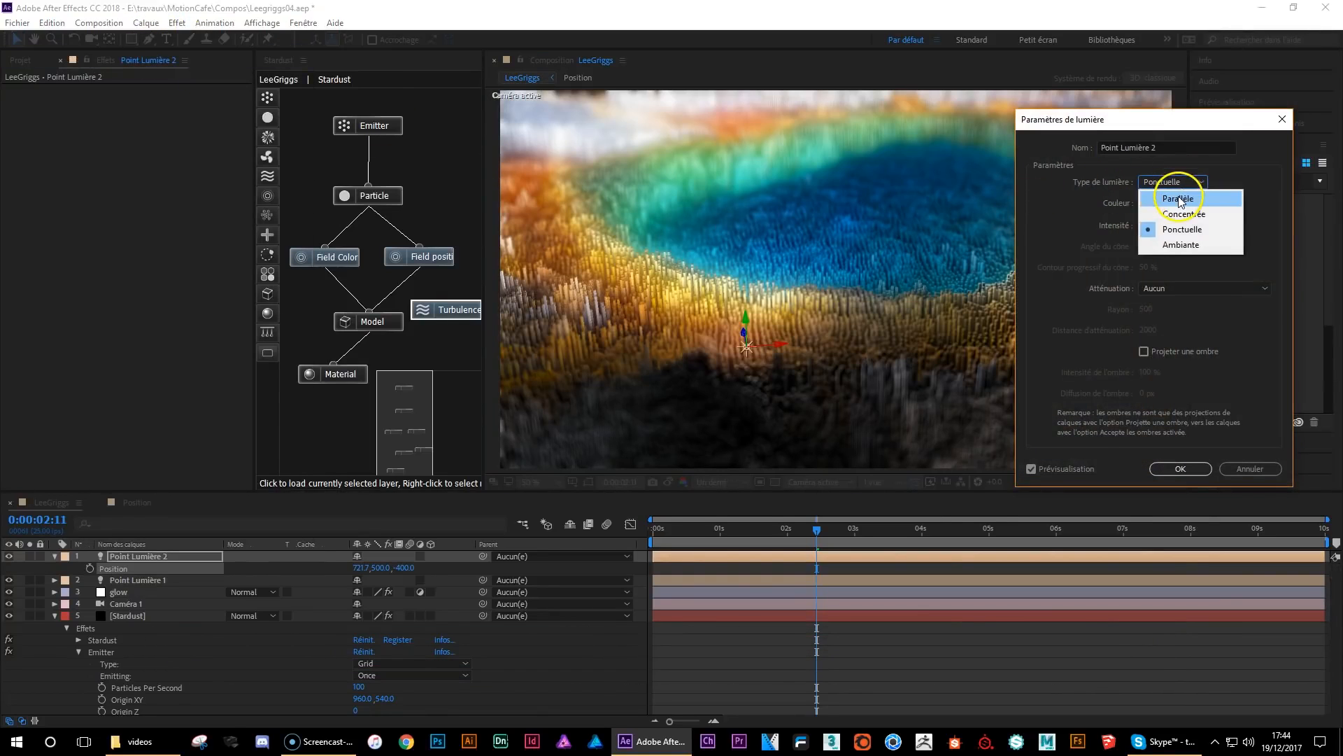
left_click(1179, 198)
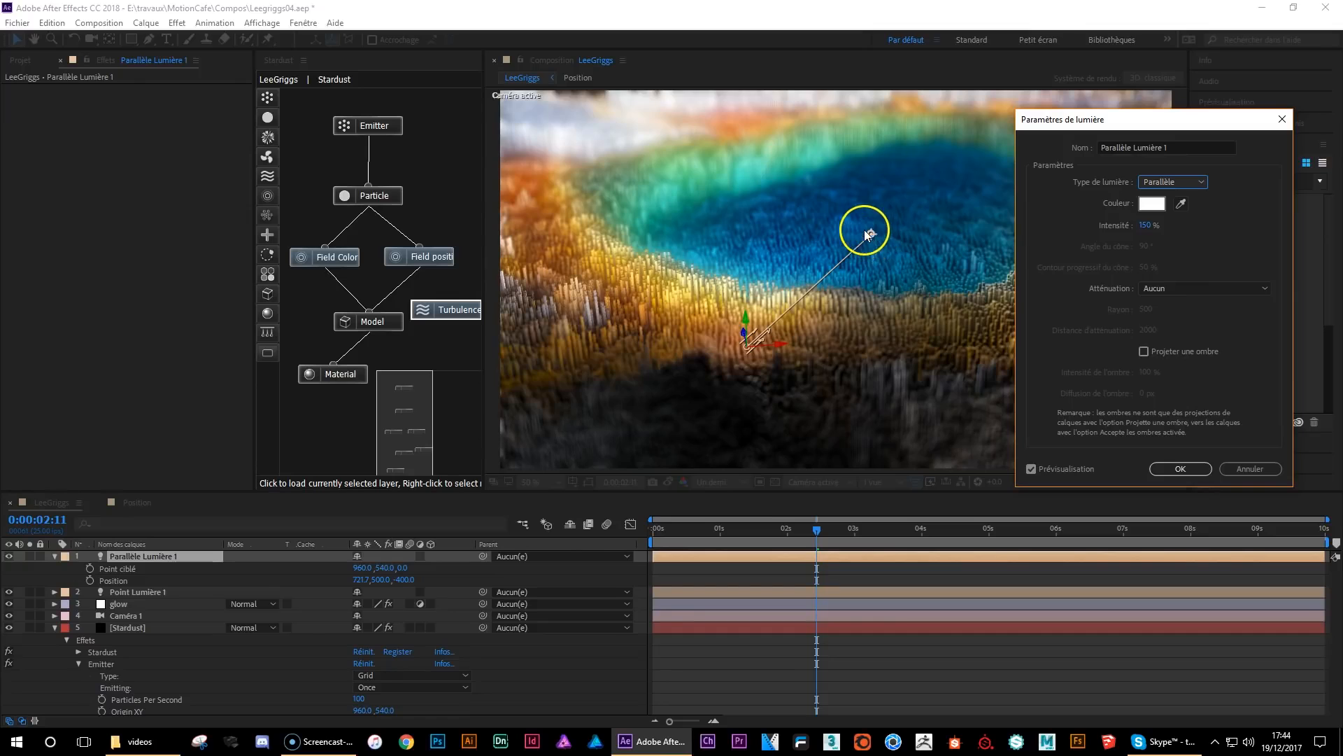
left_click(1181, 469)
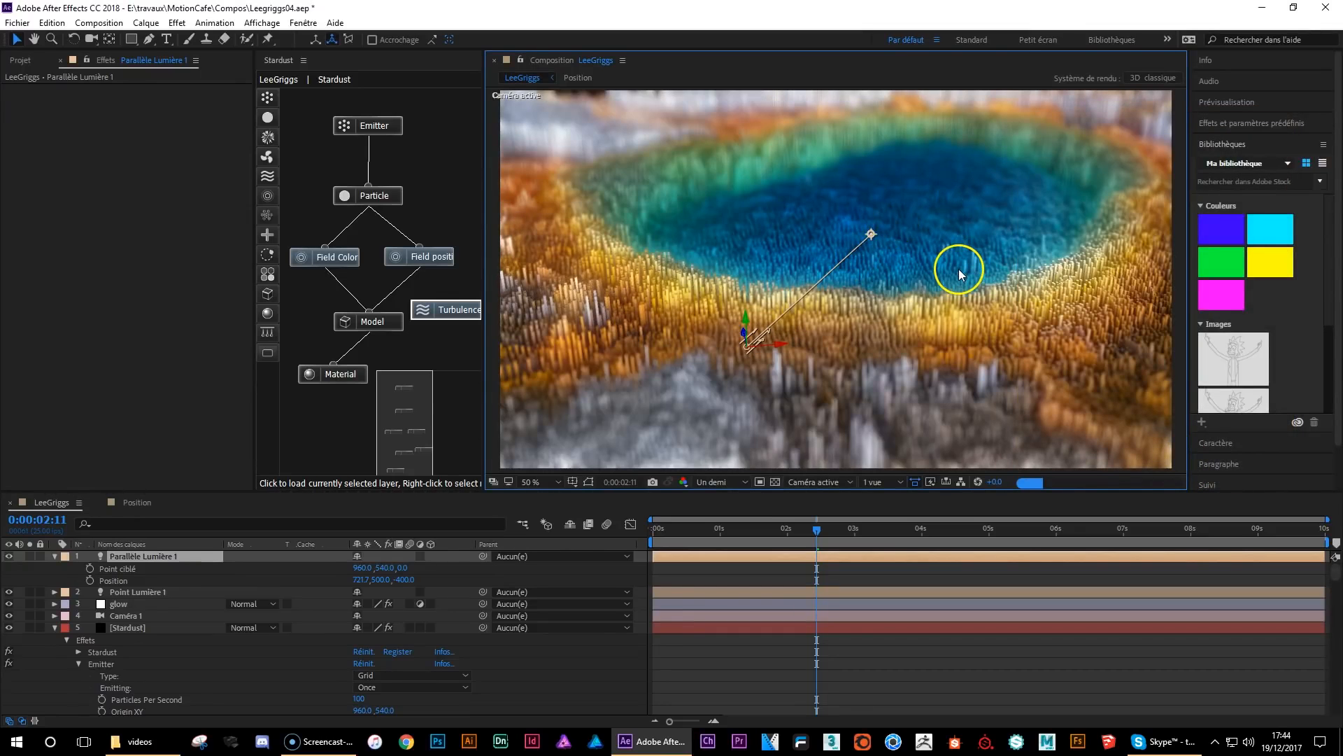
- Lower the Point ciblé of Parallèle Lumière 1 to a Y value of 888
key("comma")
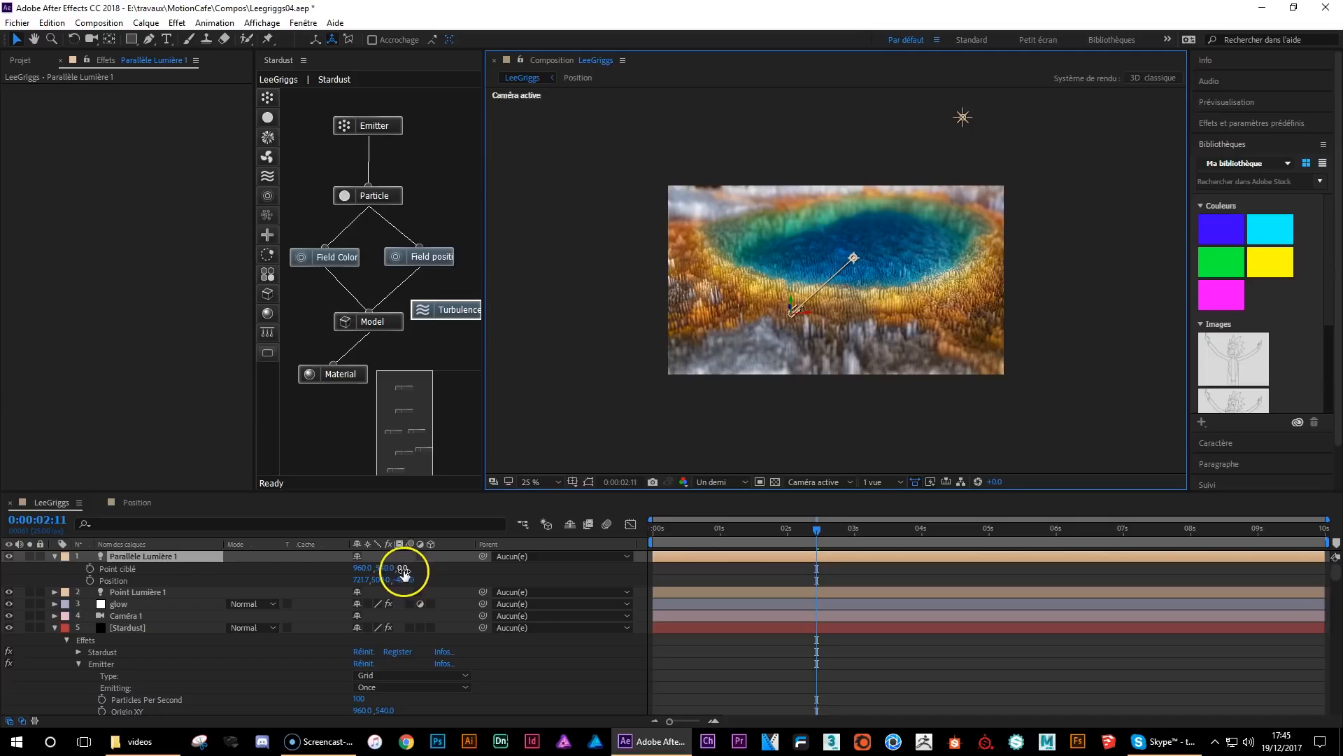
mouse_move(385, 568)
left_mouse_down()
mouse_move(599, 579)
mouse_move(483, 574)
left_mouse_up()
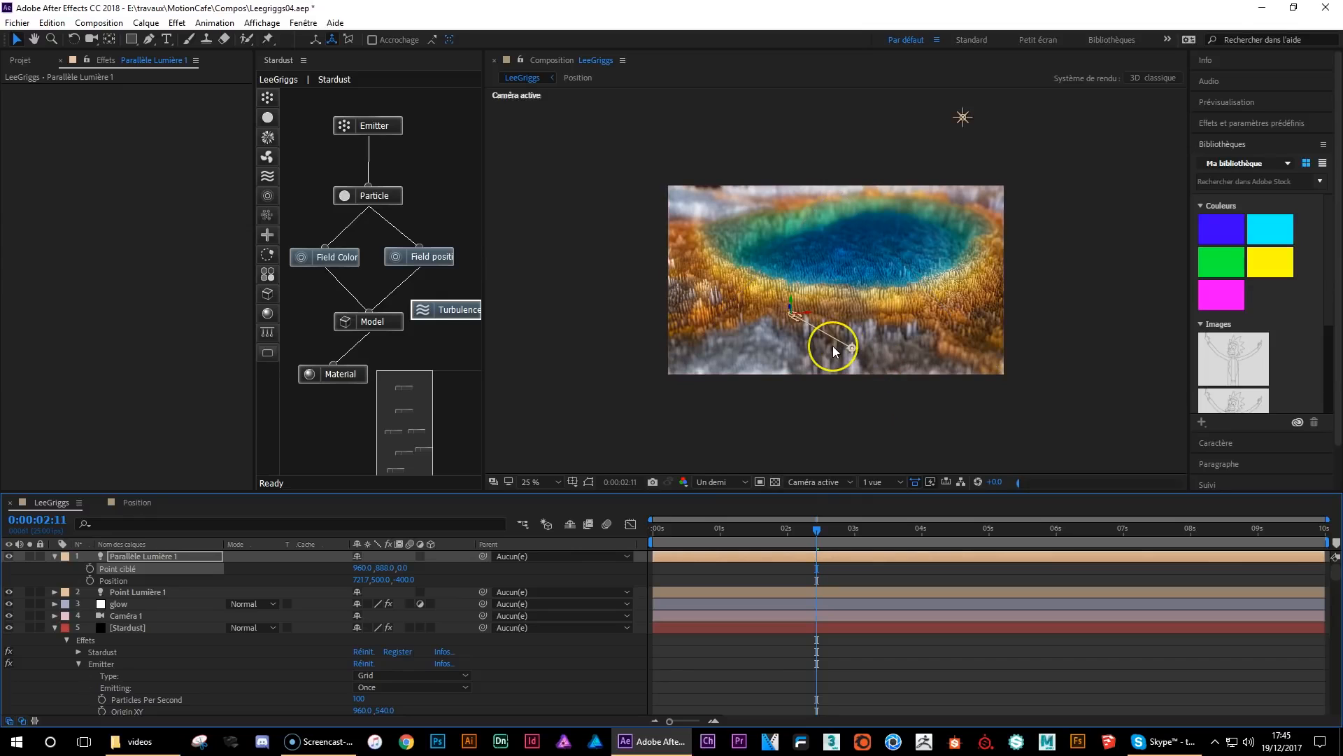
scroll(832, 352, "up", 1)
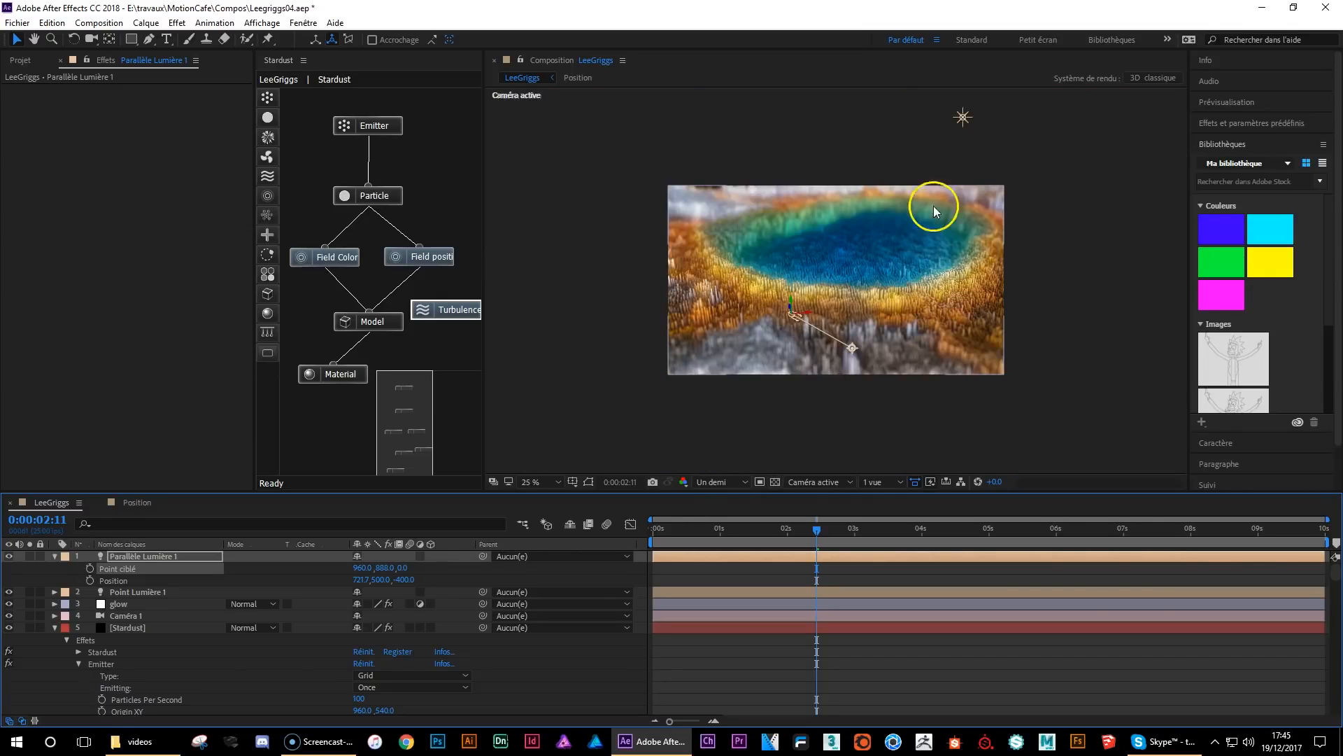
- Change Point Lumière 1's light type to Parallèle
left_click(962, 119)
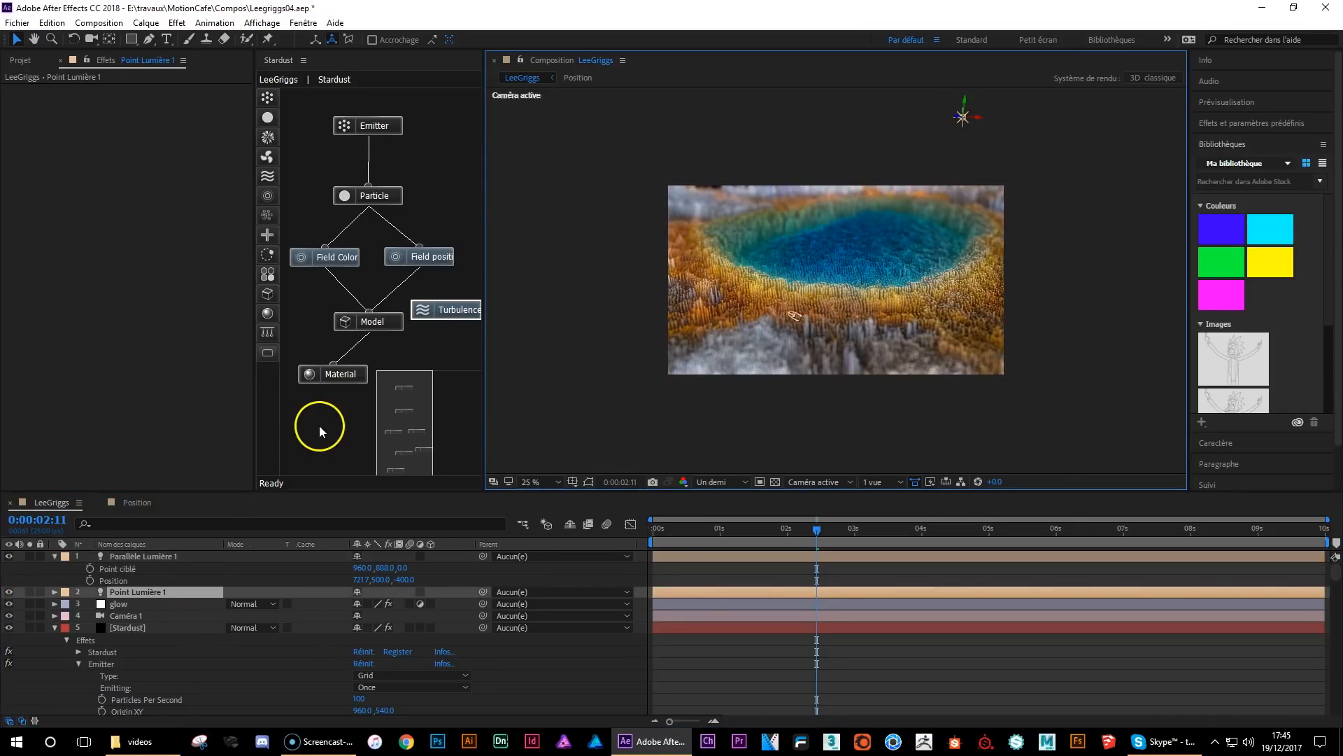
key("ctrl+shift+y")
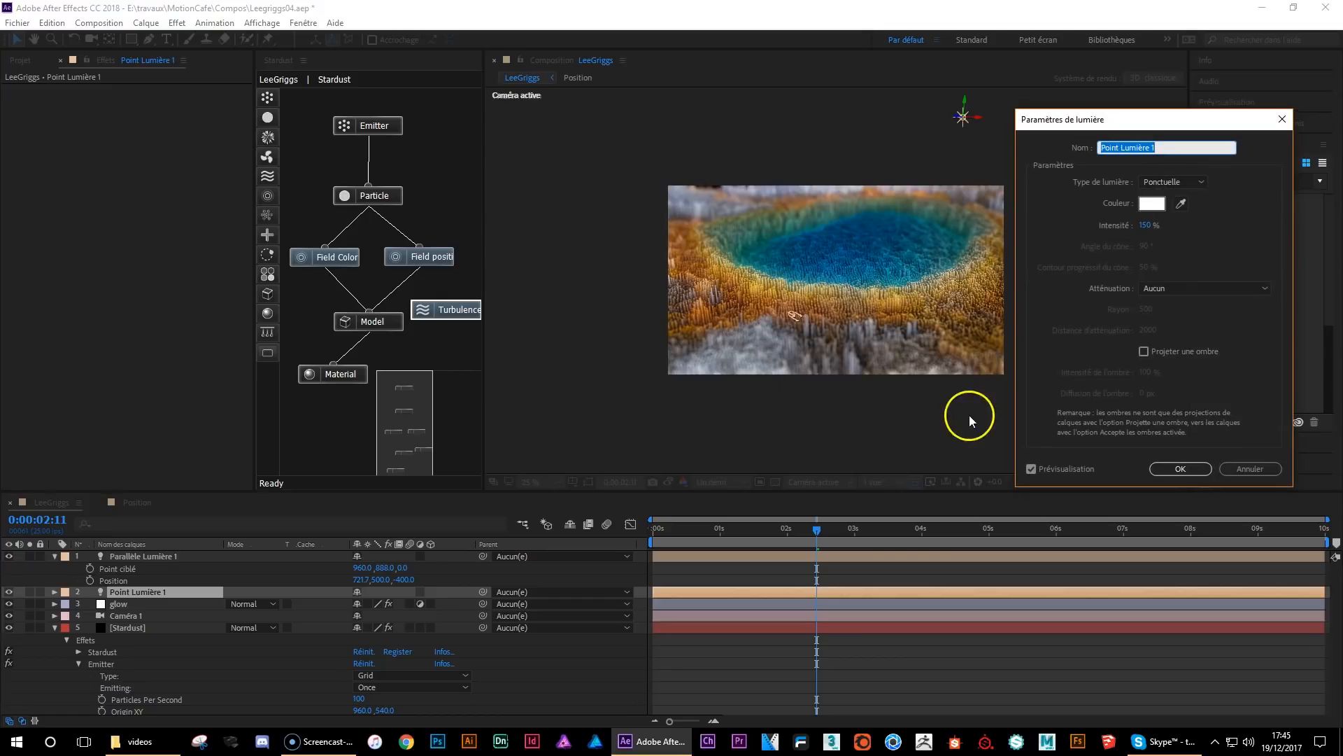
left_click(1165, 181)
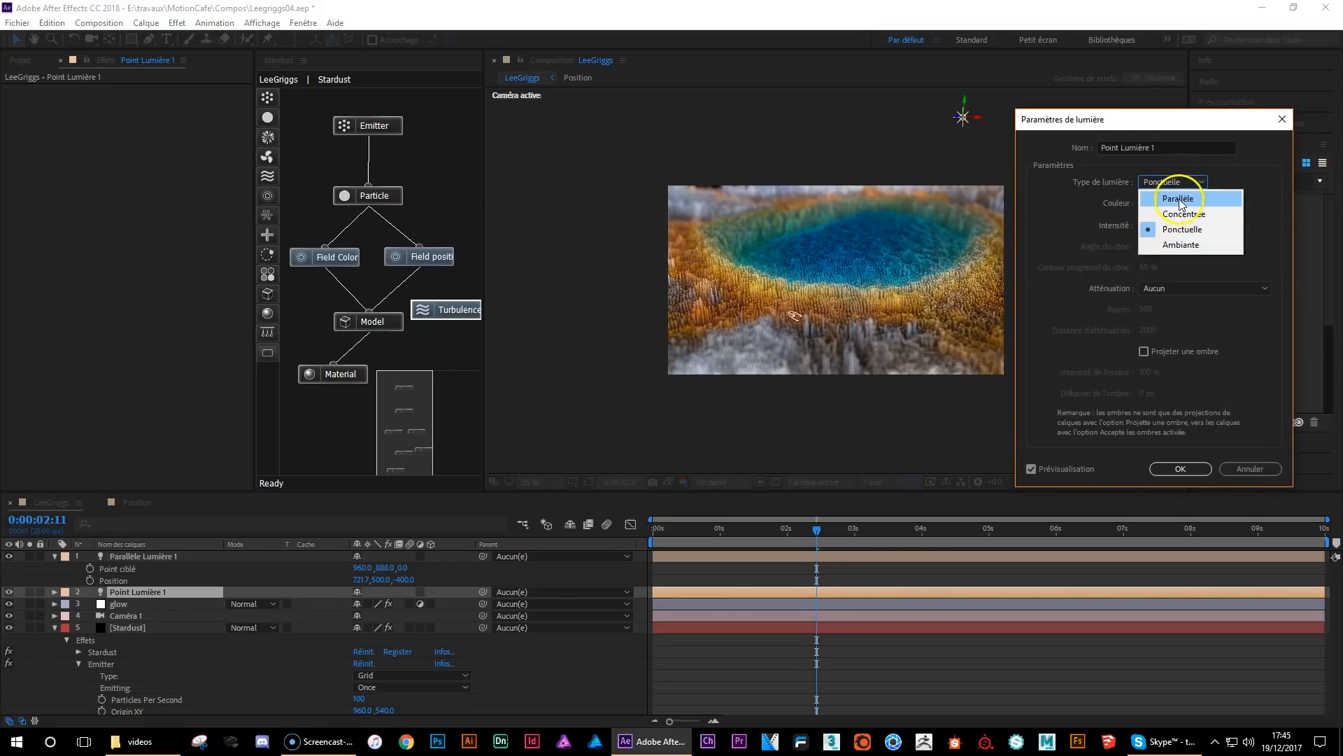
left_click(1166, 196)
left_click(1181, 468)
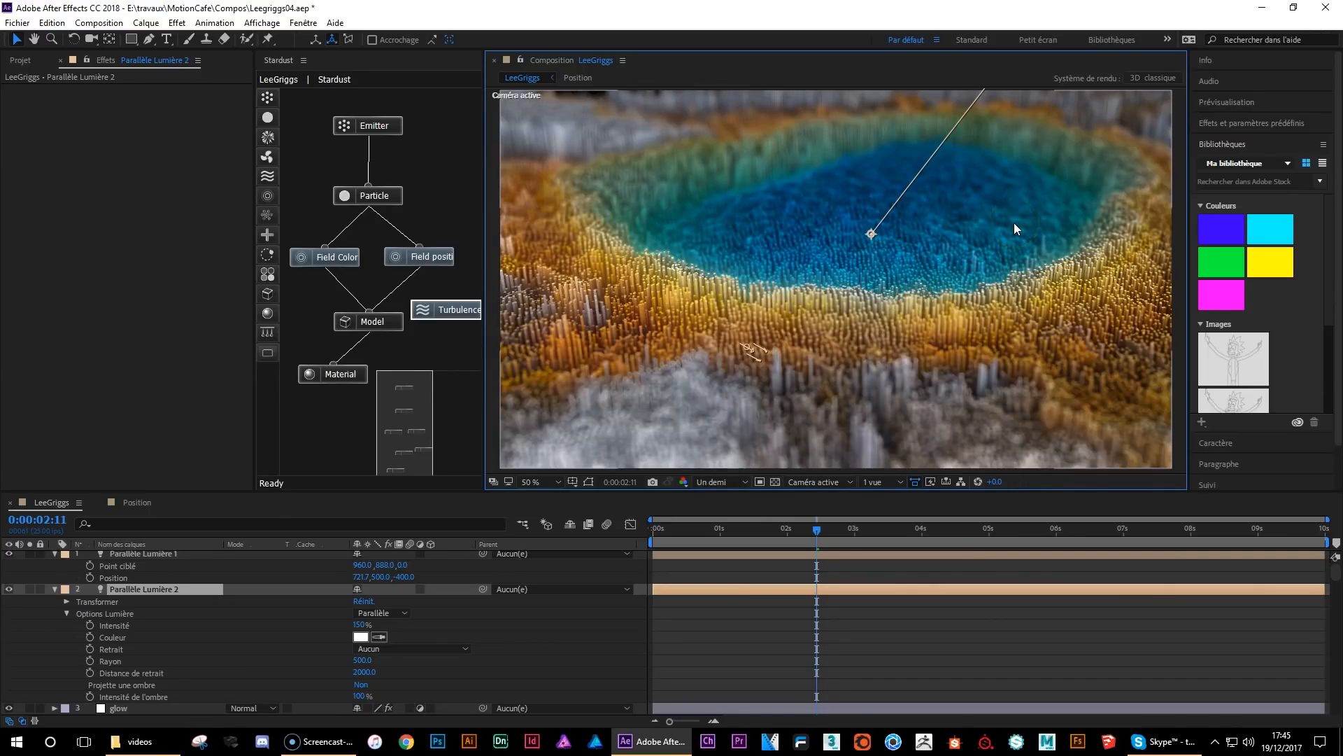
- Collapse the properties of the light and Stardust layers and check the render at 0:00:01:04 and 0:00:06:09
left_click(56, 586)
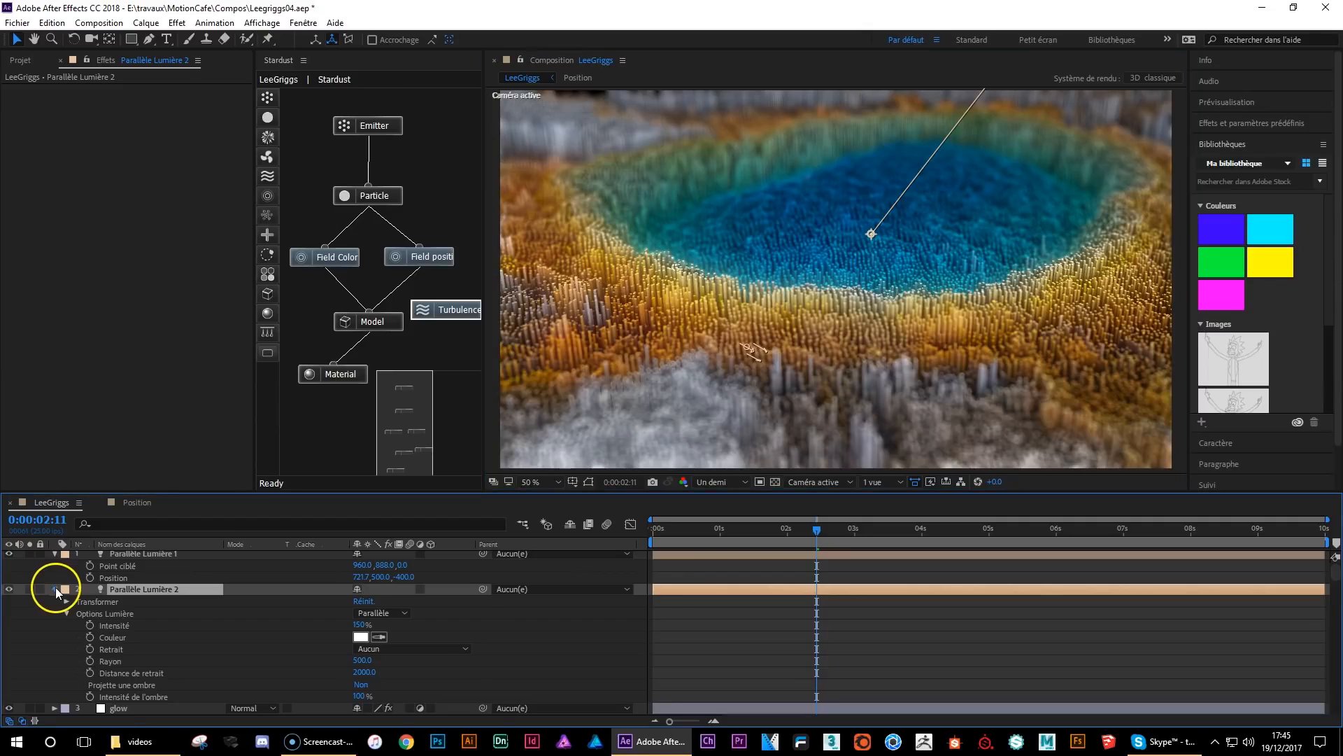
left_click(55, 554)
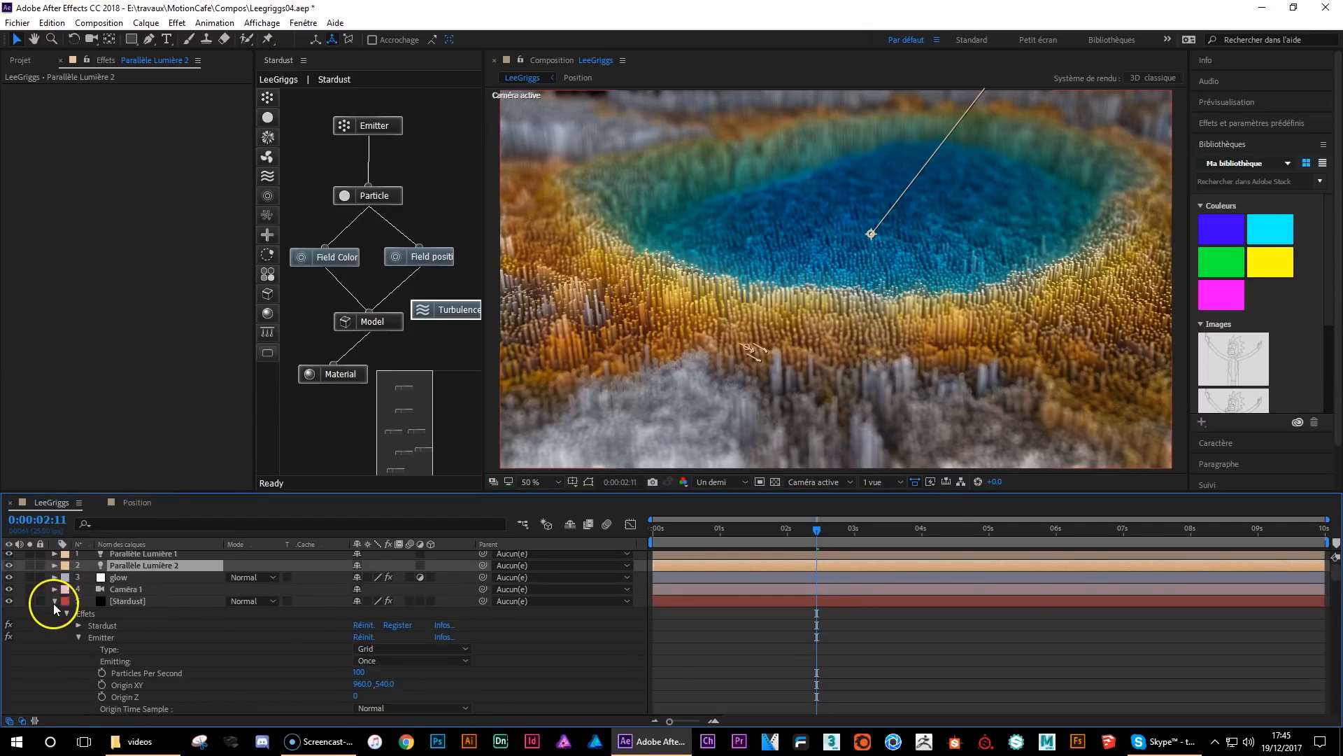
left_click(55, 601)
left_click(732, 530)
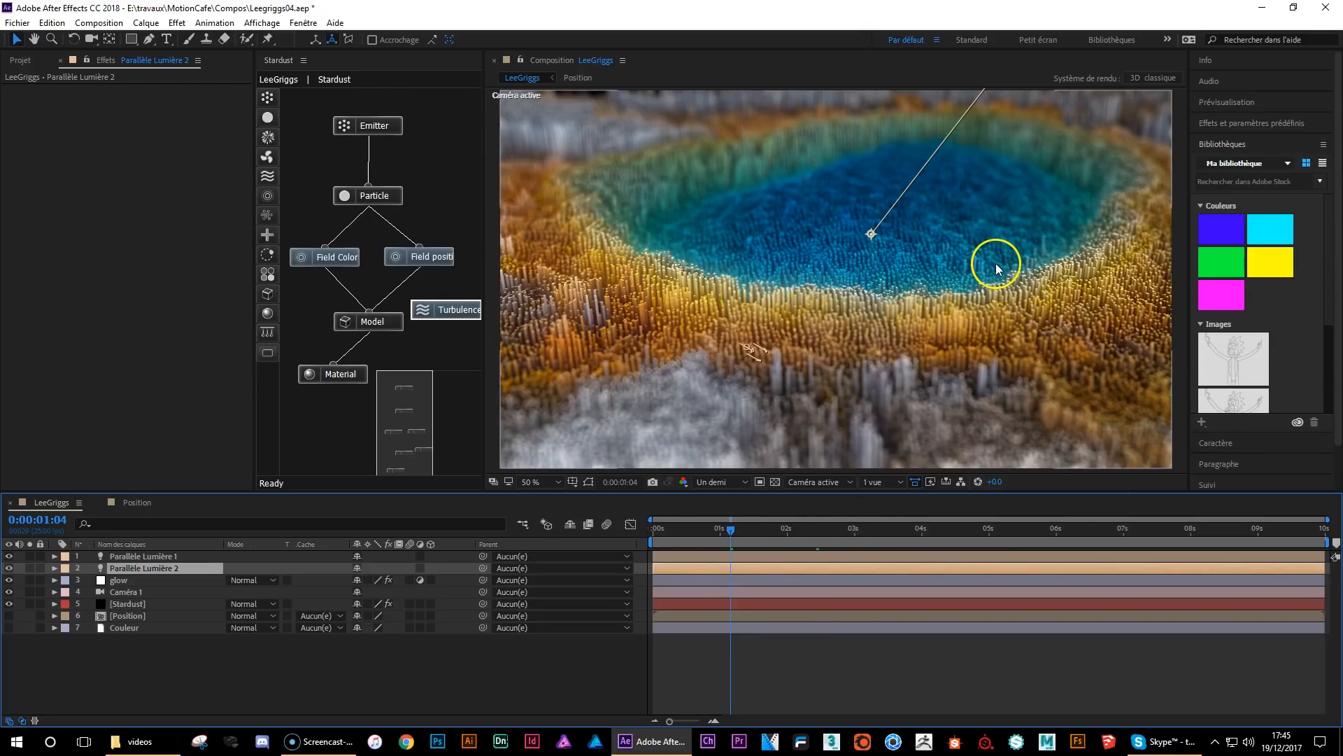
left_click(1080, 530)
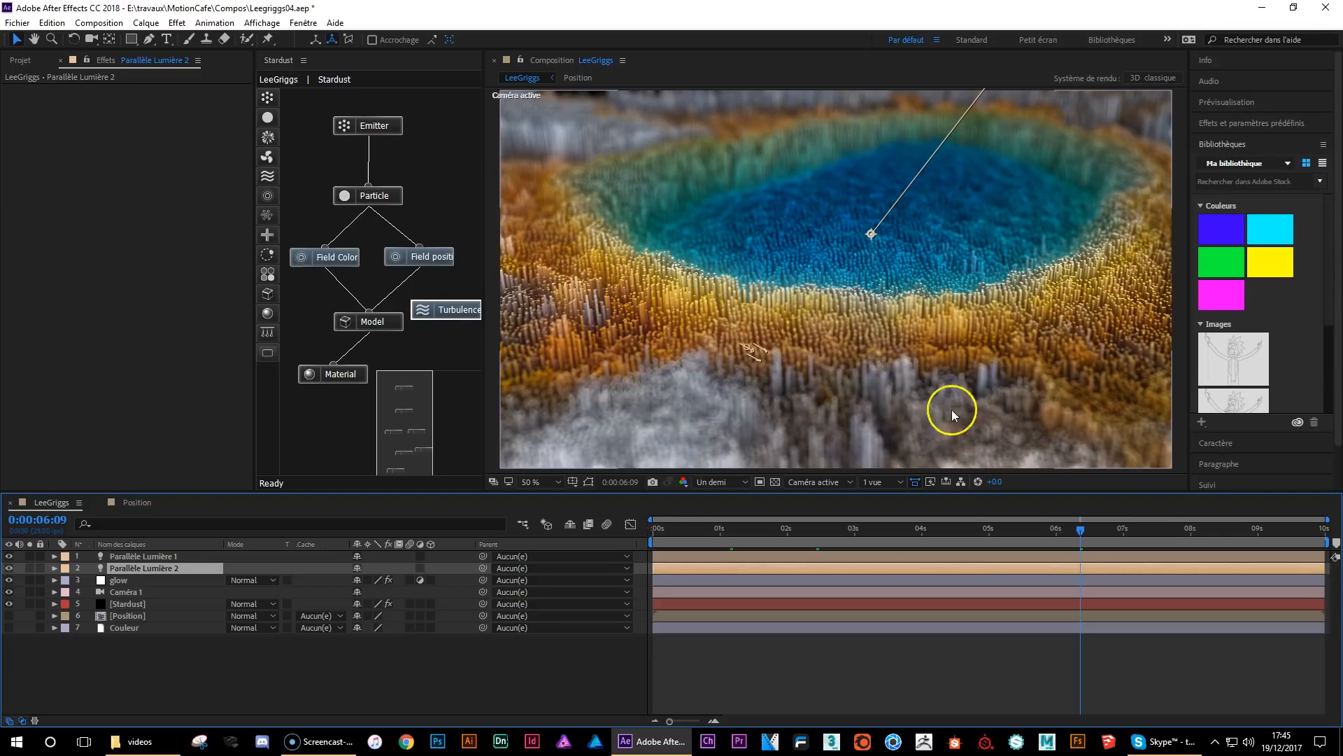
- Animate the Turbulence node's Fractal Evolution with the expression time*5
left_click(464, 310)
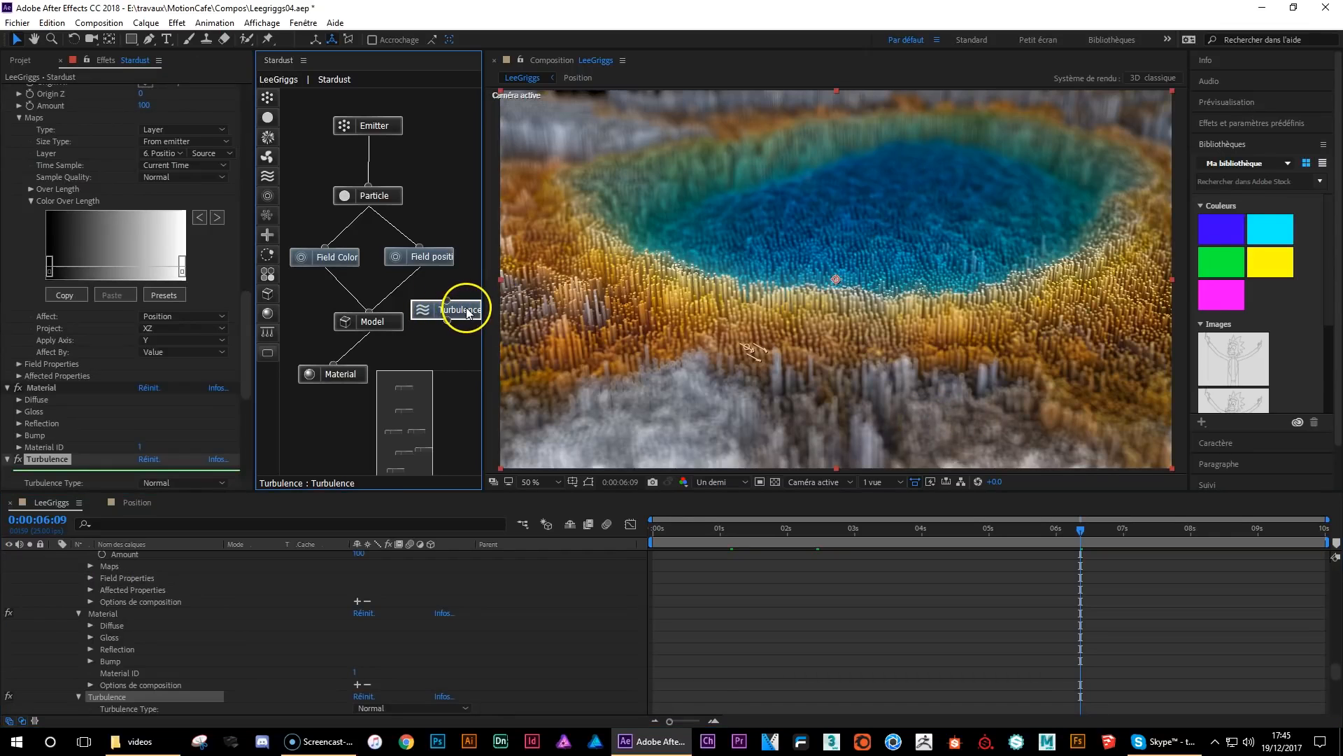
left_click_drag(245, 307, 249, 408)
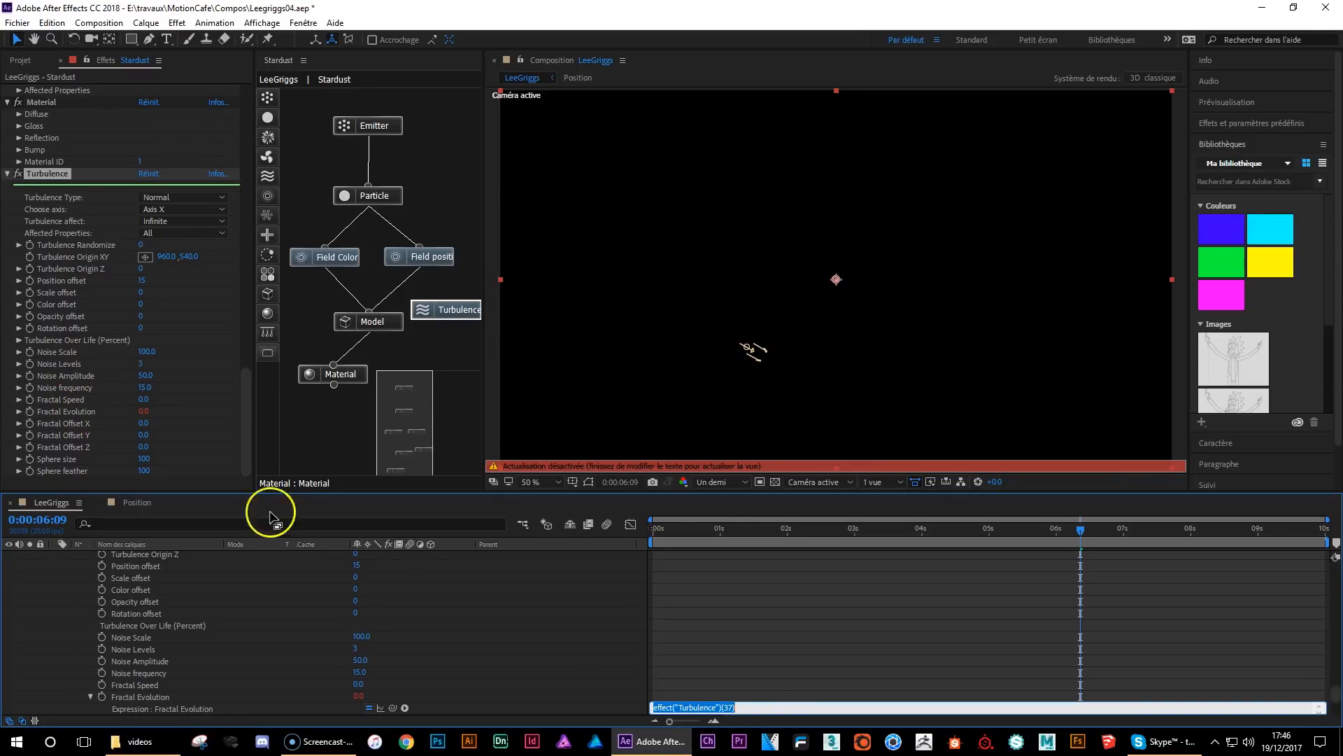
type("time*5")
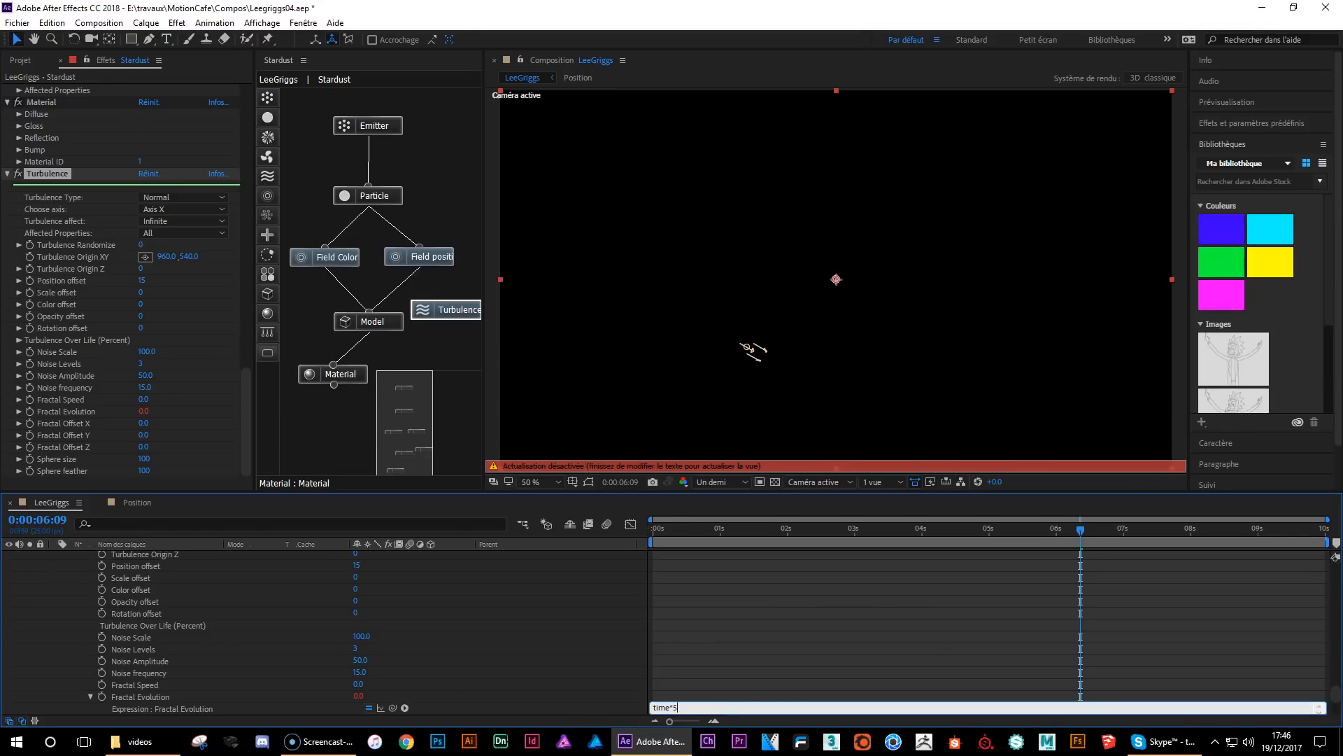
left_click(923, 641)
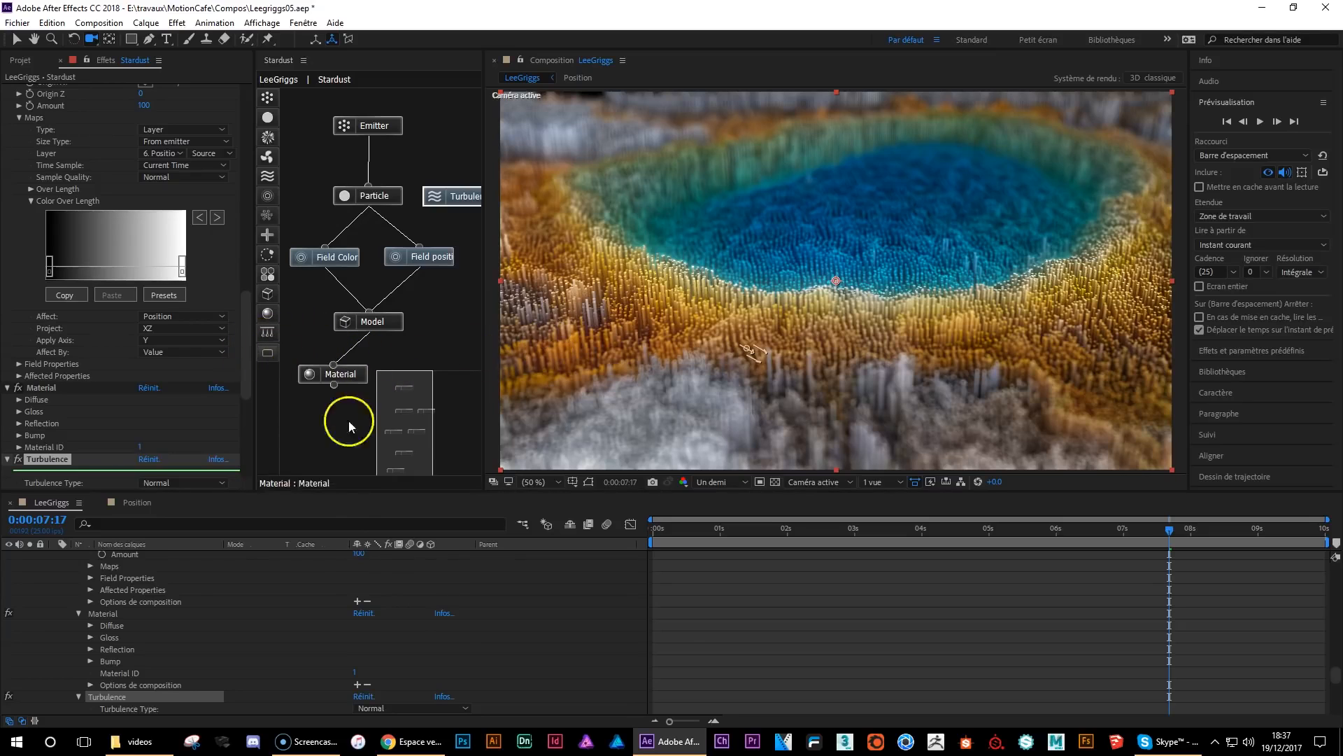
- Turn off Profondeur de champ for Caméra 1 and collapse its camera options
left_click_drag(1336, 675, 1336, 554)
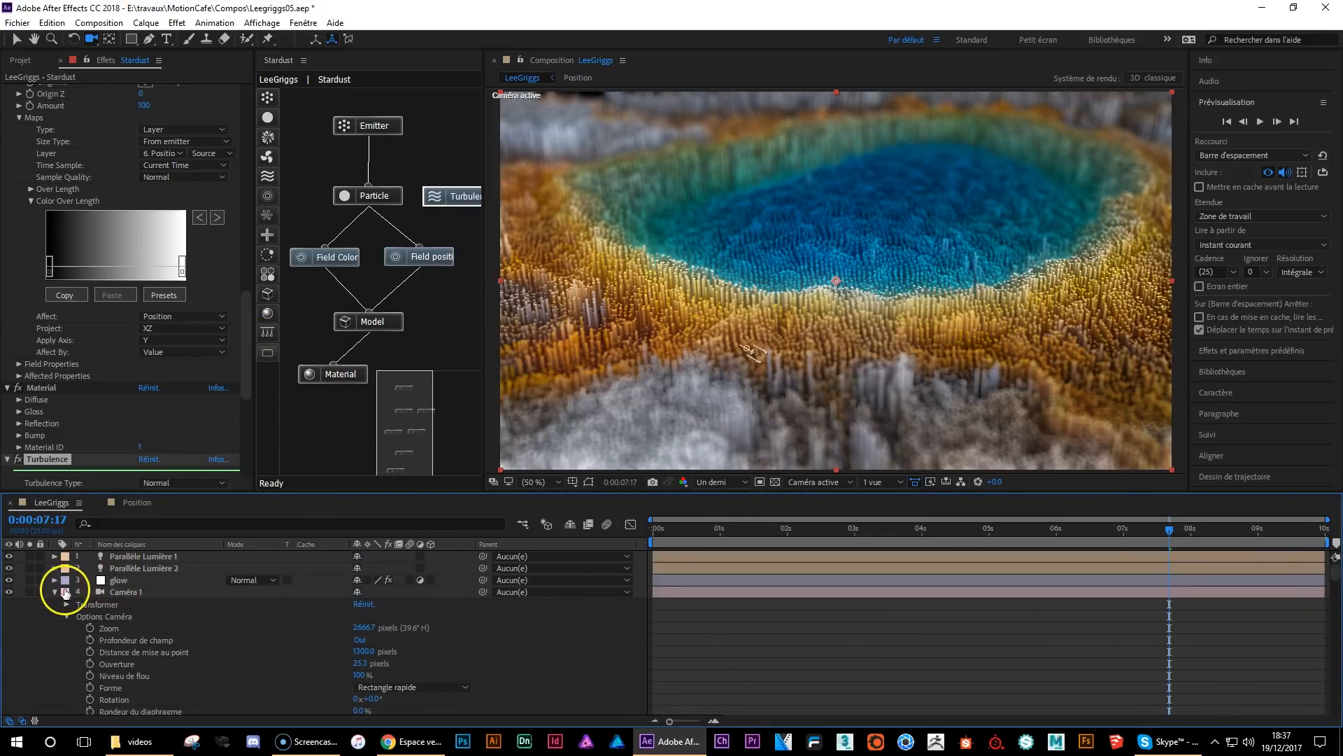
left_click(358, 641)
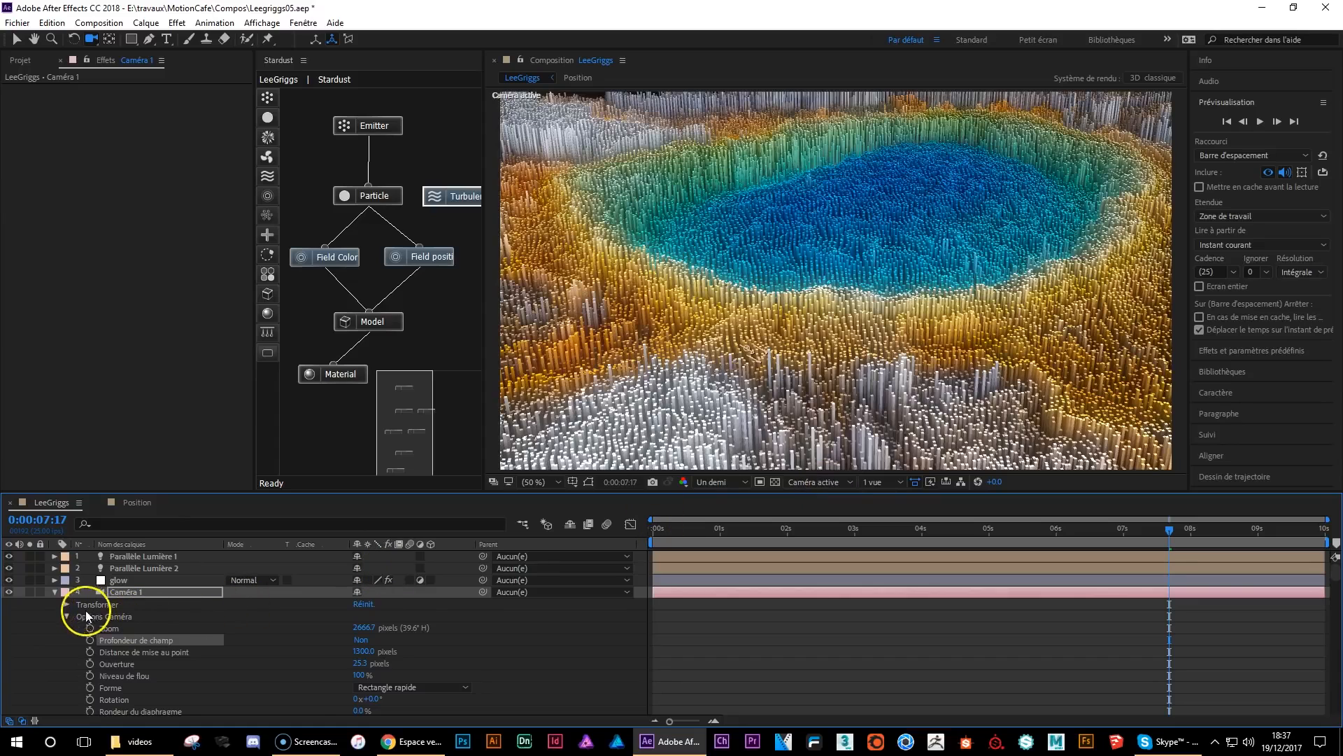
left_click(68, 615)
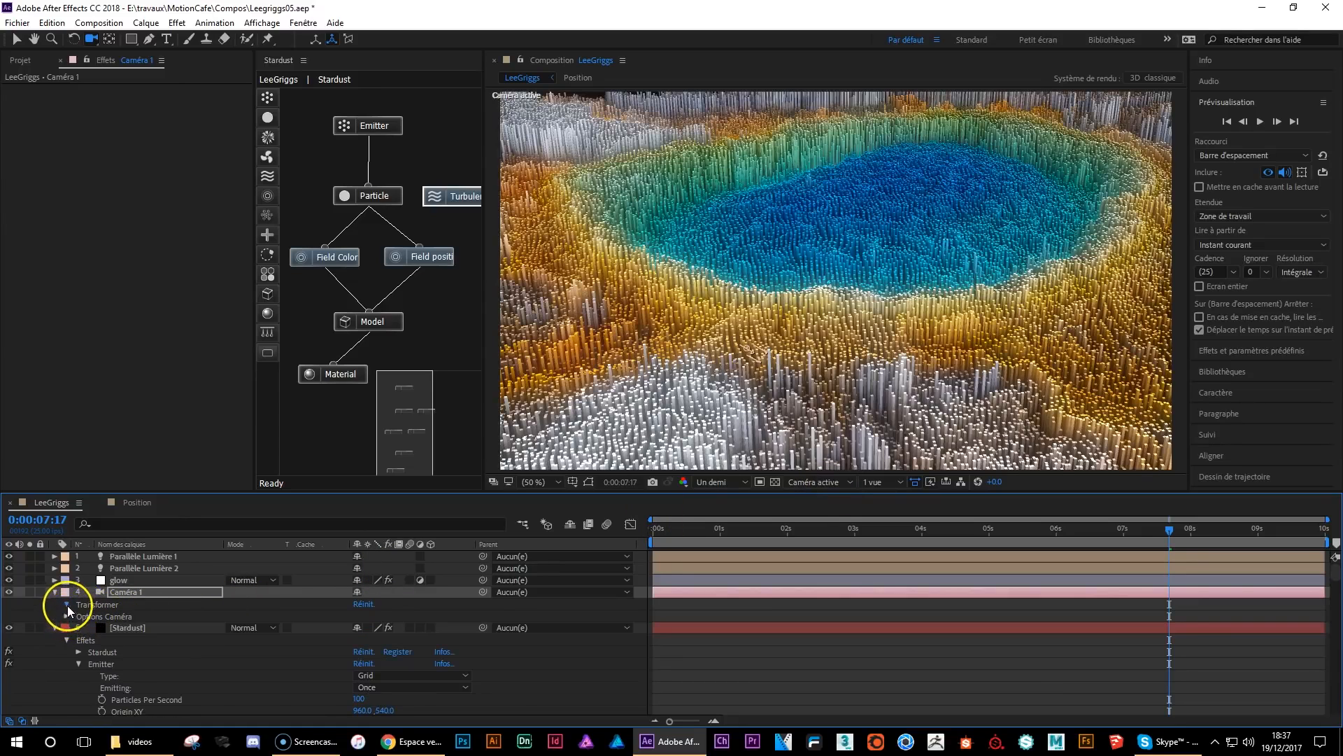
- Reframe Caméra 1 at 0:00:00:01 to a position of about 420, -76.5, -1265 with its Point ciblé near 871, 669, -27
left_click(67, 604)
left_click_drag(1158, 529, 611, 527)
left_click(695, 550)
left_click(1225, 122)
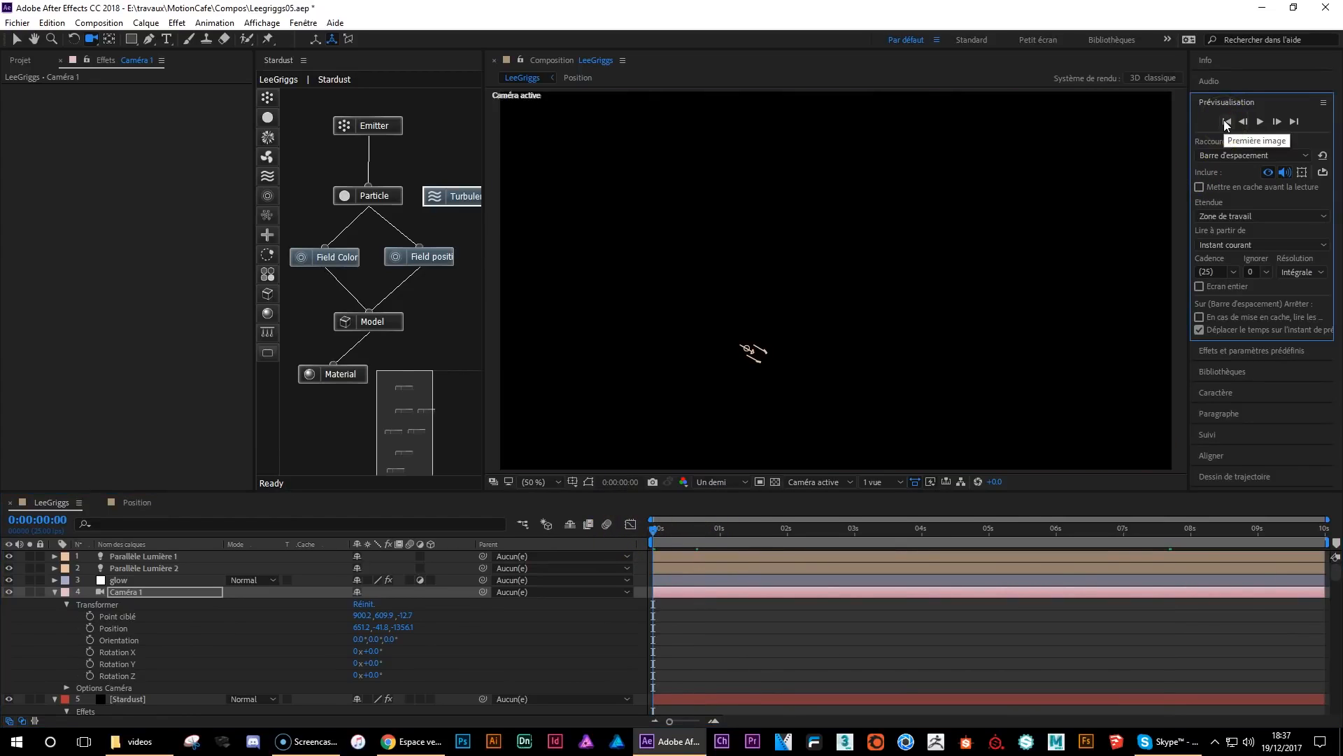
left_click(1276, 122)
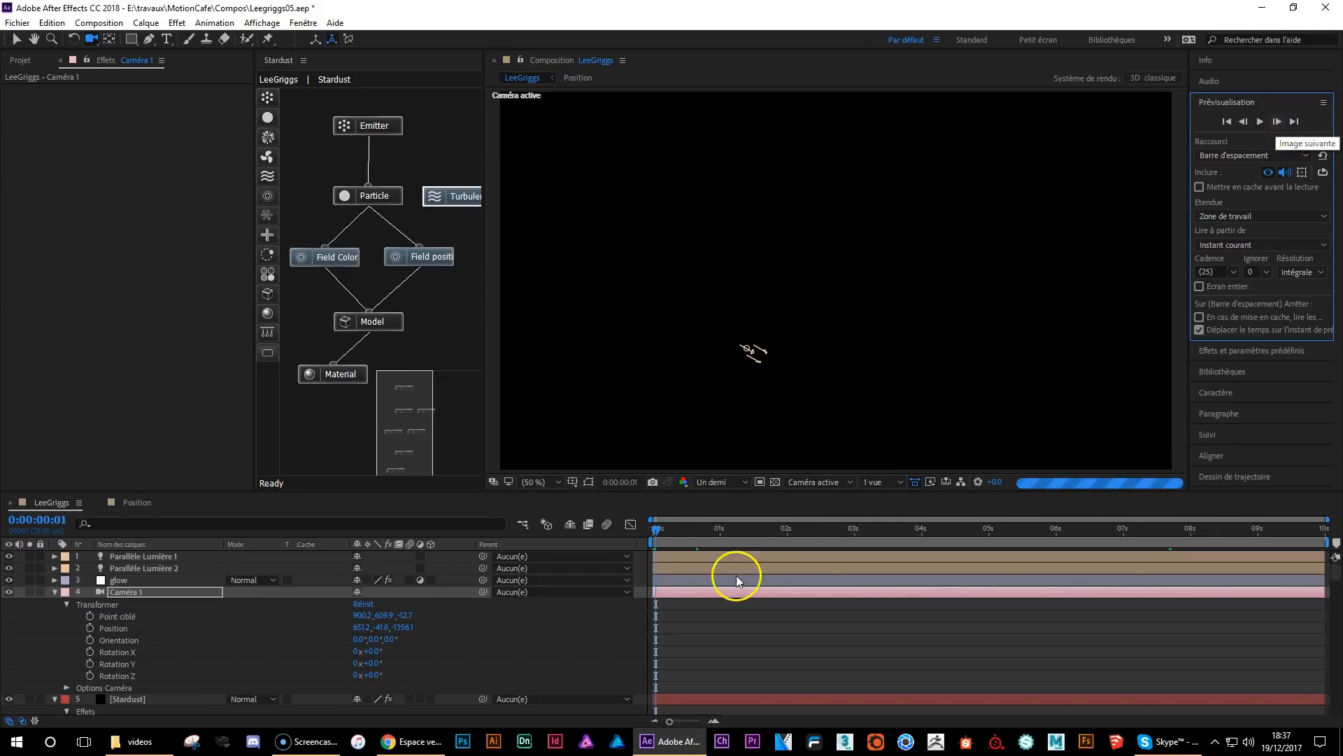
left_click(650, 543)
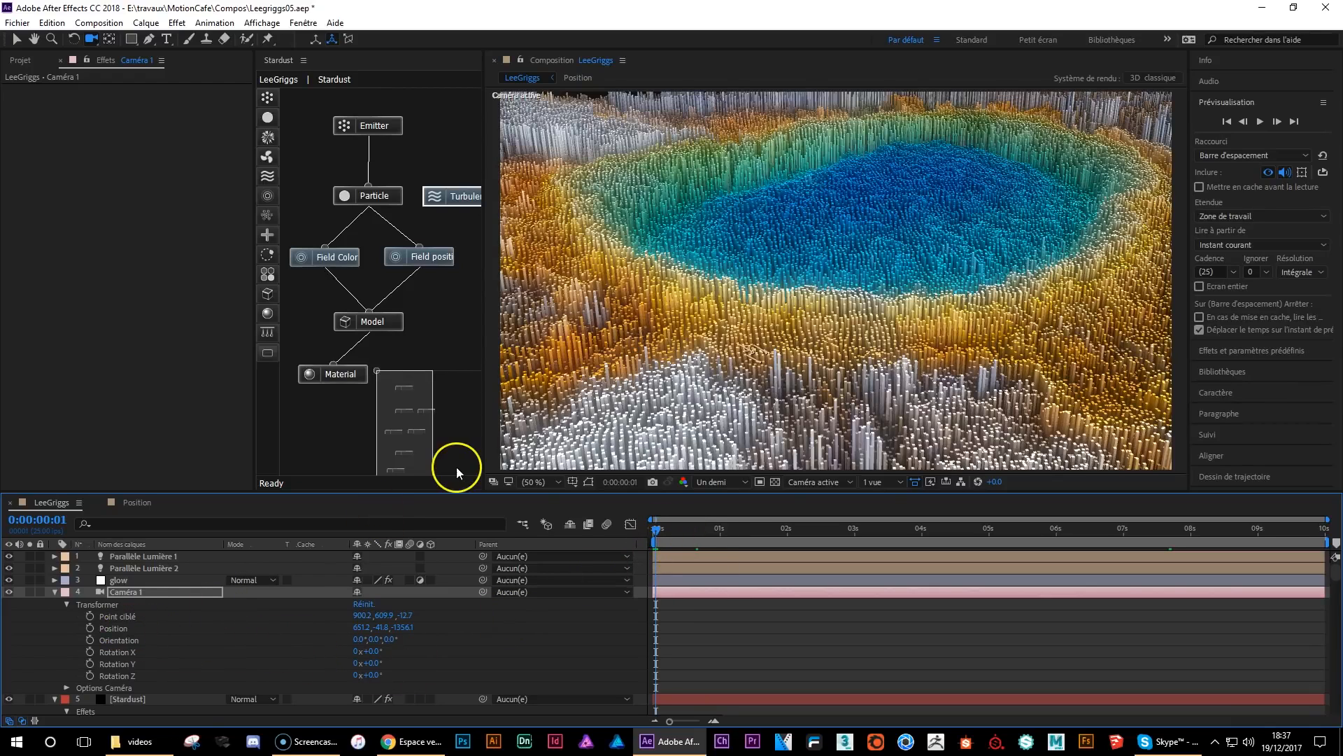
left_click_drag(752, 324, 861, 274)
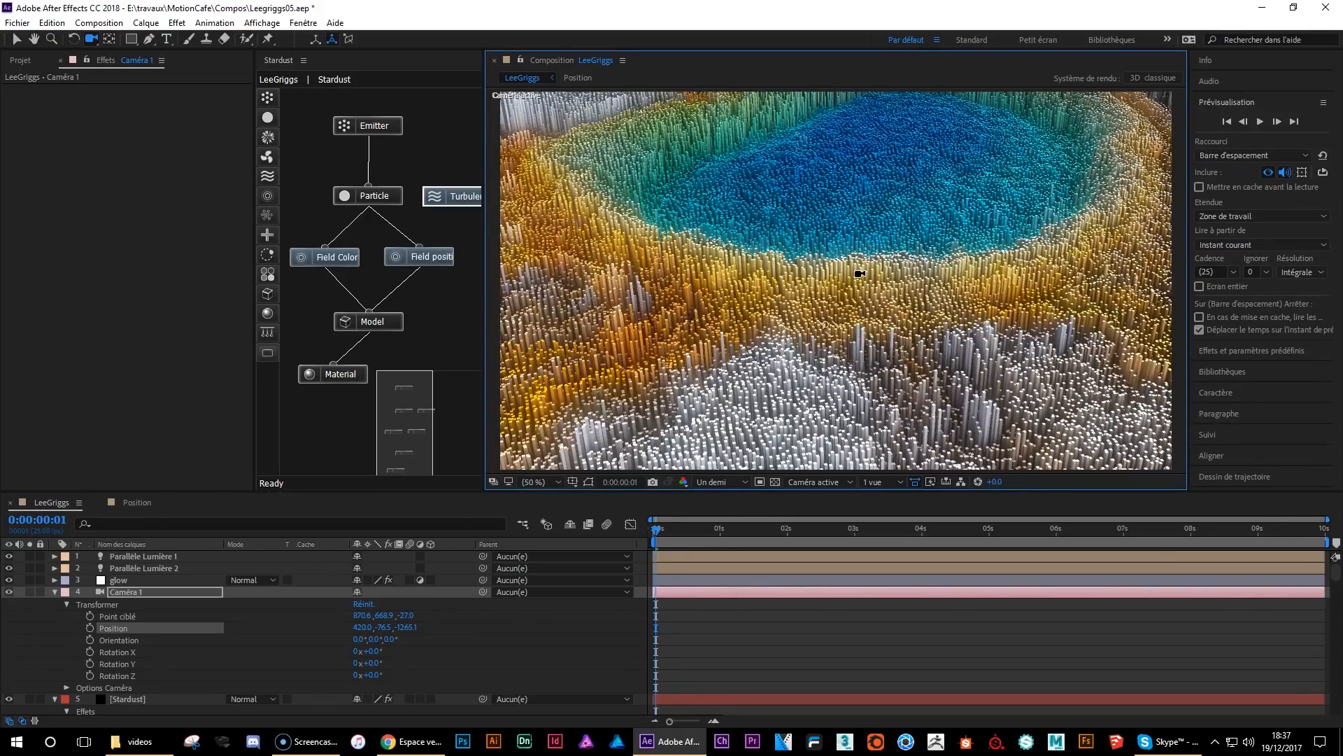
- Set starting keyframes at 0:00:00:01 for Caméra 1's Point ciblé, Position and Orientation
left_click(88, 616)
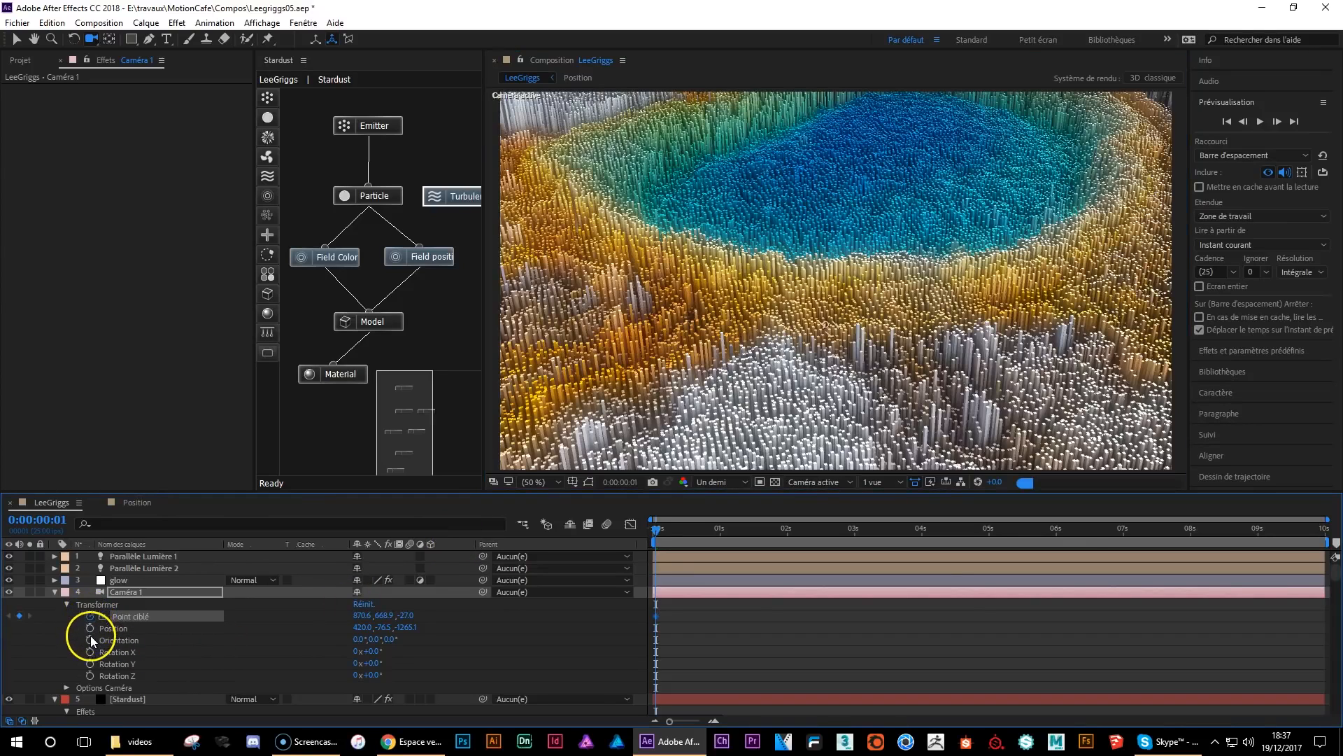
left_click(91, 640)
left_click(91, 641)
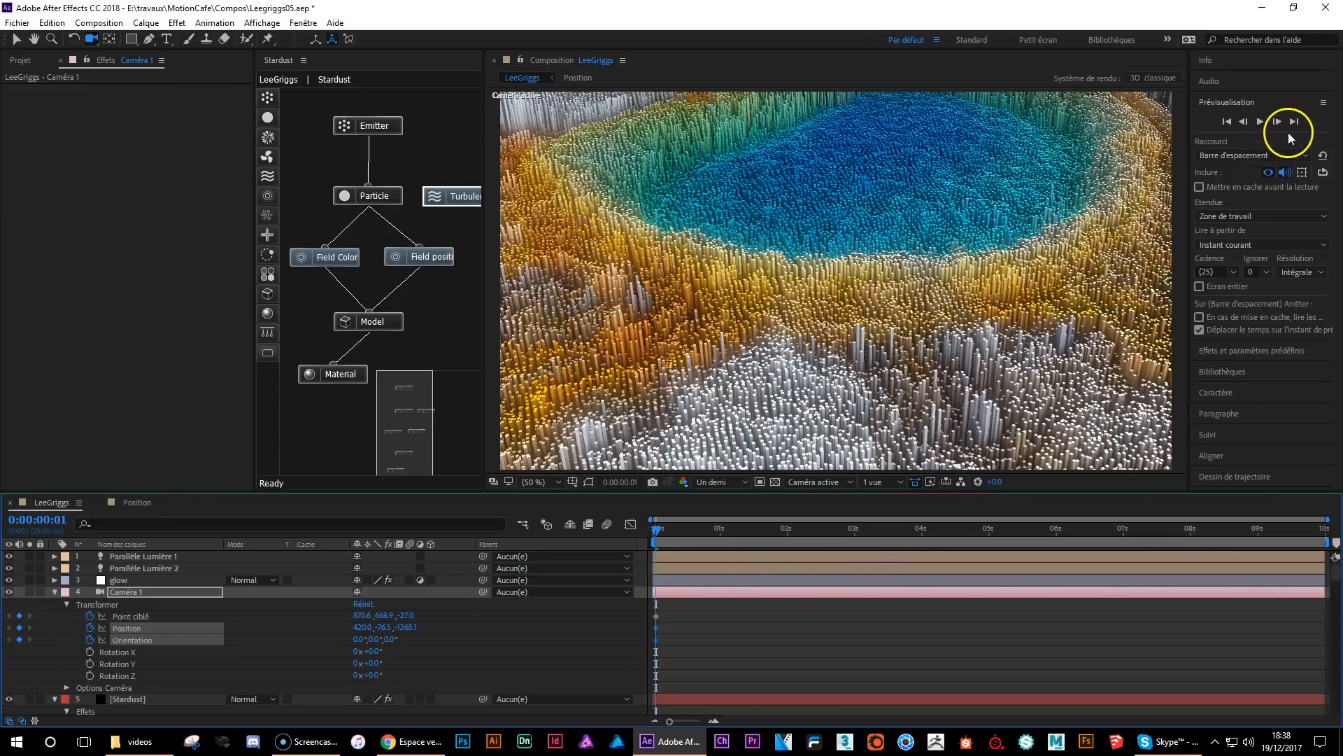
- Keyframe an ending camera view across the lake at 0:00:09:24, with Caméra 1's position at about 2005, -173, -753
left_click(1293, 122)
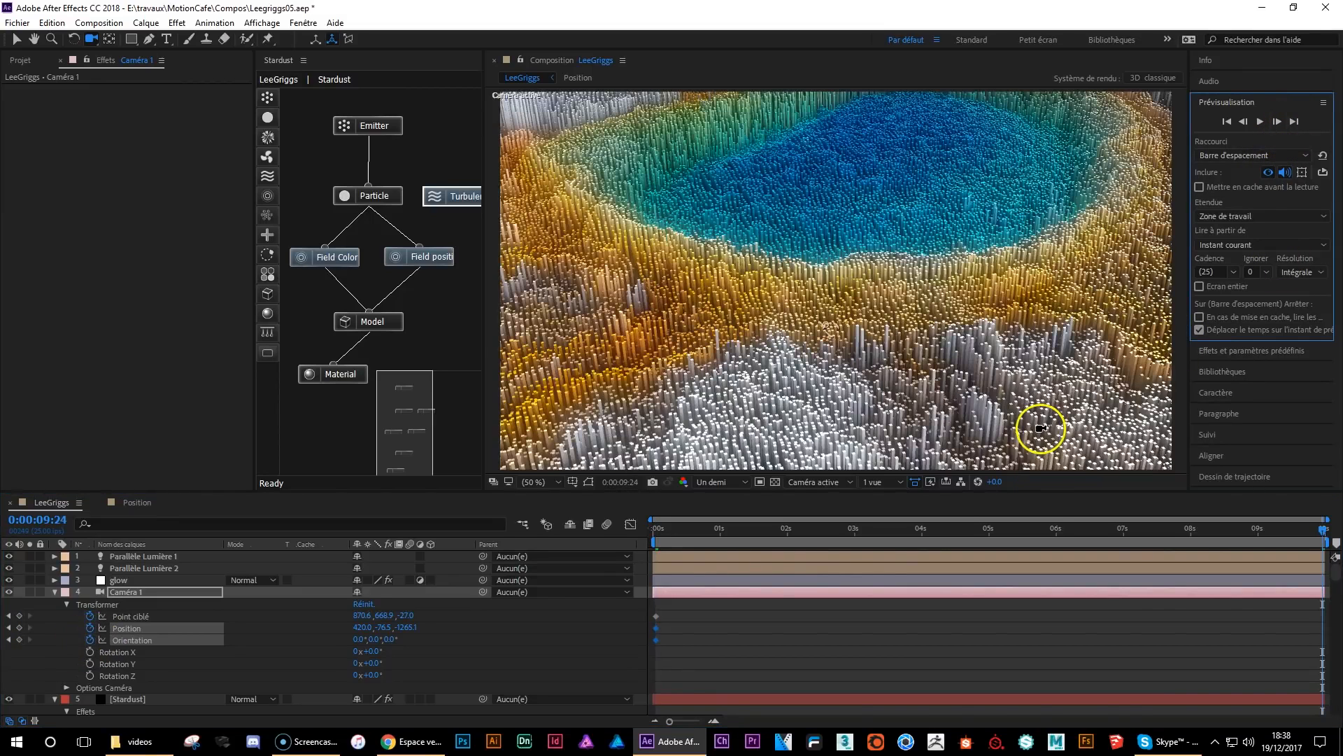
left_click_drag(1041, 429, 1014, 380)
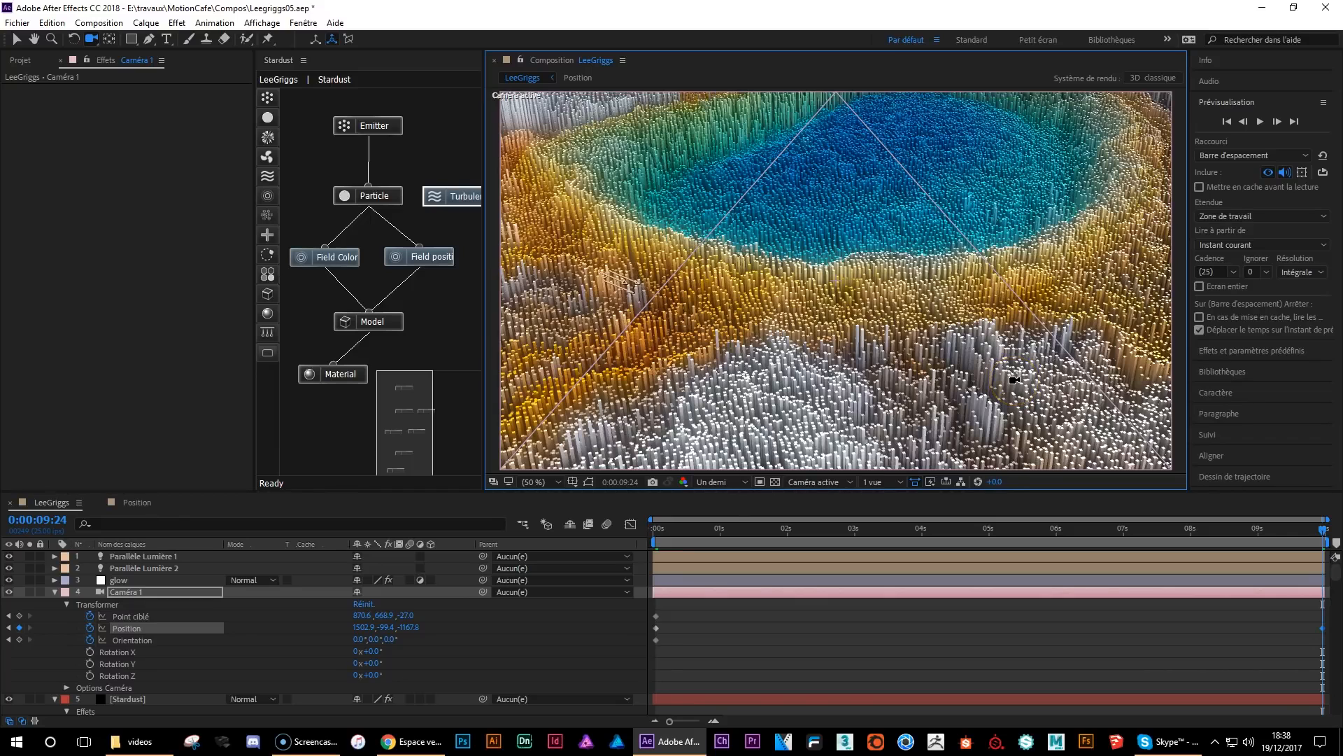
left_click_drag(1037, 347, 908, 329)
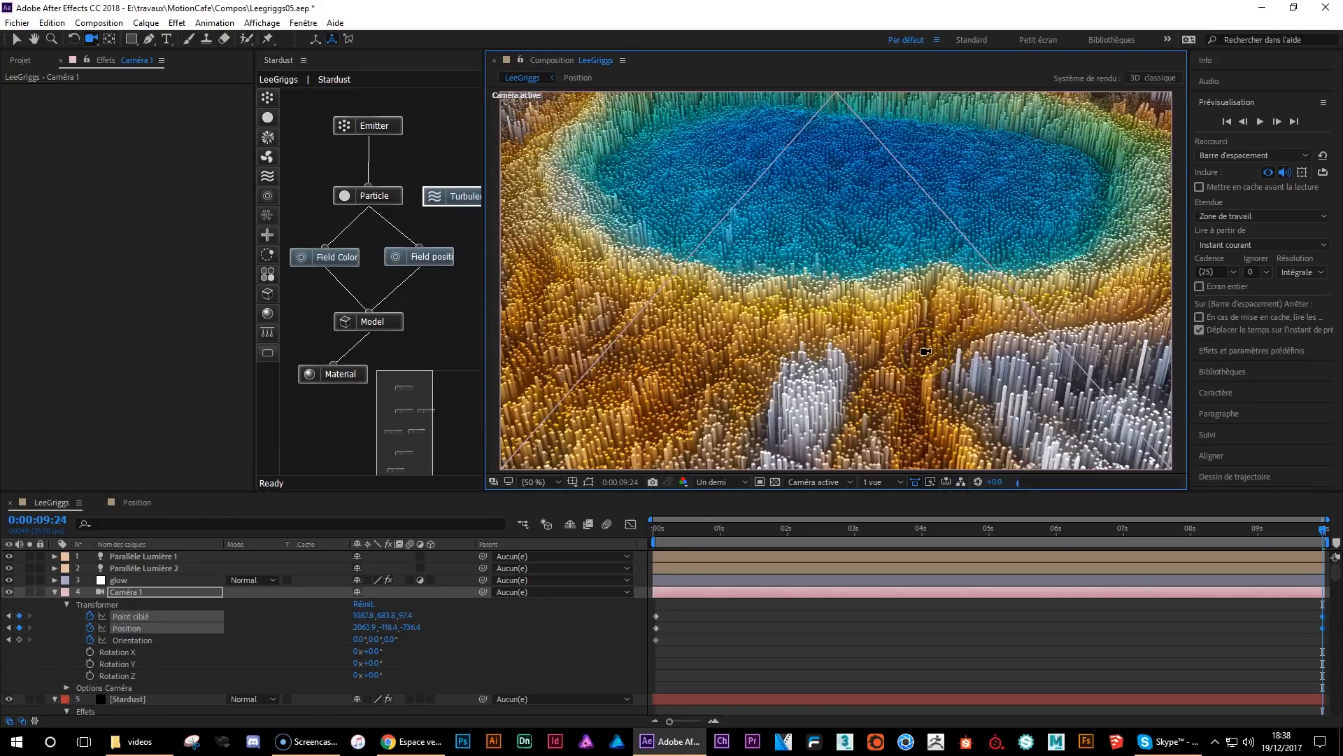
left_click_drag(925, 351, 931, 324)
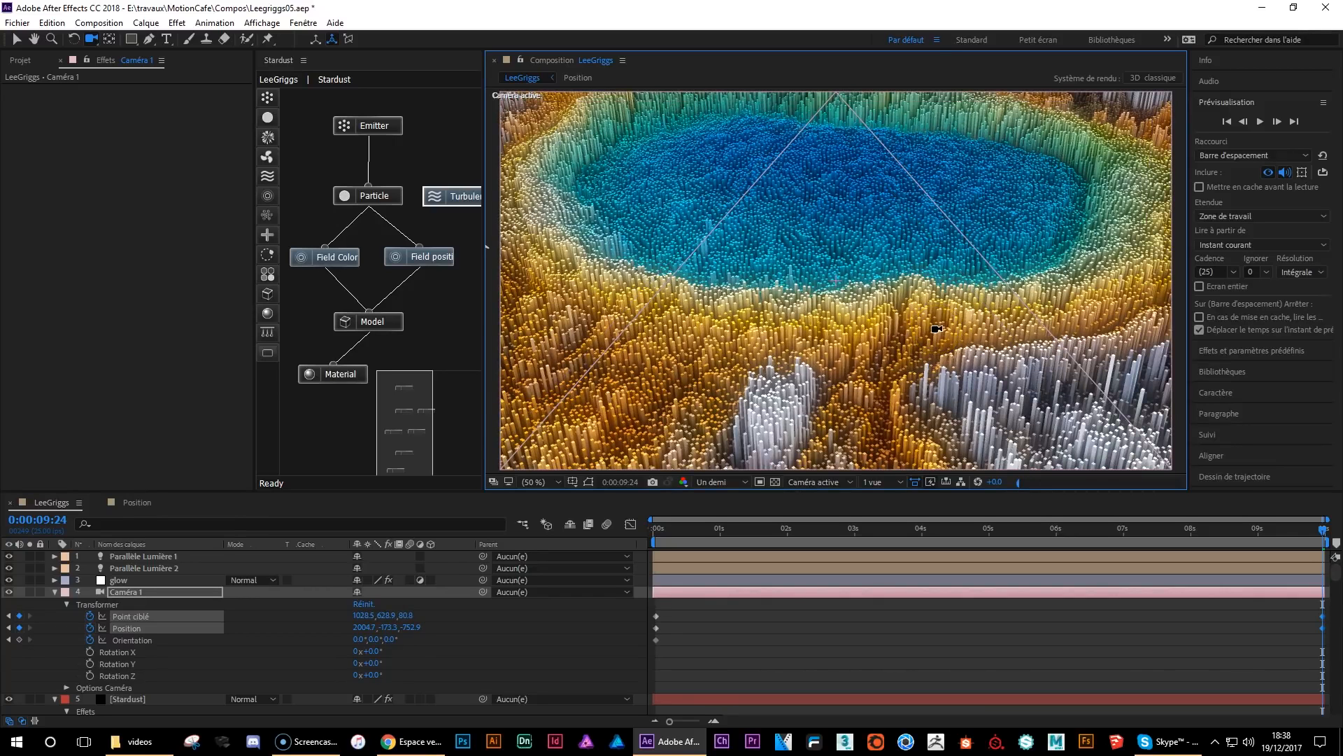
left_click_drag(937, 328, 872, 296)
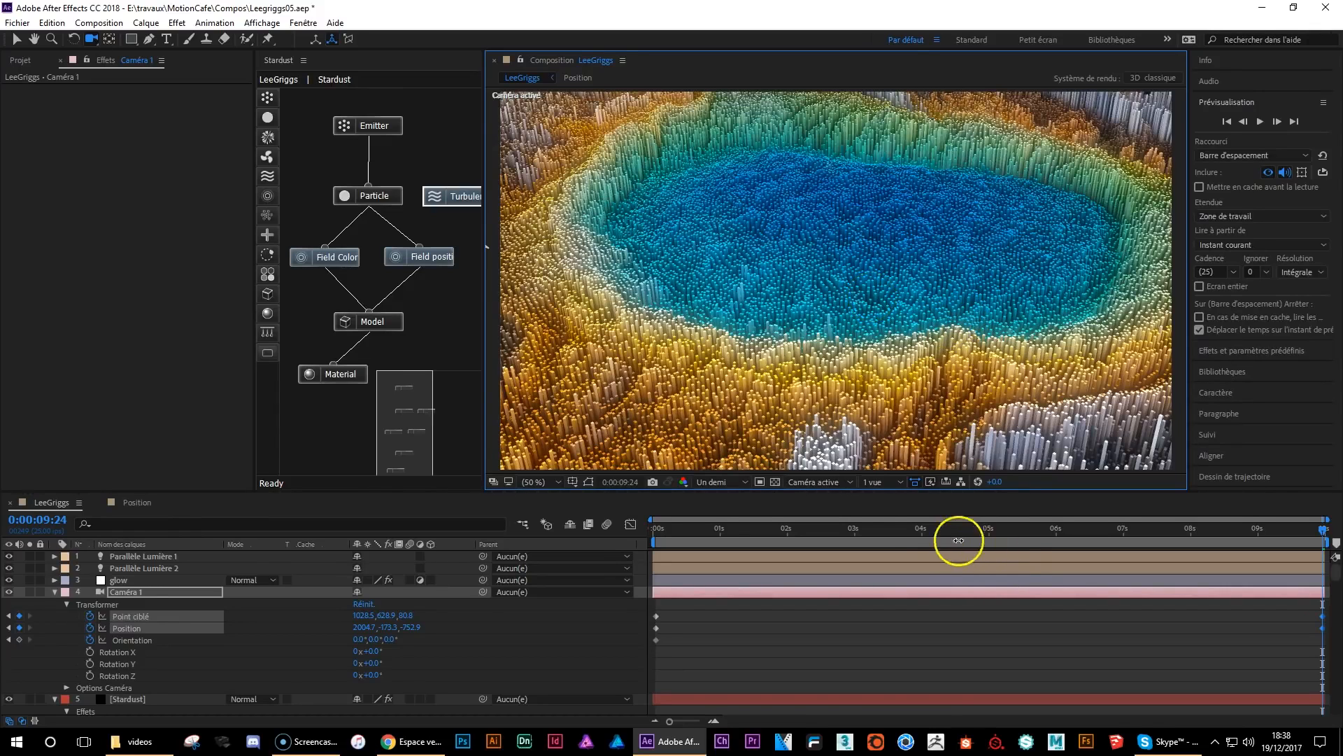
- In the Haut view, pull the end keyframe's handle outward to curve Caméra 1's position path around the lake
left_click(818, 481)
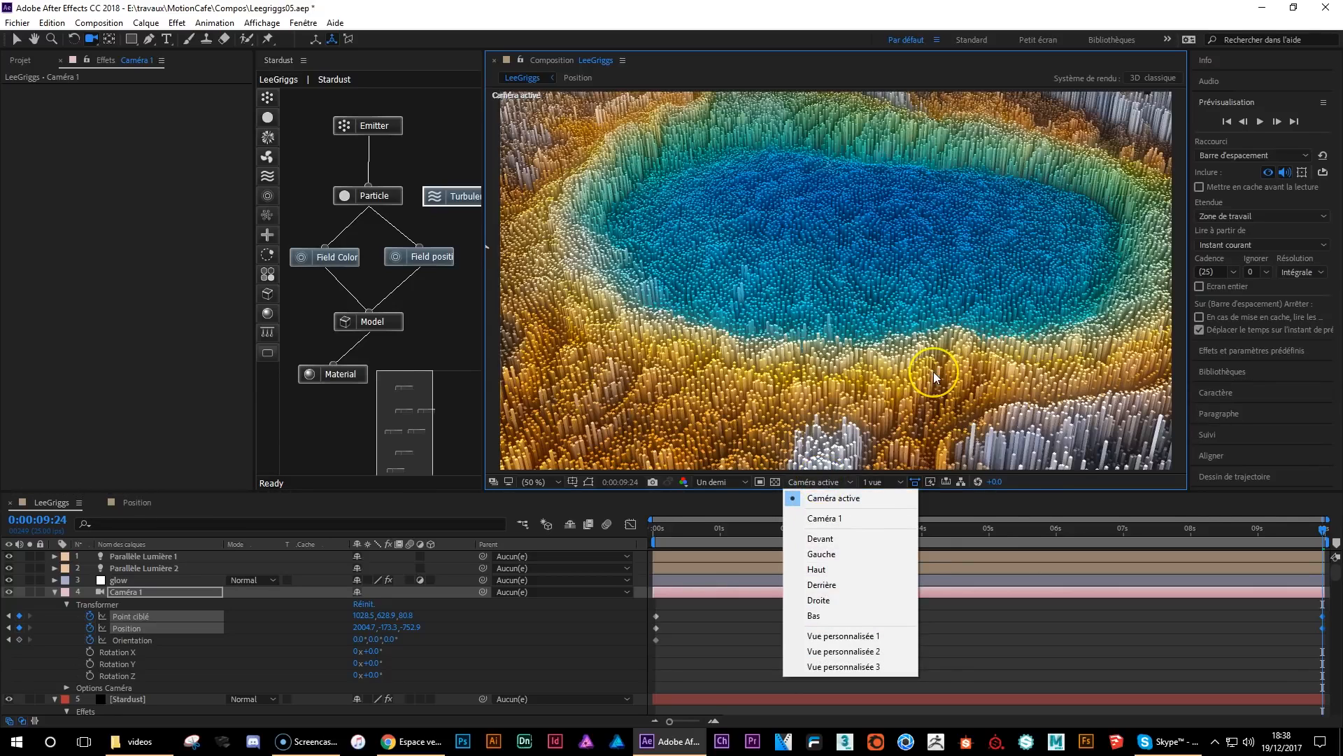
left_click(837, 570)
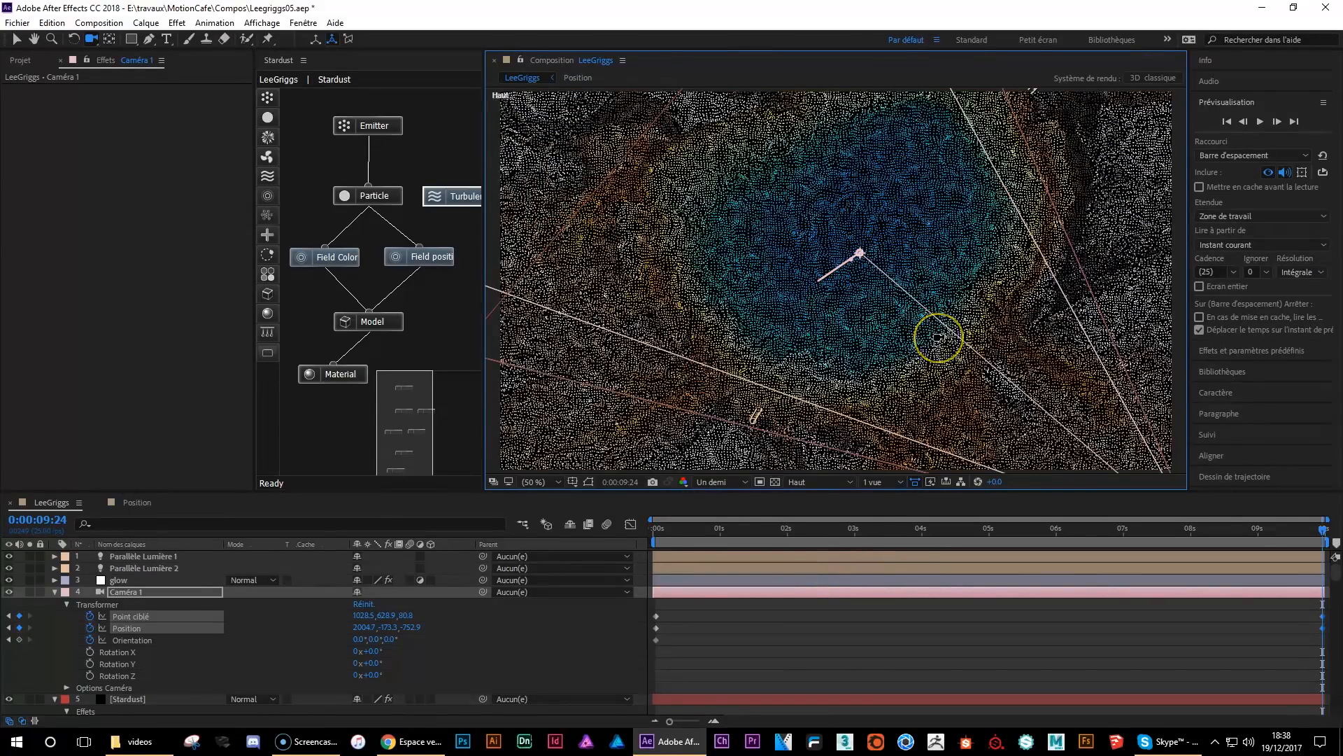
scroll(939, 337, "down", 1)
scroll(939, 337, "down", 1)
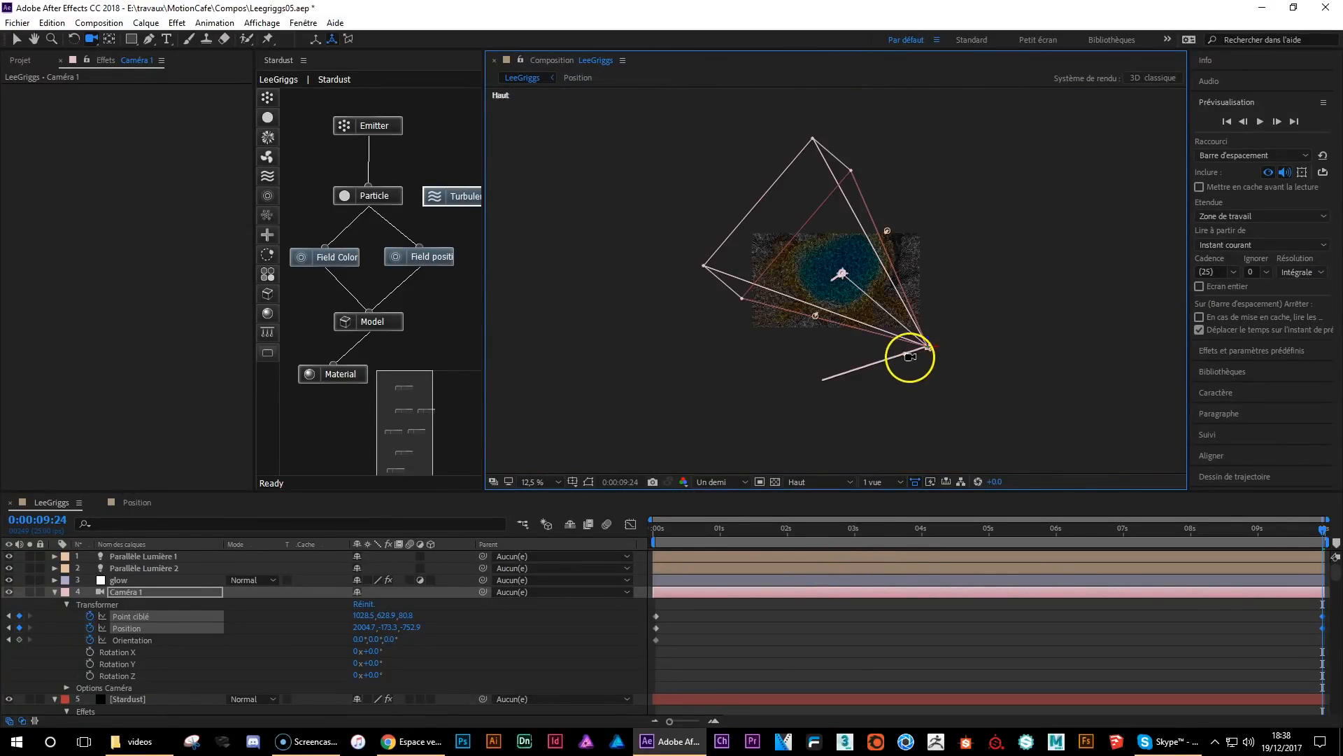
left_click(16, 39)
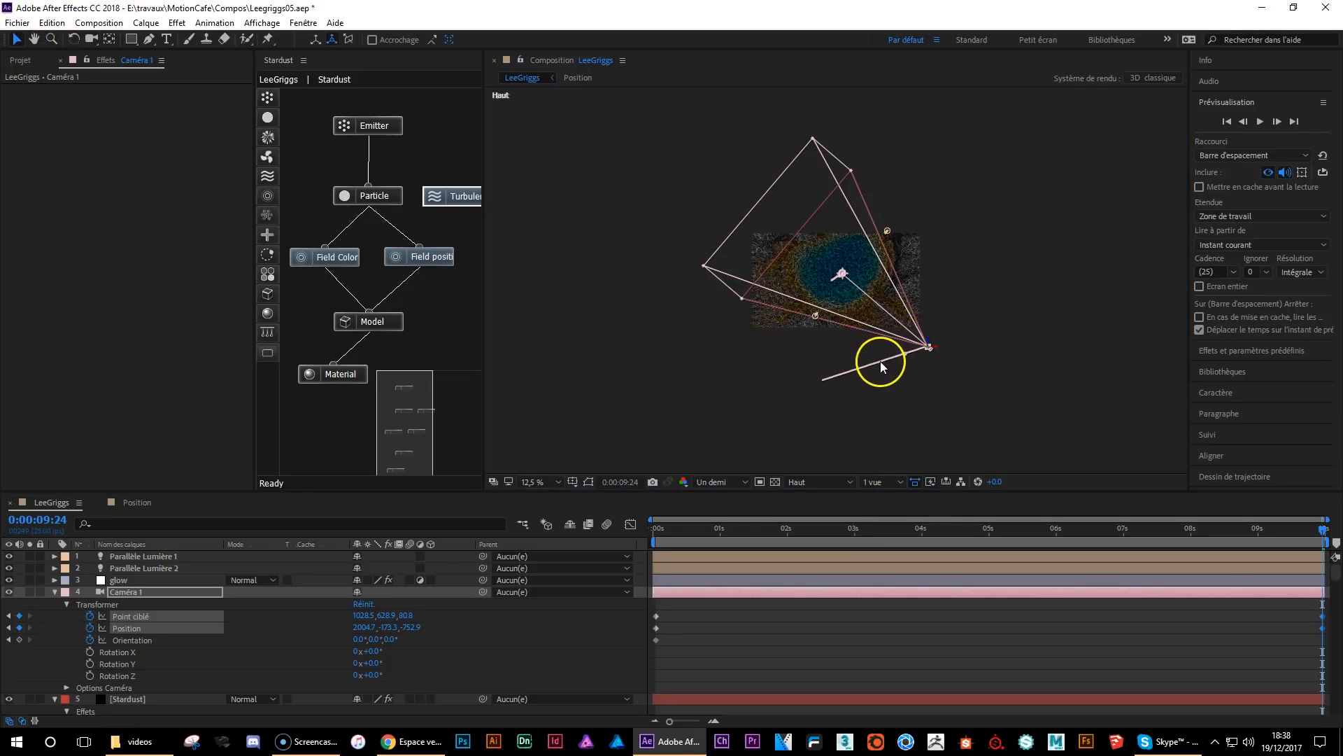
scroll(880, 361, "up", 1)
scroll(963, 423, "down", 1)
scroll(931, 377, "up", 1)
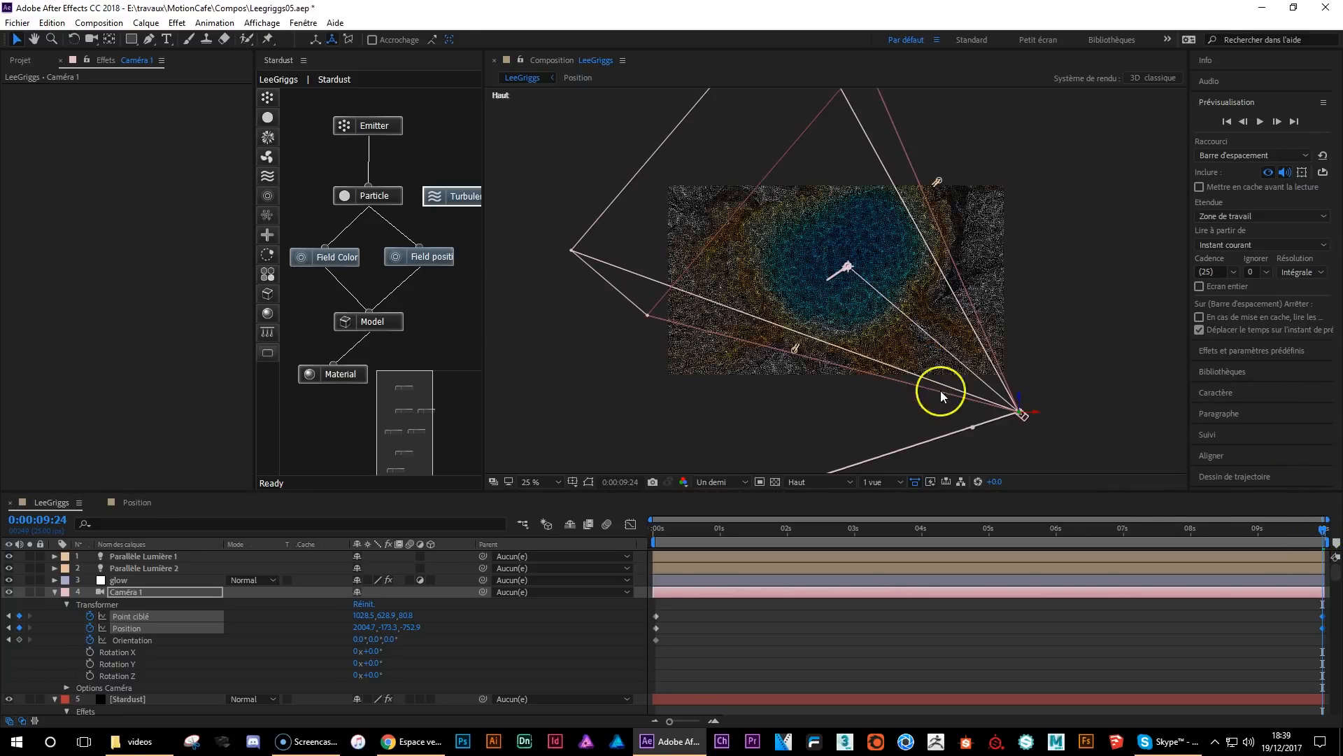
left_click_drag(972, 425, 953, 489)
scroll(993, 409, "down", 1)
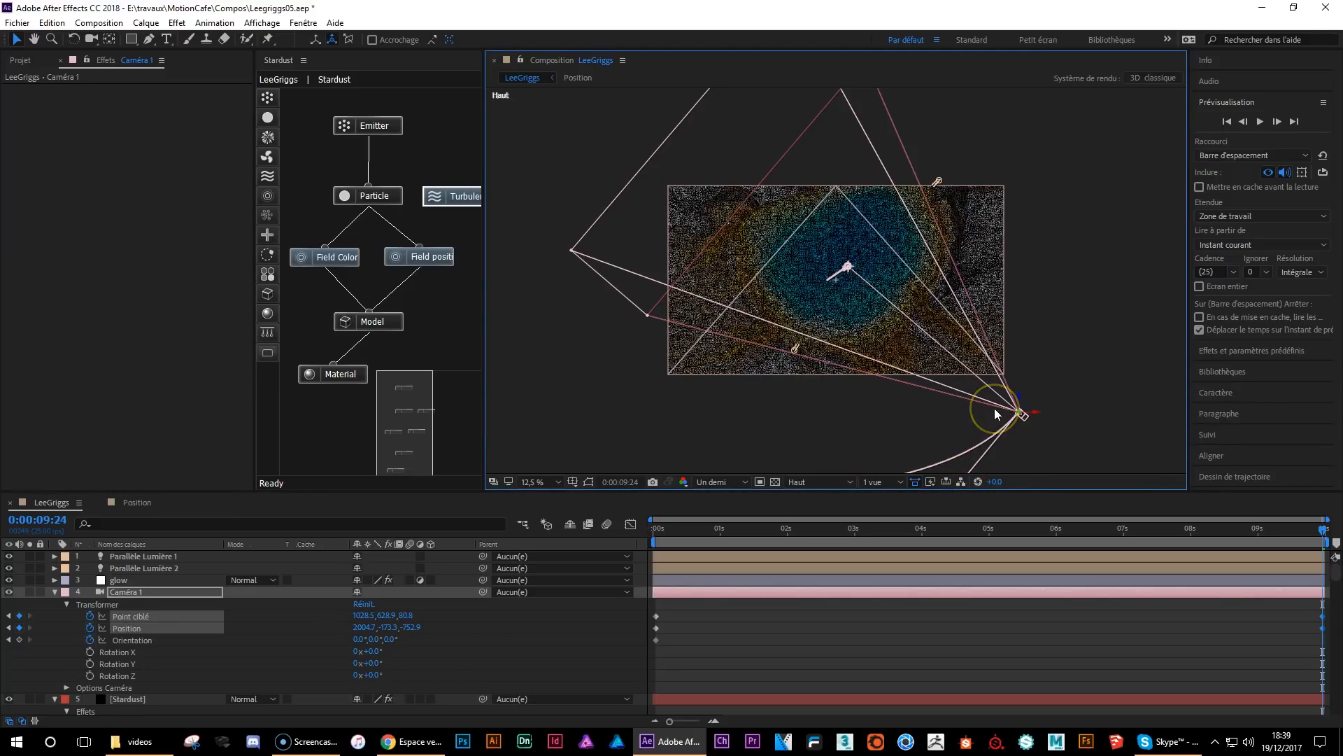
- Adjust the start keyframe's handle to smooth Caméra 1's position path, with the playhead at 0:00:02:14
left_click_drag(1315, 533, 615, 513)
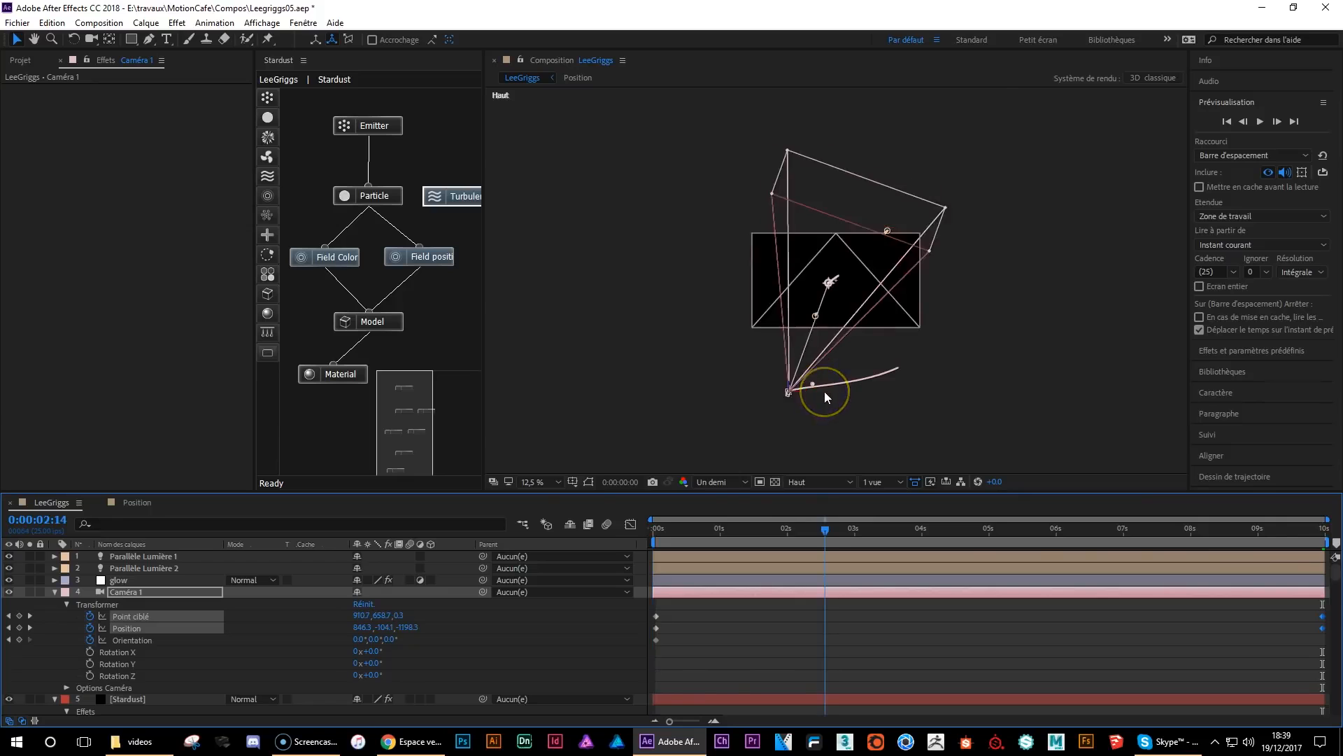
key("period")
left_click_drag(897, 423, 873, 275)
left_click_drag(772, 335, 791, 375)
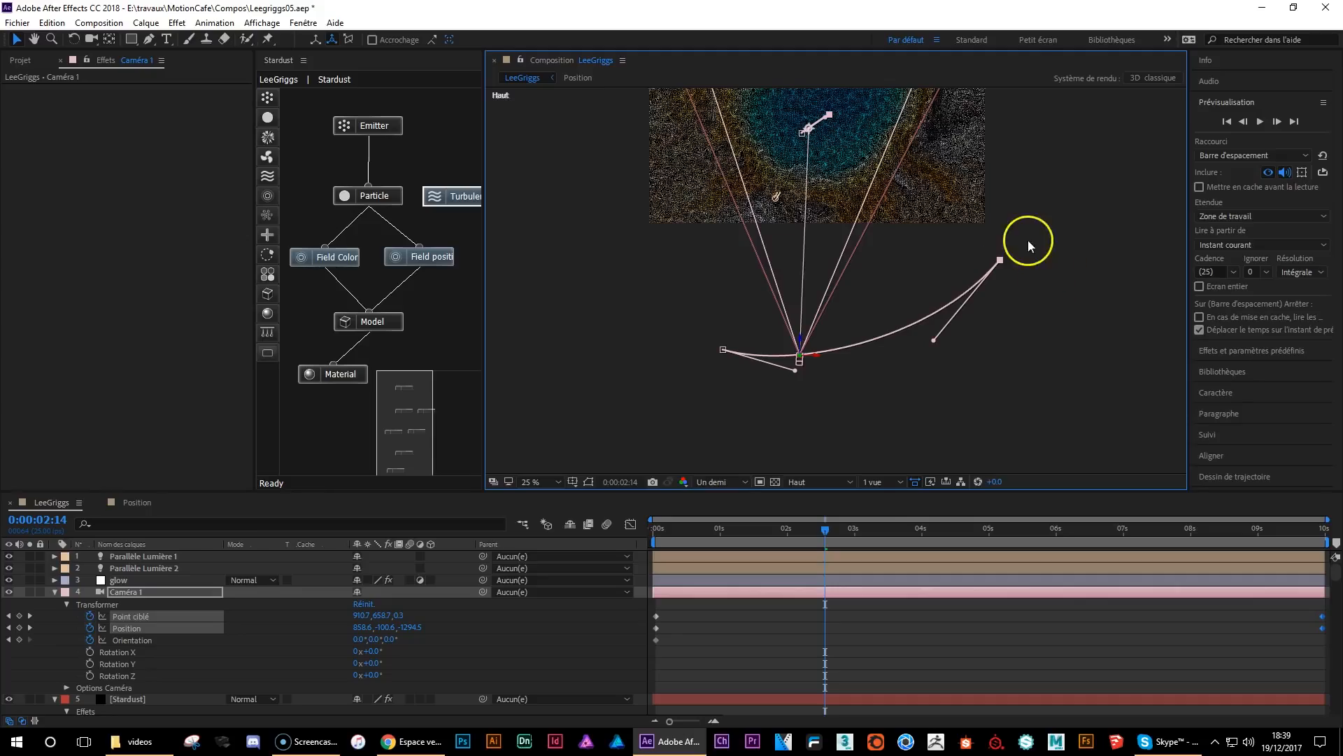
- Bend the Point ciblé motion path of Caméra 1 into a smooth curve in the Haut view
key("period")
left_click_drag(821, 138, 849, 389)
left_click_drag(853, 224, 814, 246)
key("period")
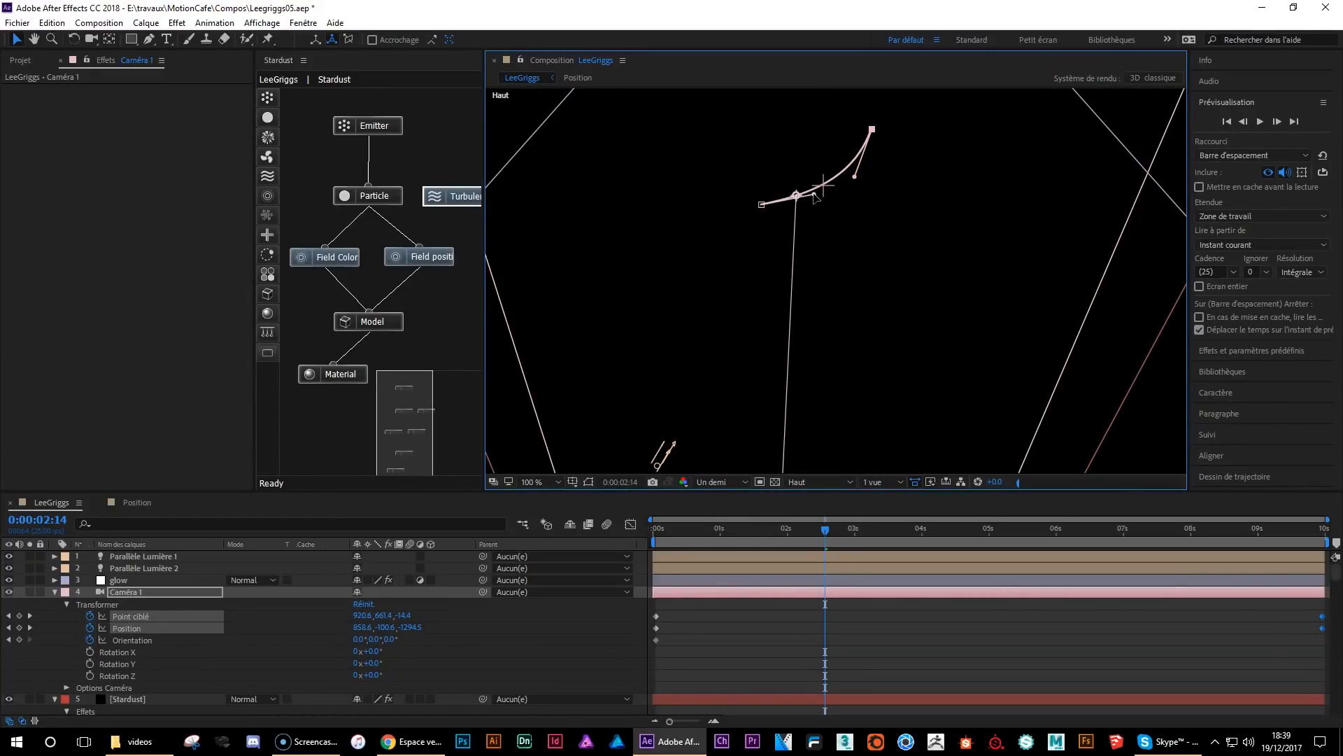
key("comma")
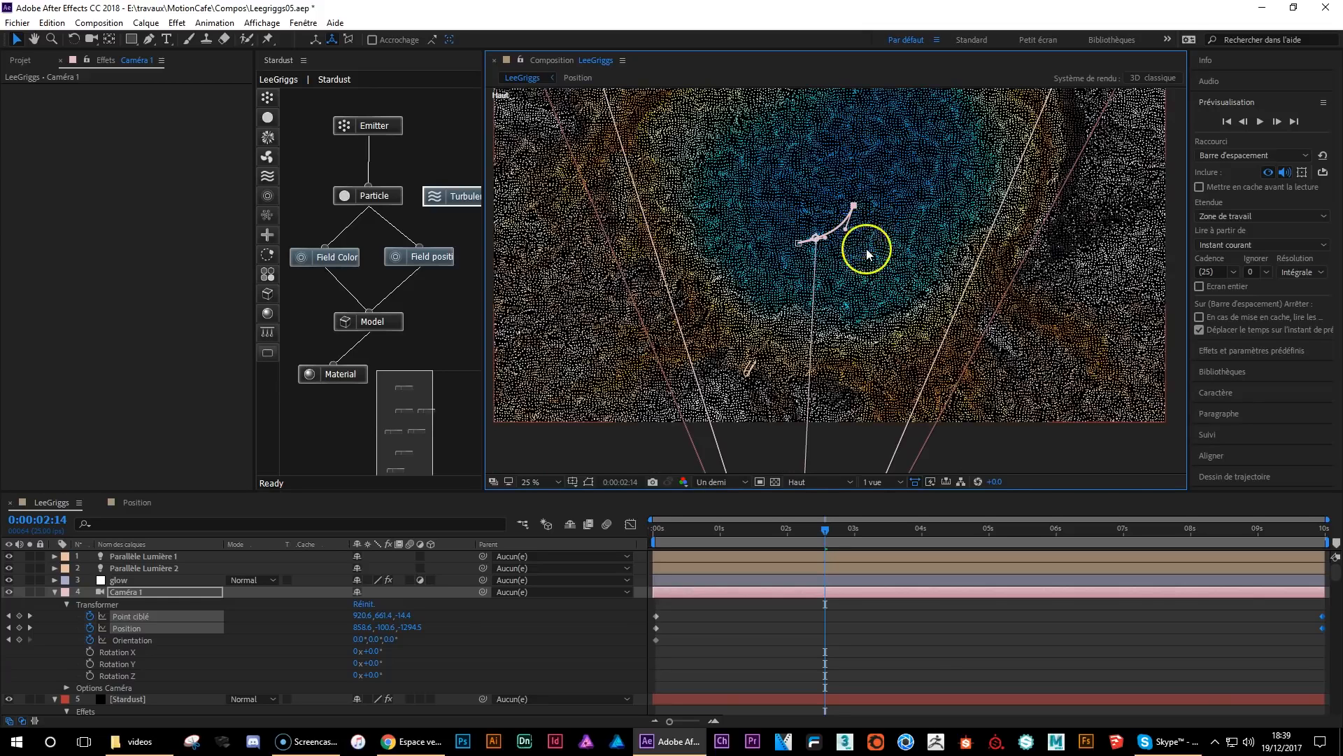
key("comma")
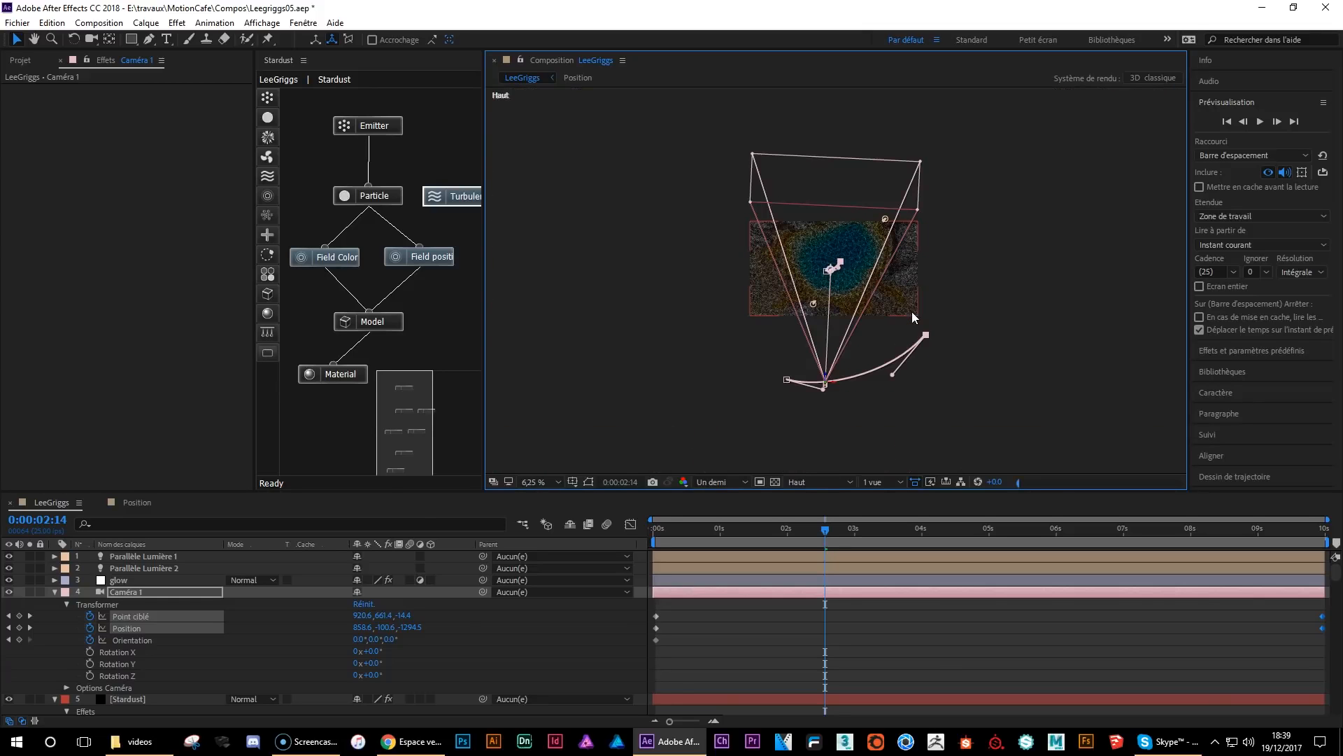
key("comma")
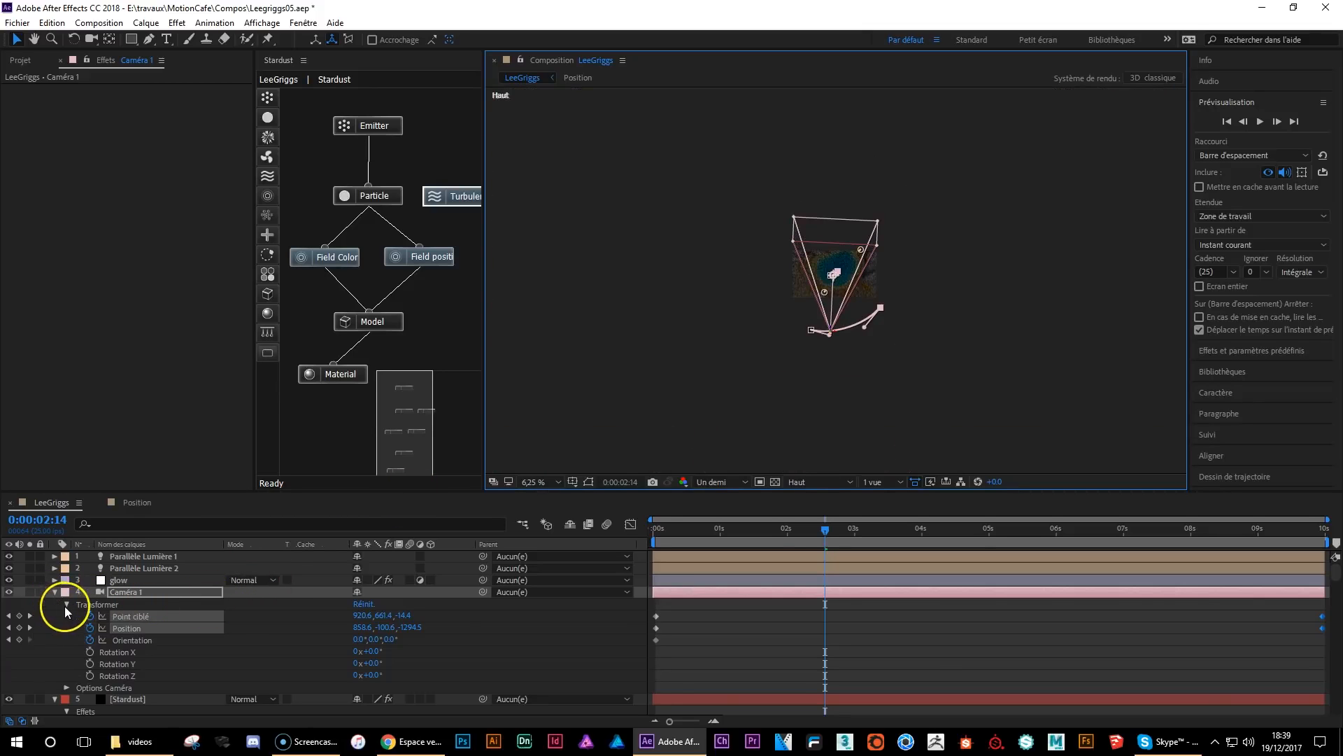
- Turn on Profondeur de champ in Caméra 1's camera options
left_click(66, 604)
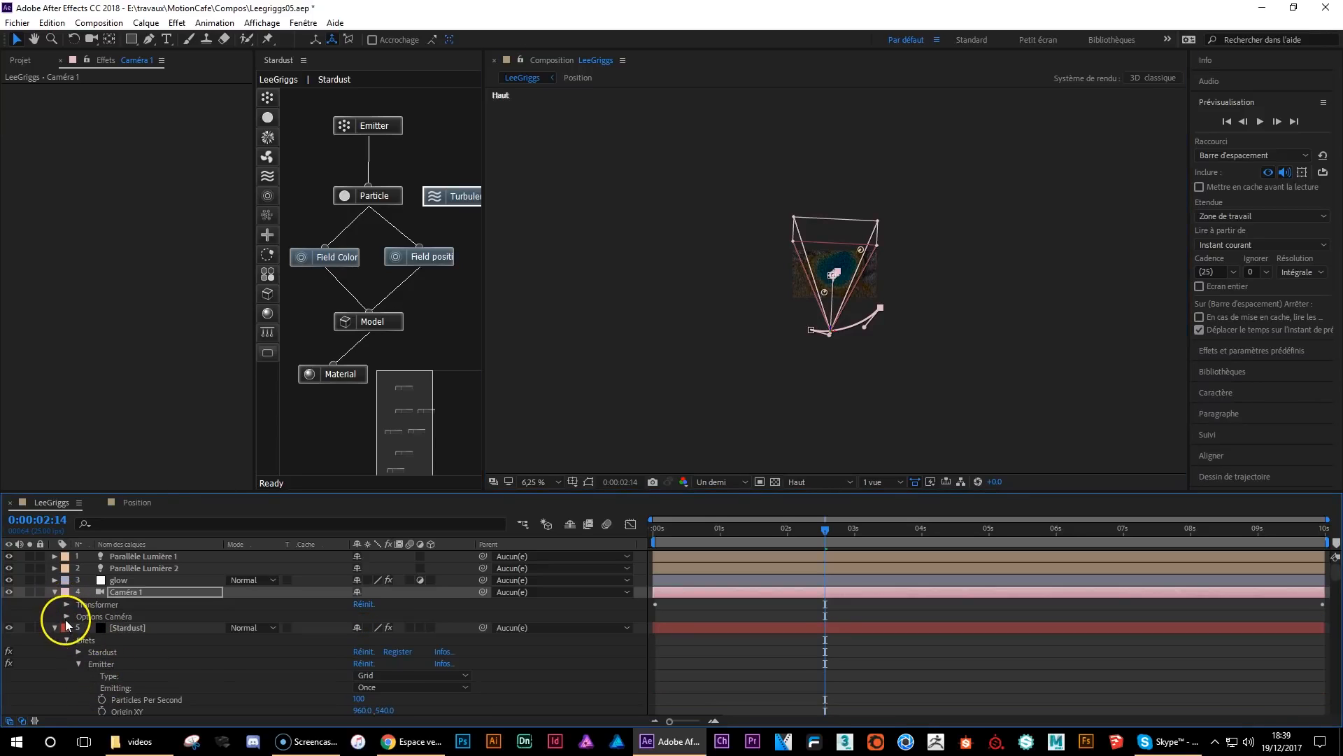
left_click(67, 617)
scroll(175, 592, "down", 2)
key("period")
key("period")
key("period")
key("period")
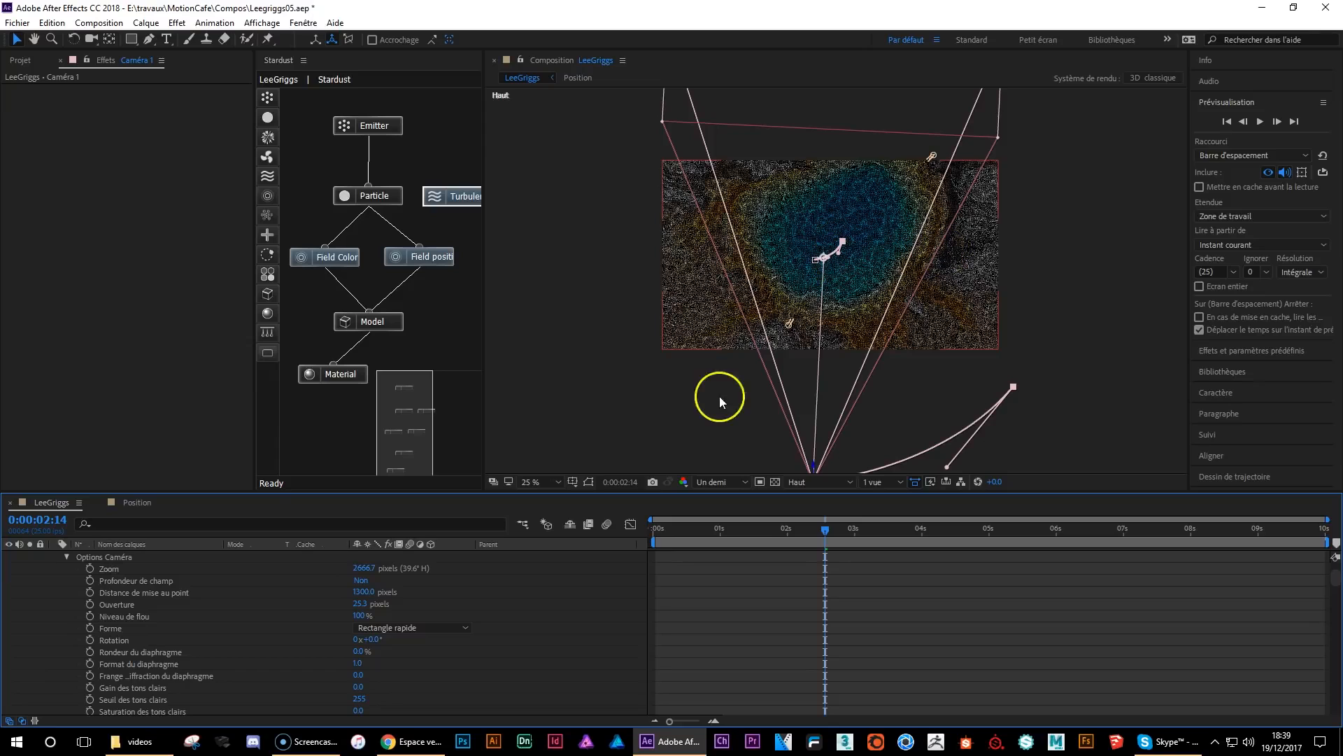
left_click(361, 580)
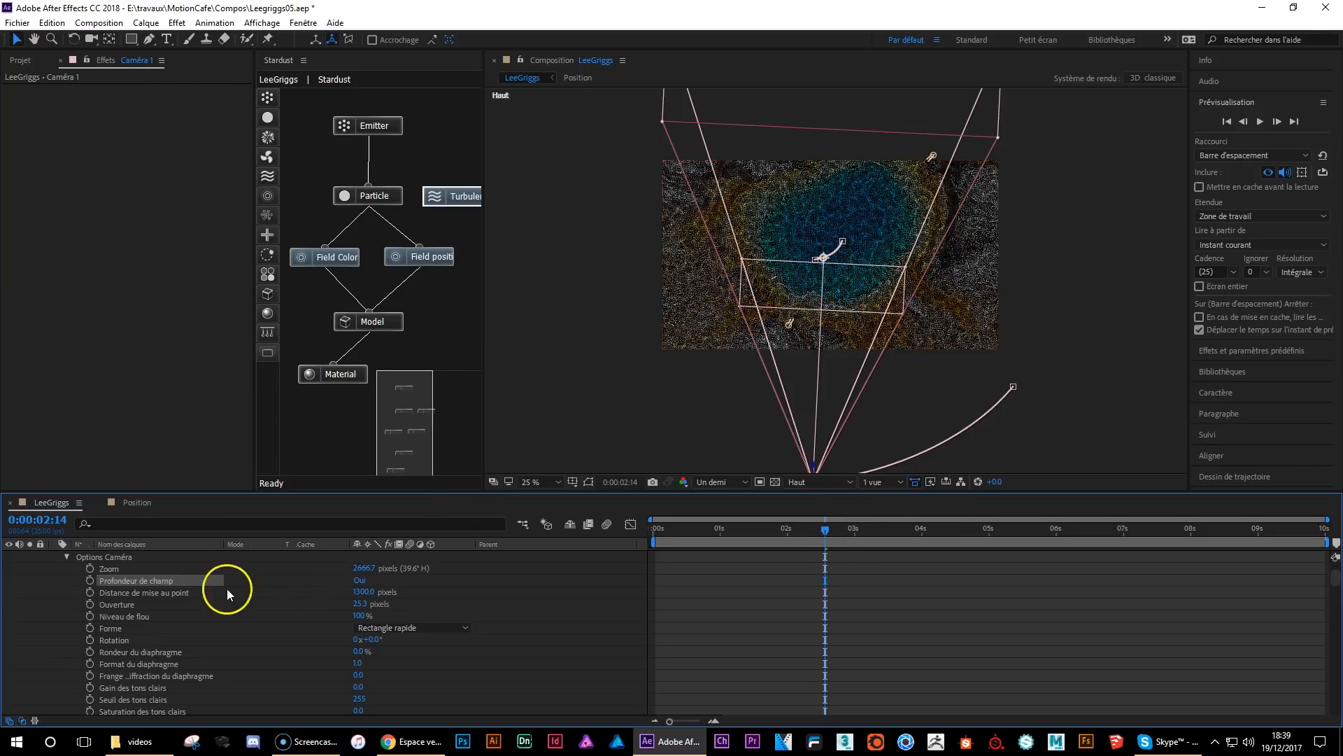
- Set the preview resolution to automatic and view the frame at 0:00:09:24 through Caméra active, enlarged to 50 %
left_click_drag(915, 527, 1335, 525)
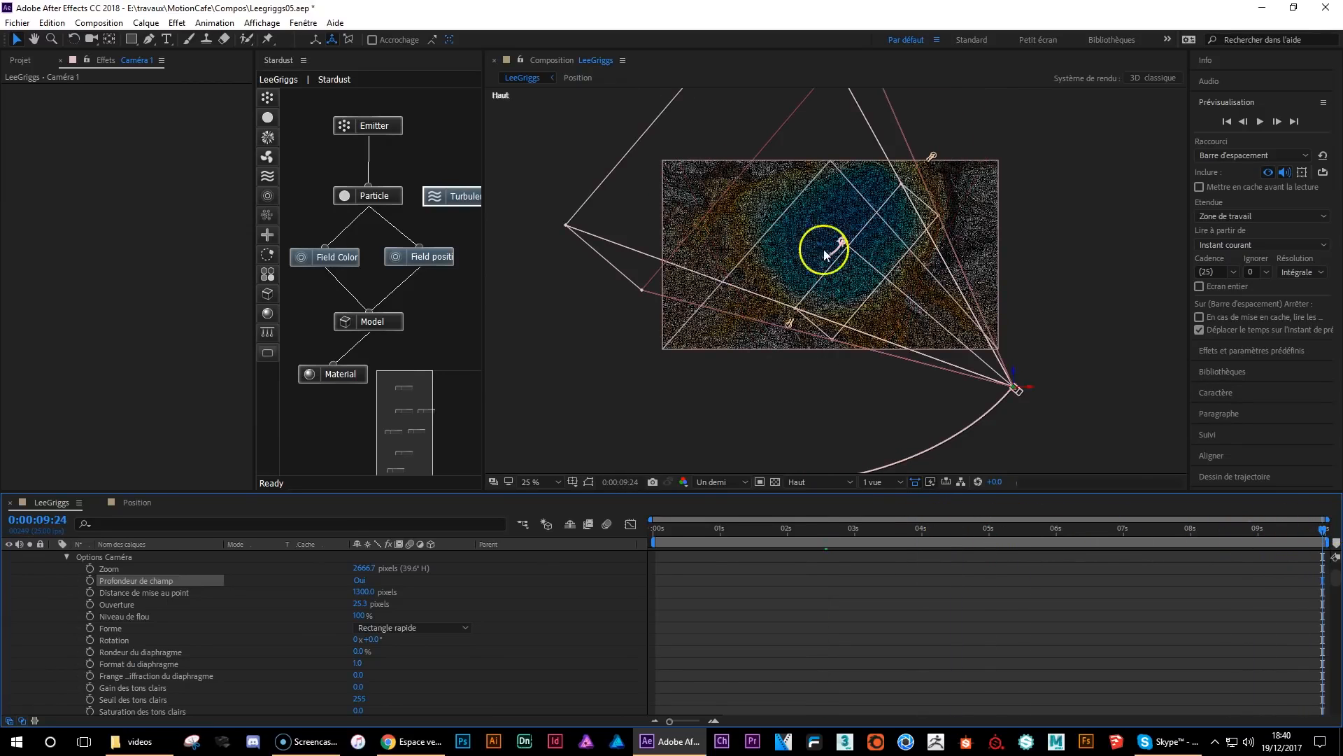
left_click(745, 482)
left_click(735, 414)
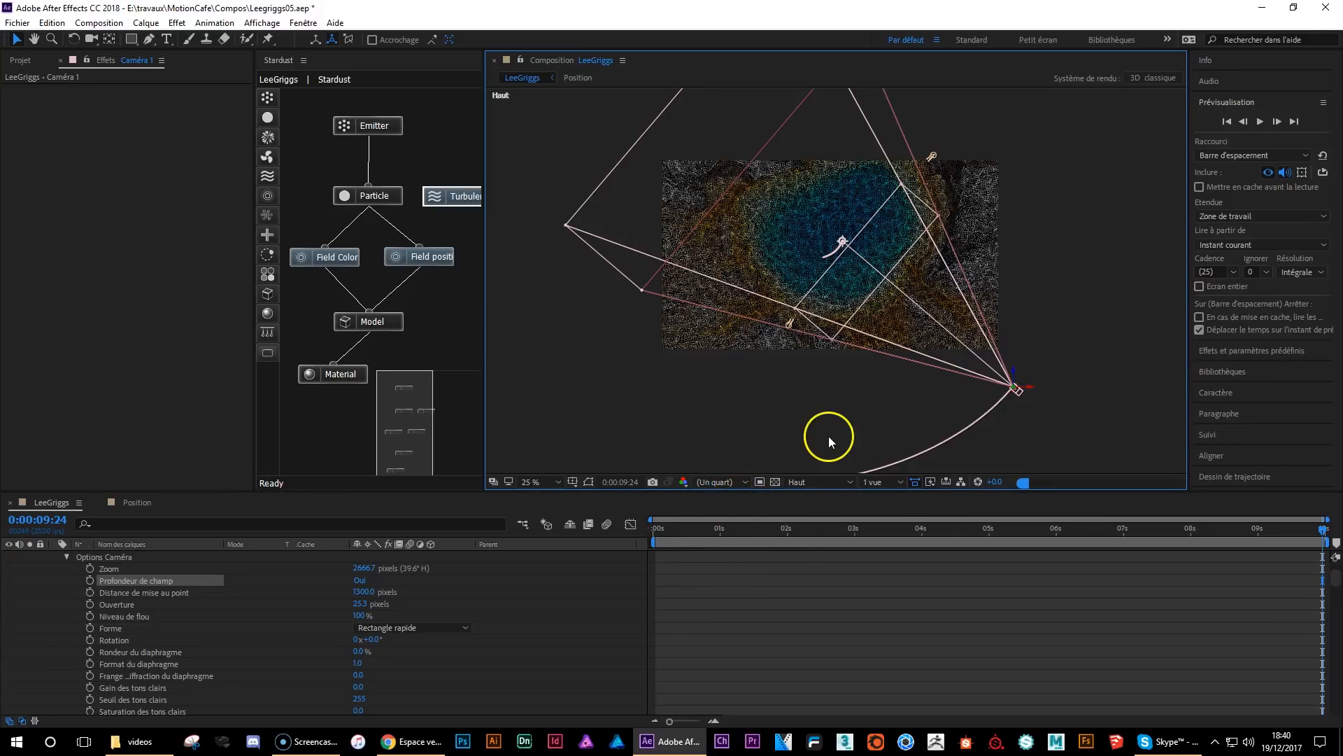
left_click(830, 481)
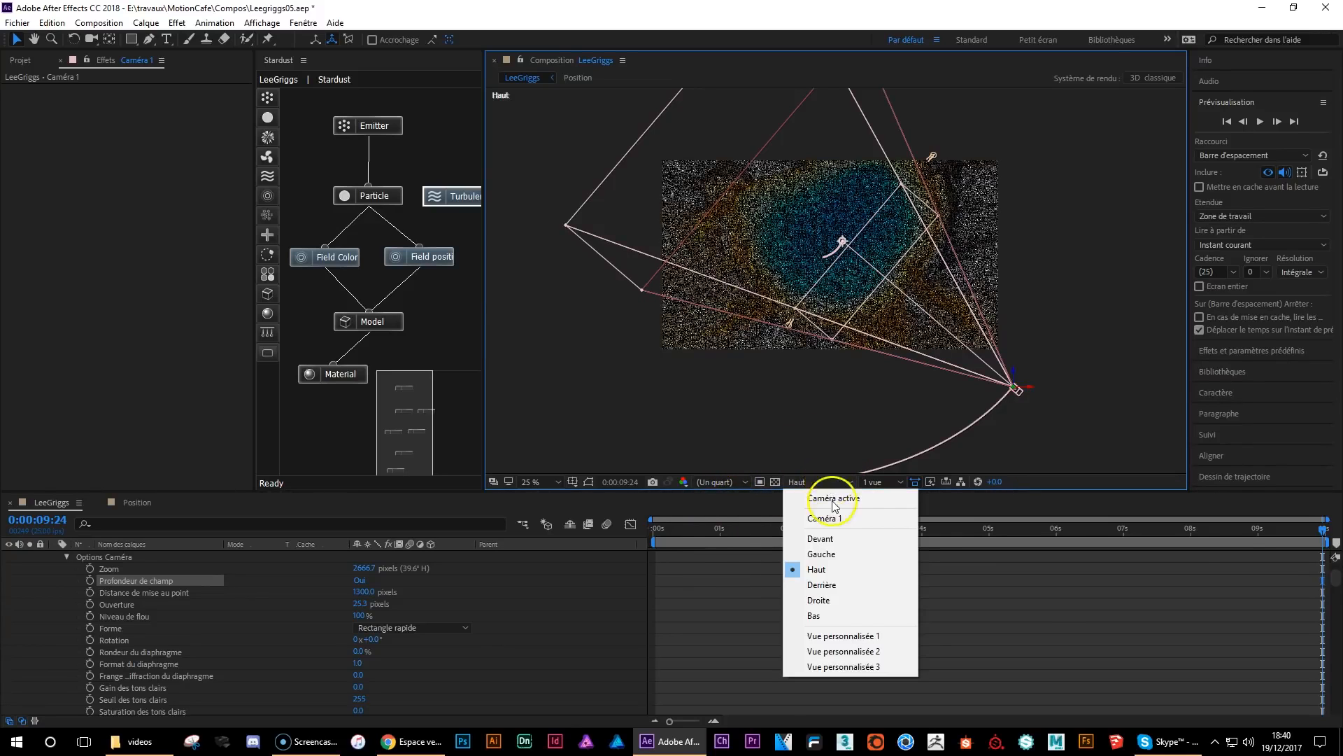
left_click(833, 497)
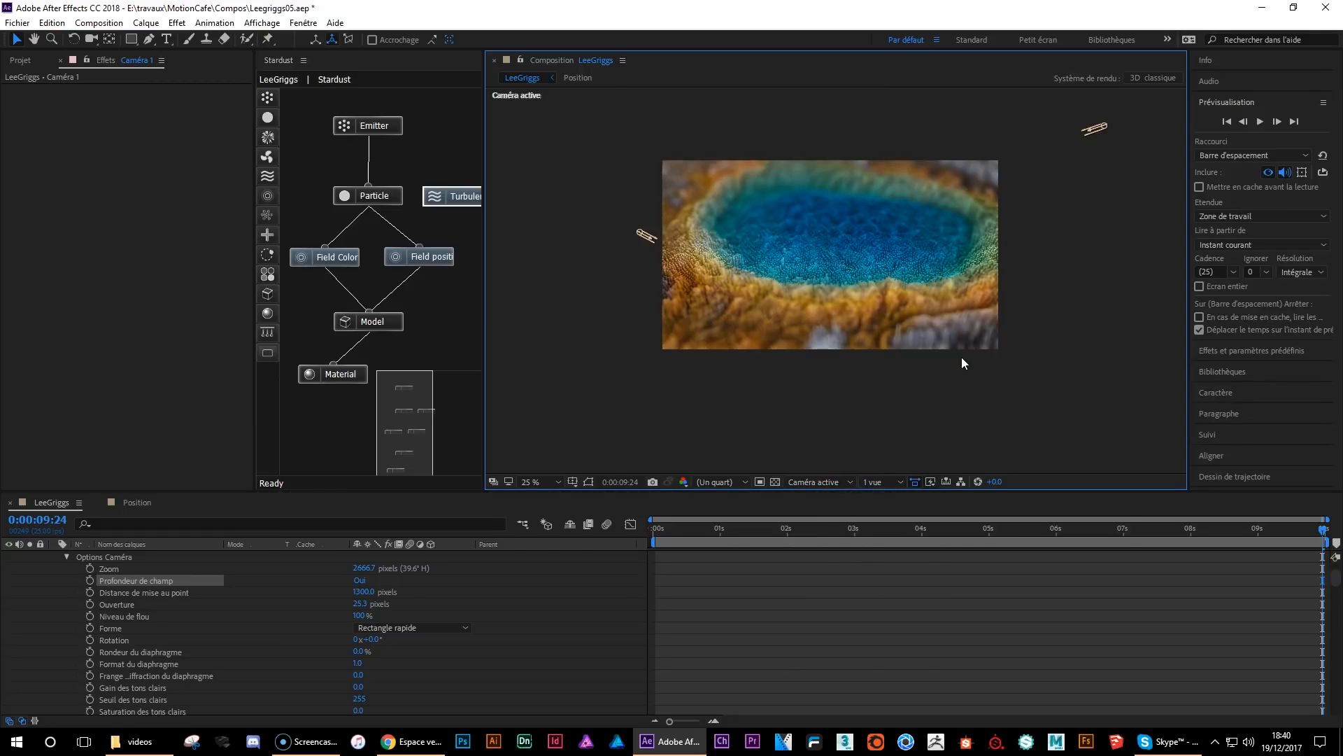
key("period")
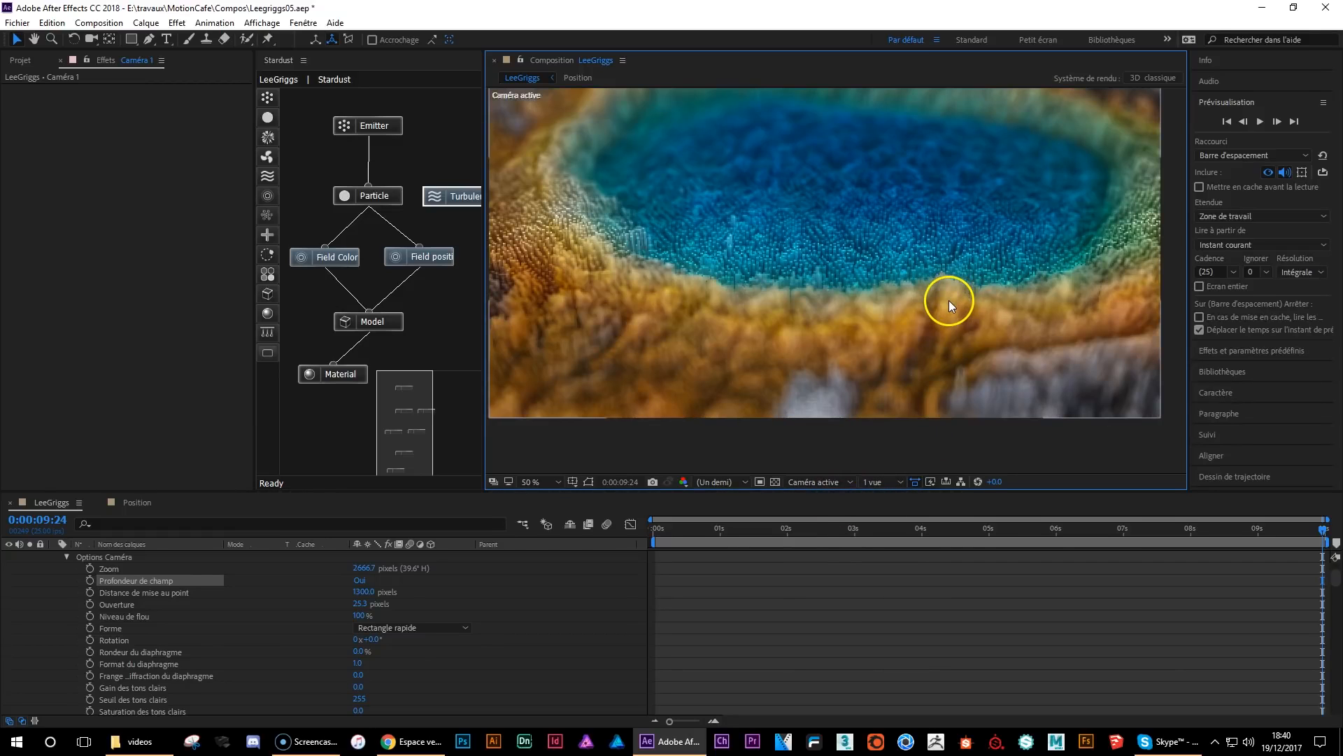
left_click_drag(915, 219, 938, 261)
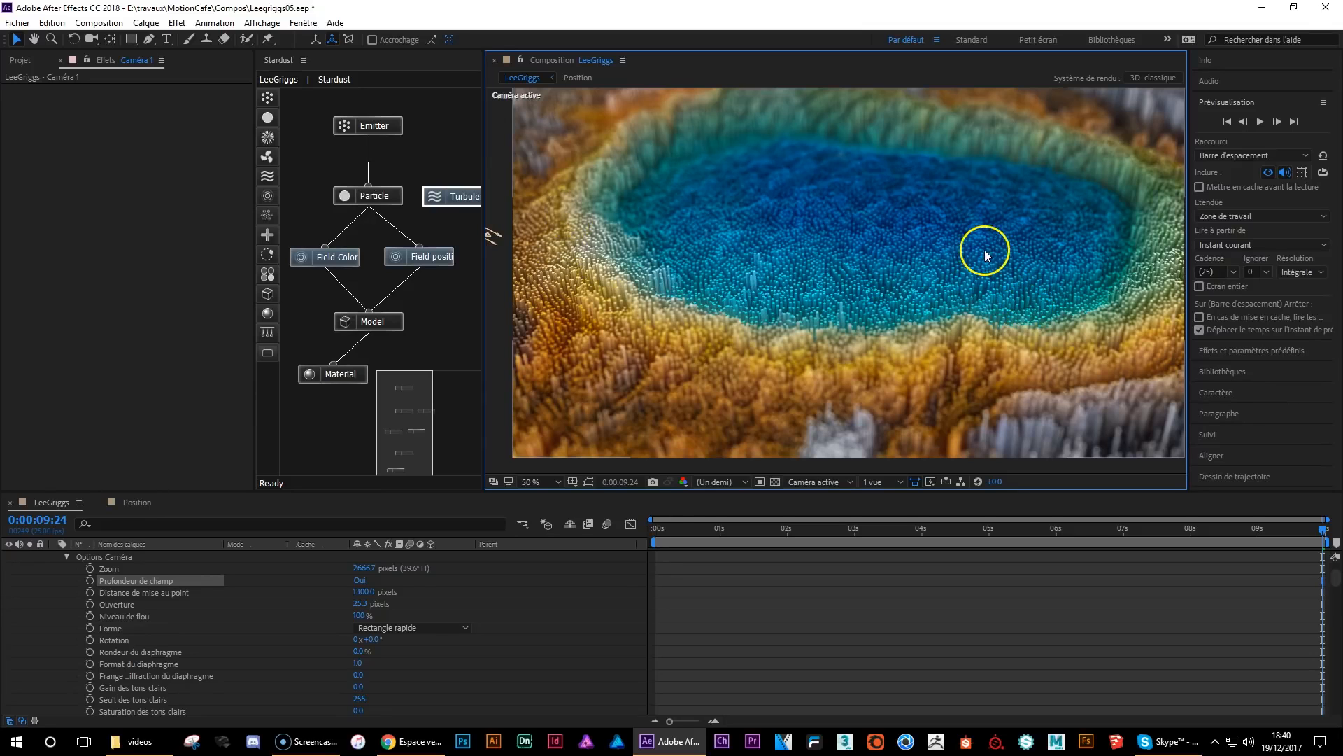
- Set Grid X and Grid Z to 500 in the Stardust Emitter's grid properties
left_click(369, 130)
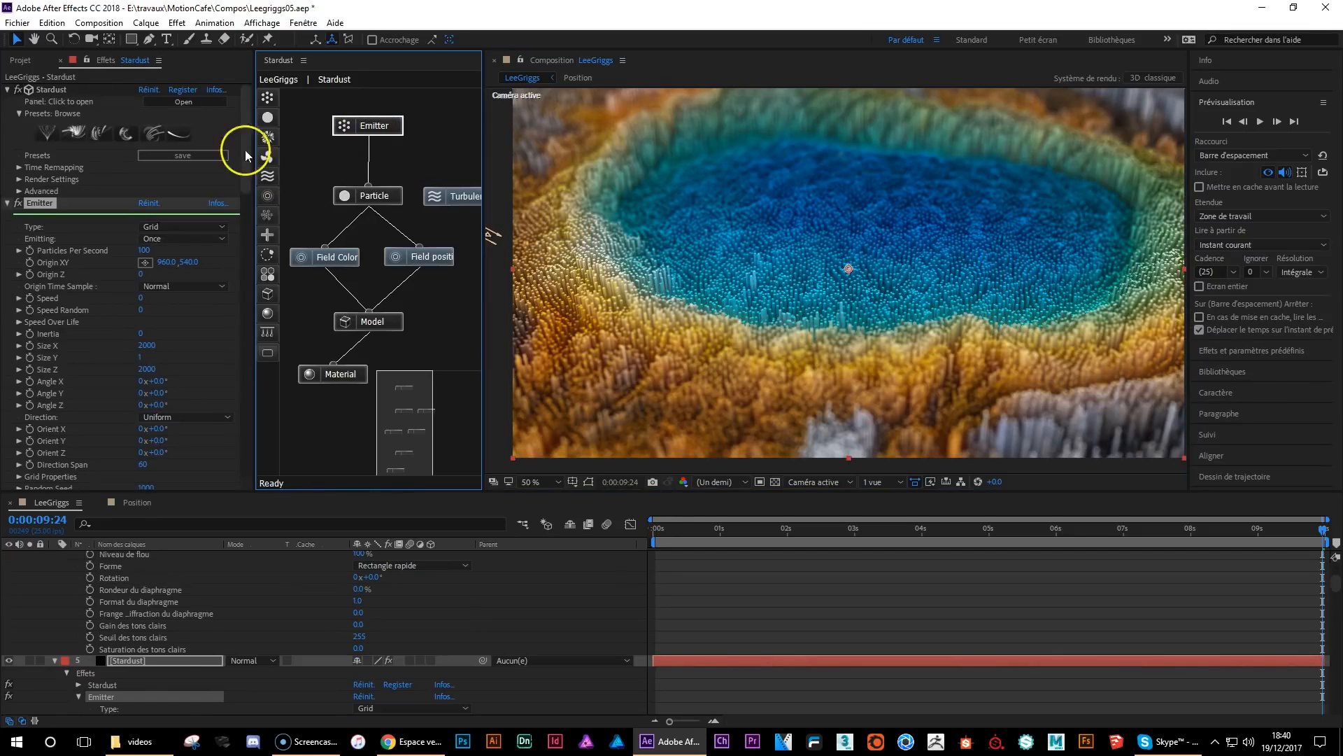
left_click_drag(242, 132, 263, 186)
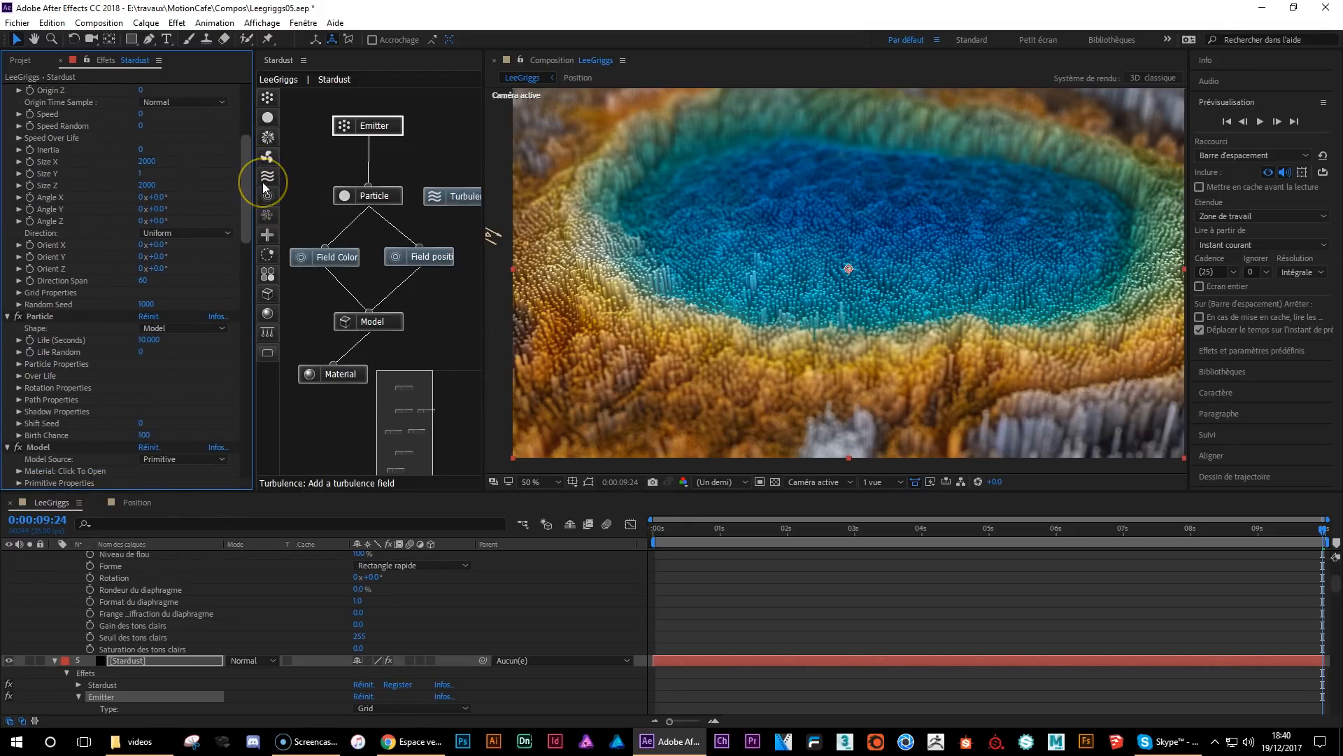
scroll(152, 271, "up", 1)
left_click(24, 311)
left_click(144, 336)
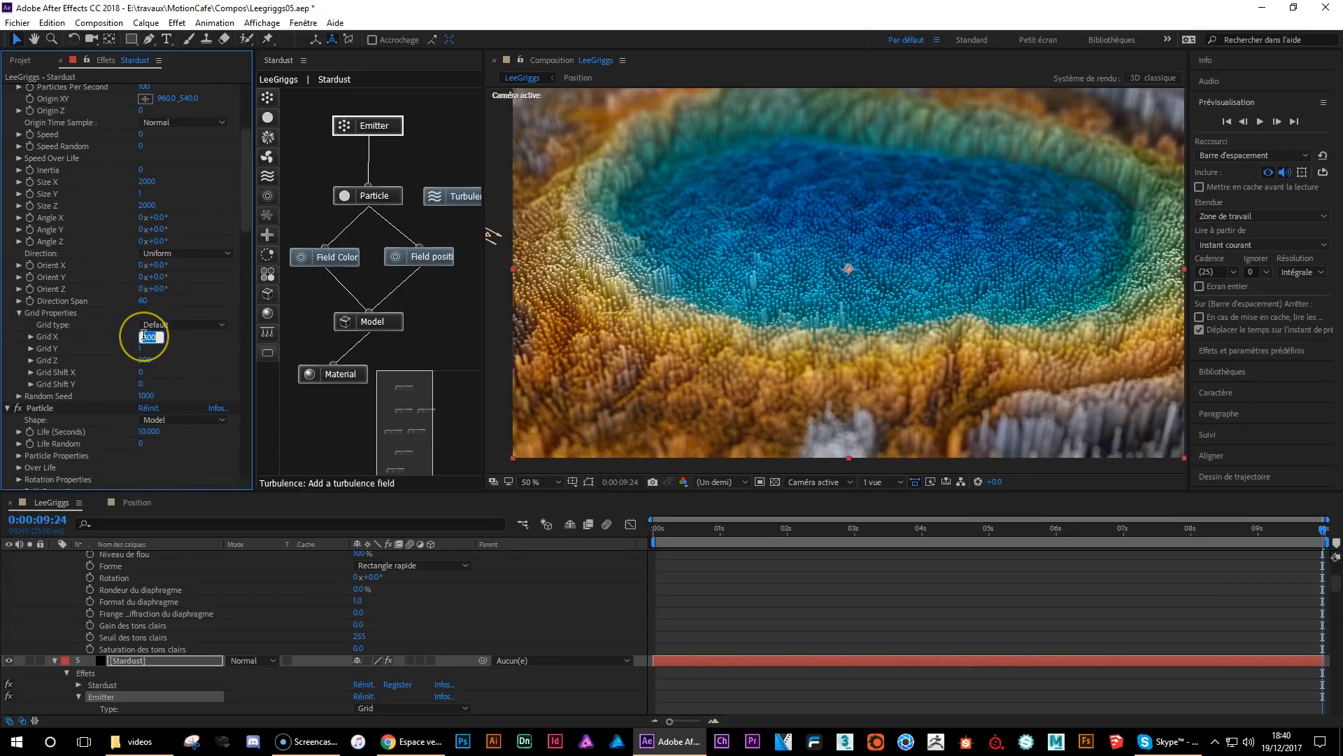
key("Tab")
type("500")
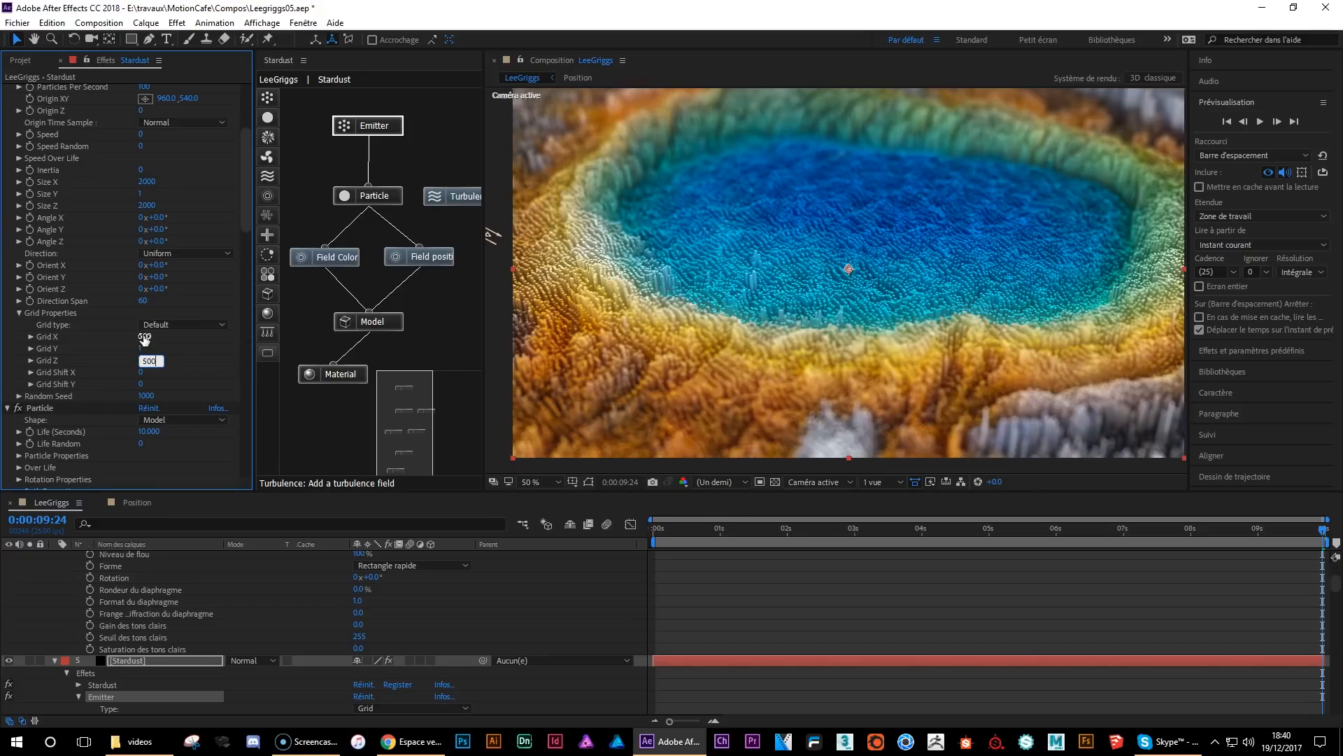
key("Return")
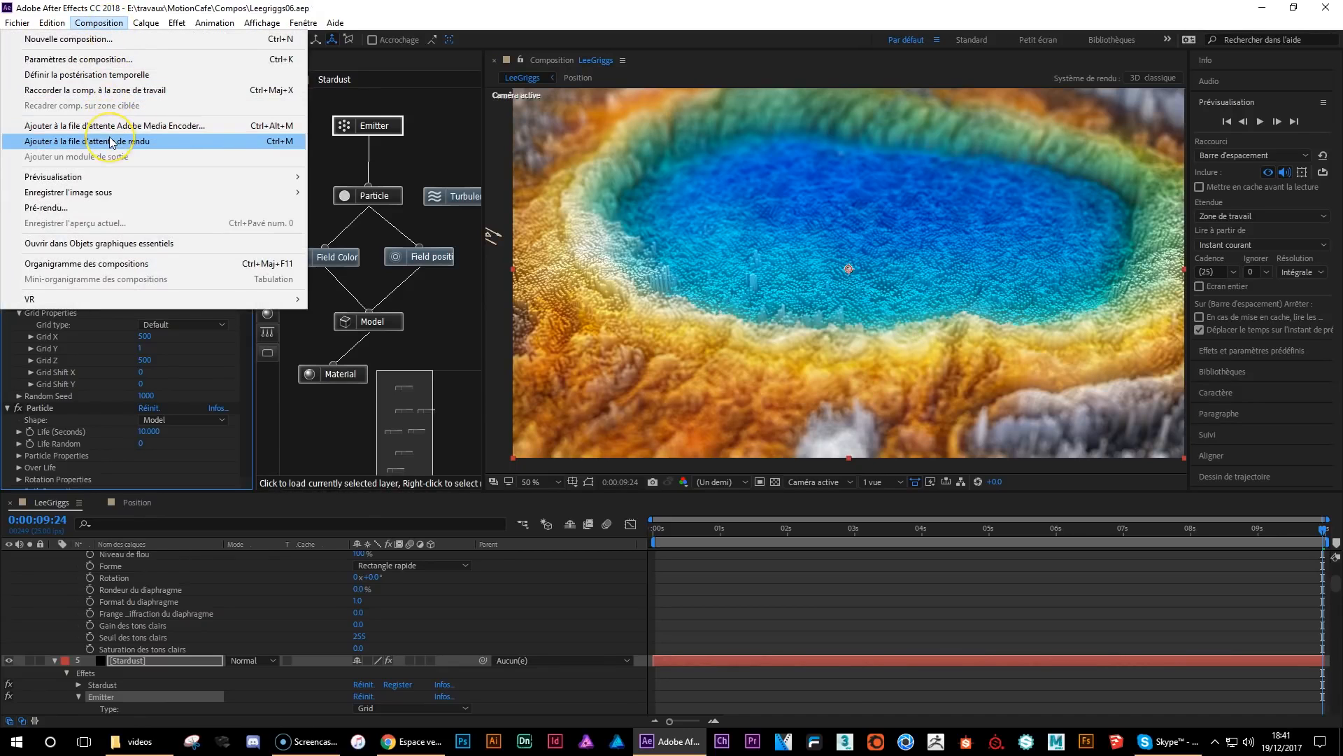
- Add the LeeGriggs composition to the render queue and save its output destination under the file name LeeGriggs.avi
left_click(109, 140)
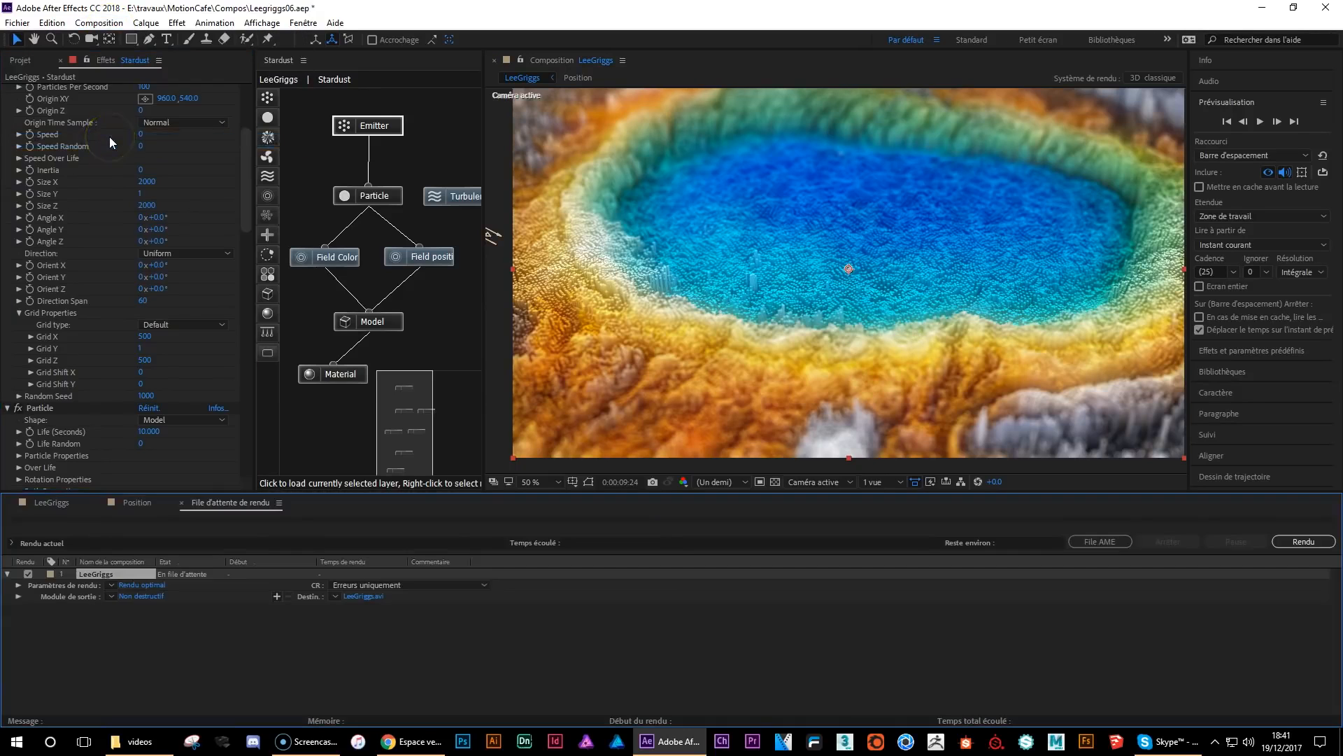
left_click(359, 596)
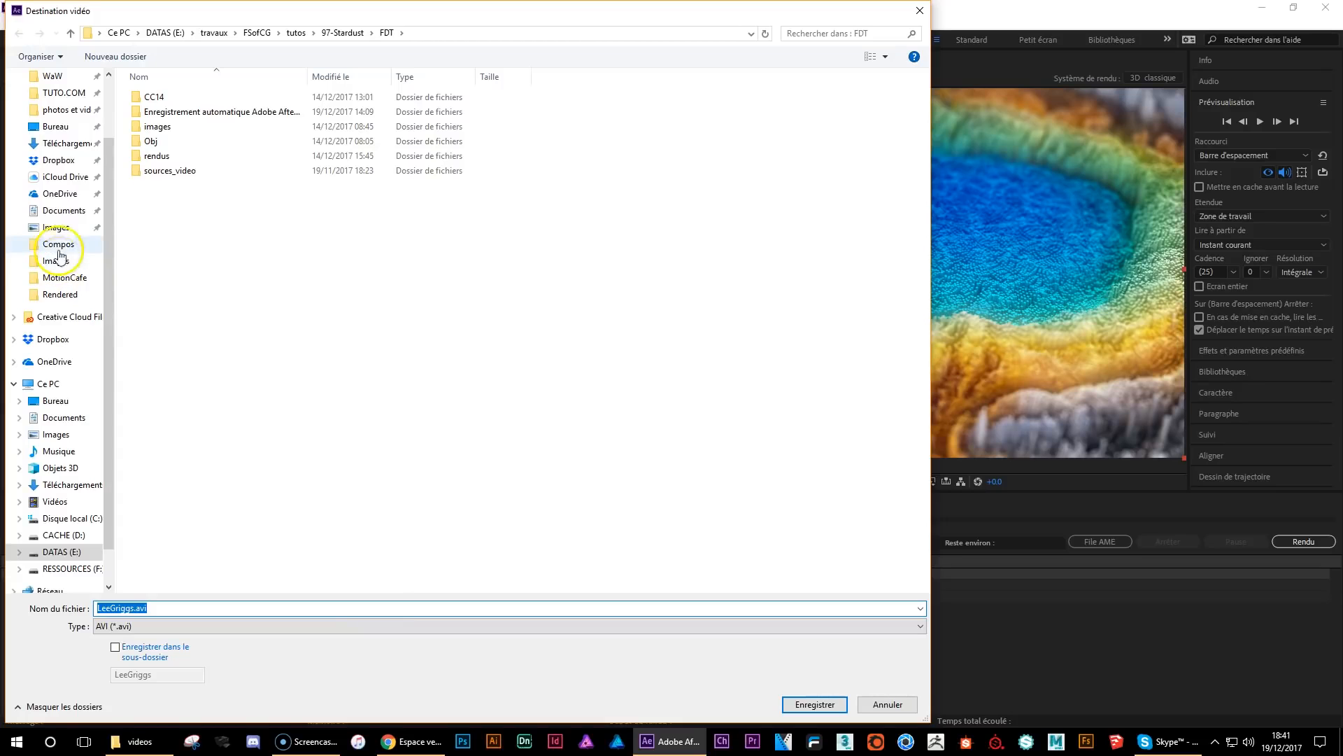
left_click(815, 705)
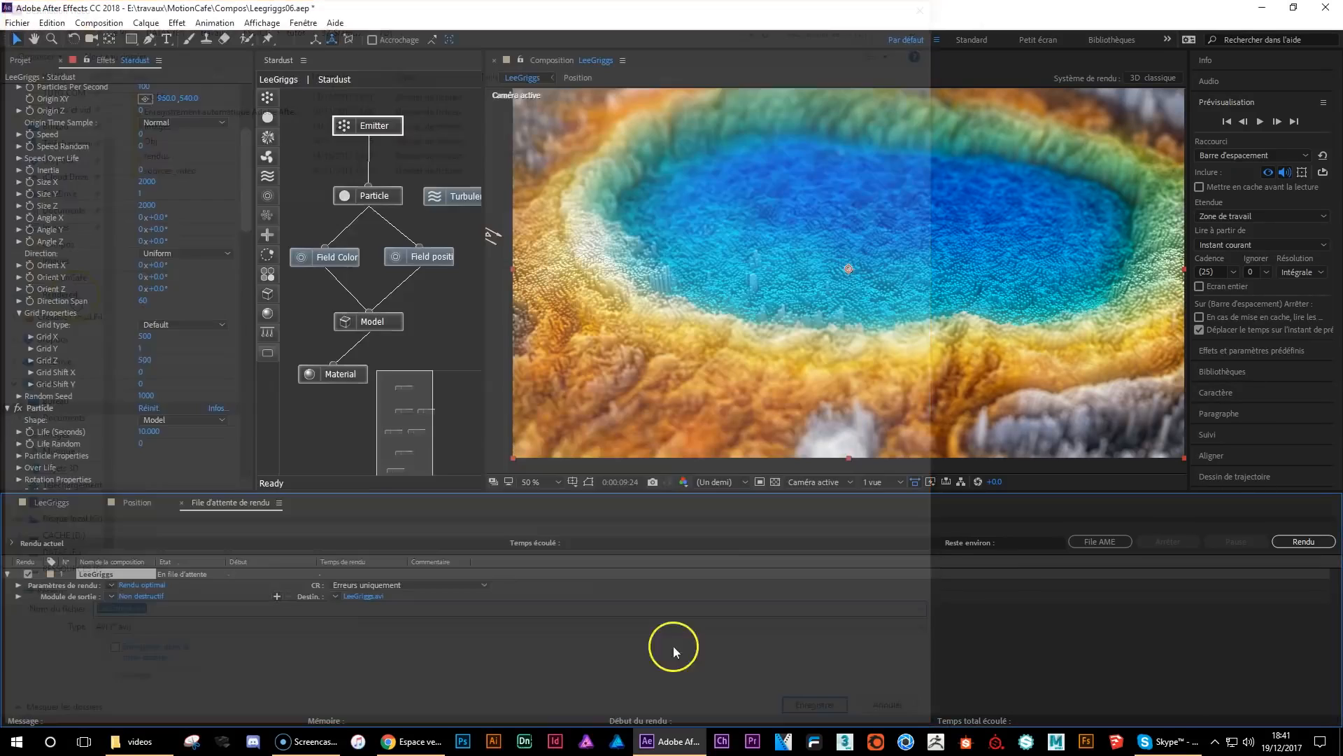
- Set the output module's format to QuickTime and accept the H.264 codec with quality 80
left_click(150, 596)
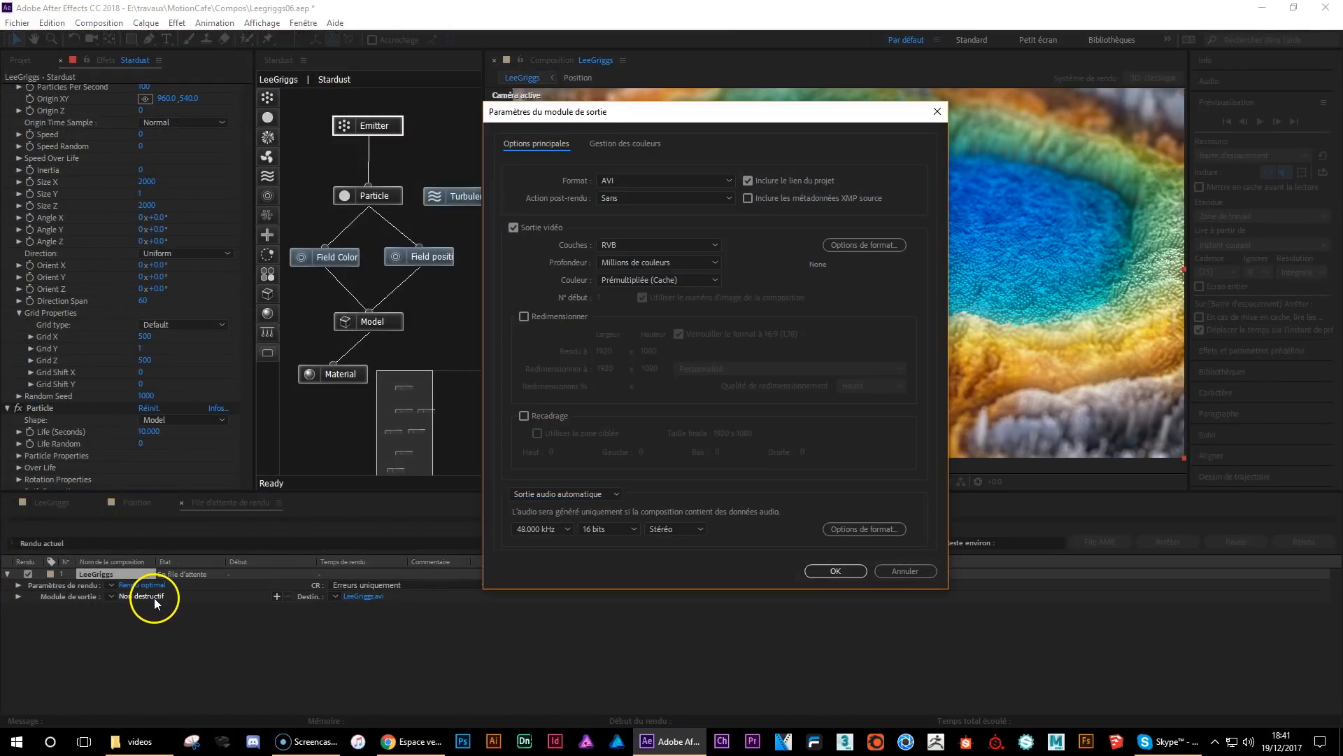
left_click(699, 181)
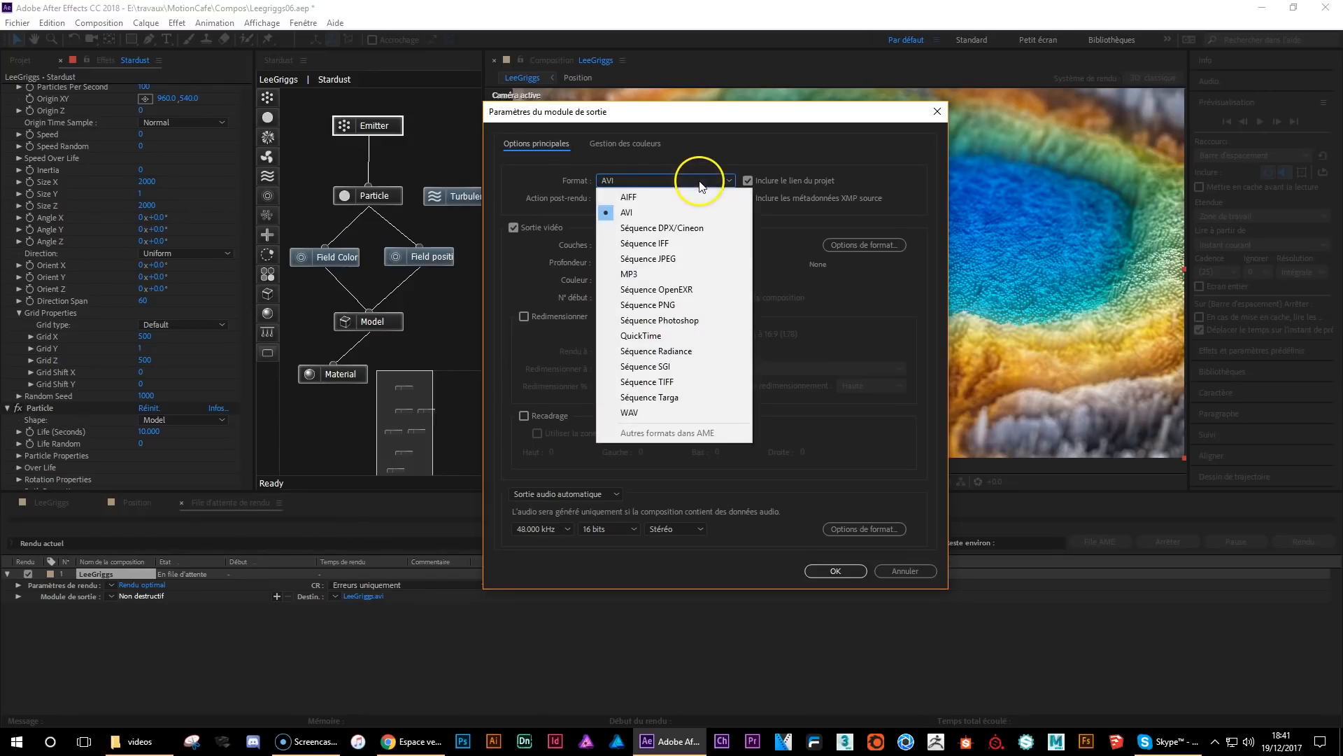
left_click(660, 339)
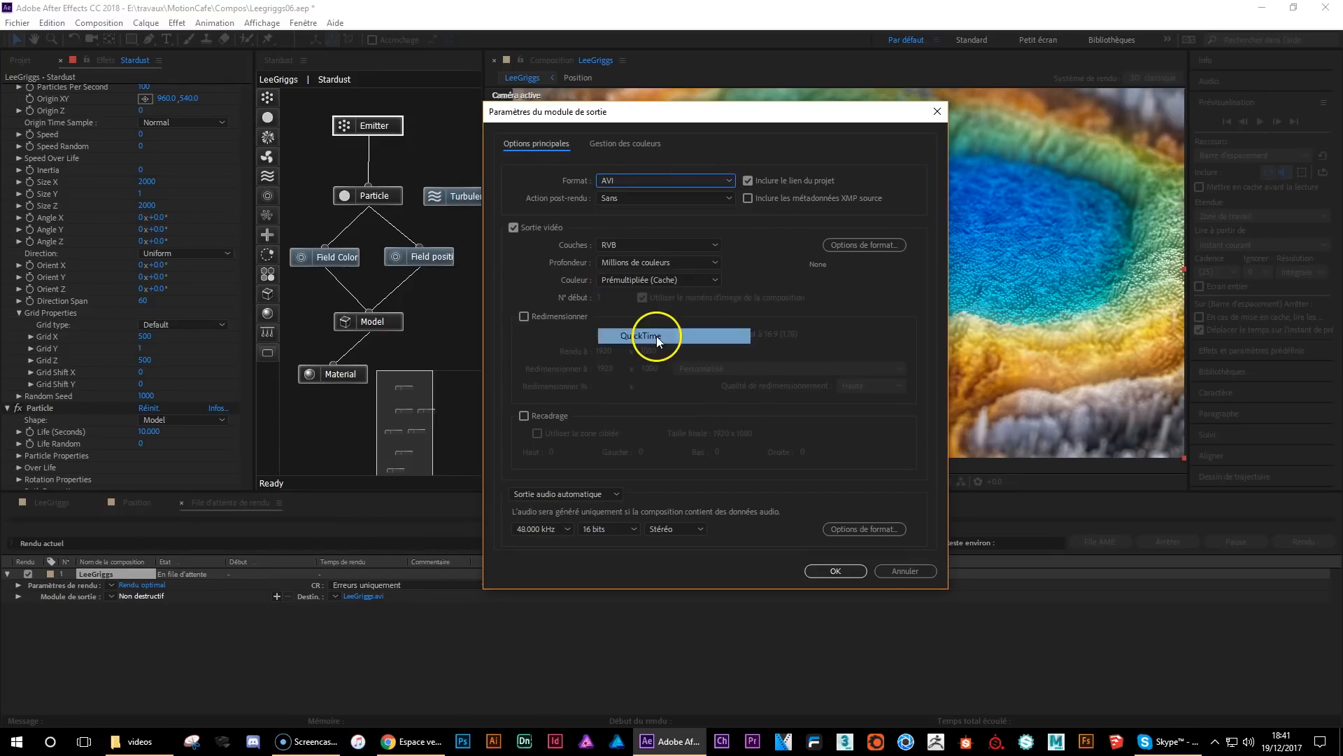
left_click(862, 245)
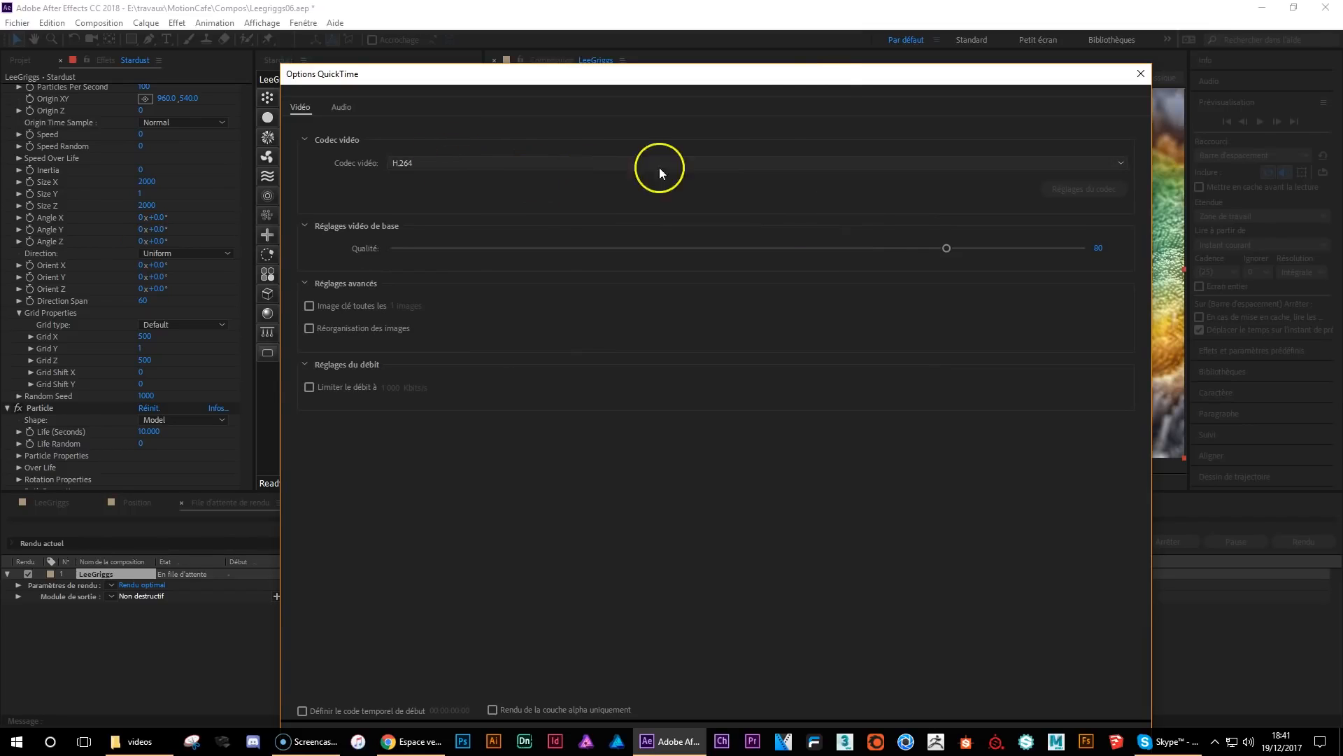
left_click_drag(833, 73, 846, 33)
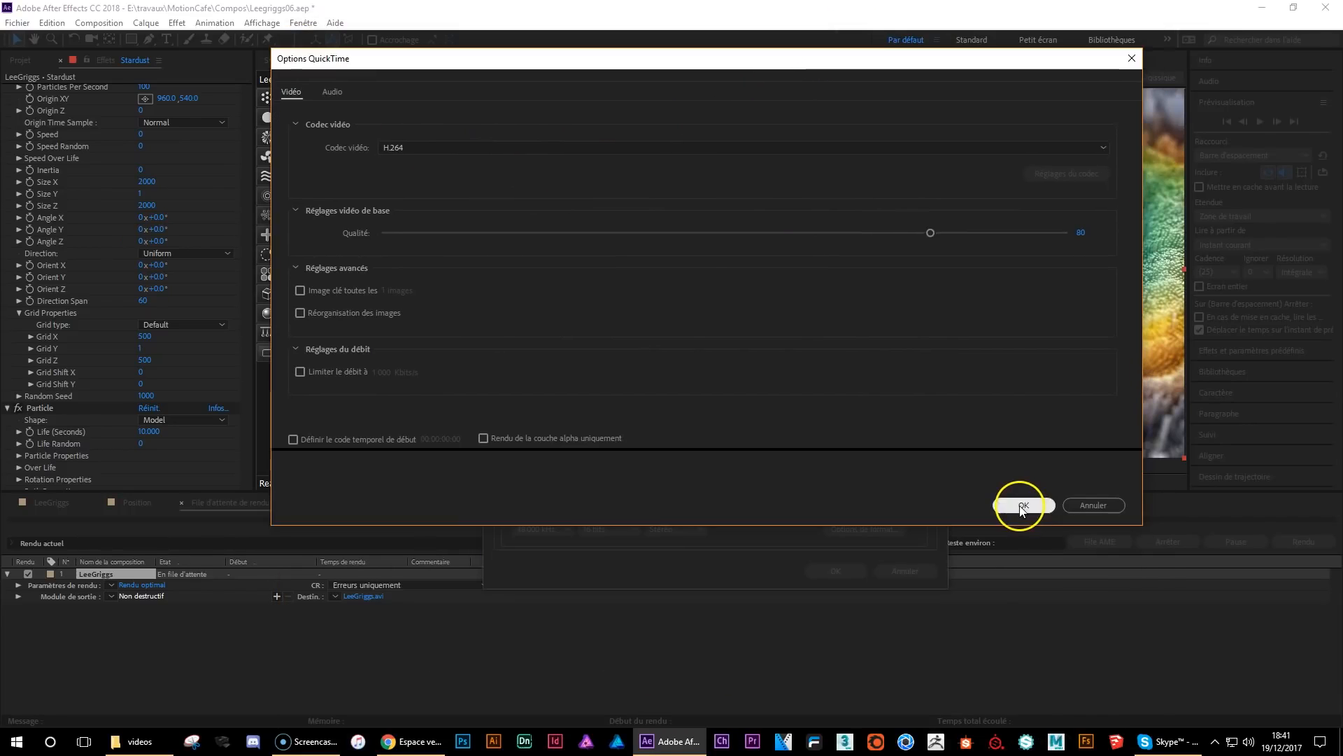
left_click(1022, 505)
- Disable audio output in the output module settings and start rendering the queued LeeGriggs composition
left_click(595, 495)
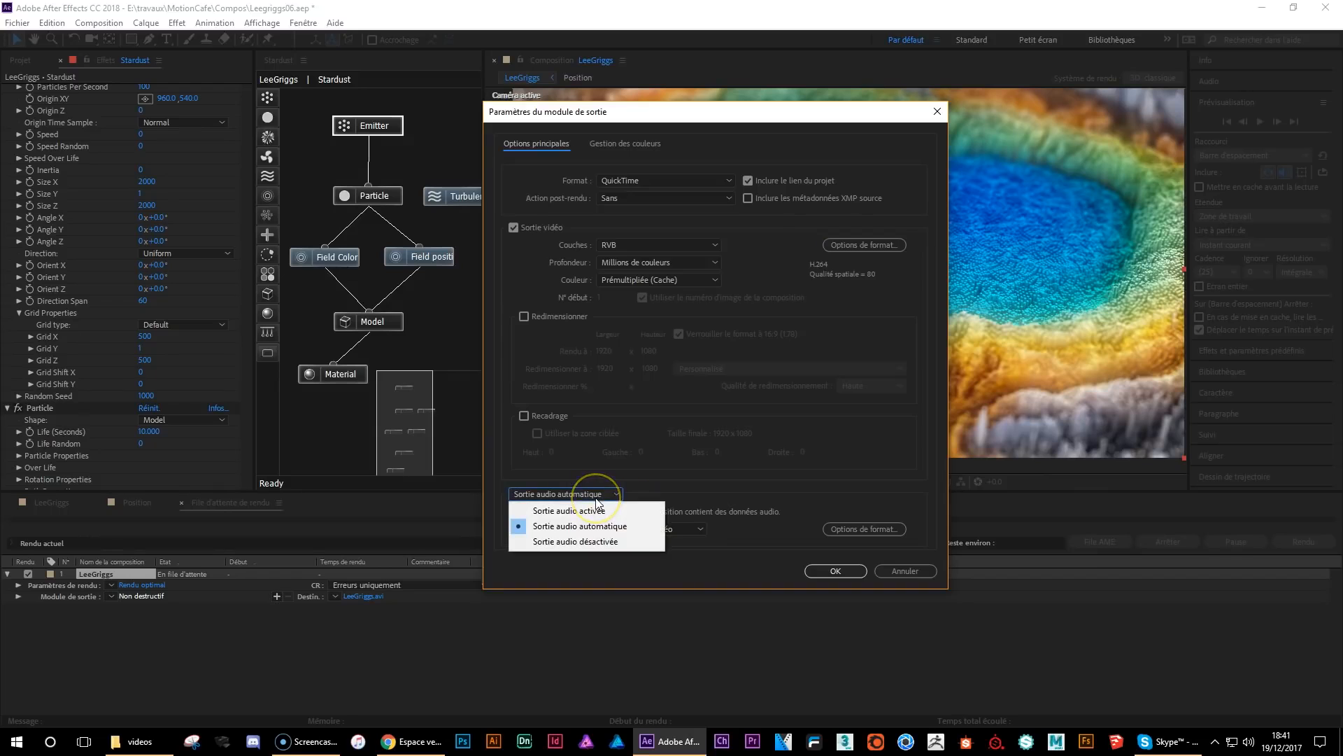
left_click(582, 543)
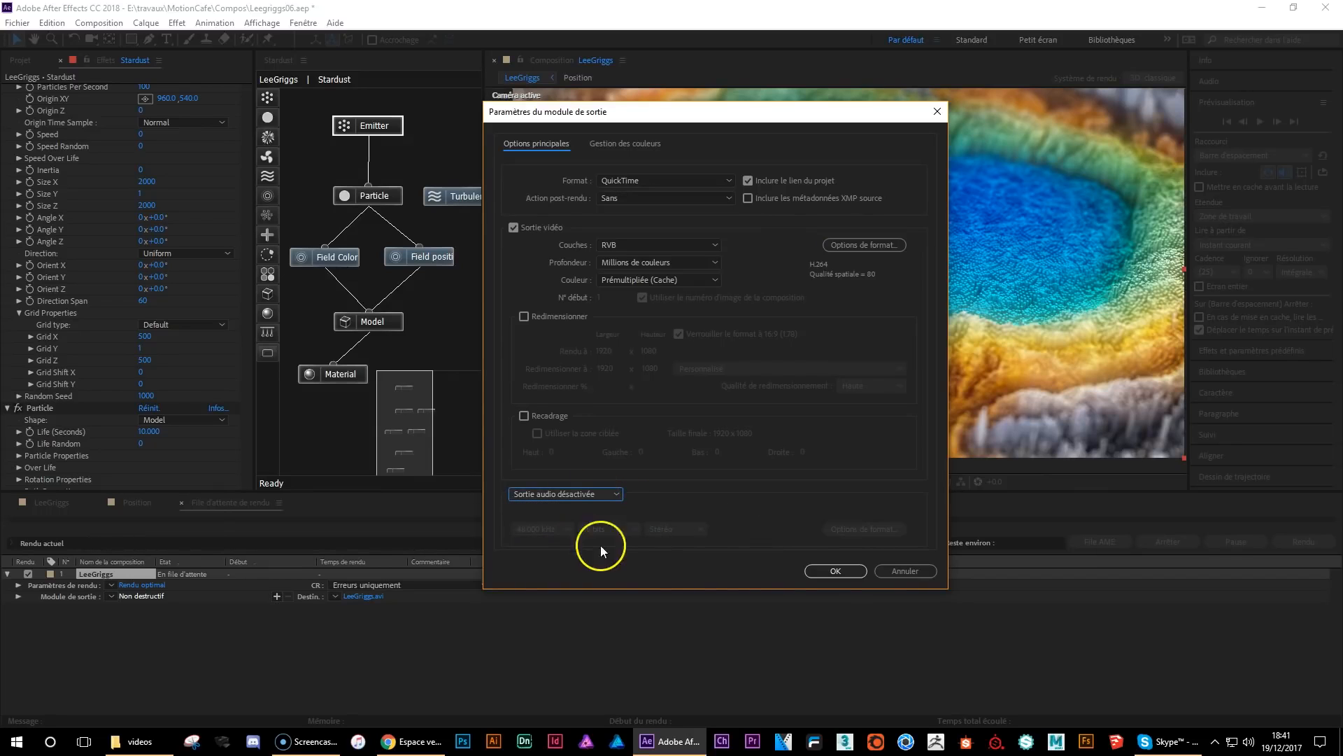
left_click(834, 572)
left_click(1305, 542)
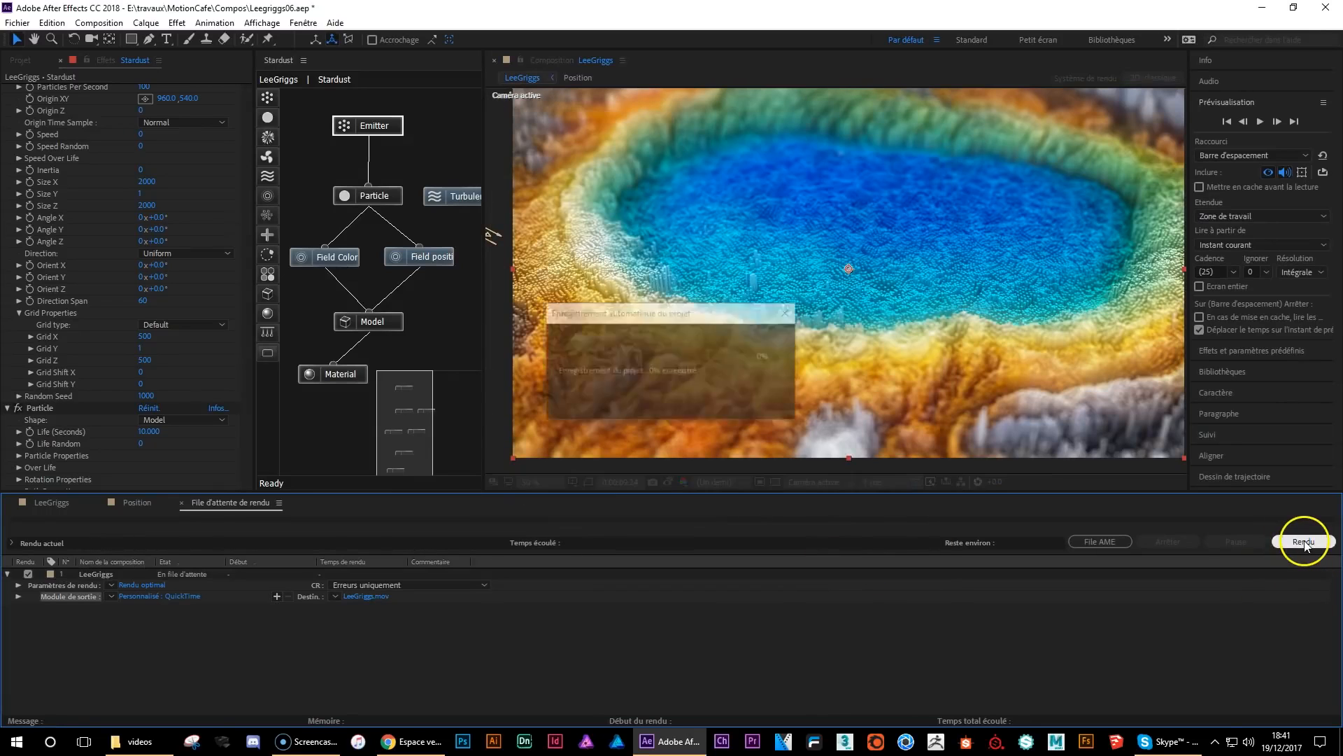